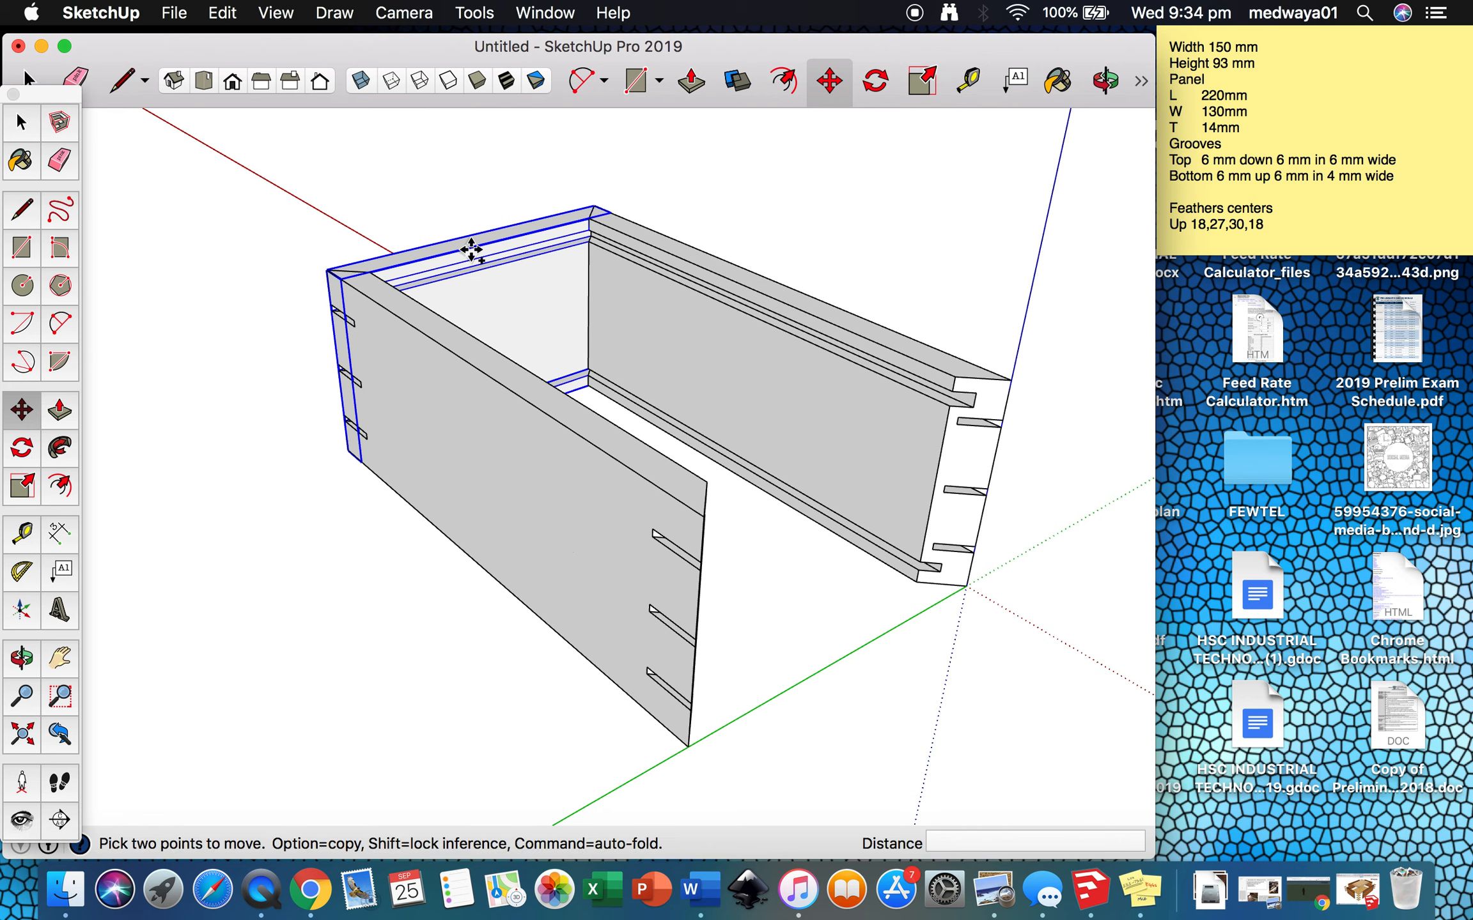
- Copy the far end panel to the open end of the box and flip the copy along the group's red axis
left_click(344, 280)
key("alt")
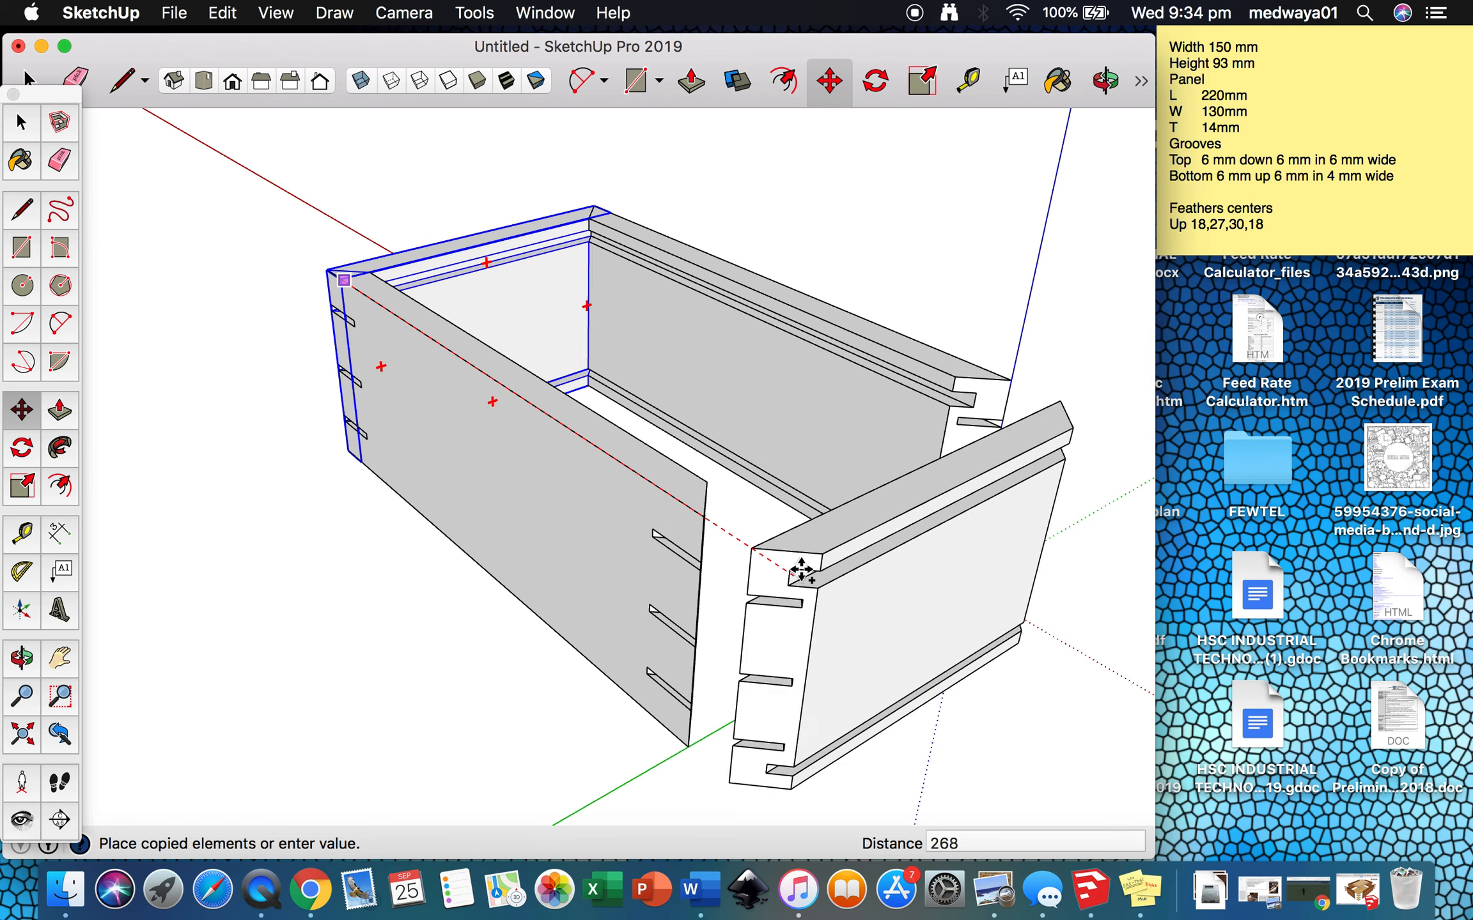
left_click(819, 579)
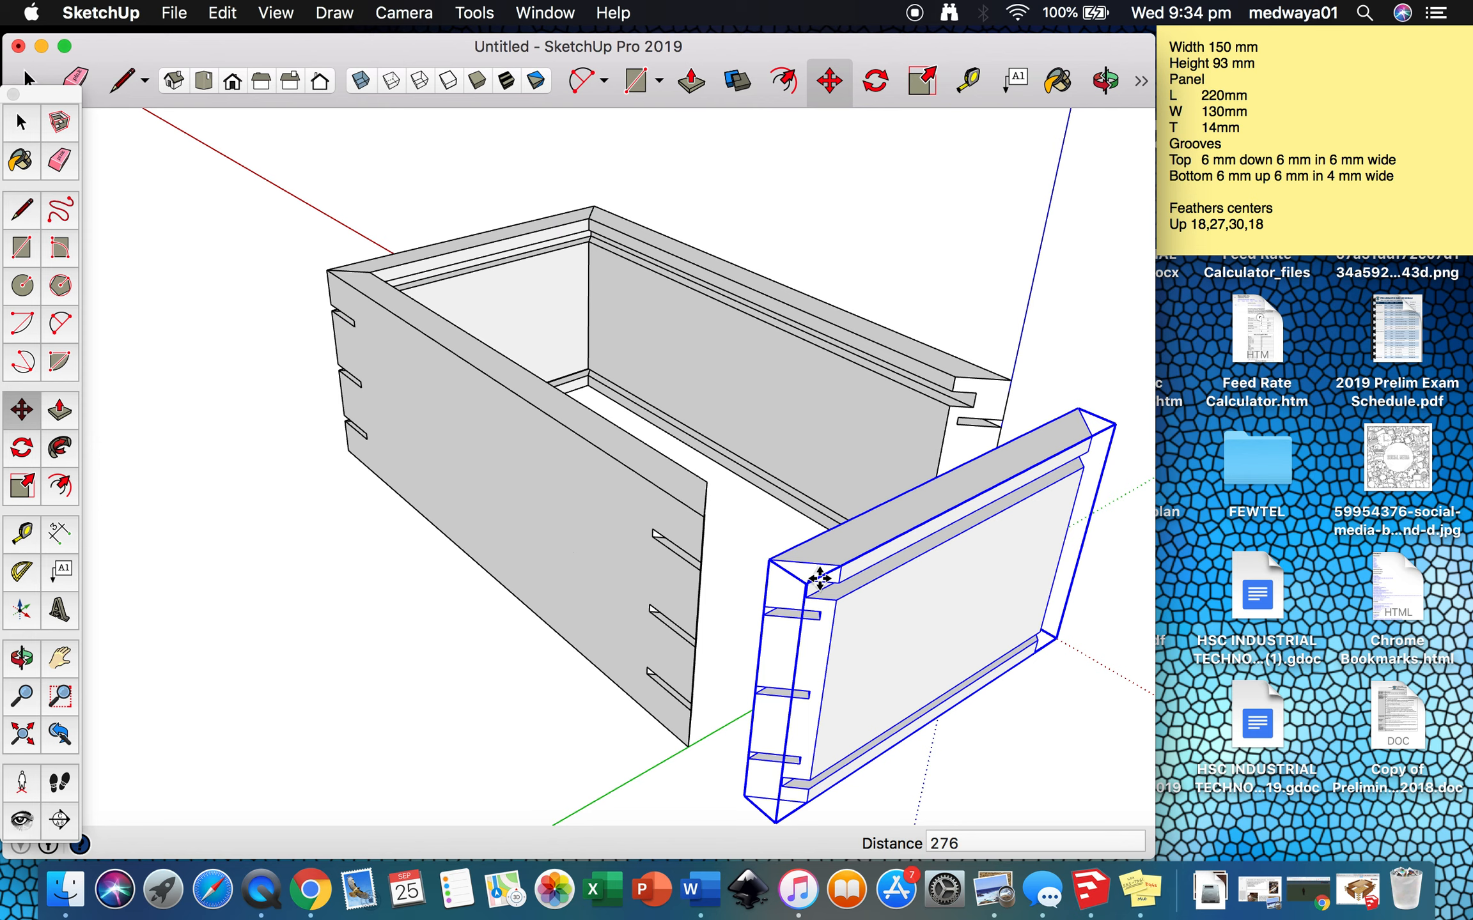
right_click(820, 578)
mouse_move(902, 799)
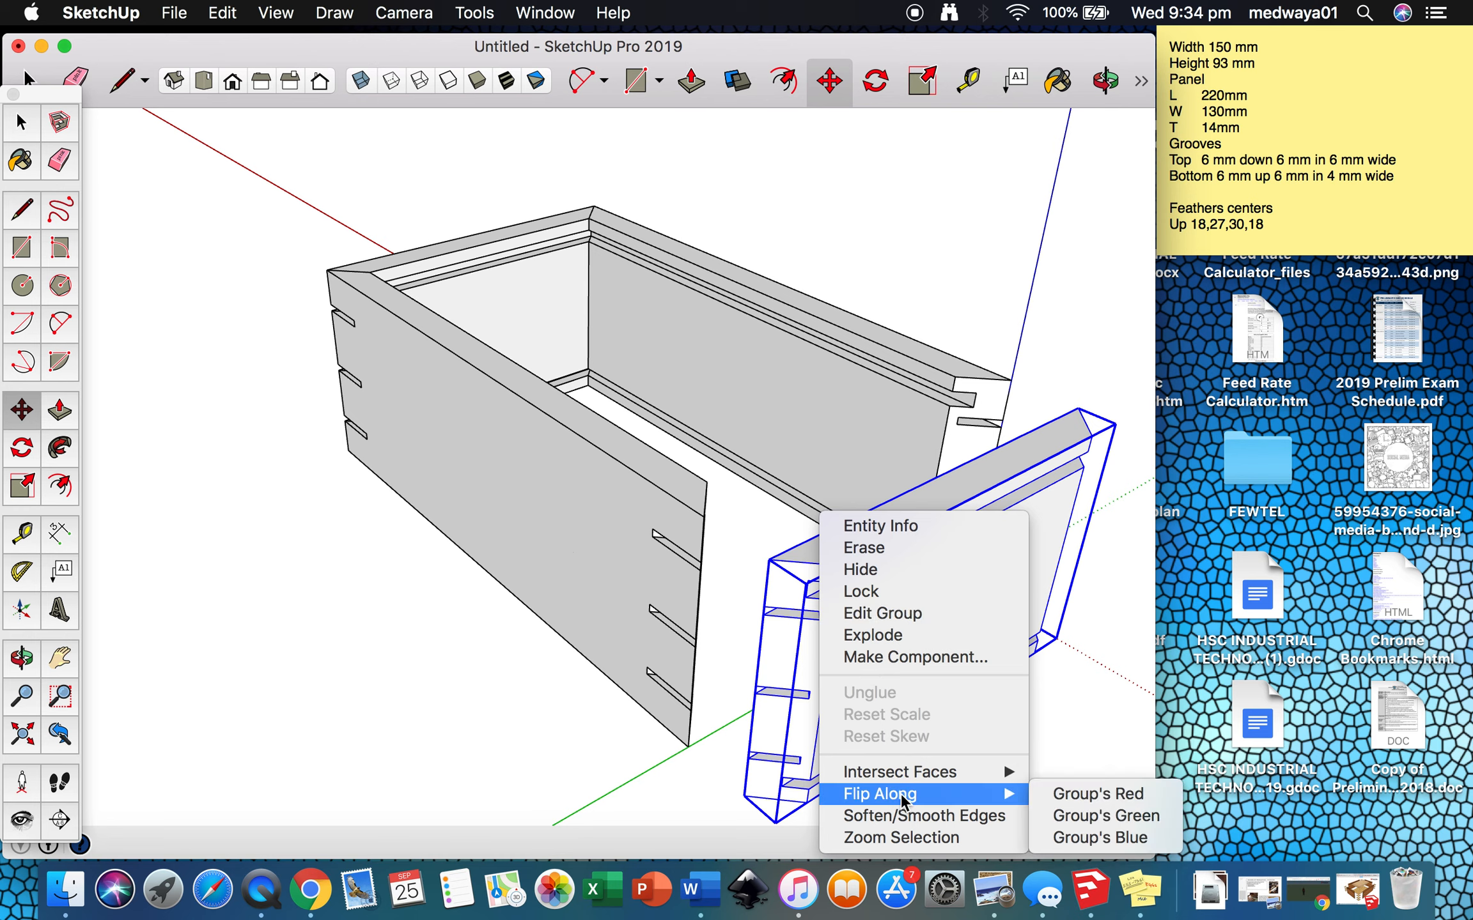
left_click(1125, 796)
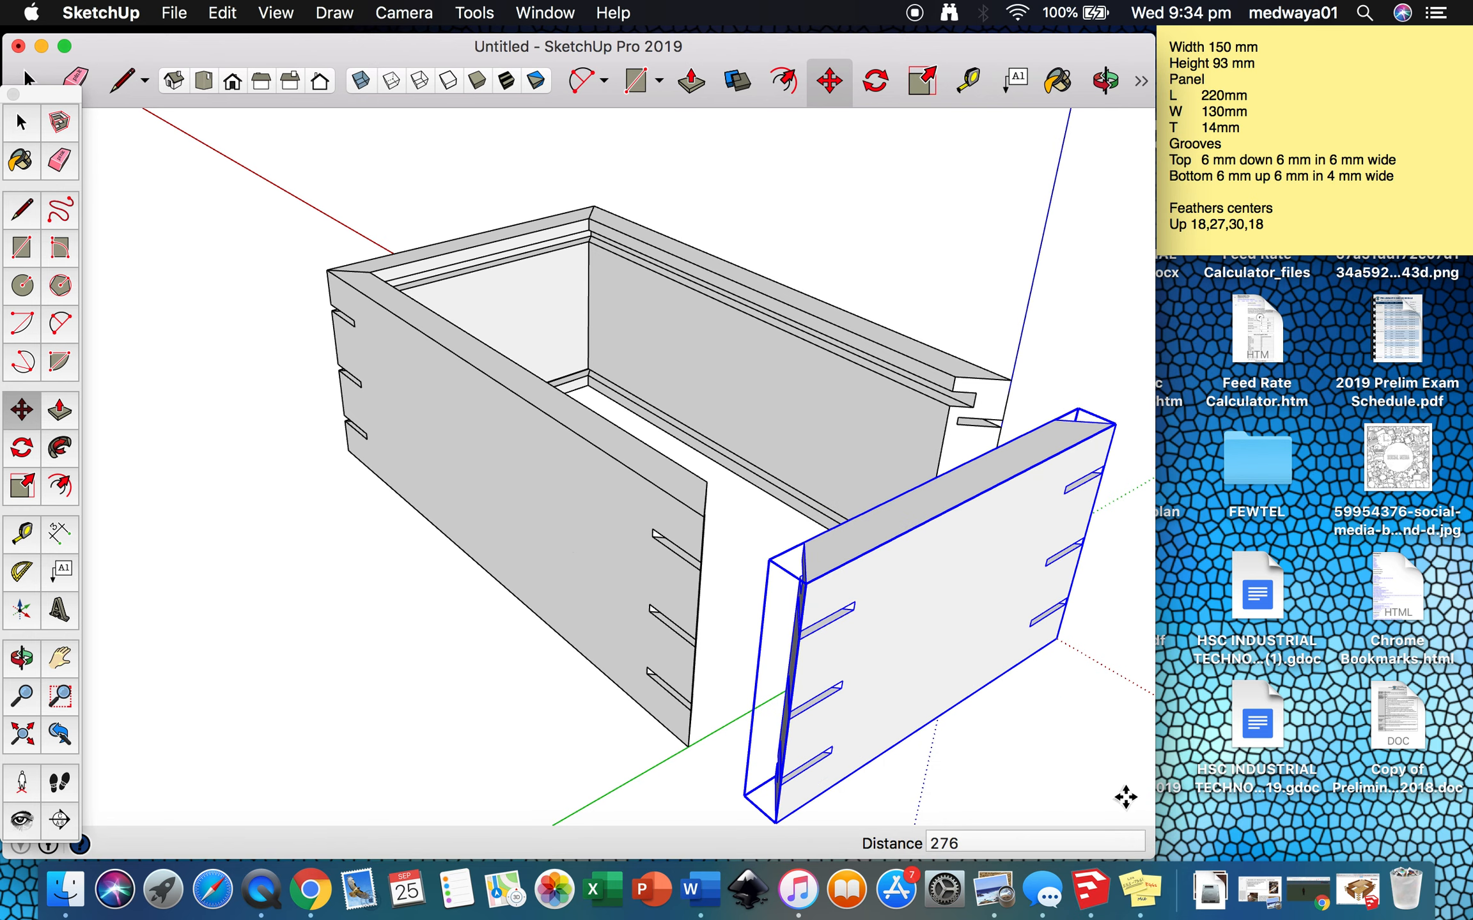
- Move the flipped end panel by its corner onto the corner of the long side panel to close the box
left_click(807, 587)
left_click(704, 516)
key("space")
left_click(878, 751)
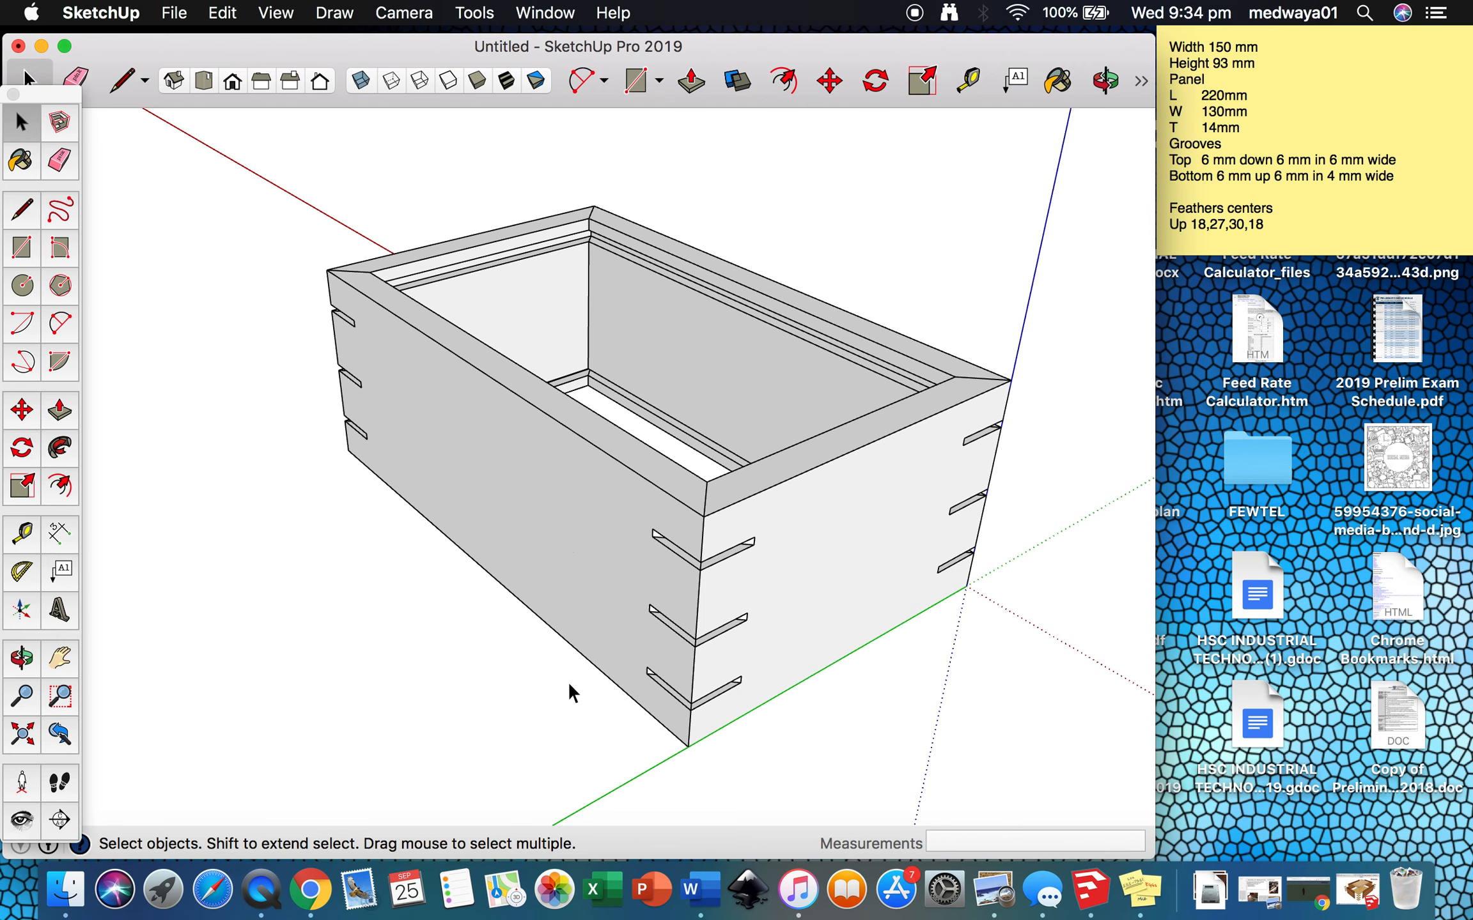
left_click(762, 673)
left_click(864, 764)
- Draw a 16 x 3 mm rectangle across the uppermost feather slot, from its inner corner to the box's outer corner edge
scroll(691, 588, "up", 5)
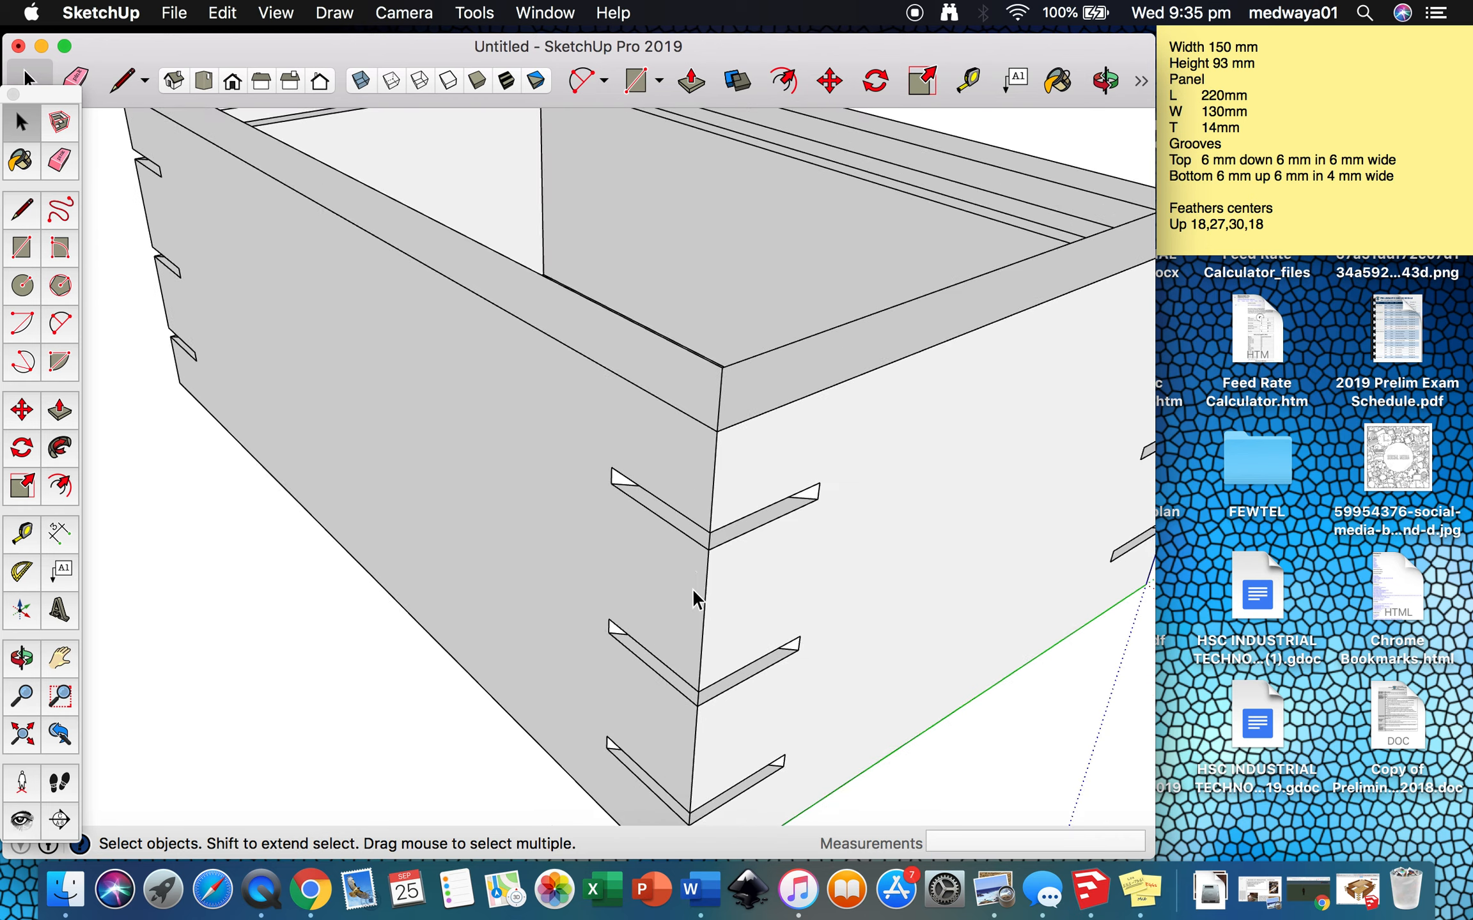
middle_click_drag(691, 588, 691, 345)
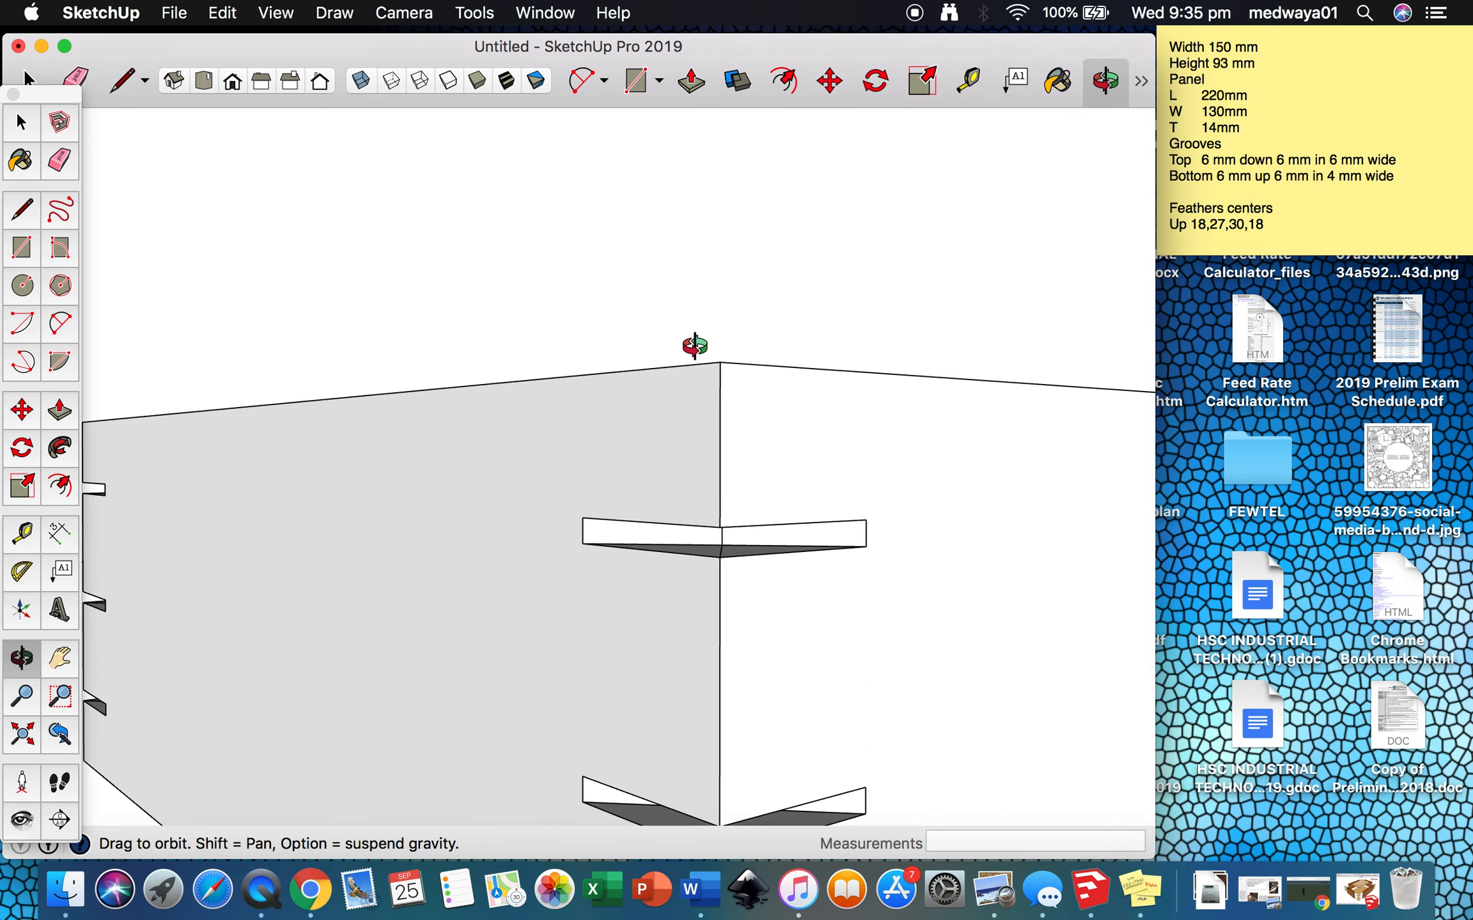
middle_click_drag(872, 585, 598, 529)
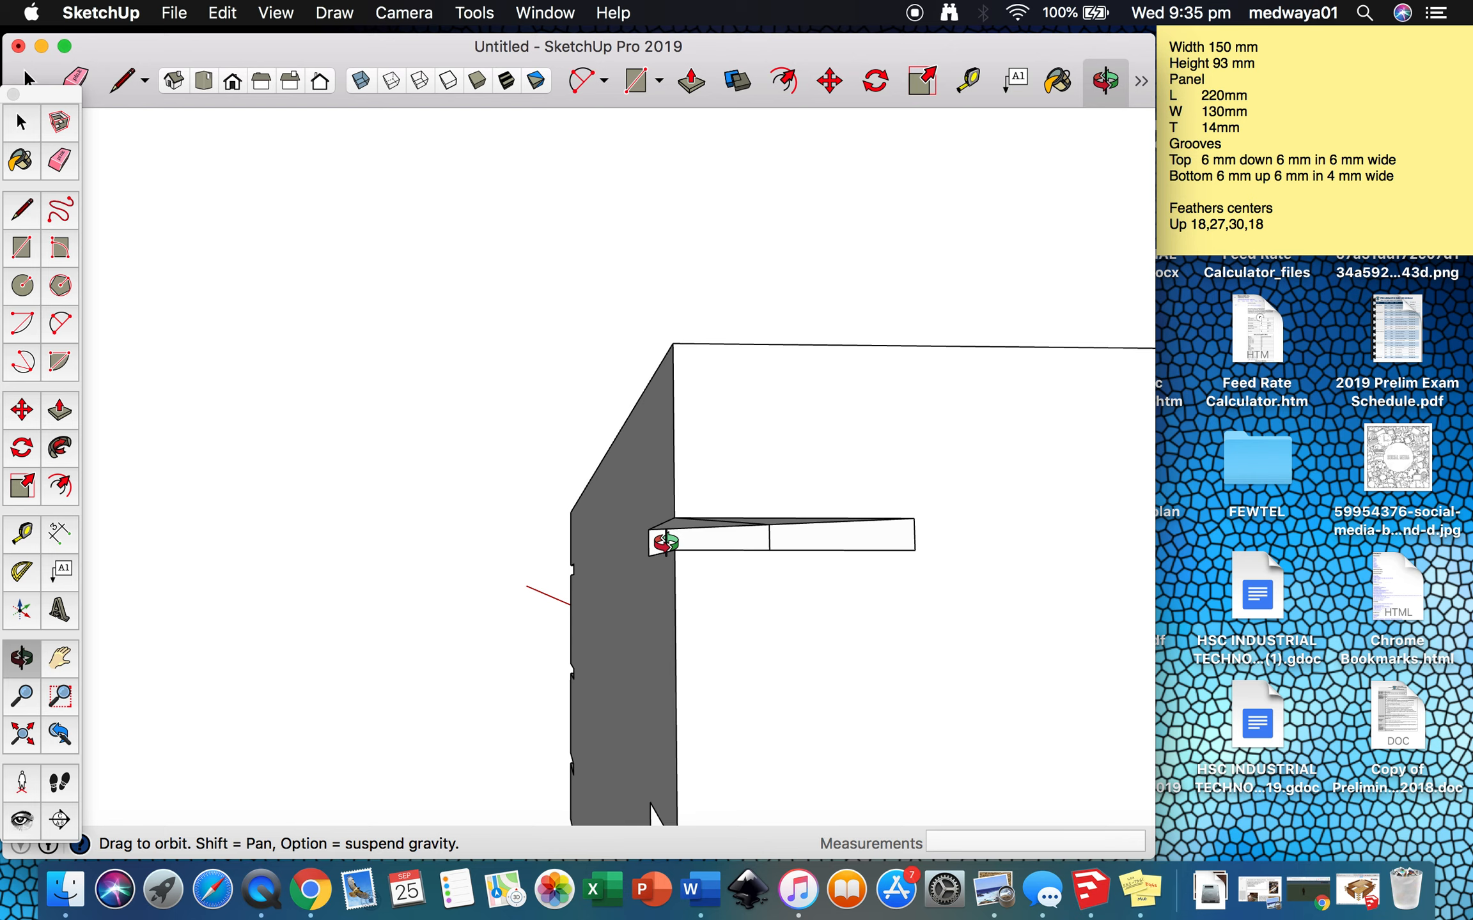
scroll(780, 537, "up", 5)
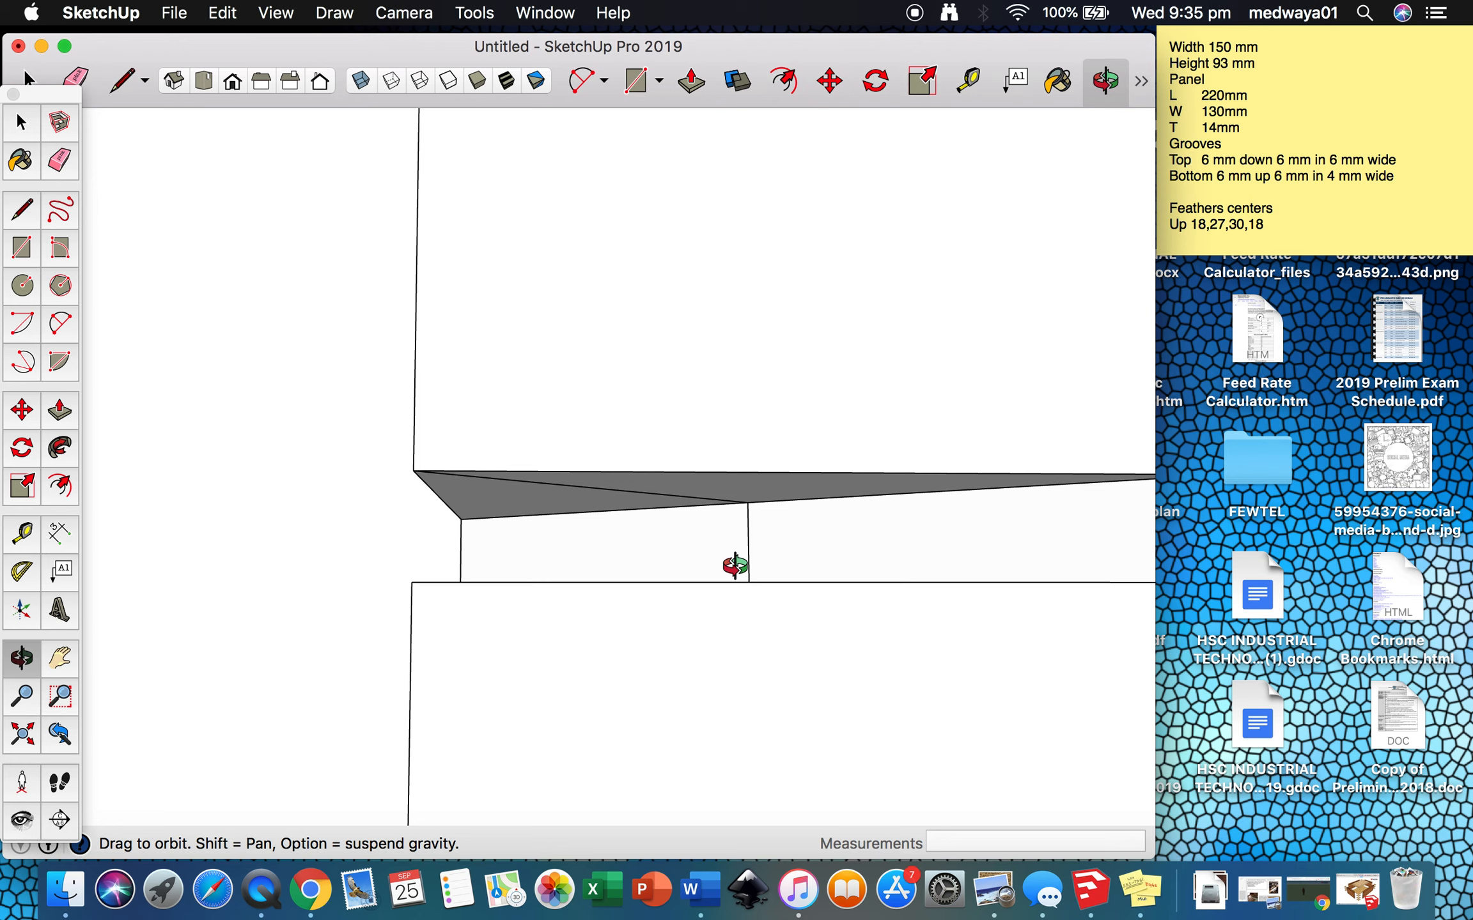
key("r")
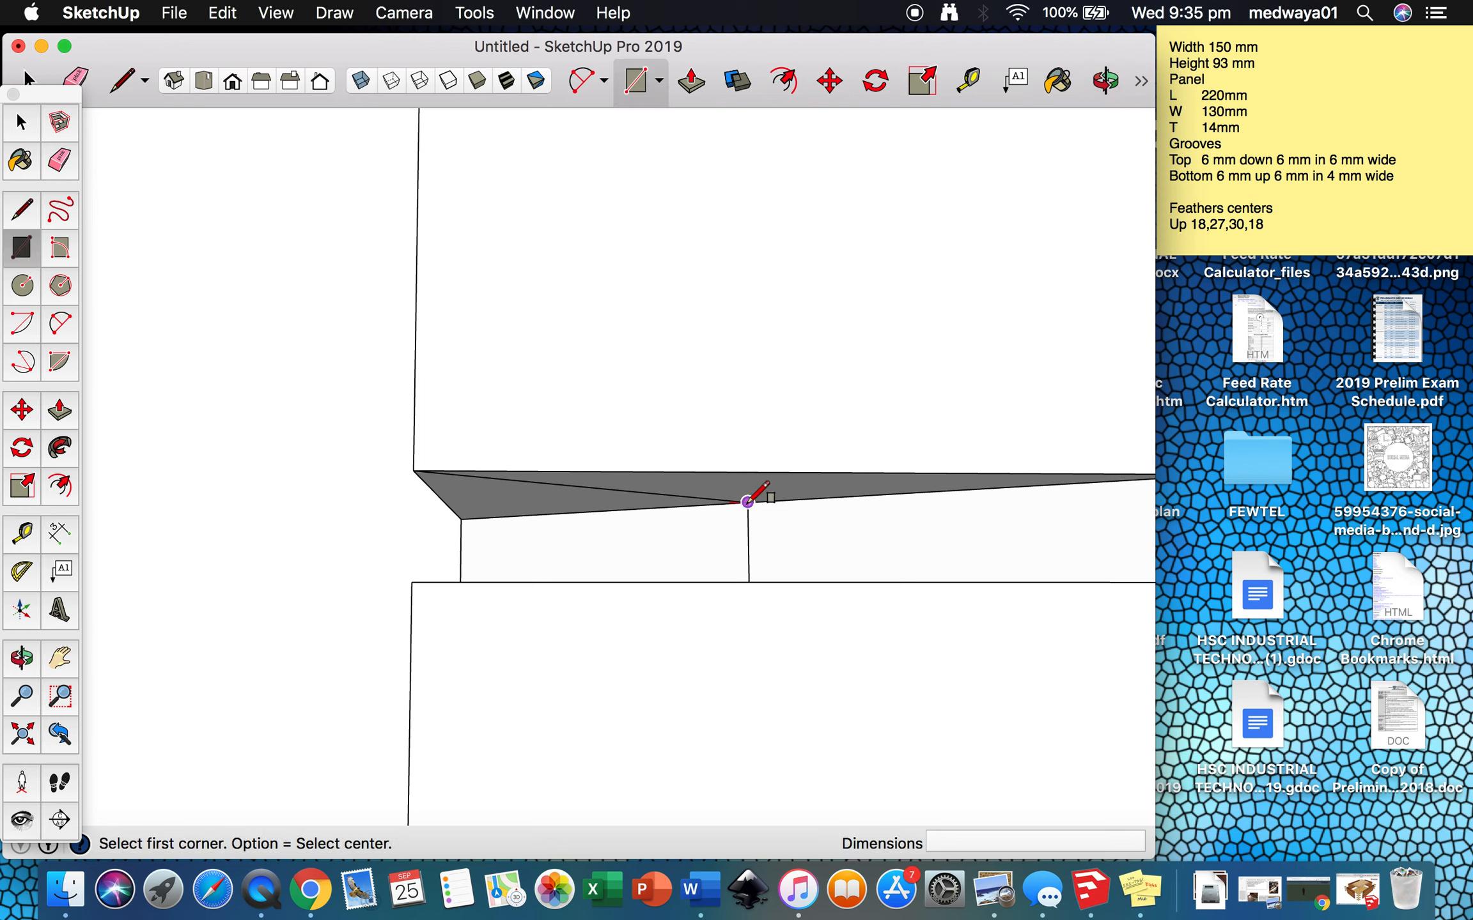
left_click(747, 502)
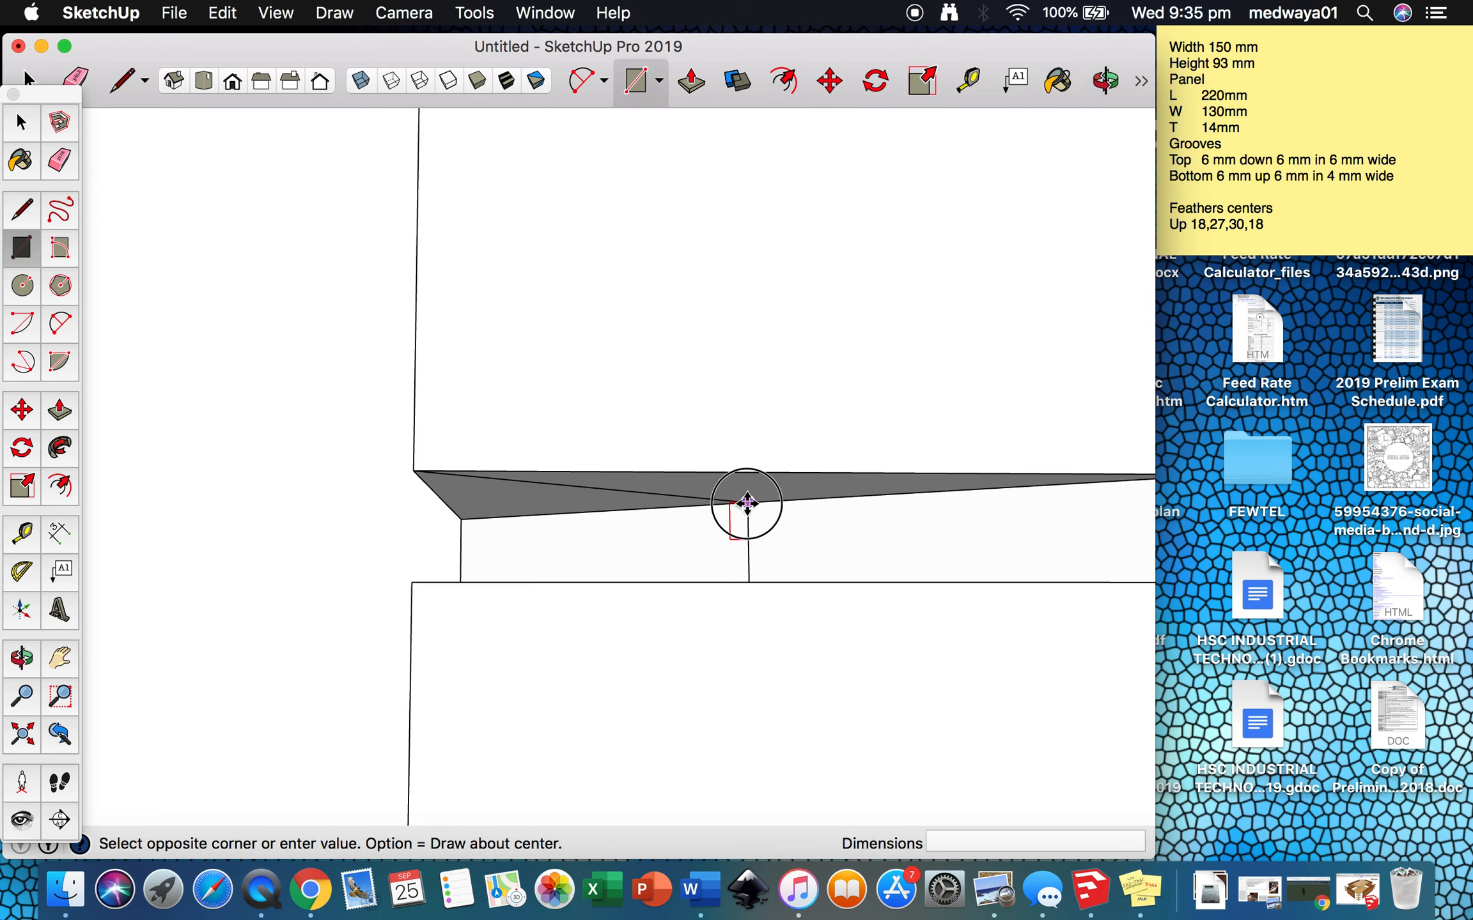
left_click(413, 581)
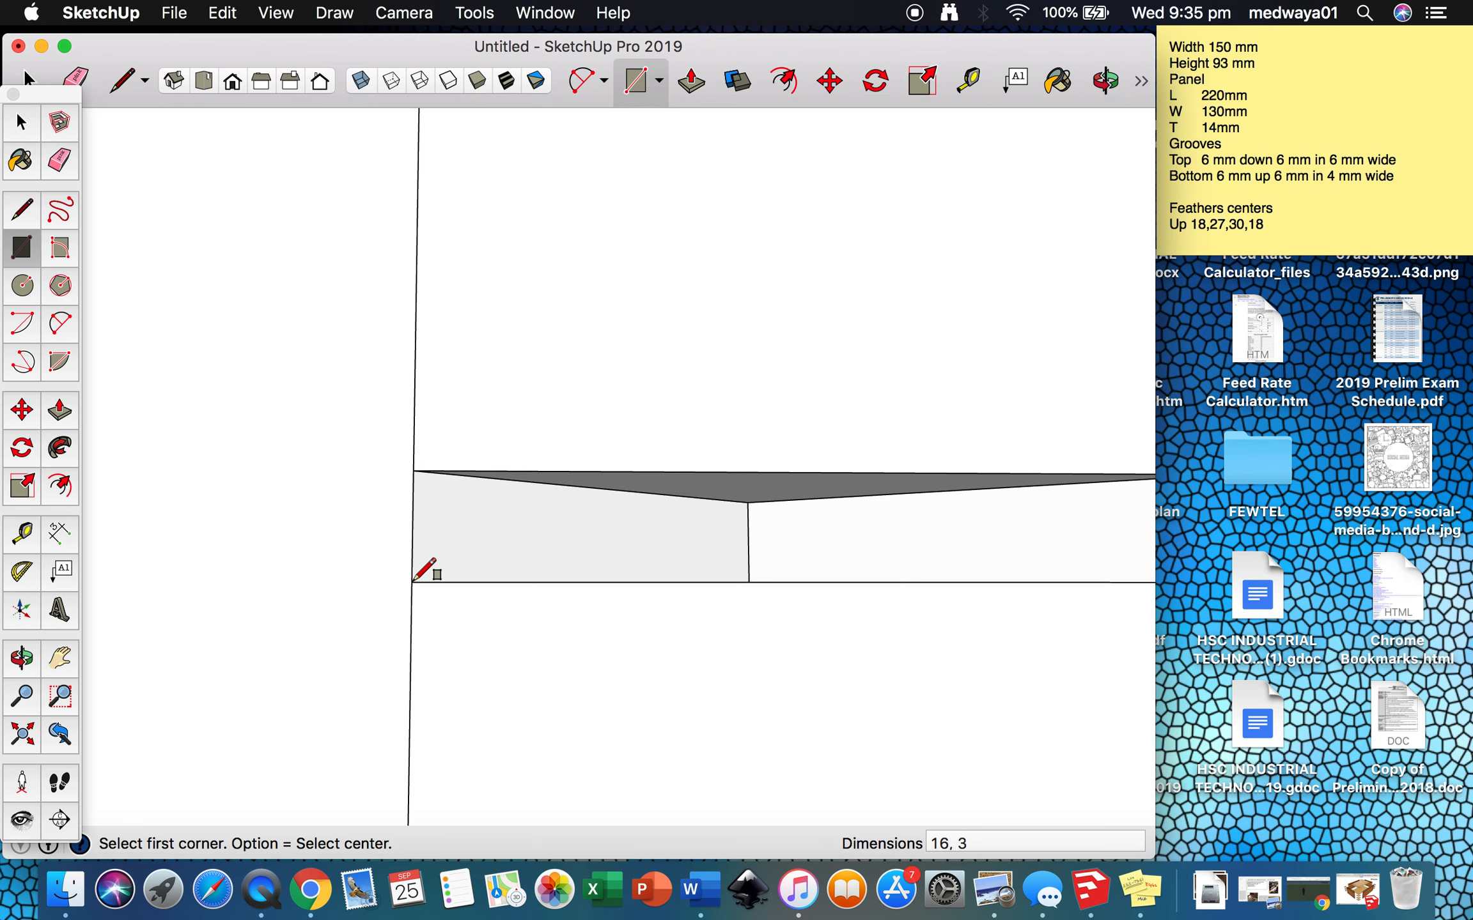
- Extrude the slot rectangle 27 mm to one side and push/pull the block's opposite face by 26 mm
key("p")
left_click(522, 553)
scroll(522, 556, "down", 3)
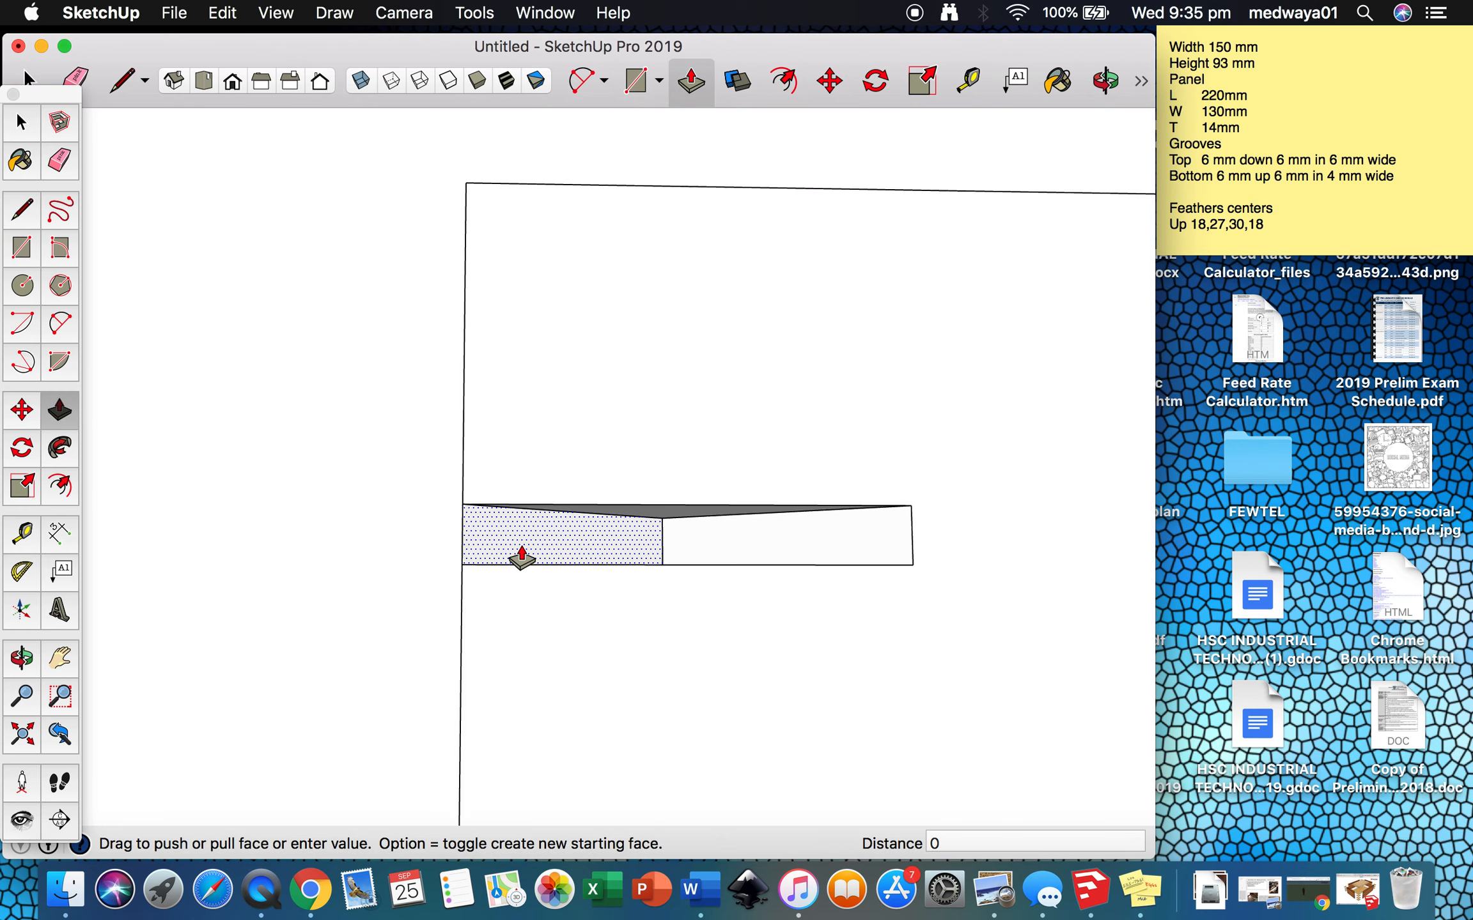
scroll(521, 553, "down", 3)
left_click(767, 575)
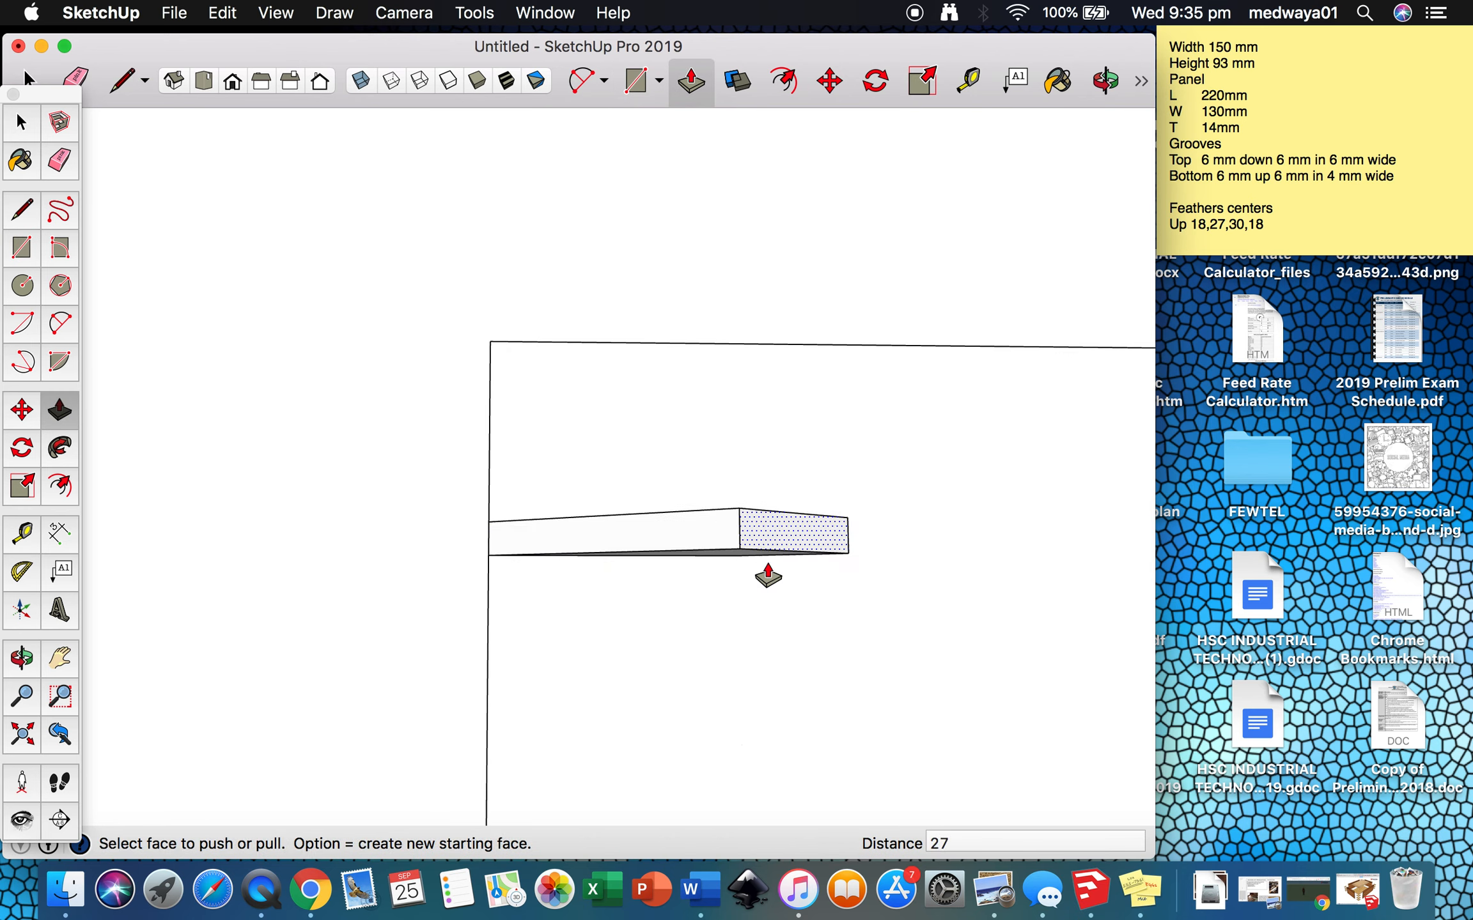
middle_click_drag(768, 575, 997, 613)
left_click(473, 563)
type("26")
key("Return")
- Draw a line about 23 mm long across the feather block along the long side panel's outer face, ending at the box corner
key("l")
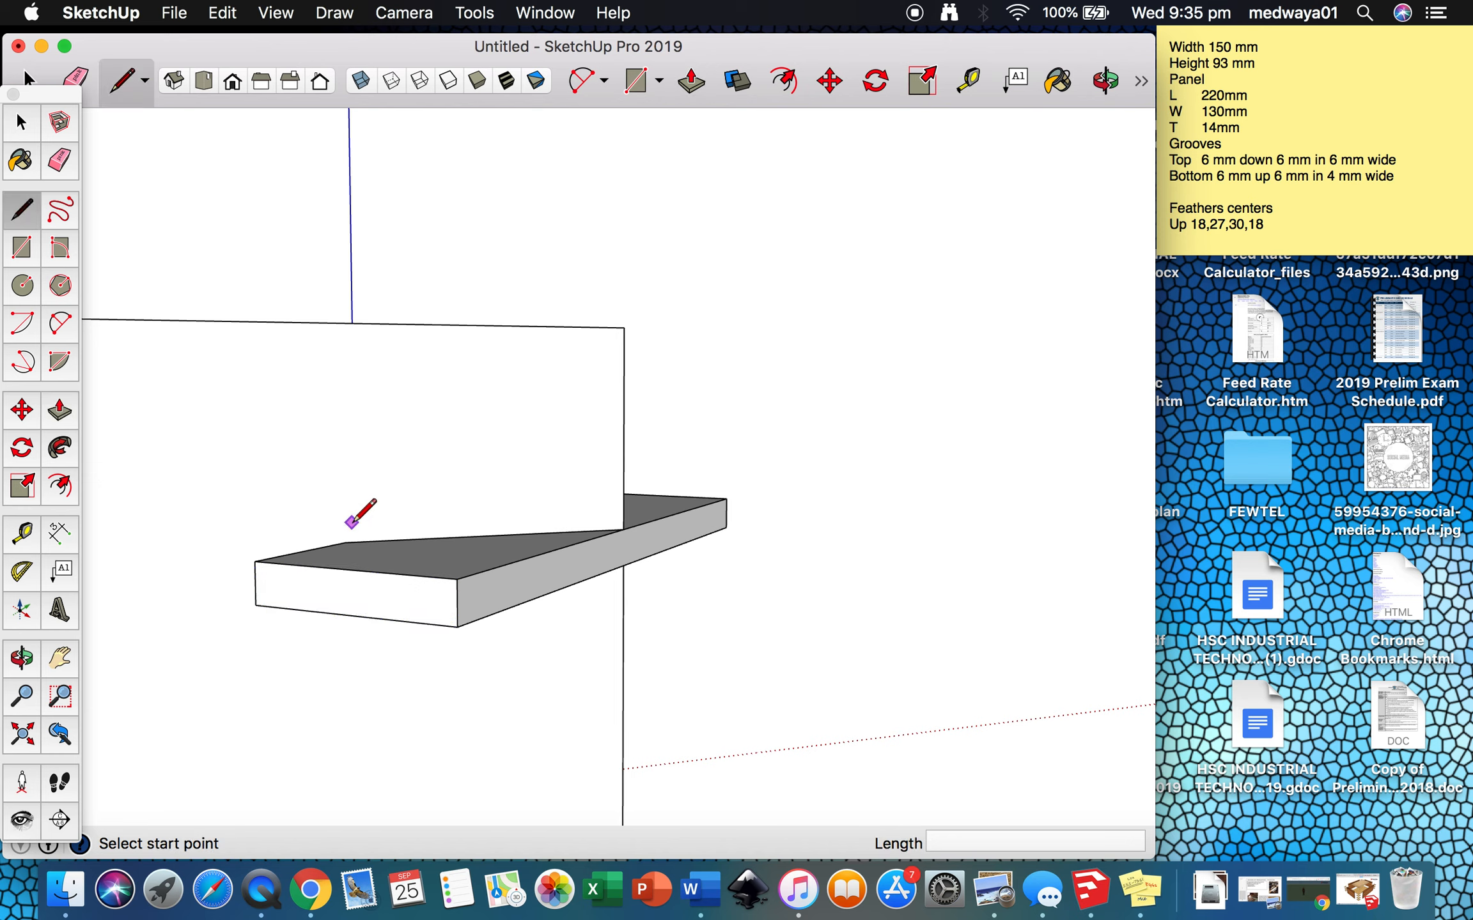
left_click(345, 542)
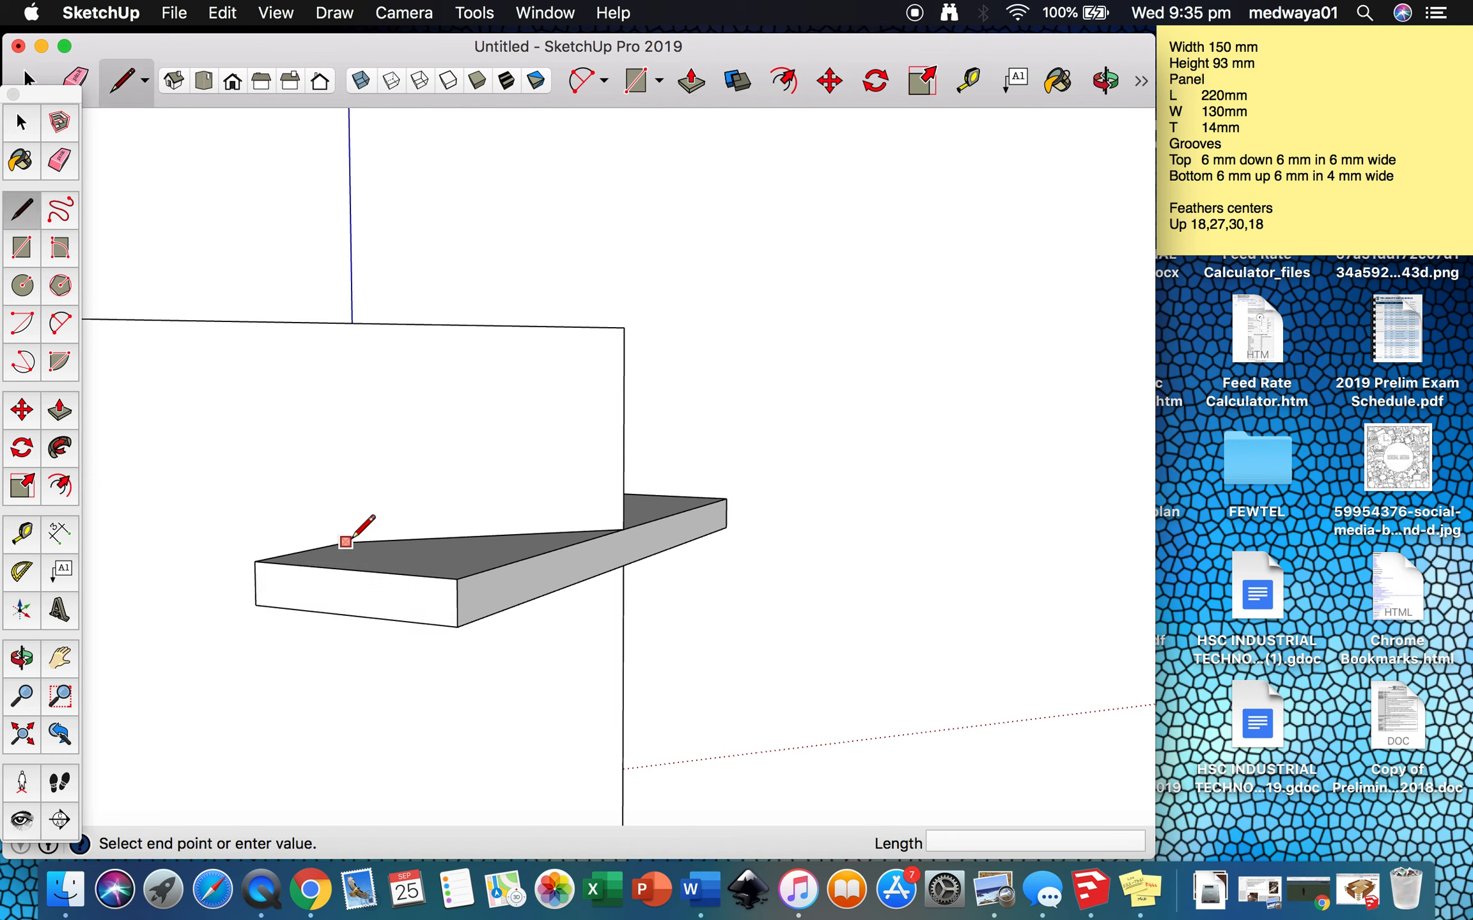
left_click(623, 529)
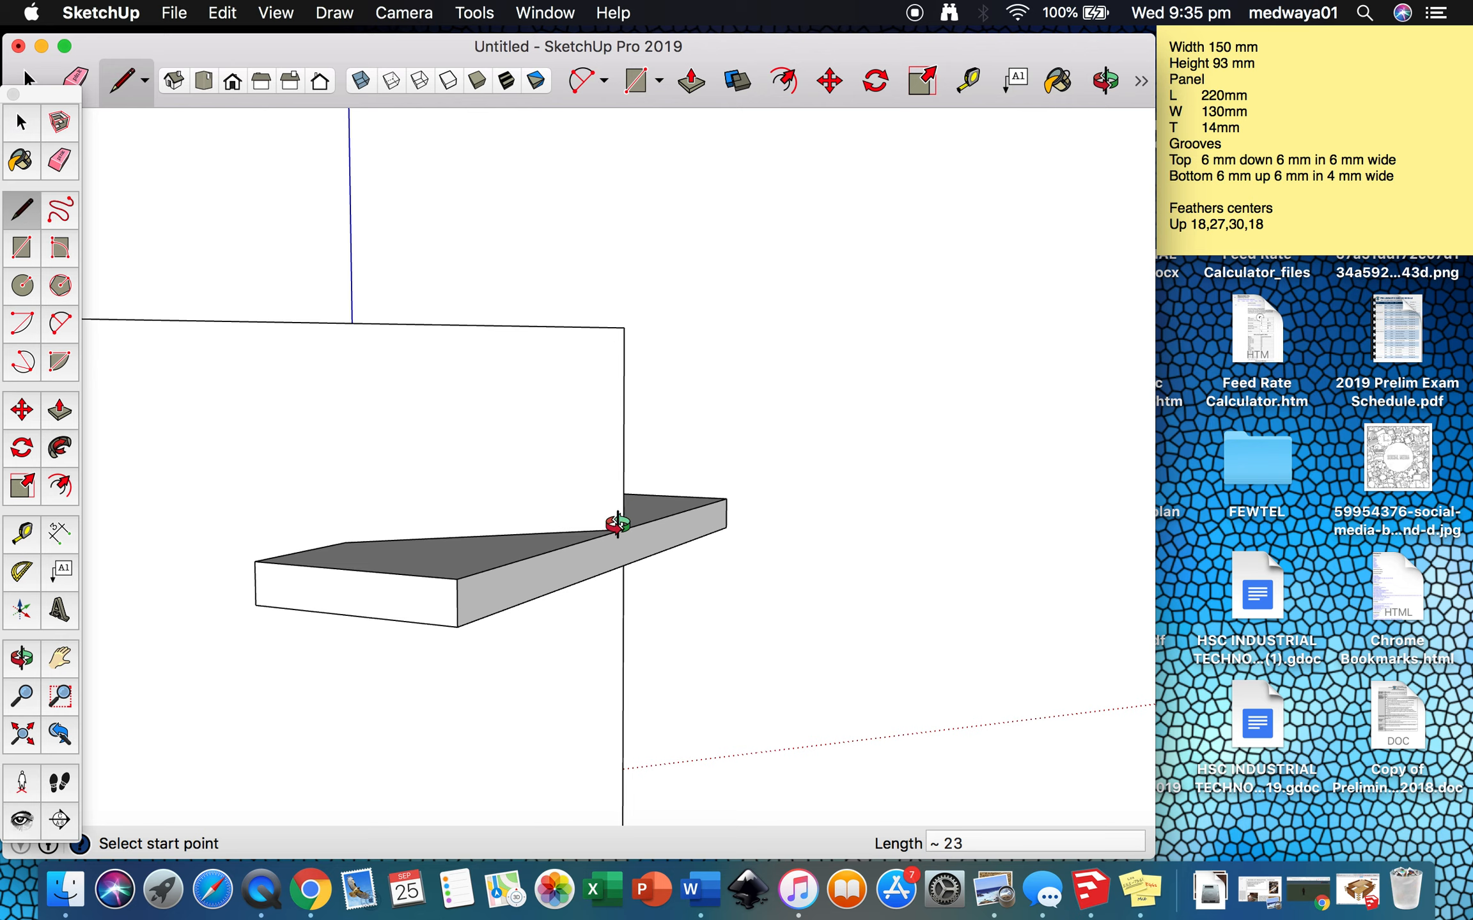
key("o")
left_click_drag(608, 526, 585, 273)
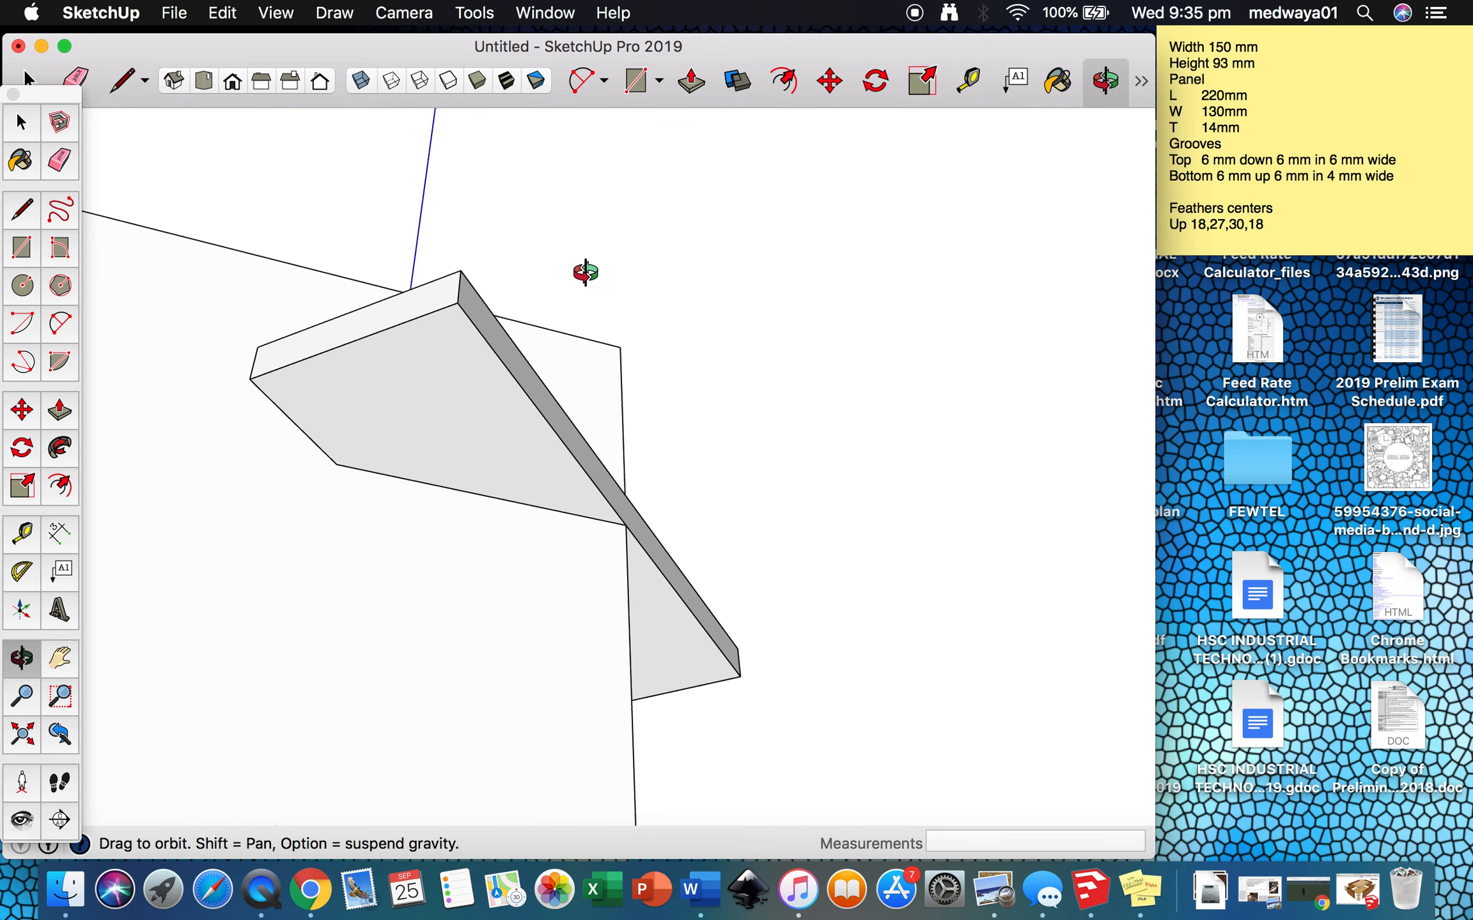
key("p")
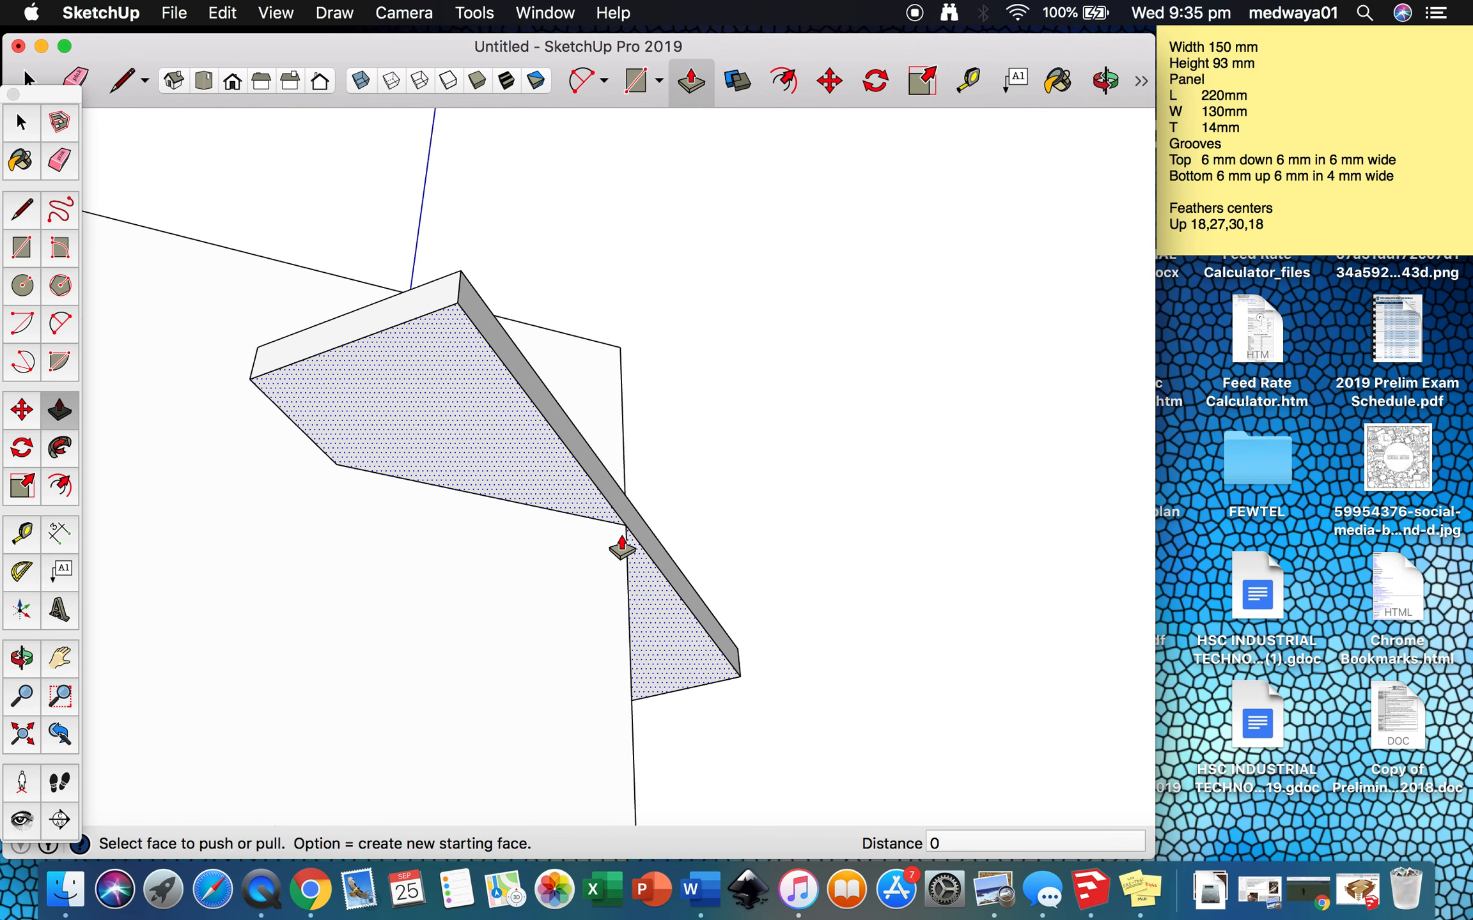
key("l")
left_click(625, 524)
key("Escape")
- Draw a short vertical line between the upper and lower corners of the feather block's end
key("o")
mouse_move(289, 434)
left_mouse_down()
mouse_move(676, 525)
mouse_move(730, 625)
left_mouse_up()
key("l")
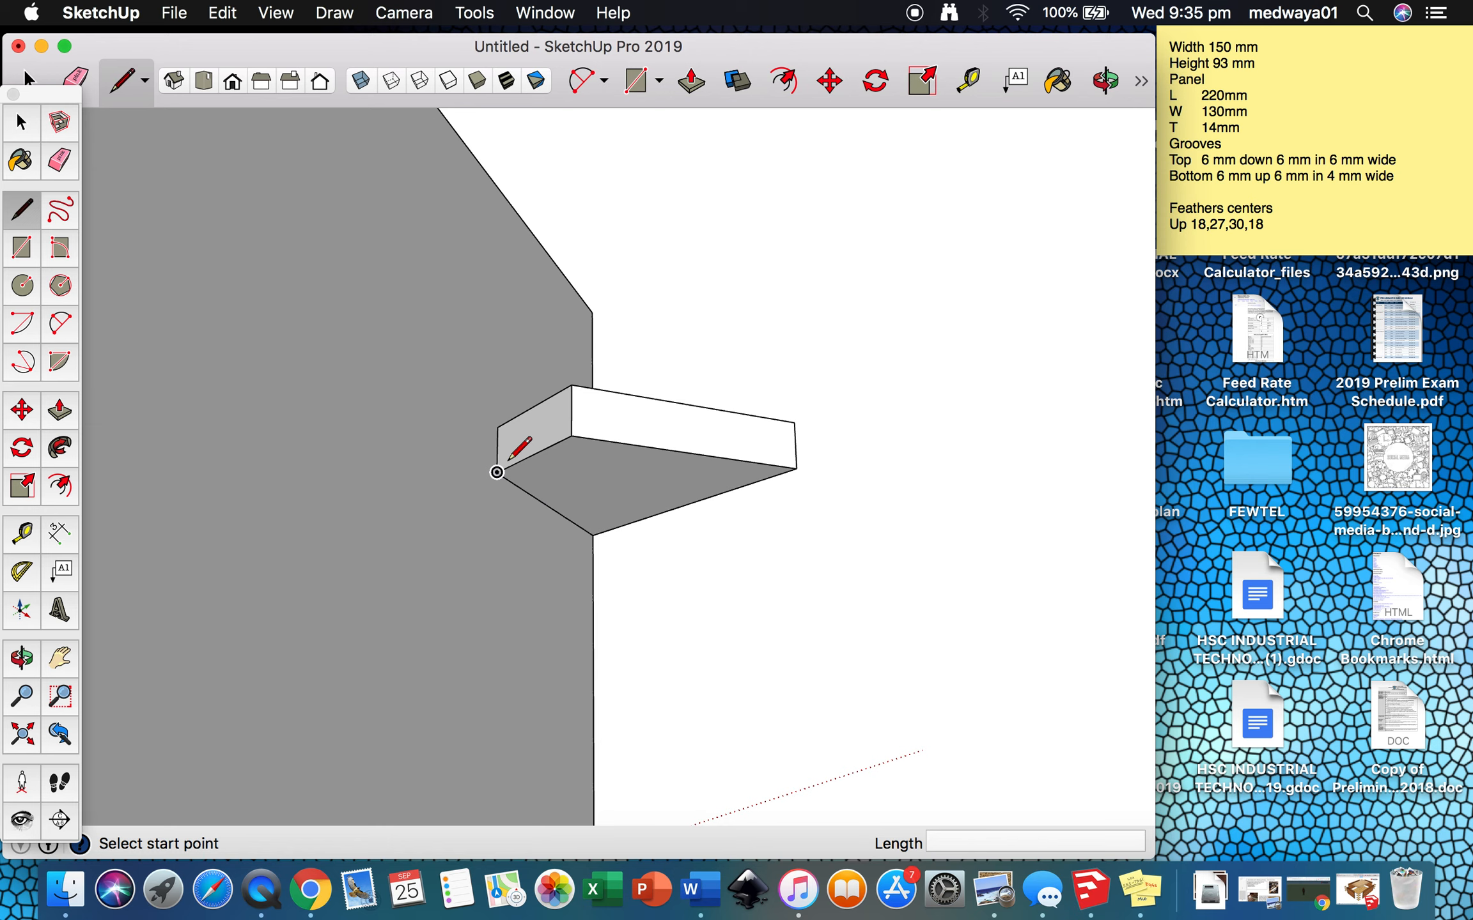
left_click(497, 426)
left_click(495, 469)
- Draw a line across the feather block along the end panel's outer face, from the slot's end to the box corner
key("o")
left_click_drag(792, 385, 341, 601)
key("p")
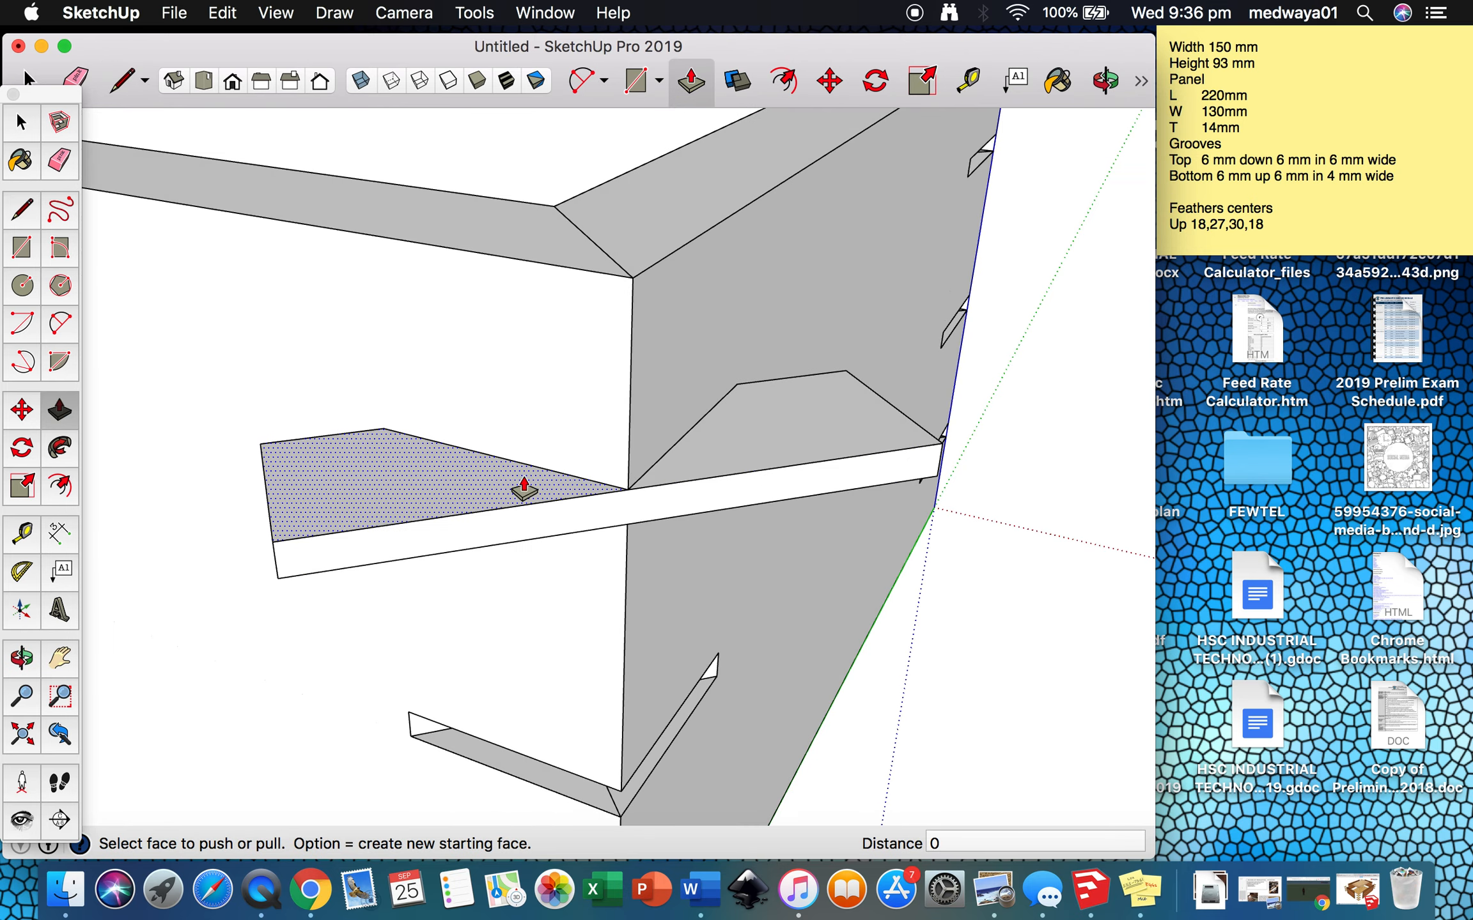
key("l")
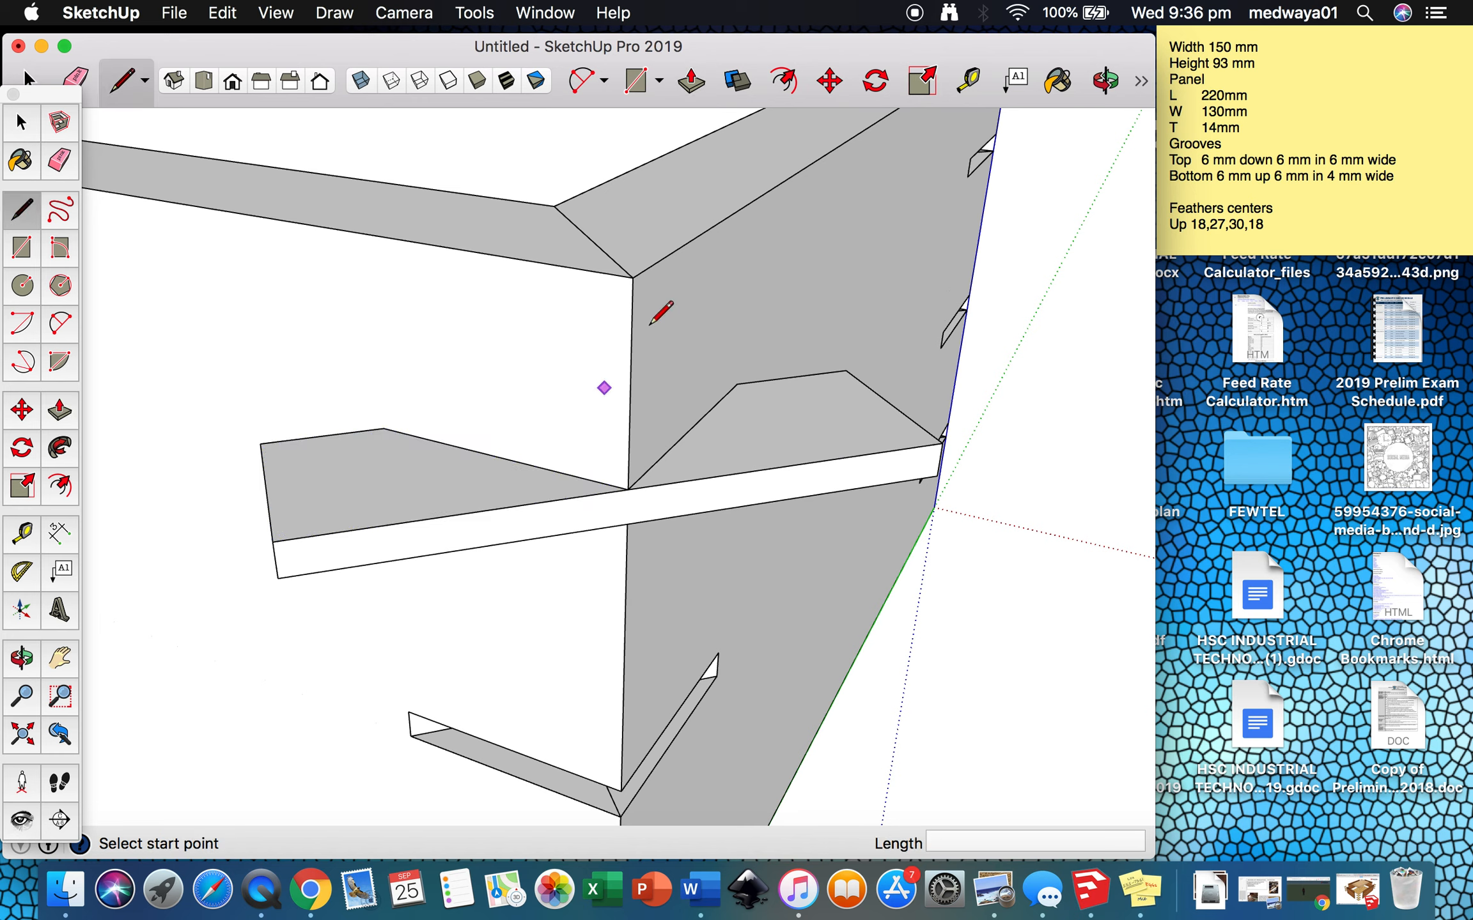
left_click(737, 383)
left_click(627, 489)
- Push the excess block material outside both panels down 3 mm to trim the feather flush with the box
key("p")
left_click(759, 437)
left_click(759, 501)
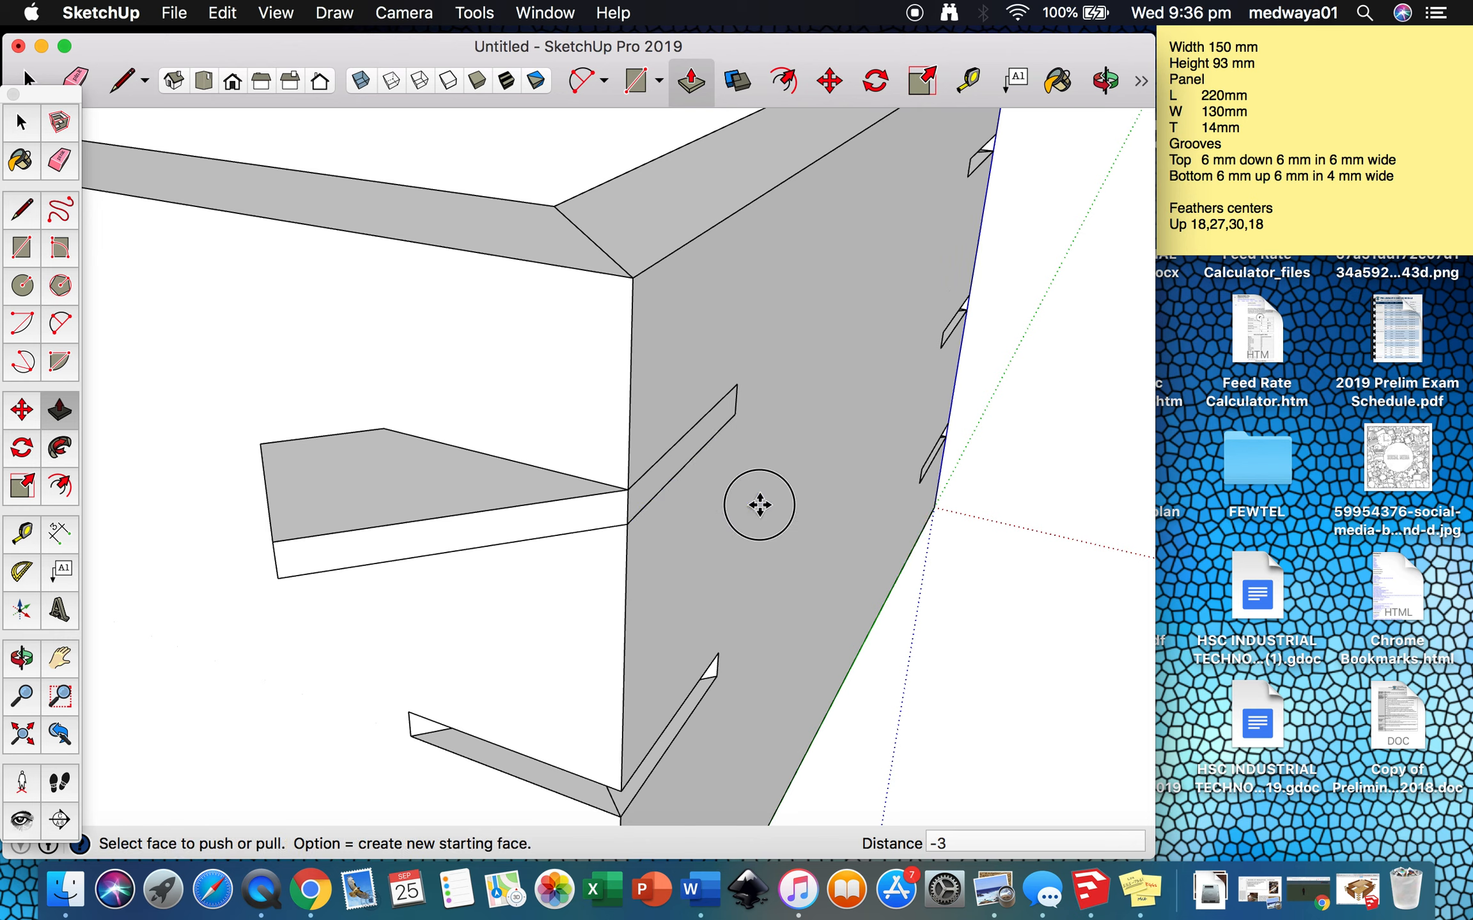
left_click(399, 513)
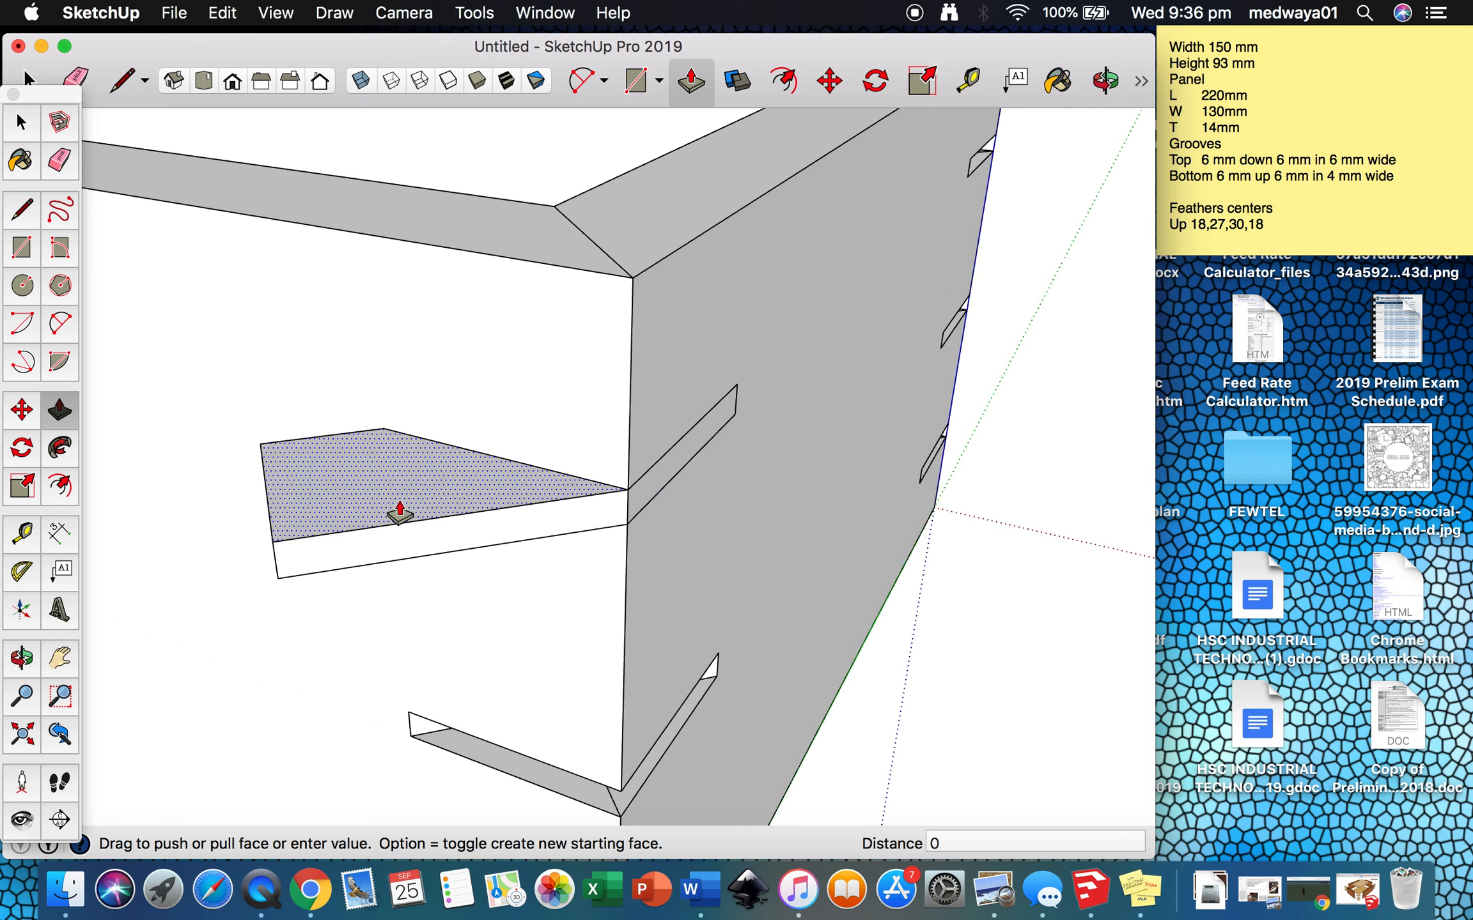
left_click(396, 554)
key("space")
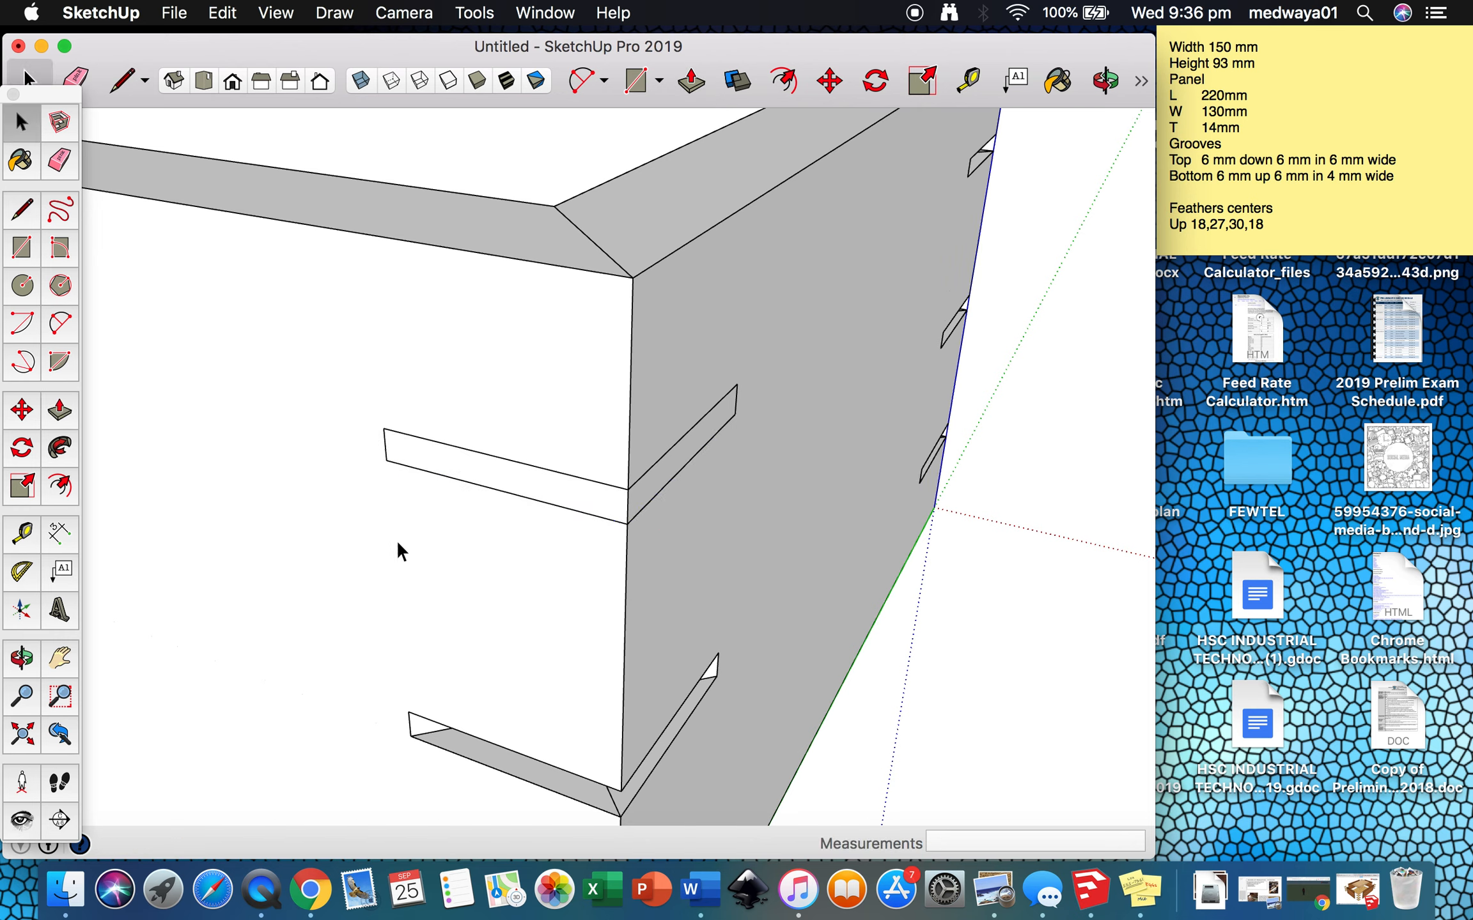
- Make the whole trimmed feather into a group
left_click(562, 494)
double_click(589, 504)
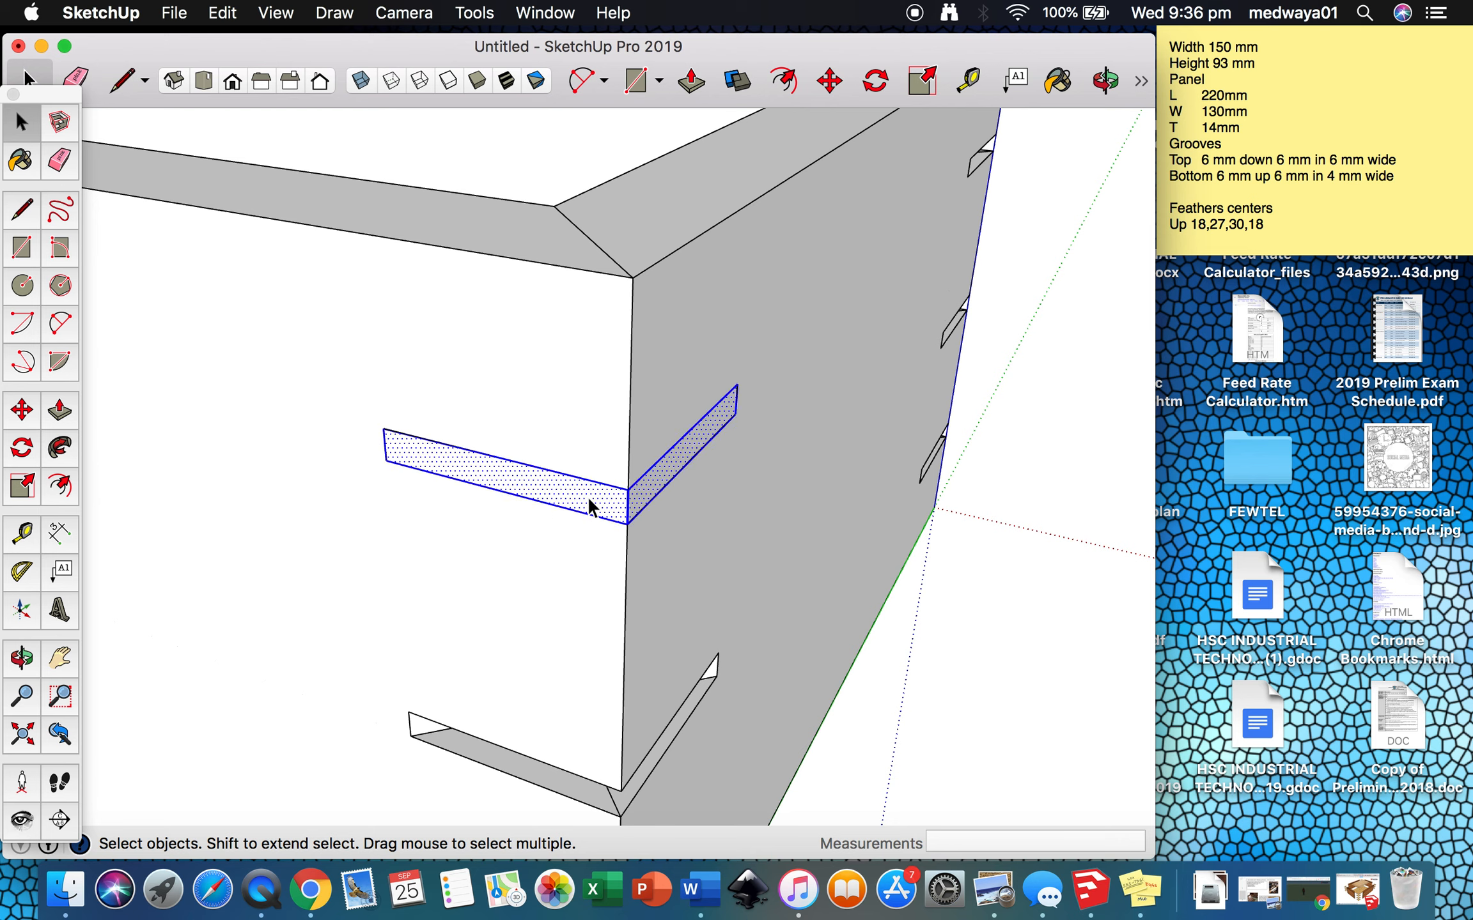
right_click(589, 504)
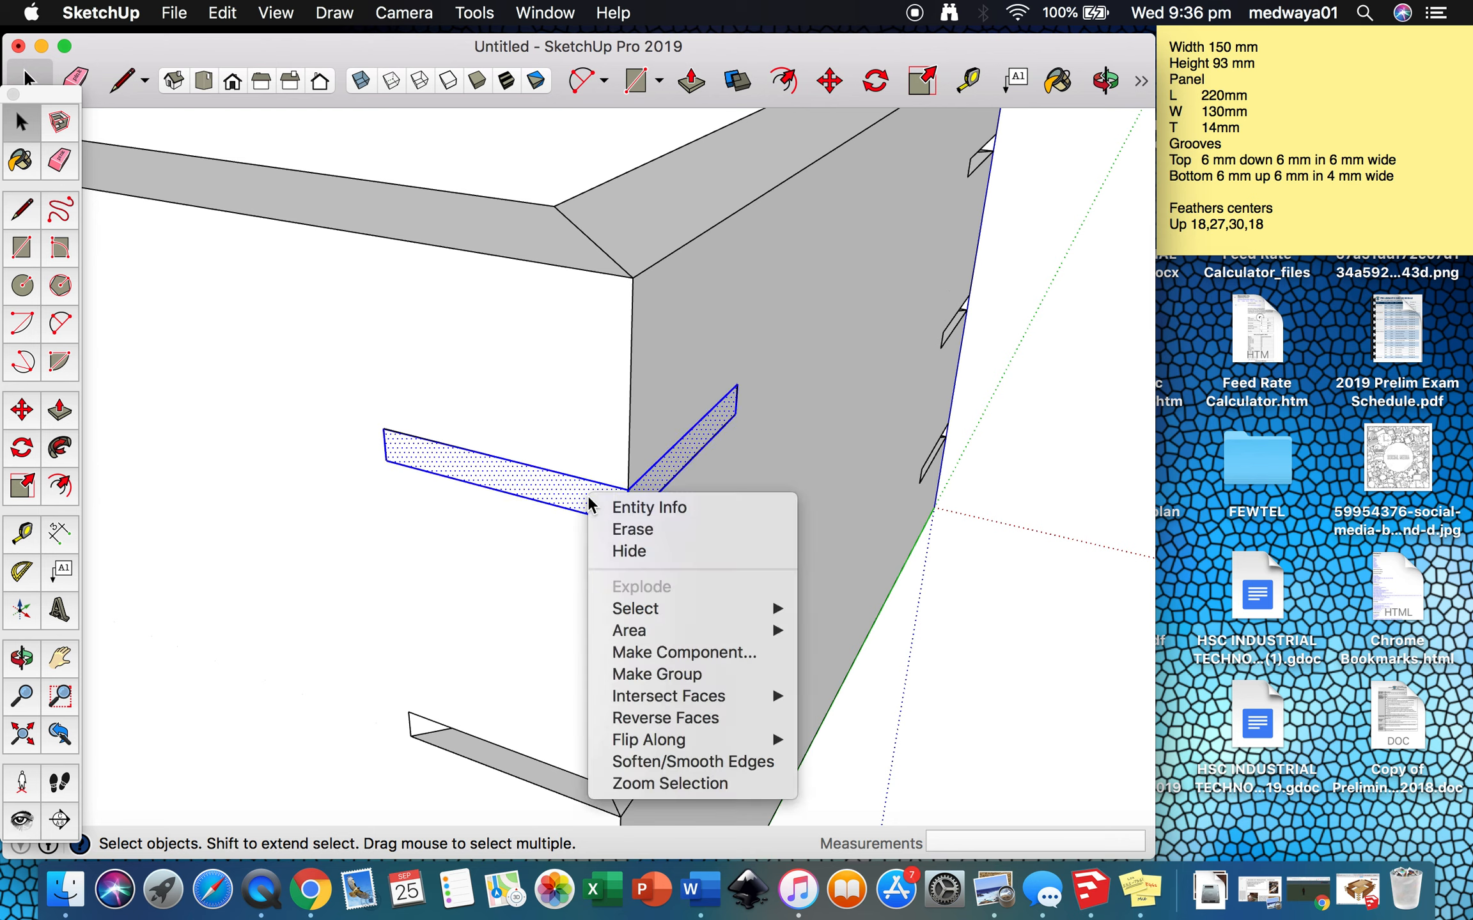
left_click(657, 681)
left_click(983, 665)
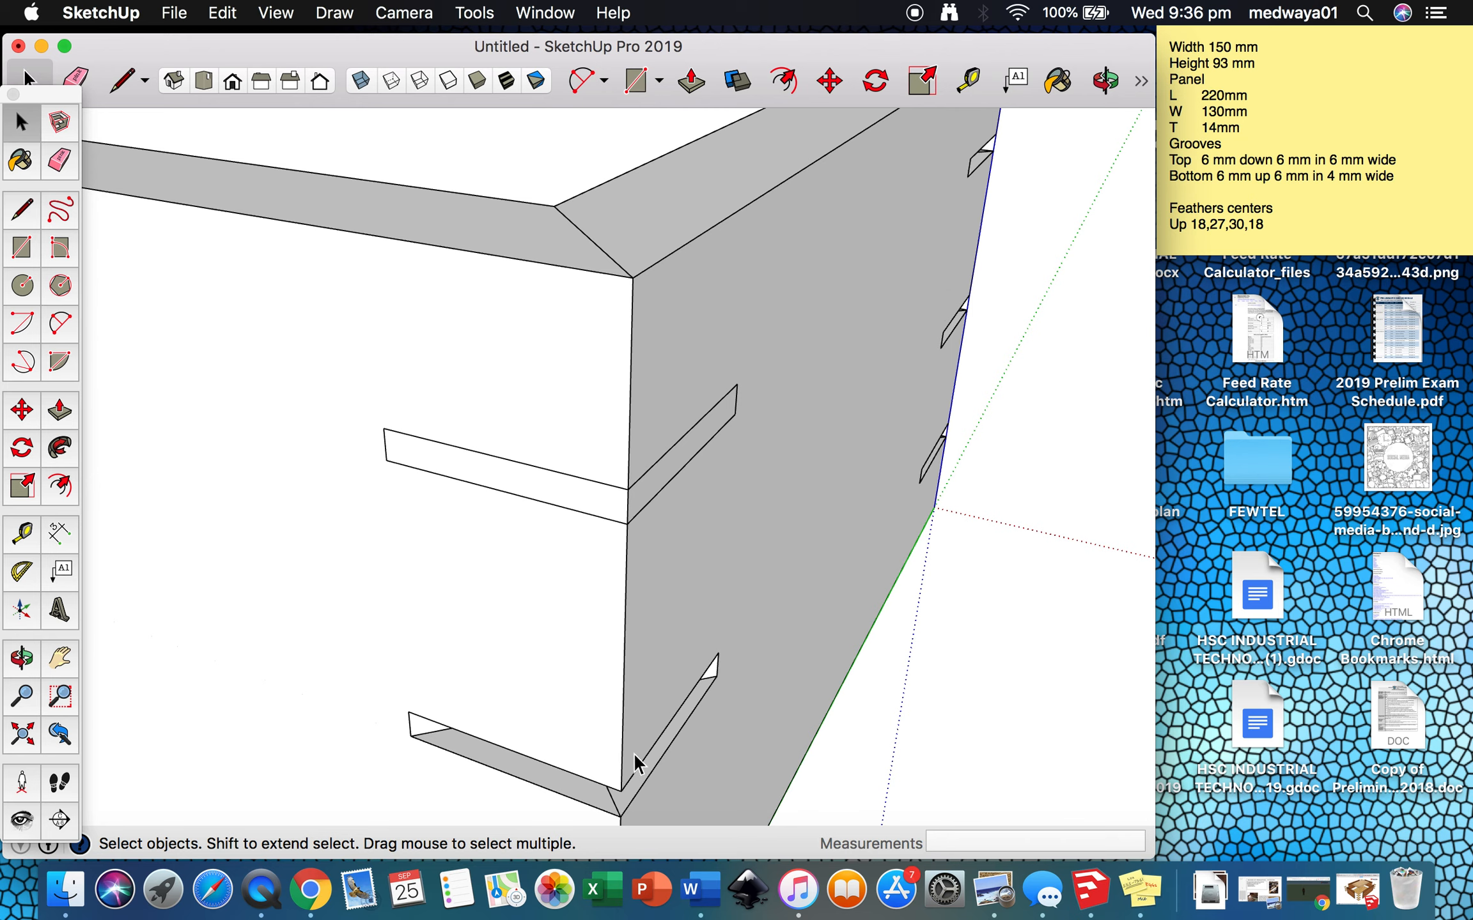
- Copy the feather group straight down into the middle slot of the same corner
scroll(658, 395, "down", 5)
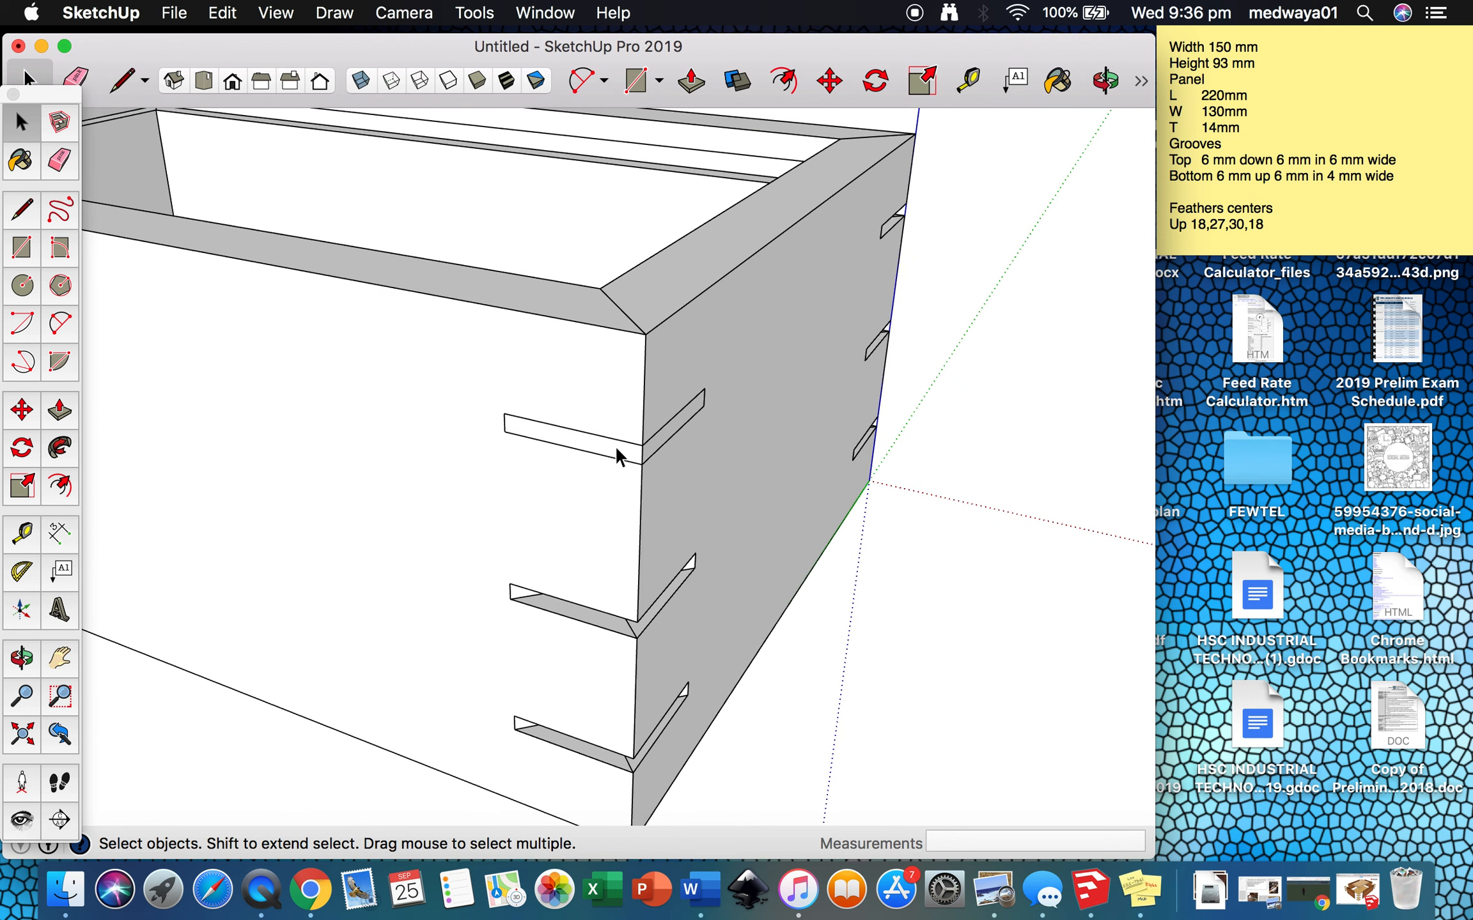
double_click(616, 450)
key("m")
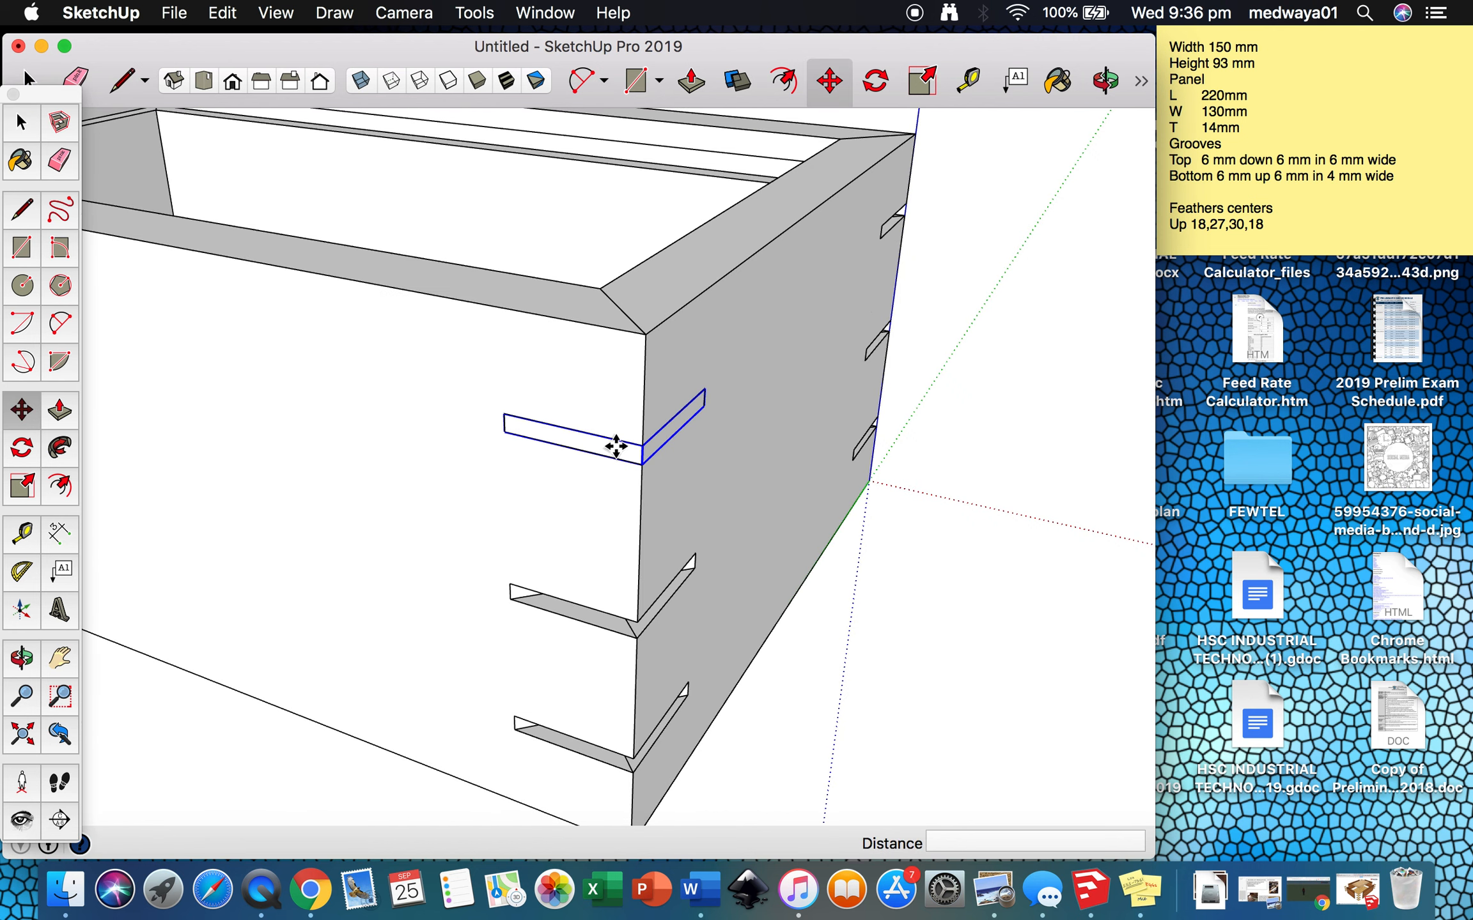
left_click(616, 448)
left_click(642, 626)
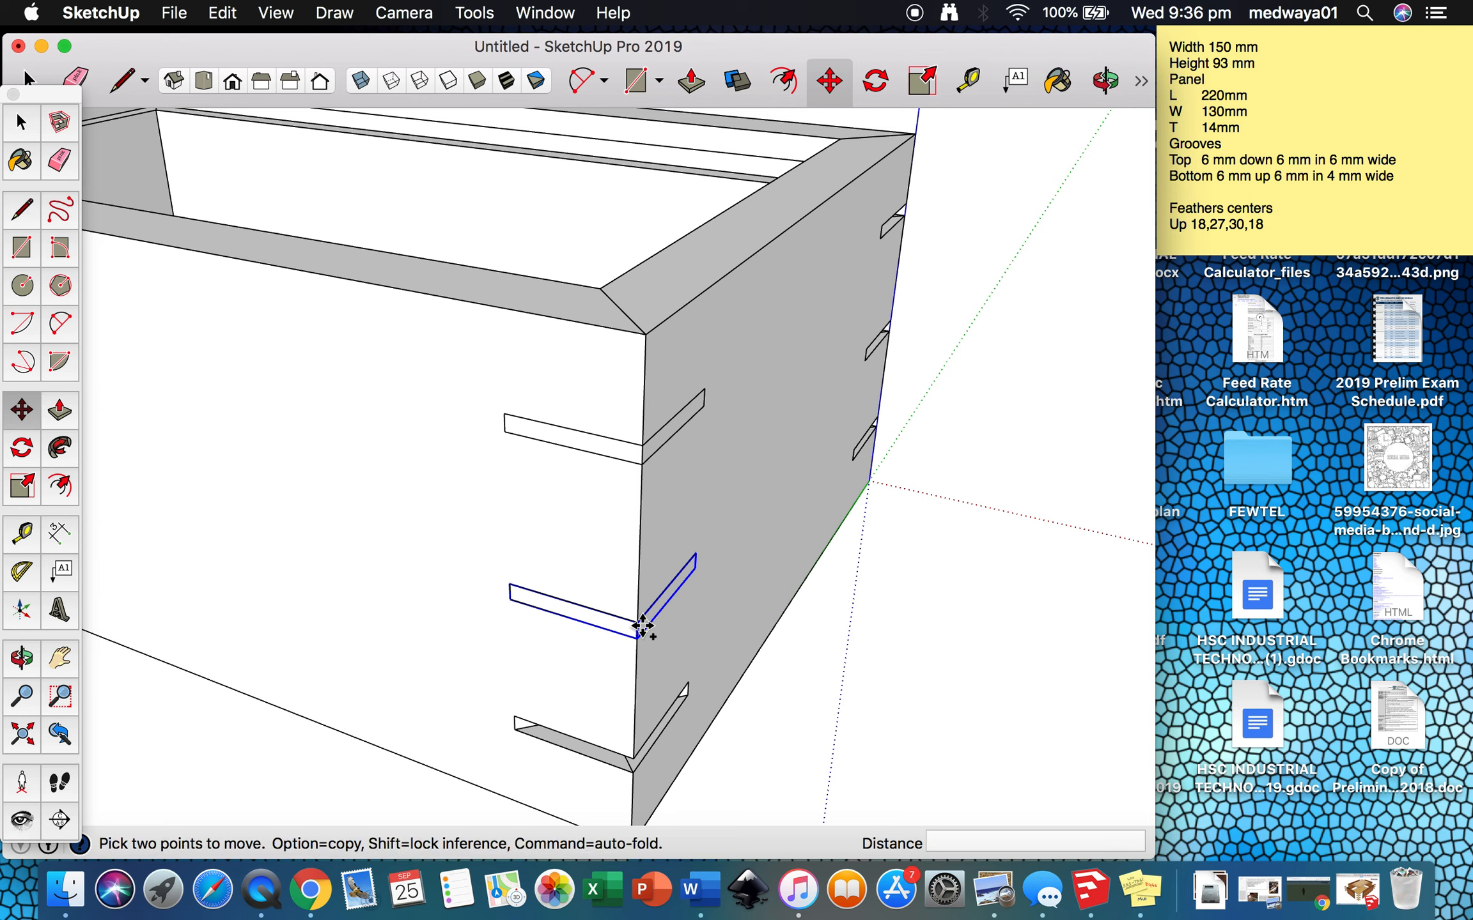
- Copy the middle feather 27 mm down into the lowest slot
left_click(636, 640)
type("27")
key("Return")
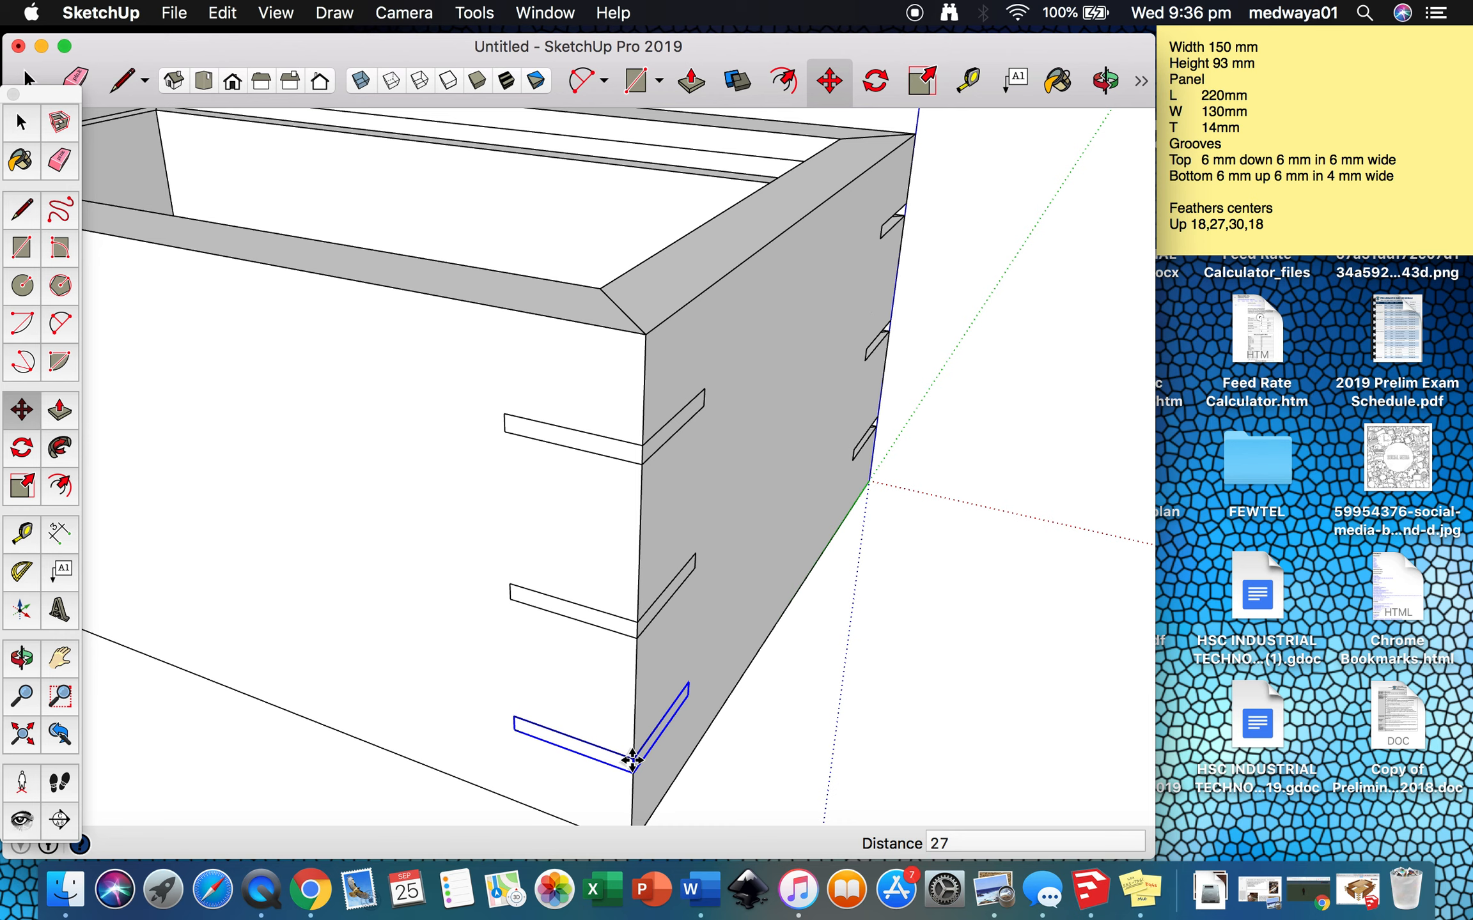
- Select all three feathers stacked at the finished corner of the box
key("space")
left_click(609, 763)
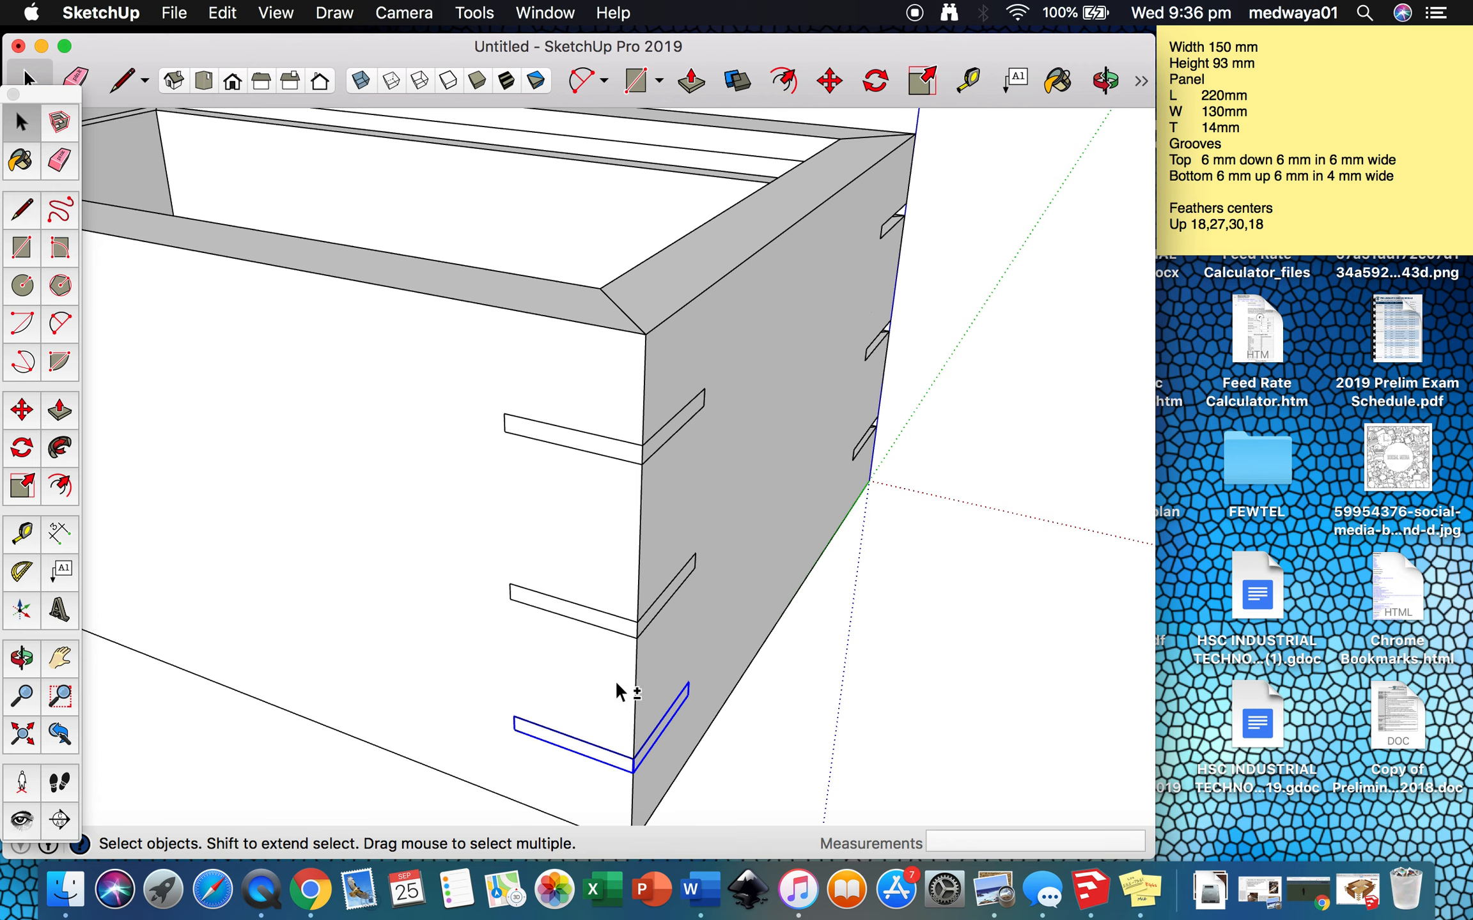
left_click(618, 627, "shift")
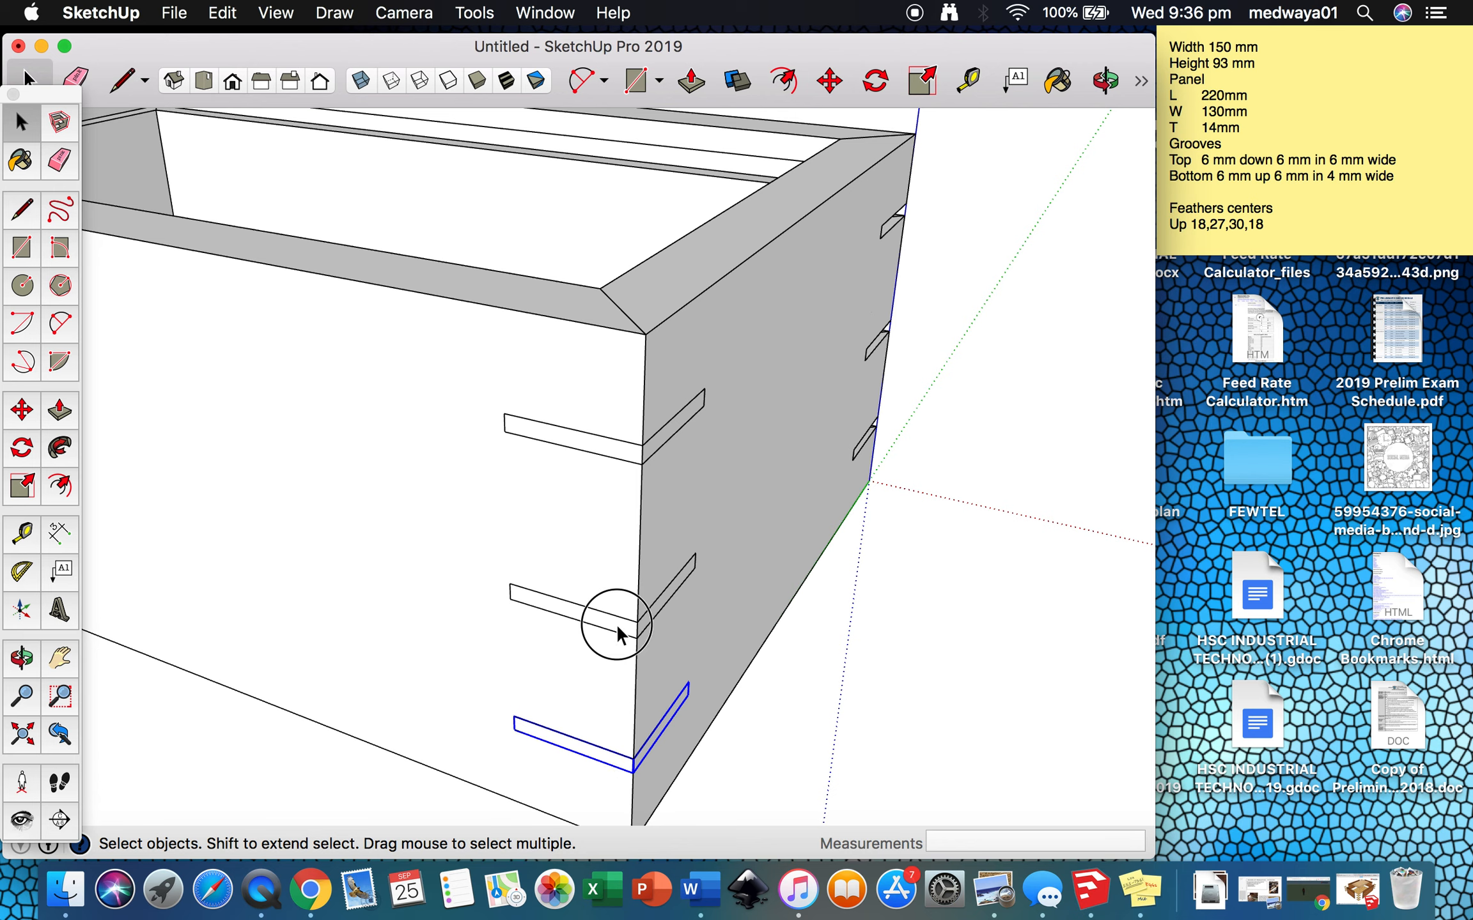
left_click(621, 451, "shift")
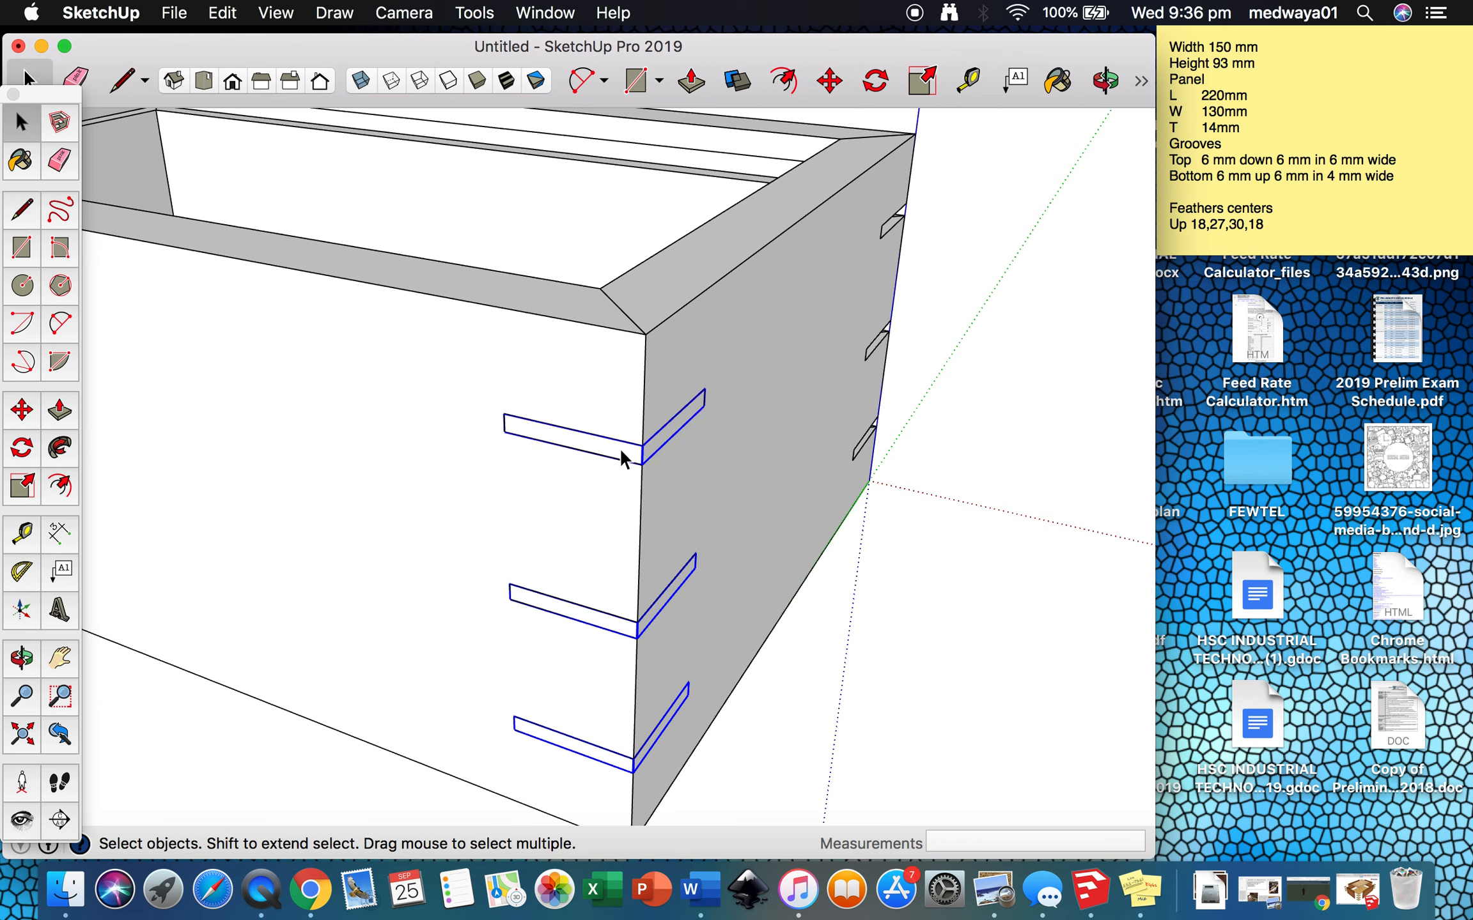
key("m")
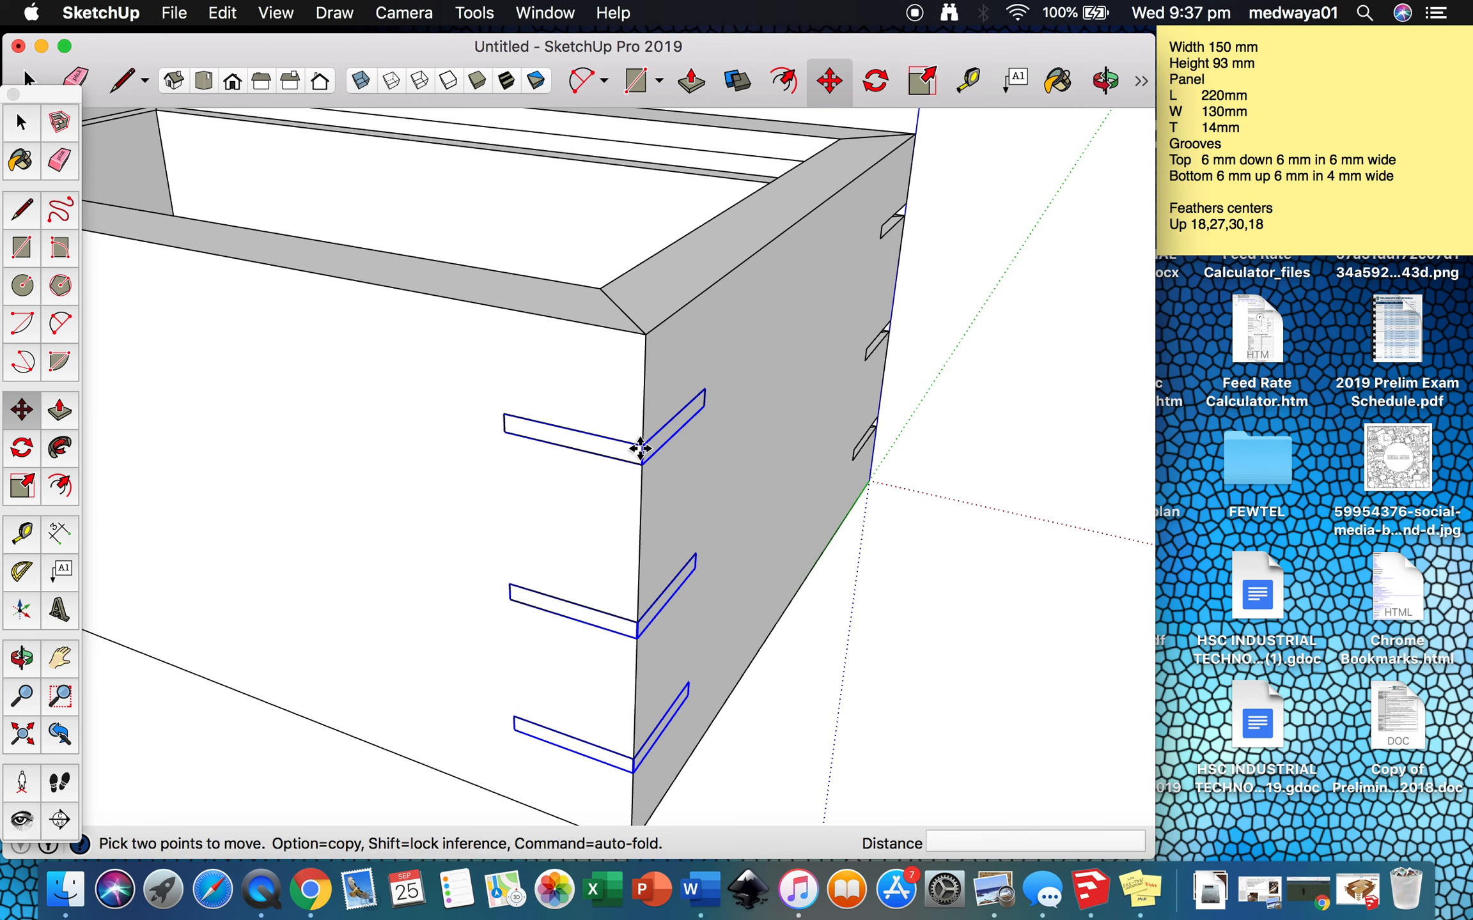
left_click(641, 446)
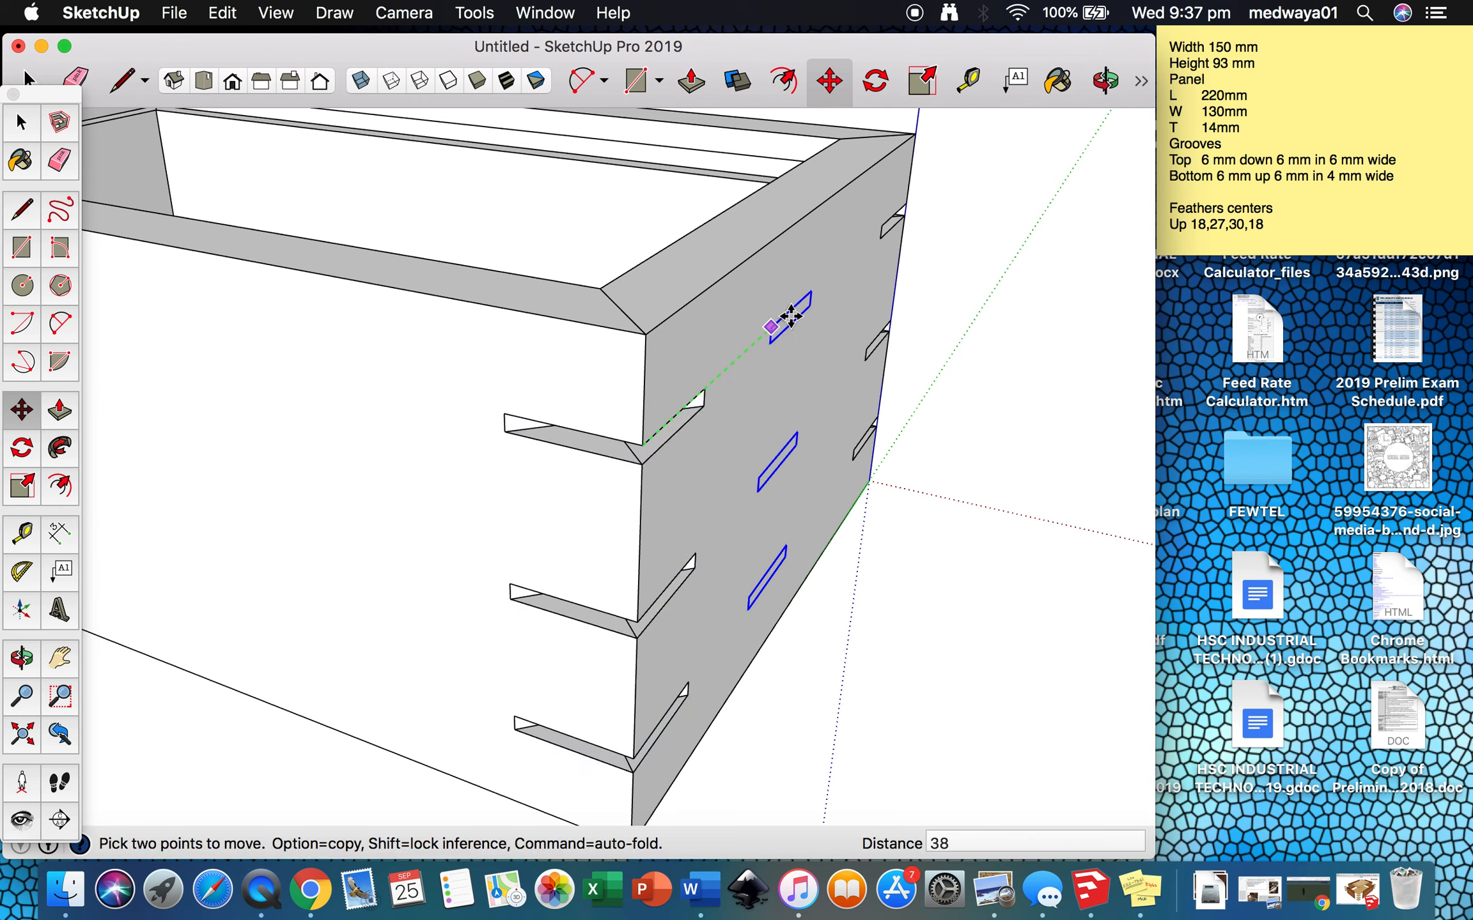
left_click(908, 210)
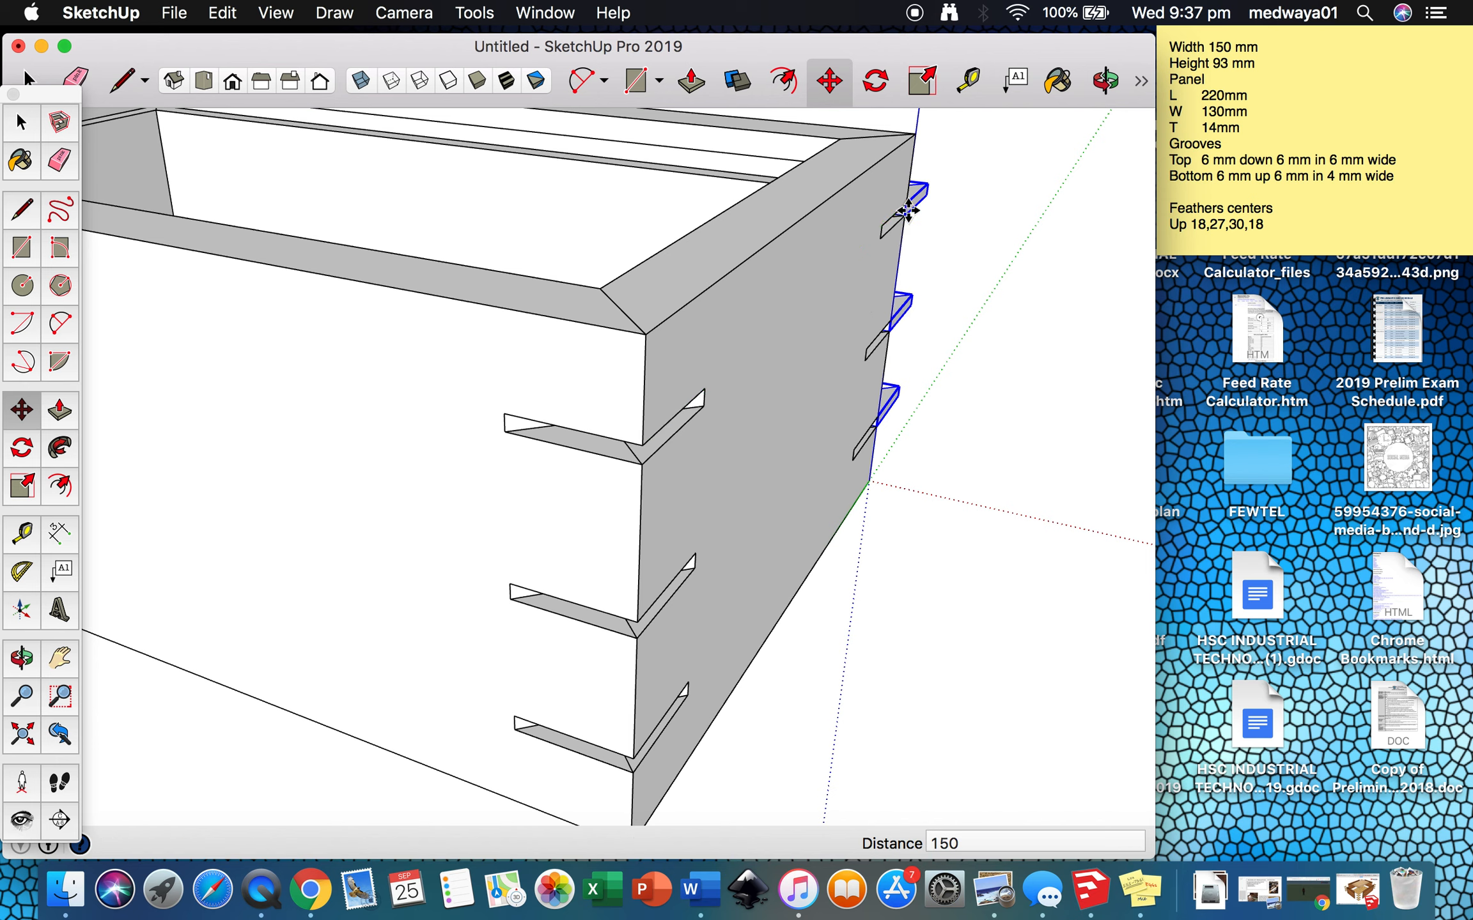
key("o")
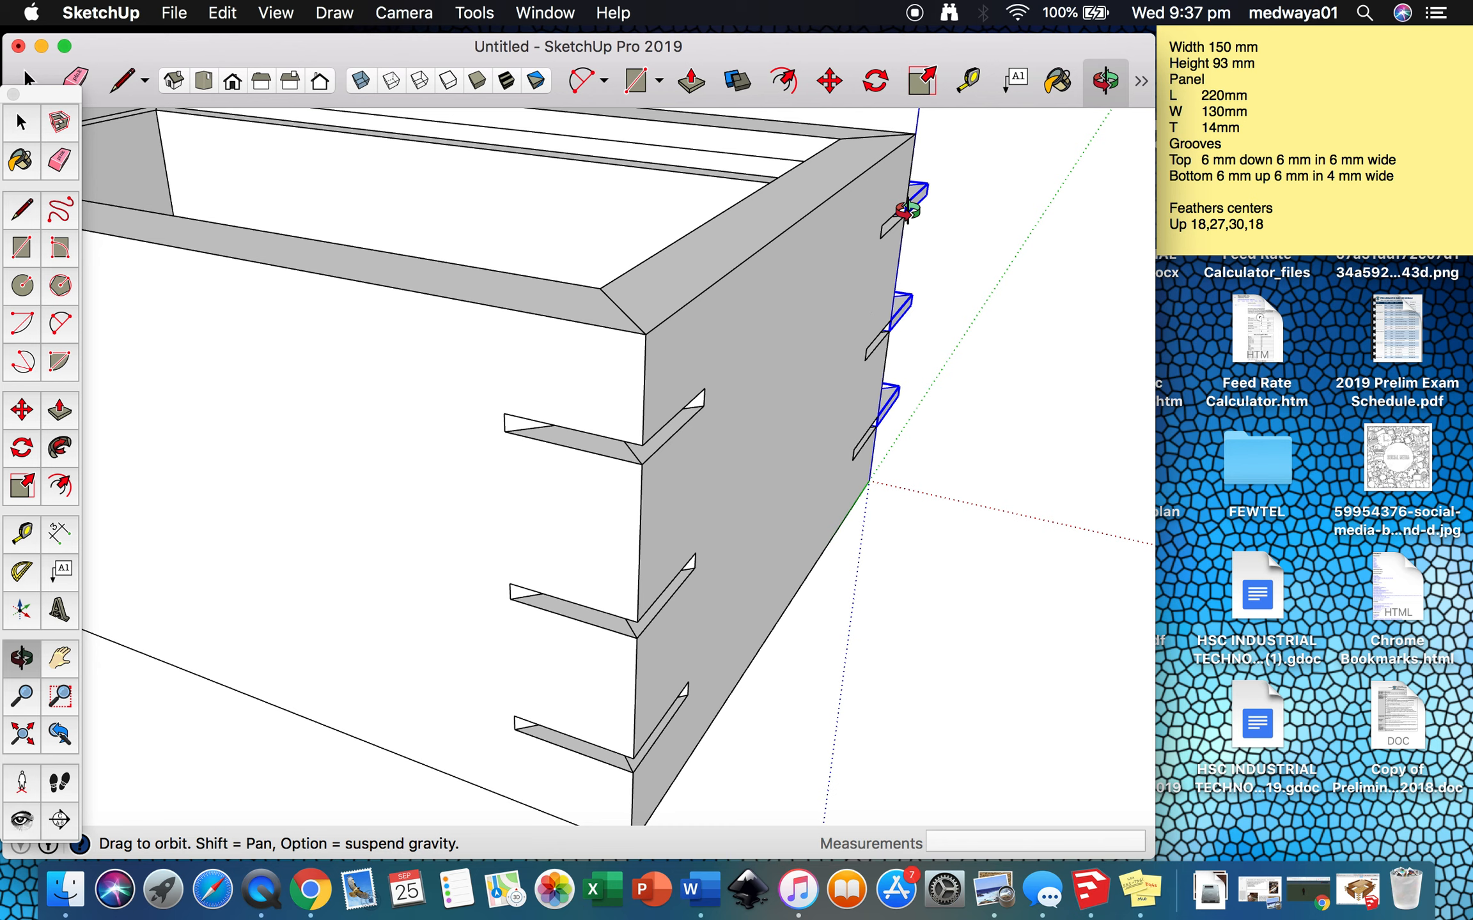
key("super+z")
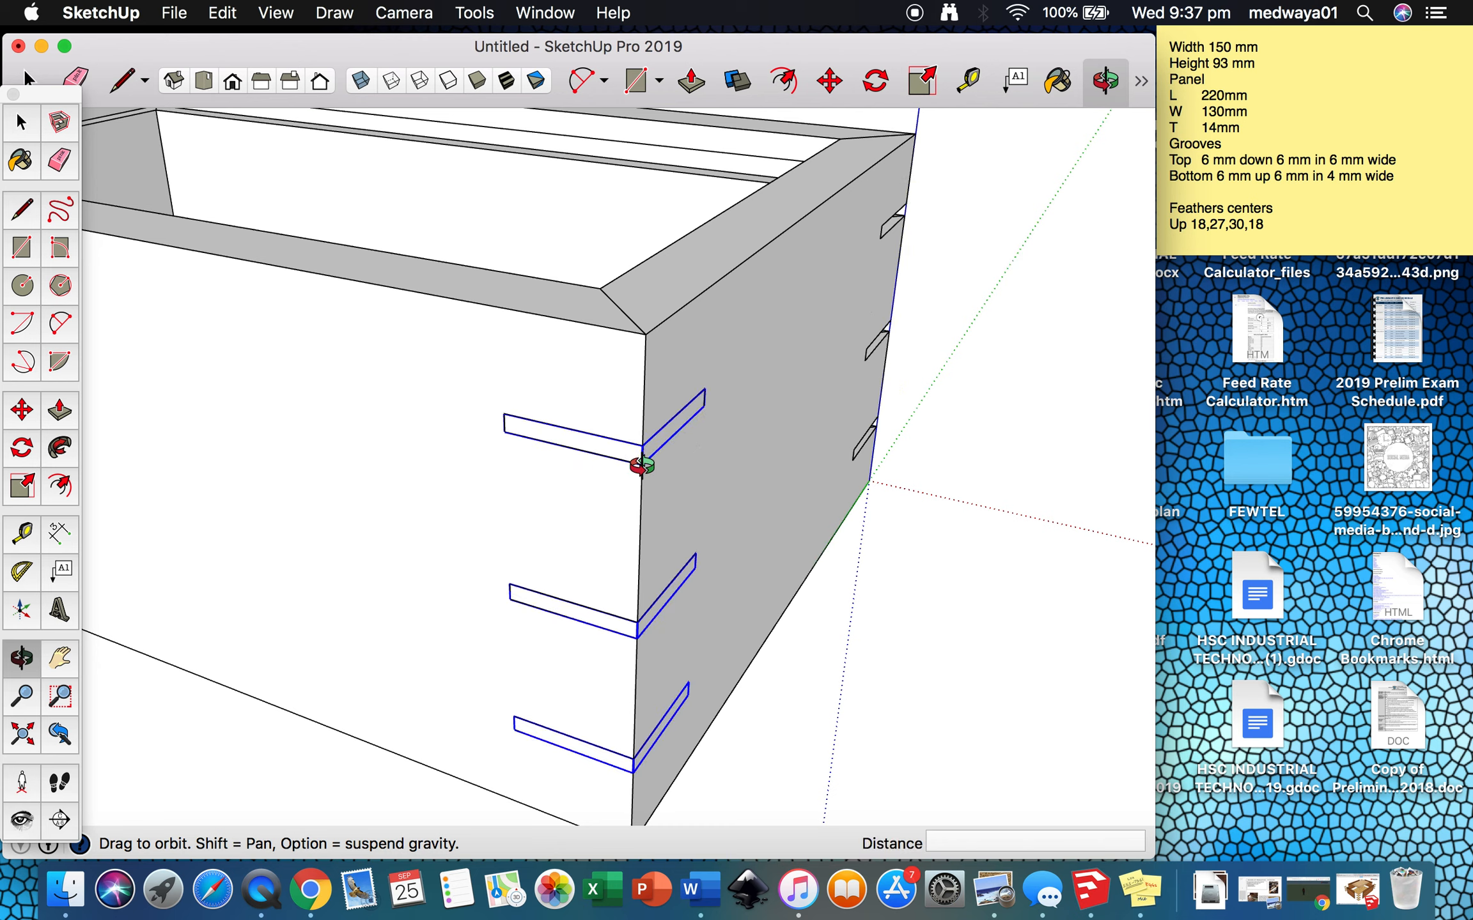
- Copy the three selected feathers 150 mm along the green axis to the other corner of the same end panel
key("m")
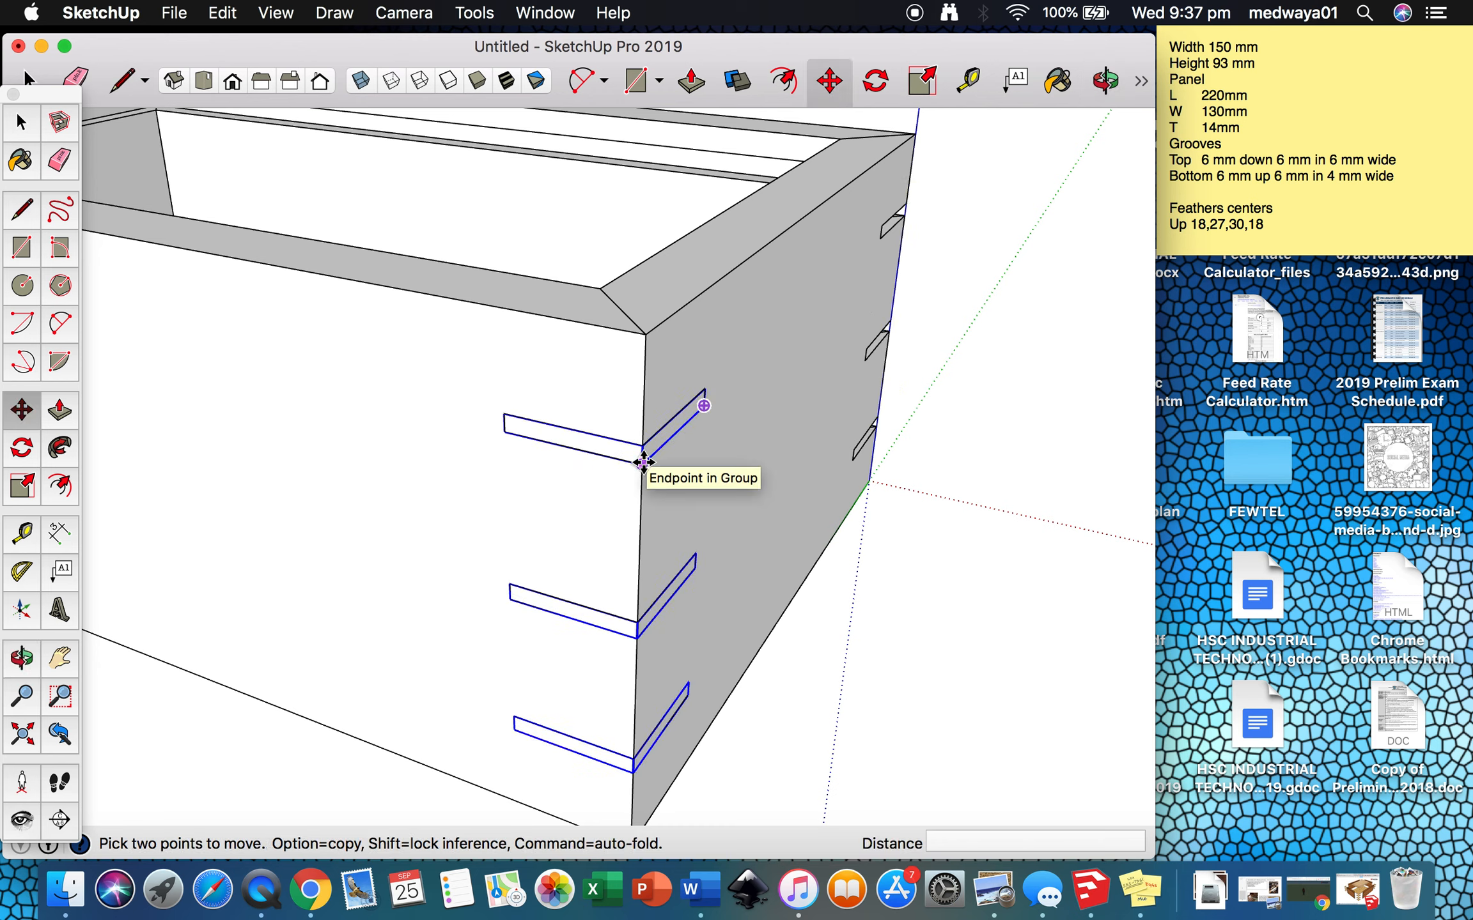
left_click(643, 461)
key("alt")
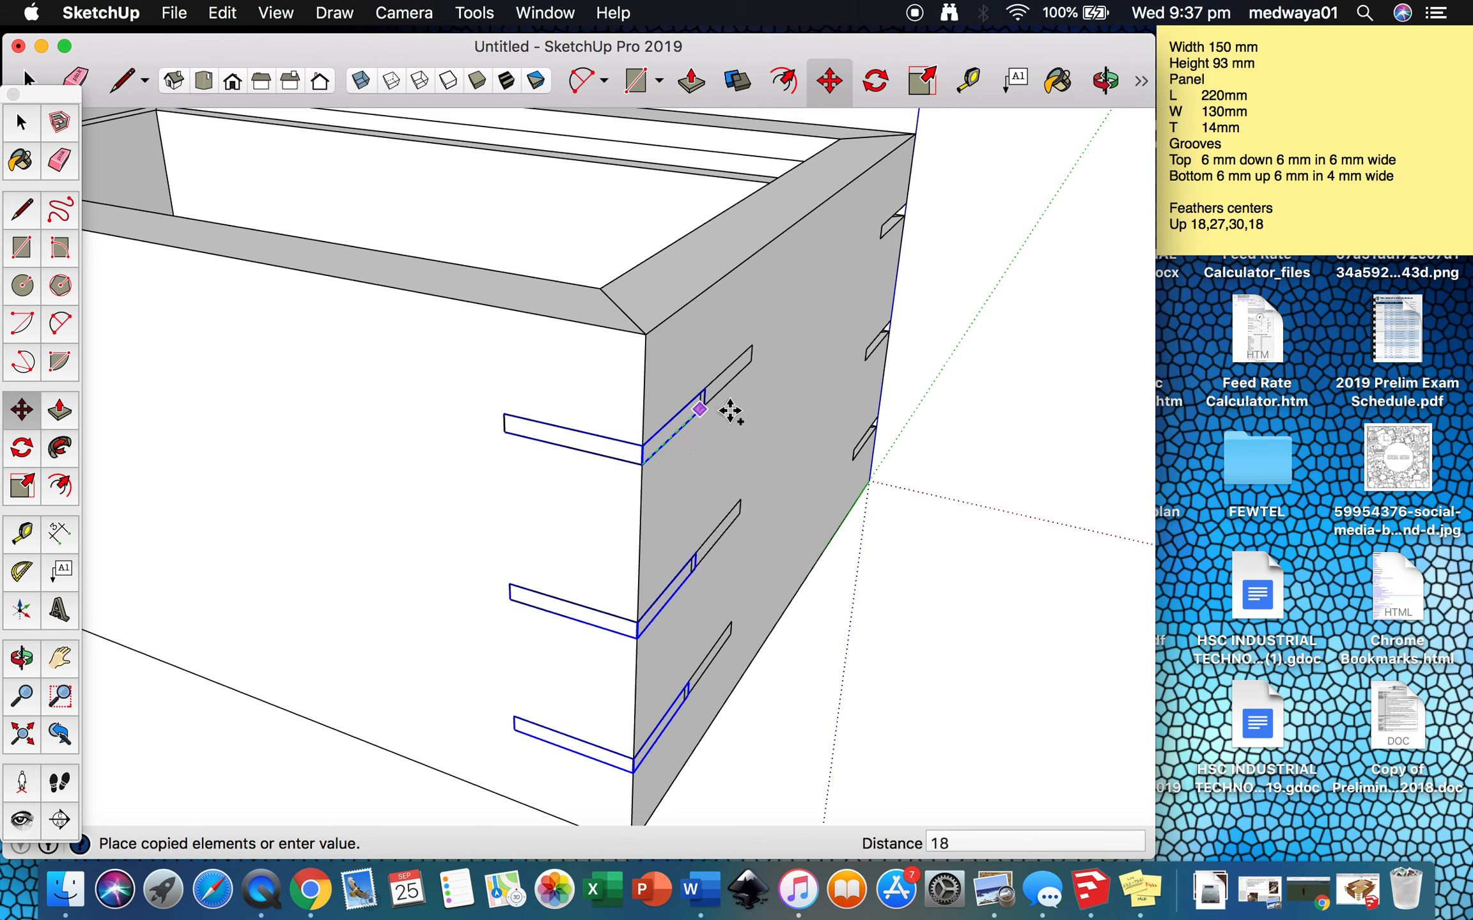
type("150")
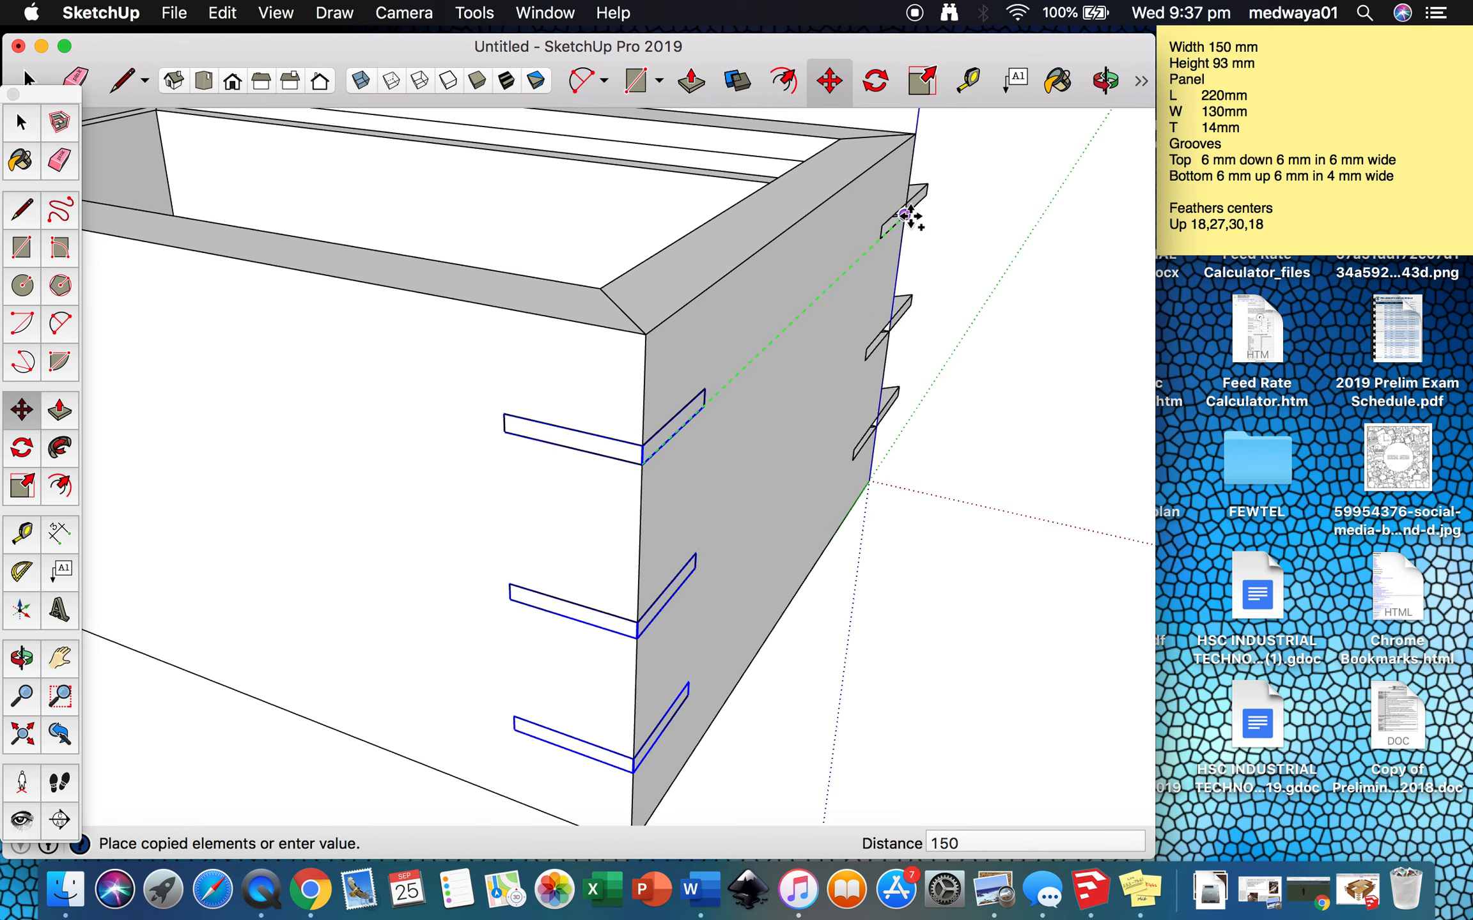
key("Return")
- Flip the three copied feathers along the green direction so they mirror the originals
key("o")
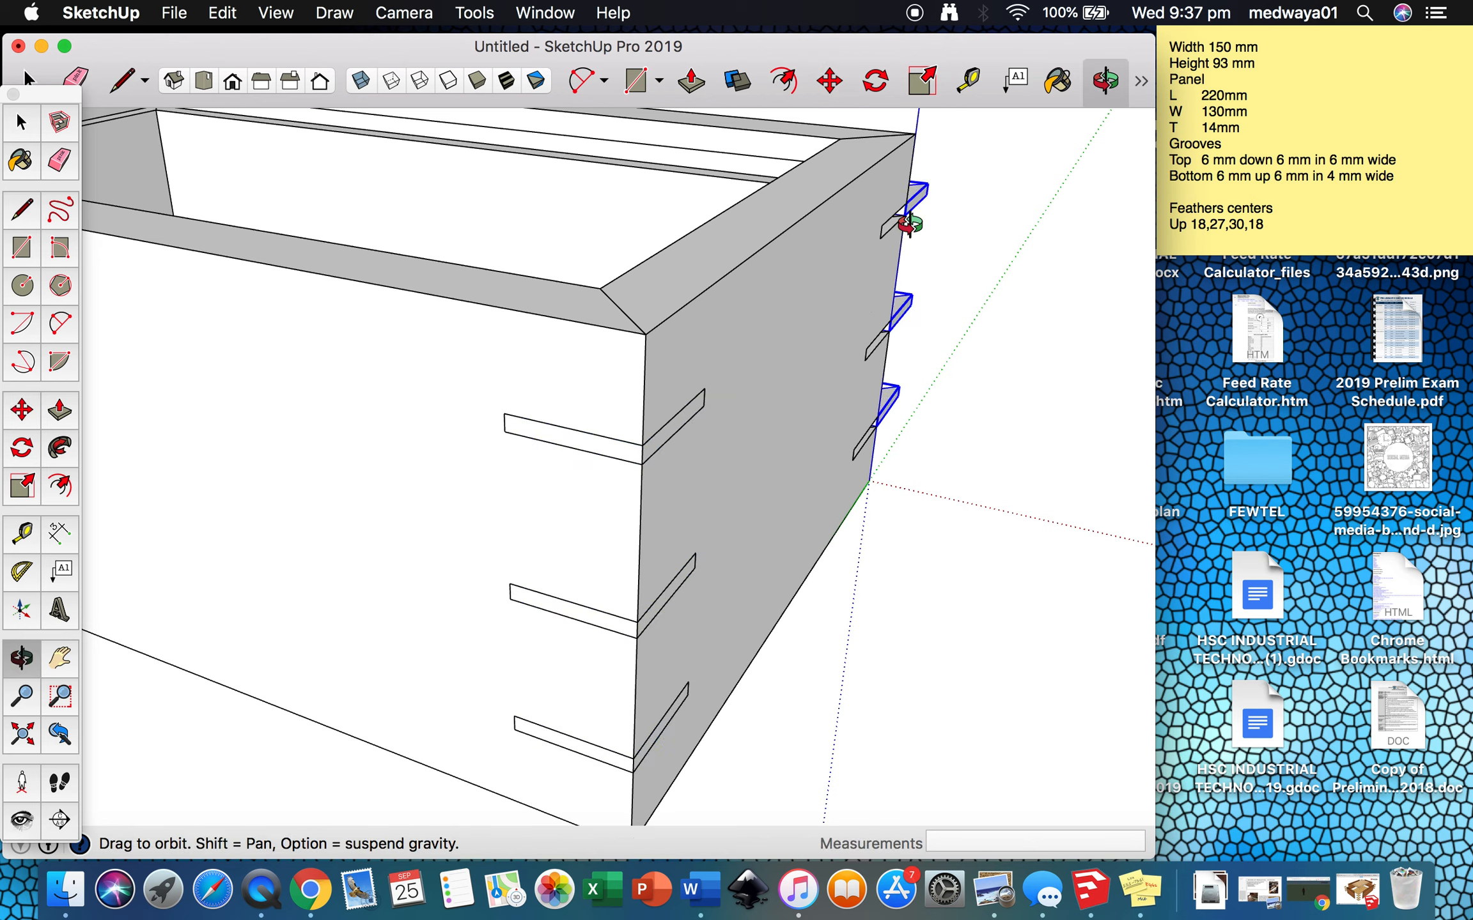
left_click_drag(981, 233, 323, 353)
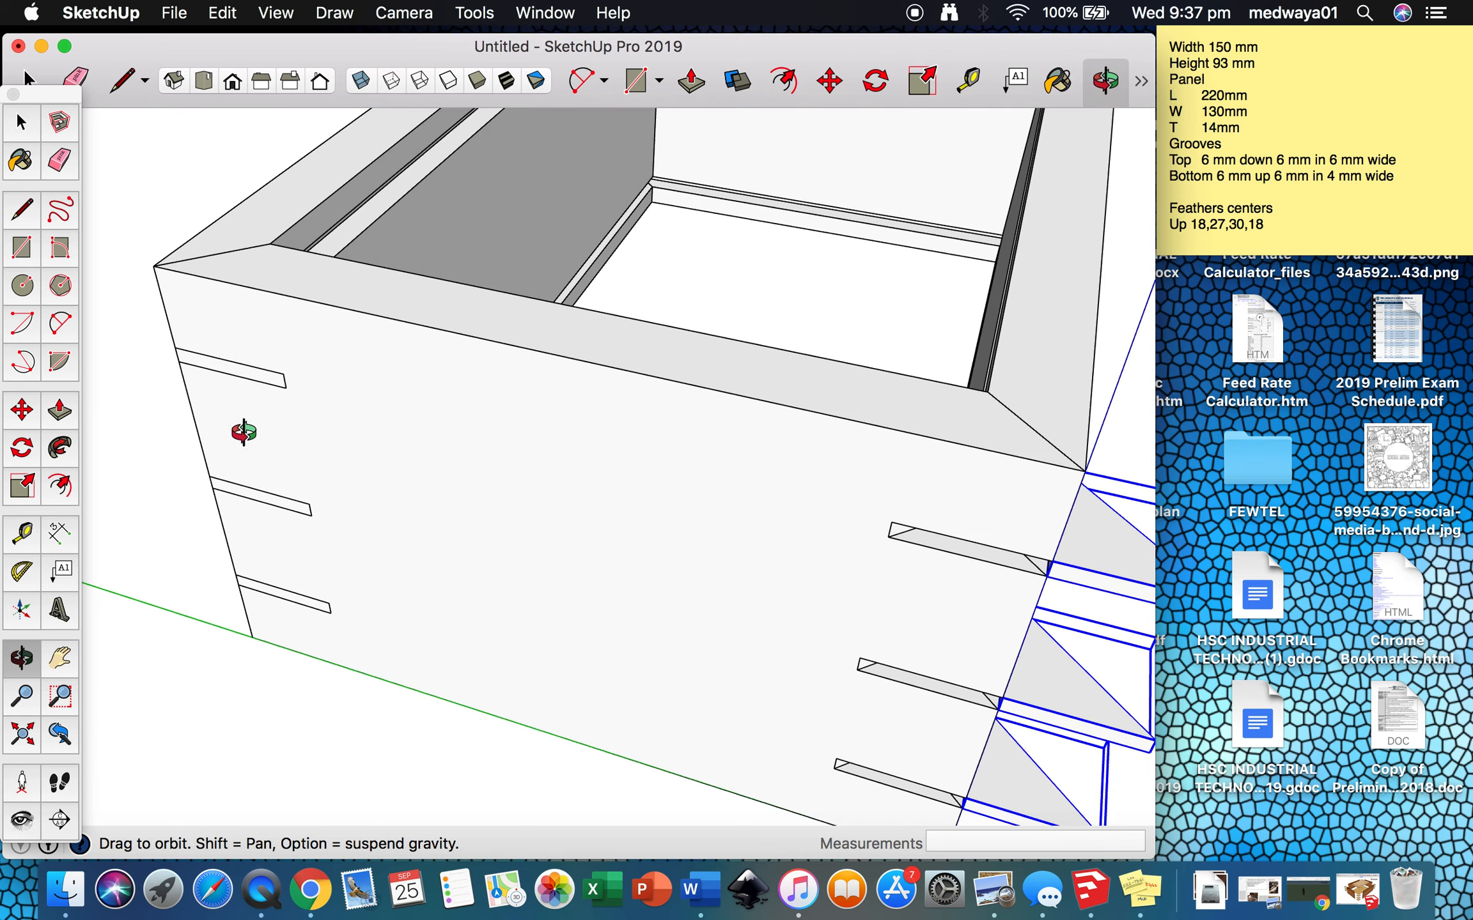
left_click_drag(887, 542, 601, 445)
scroll(603, 441, "down", 5)
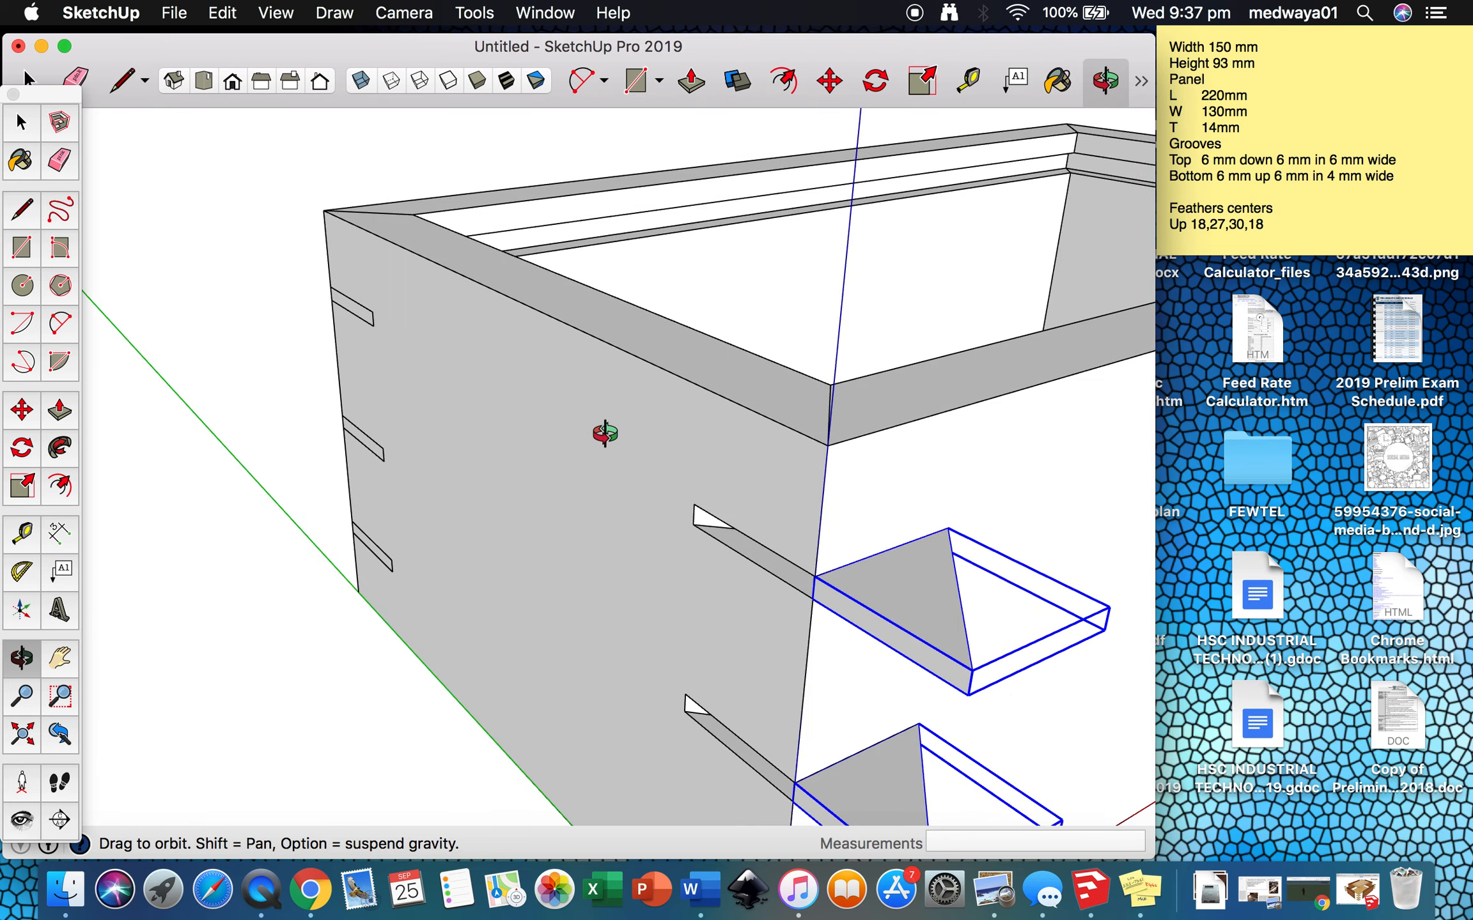
left_click_drag(650, 565, 834, 677)
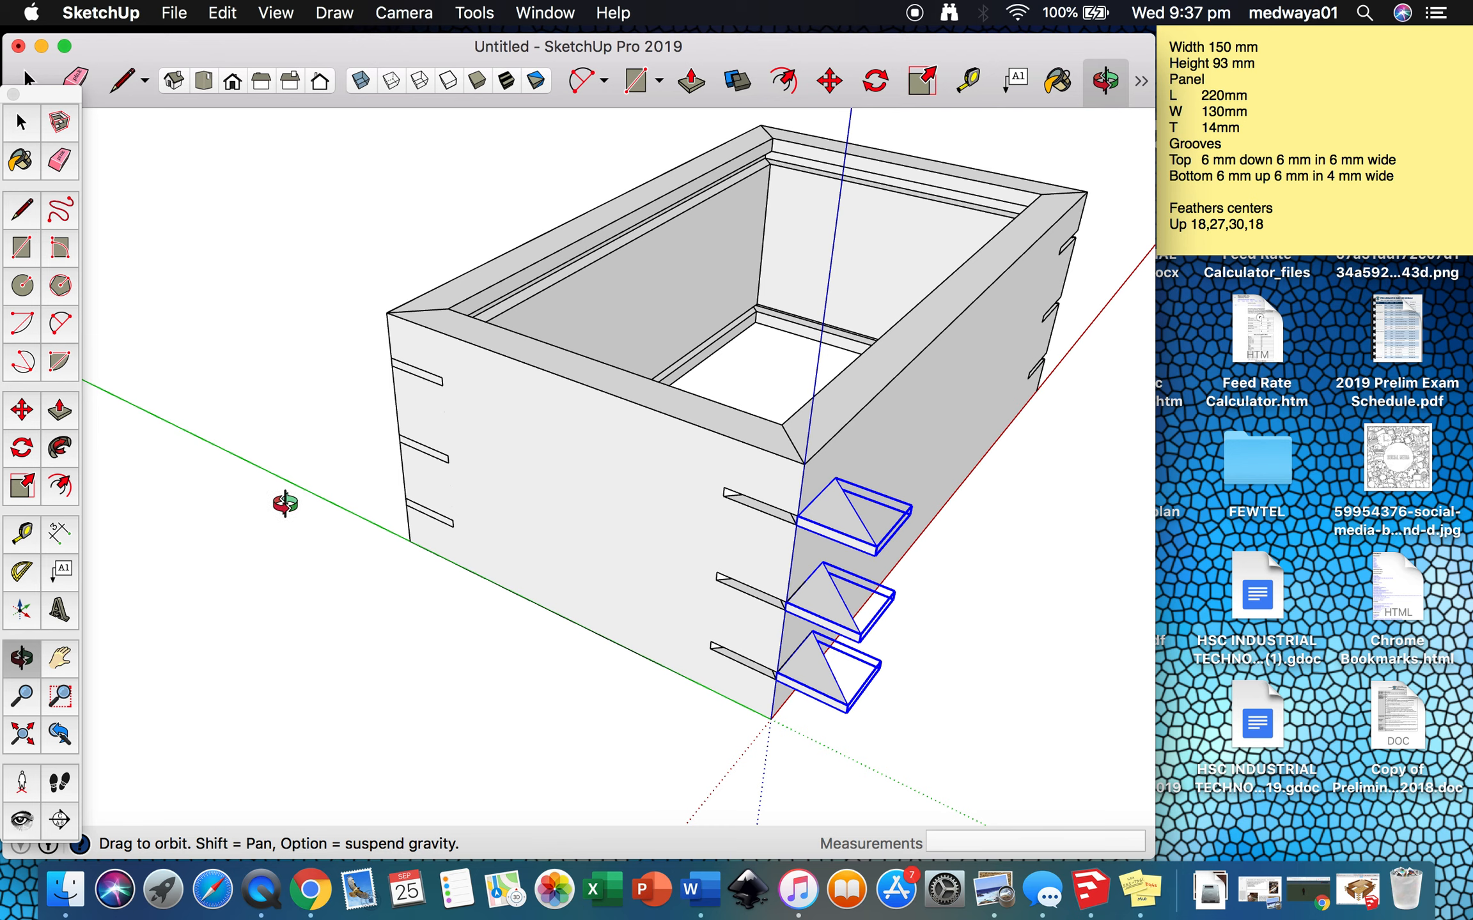
right_click(818, 515)
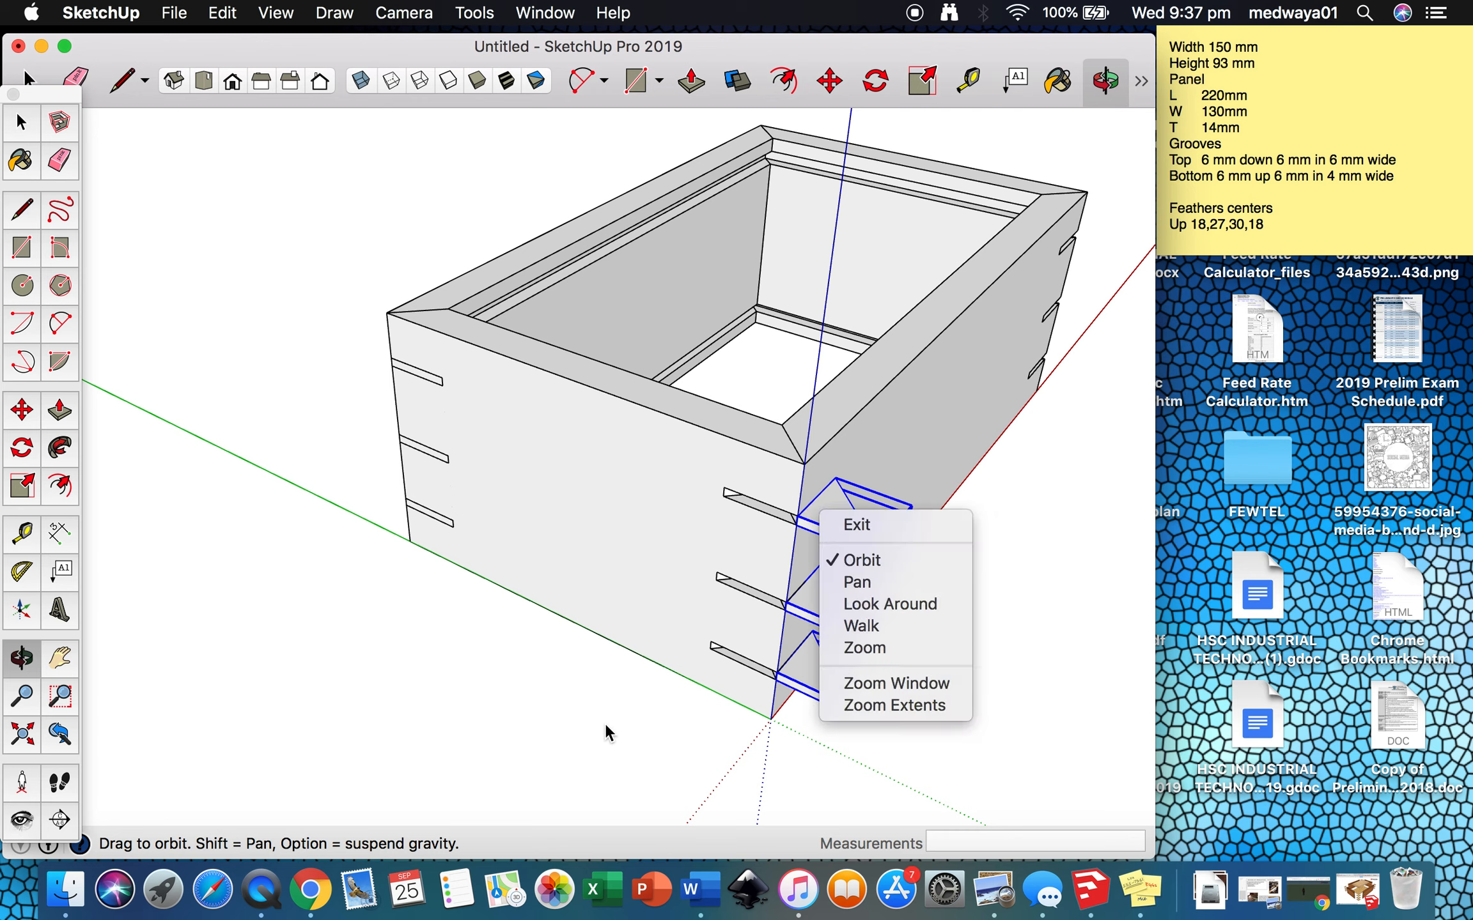
left_click(607, 772)
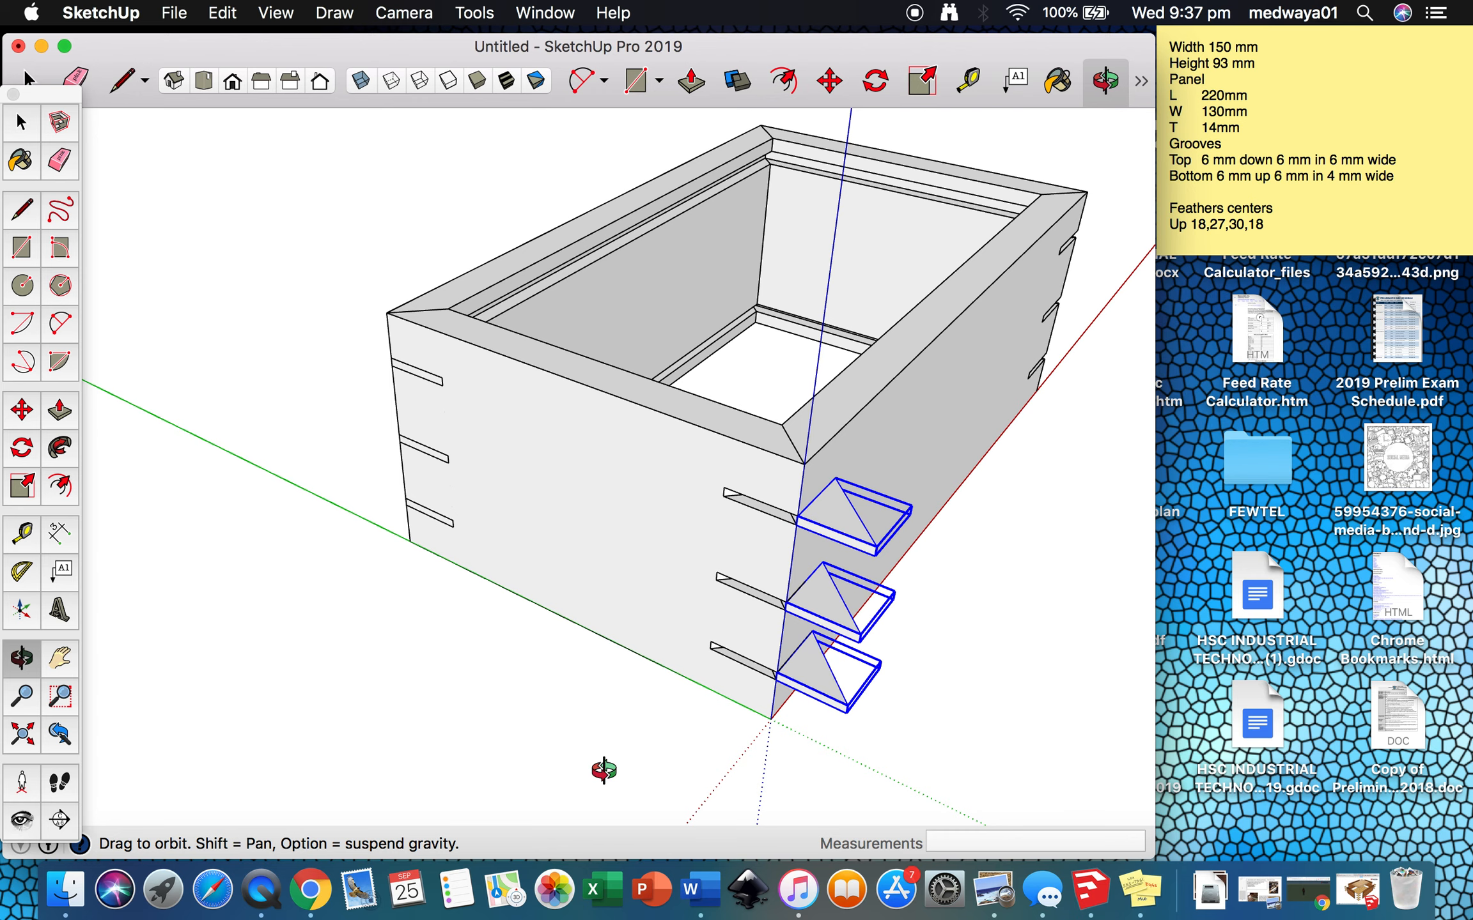
key("space")
right_click(844, 529)
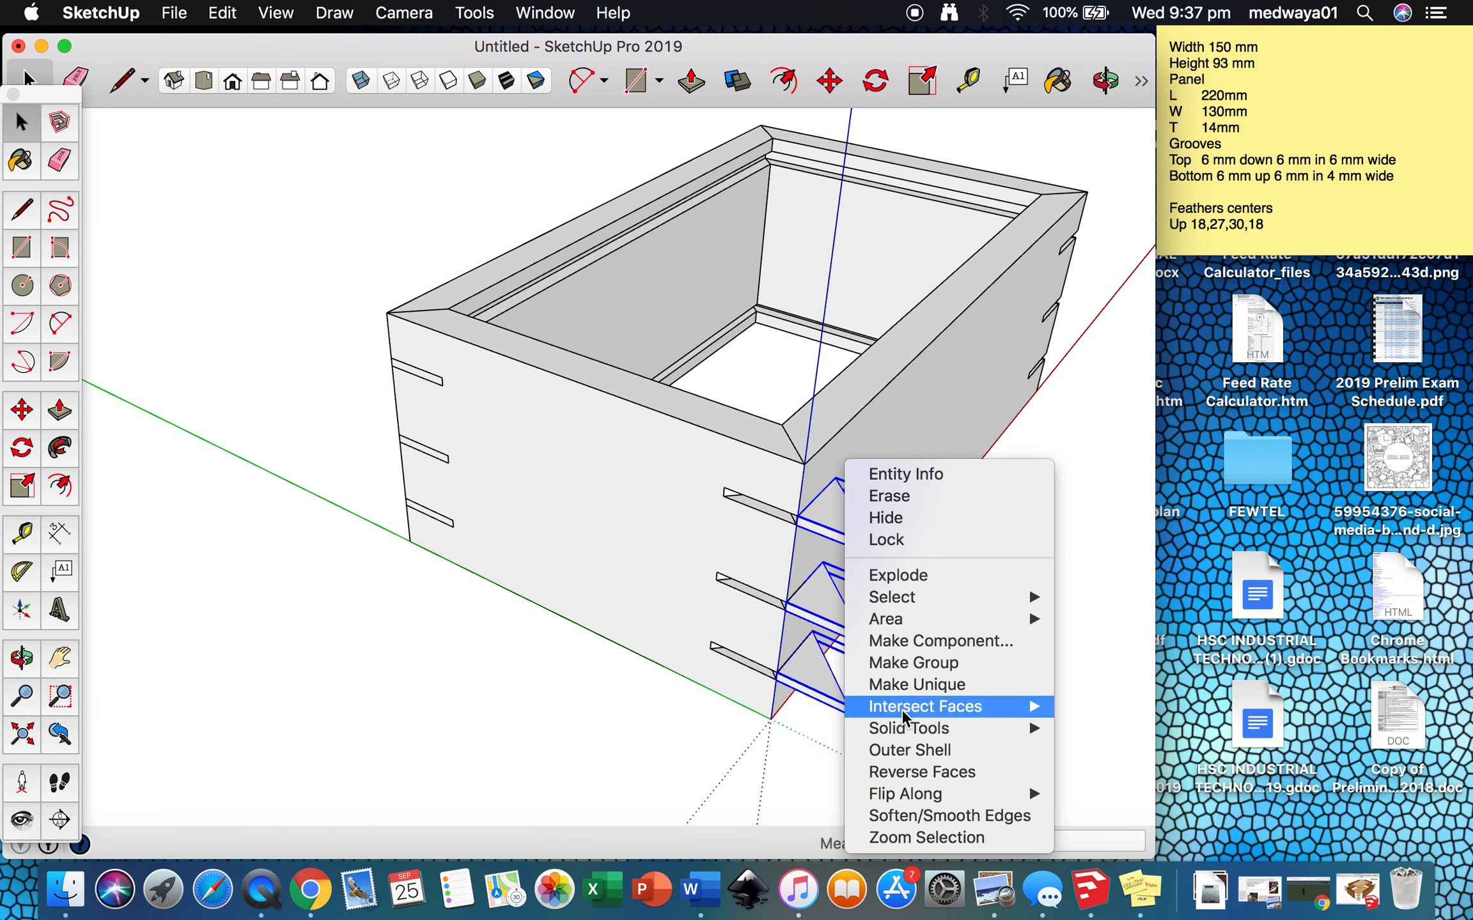
mouse_move(903, 713)
mouse_move(911, 792)
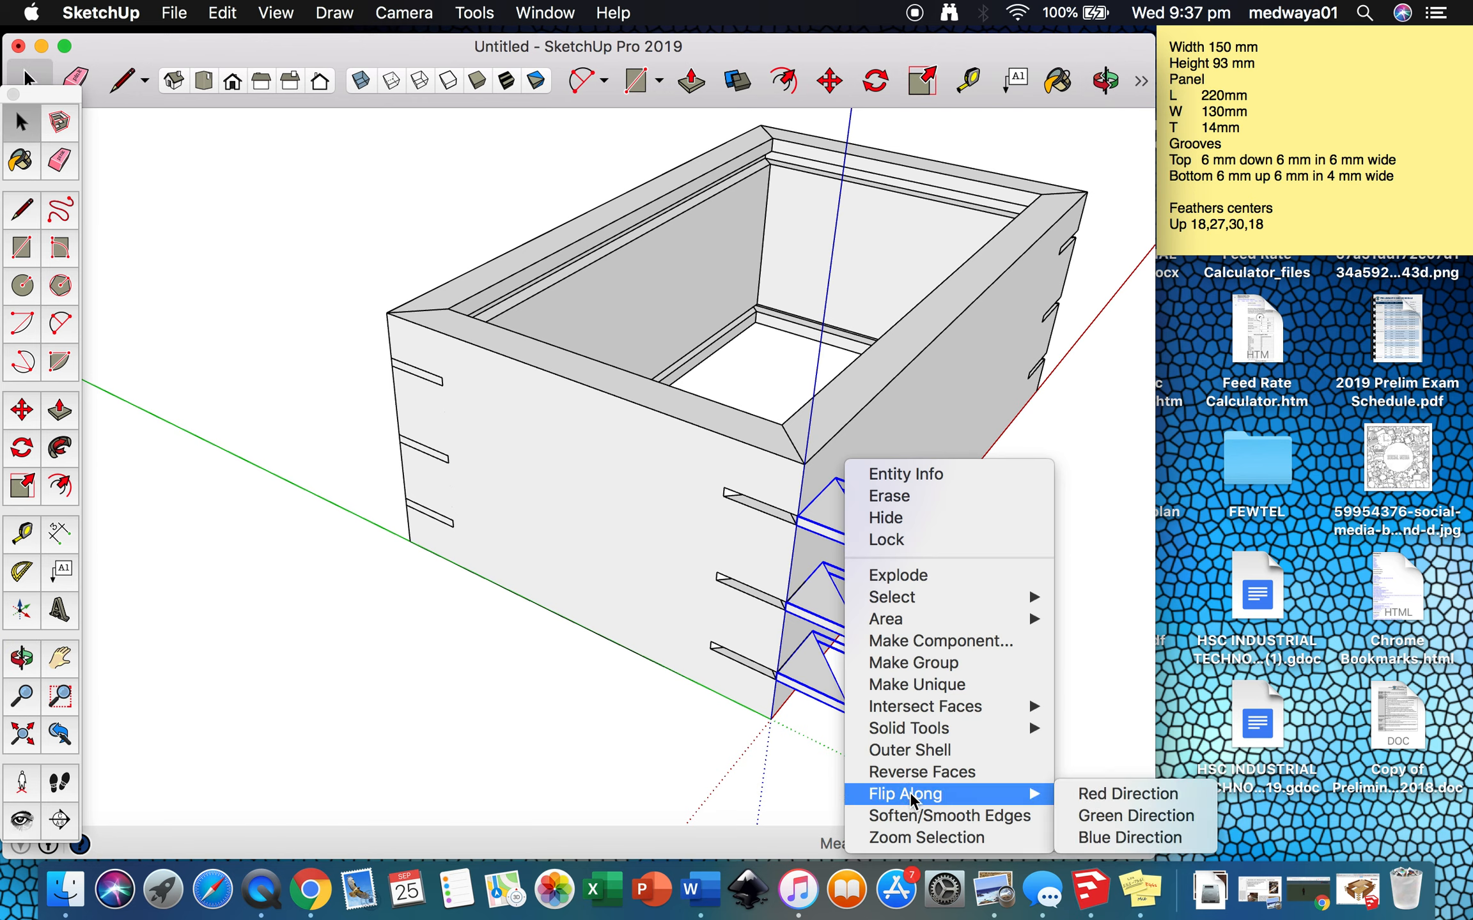
left_click(1119, 811)
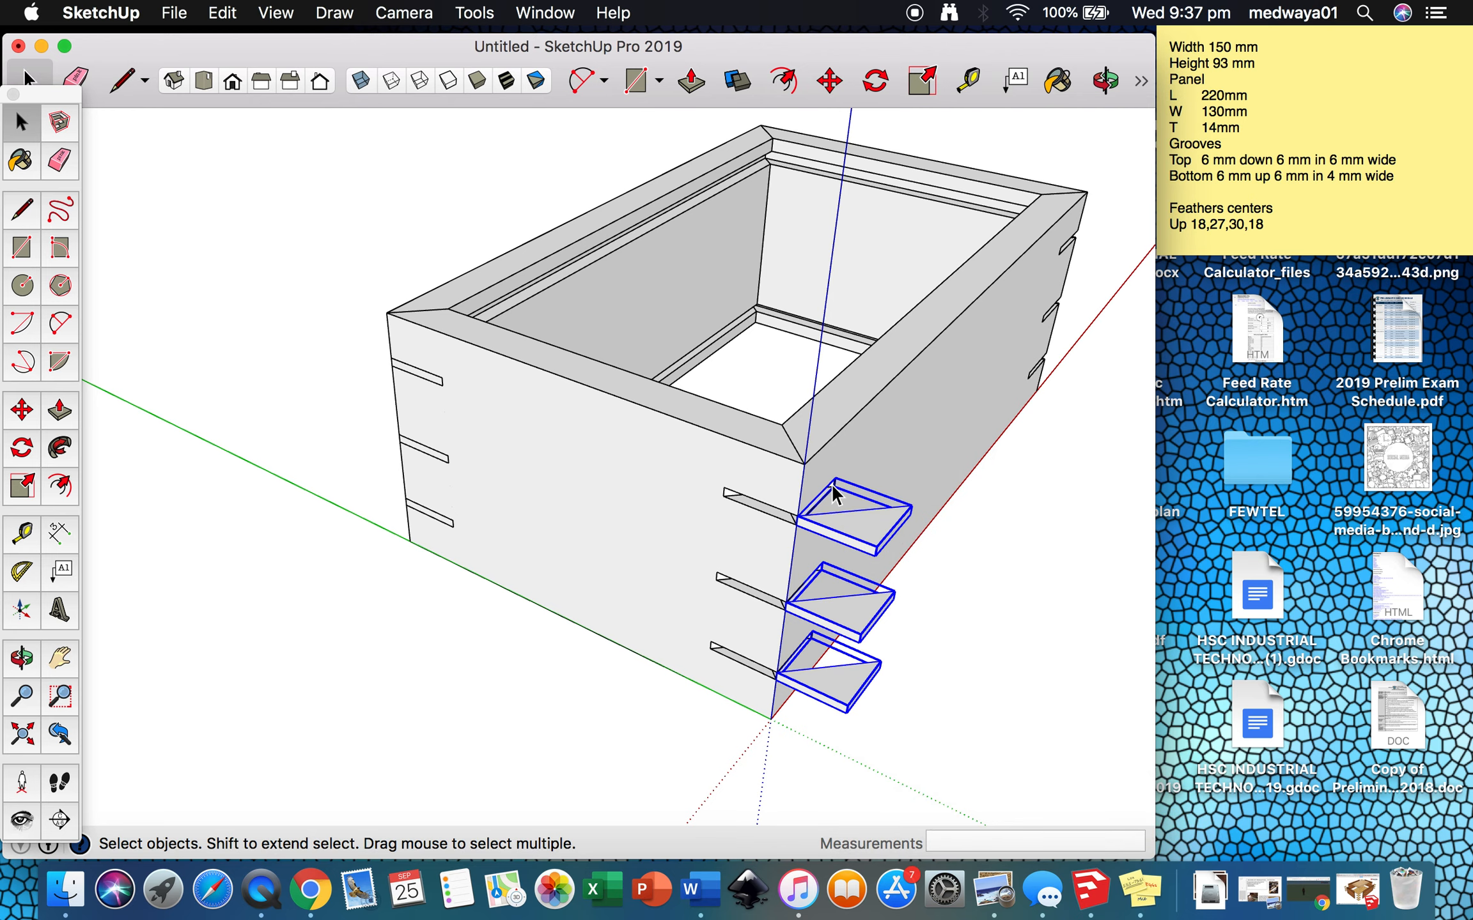
- Move the three flipped feathers about 23 mm along the green axis into the slots at their corner
scroll(832, 488, "up", 5)
key("m")
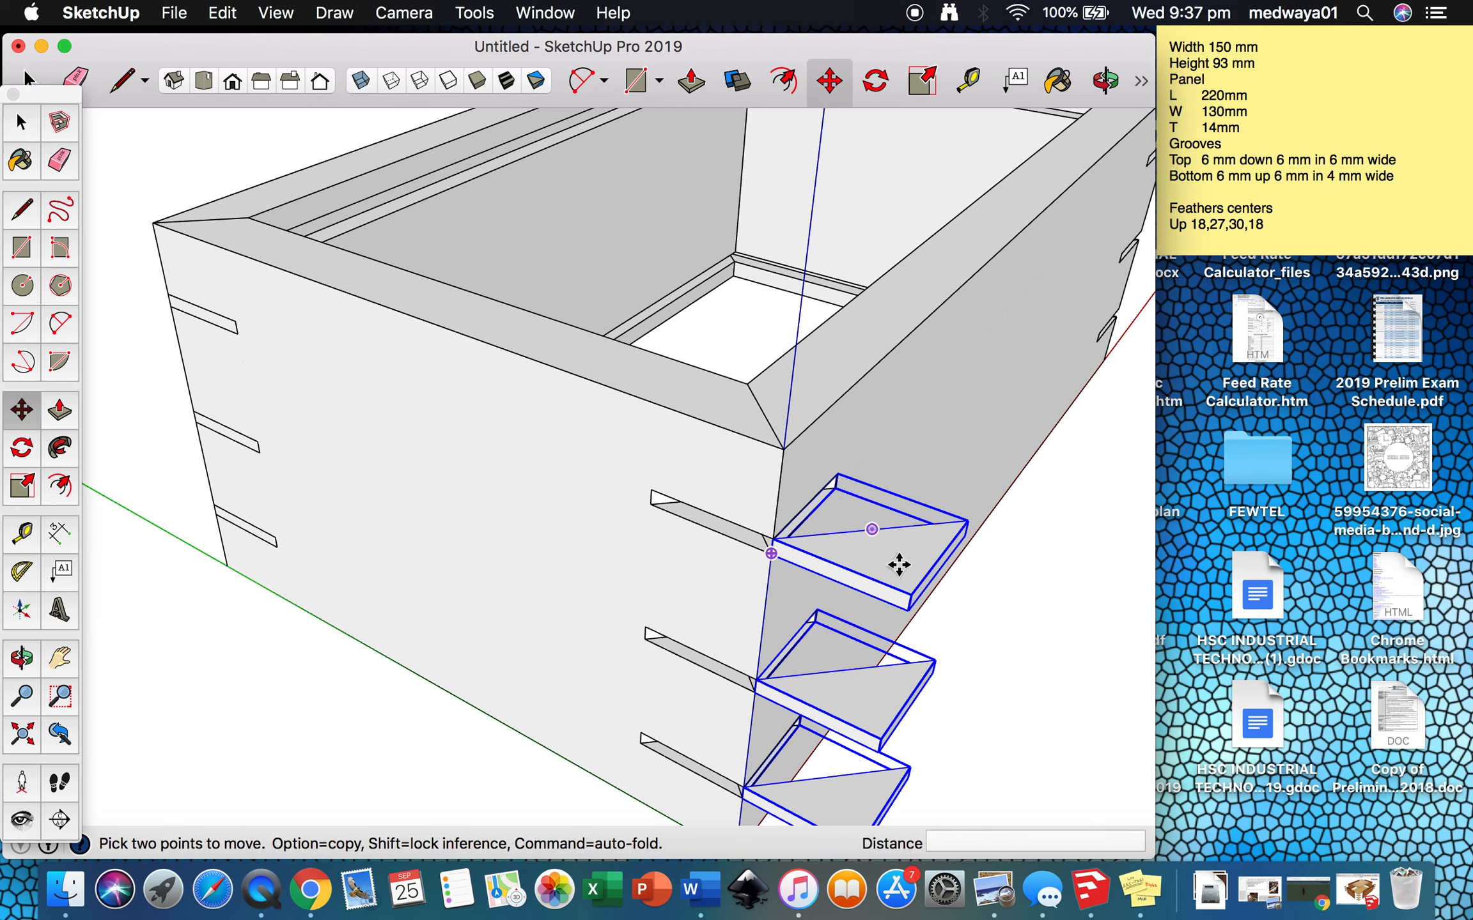
left_click(907, 591)
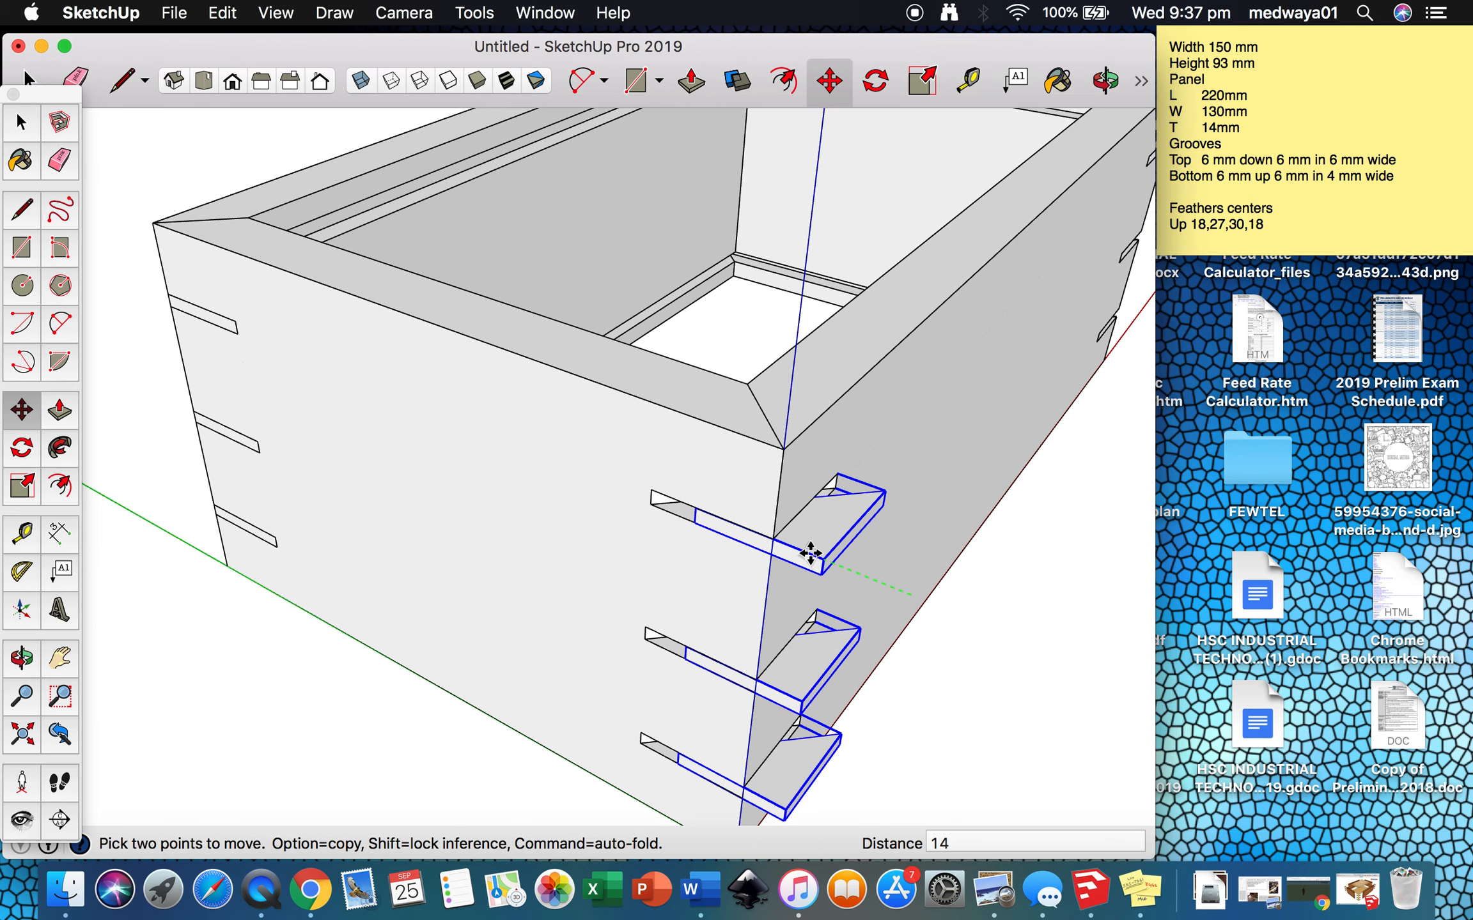
left_click(776, 543)
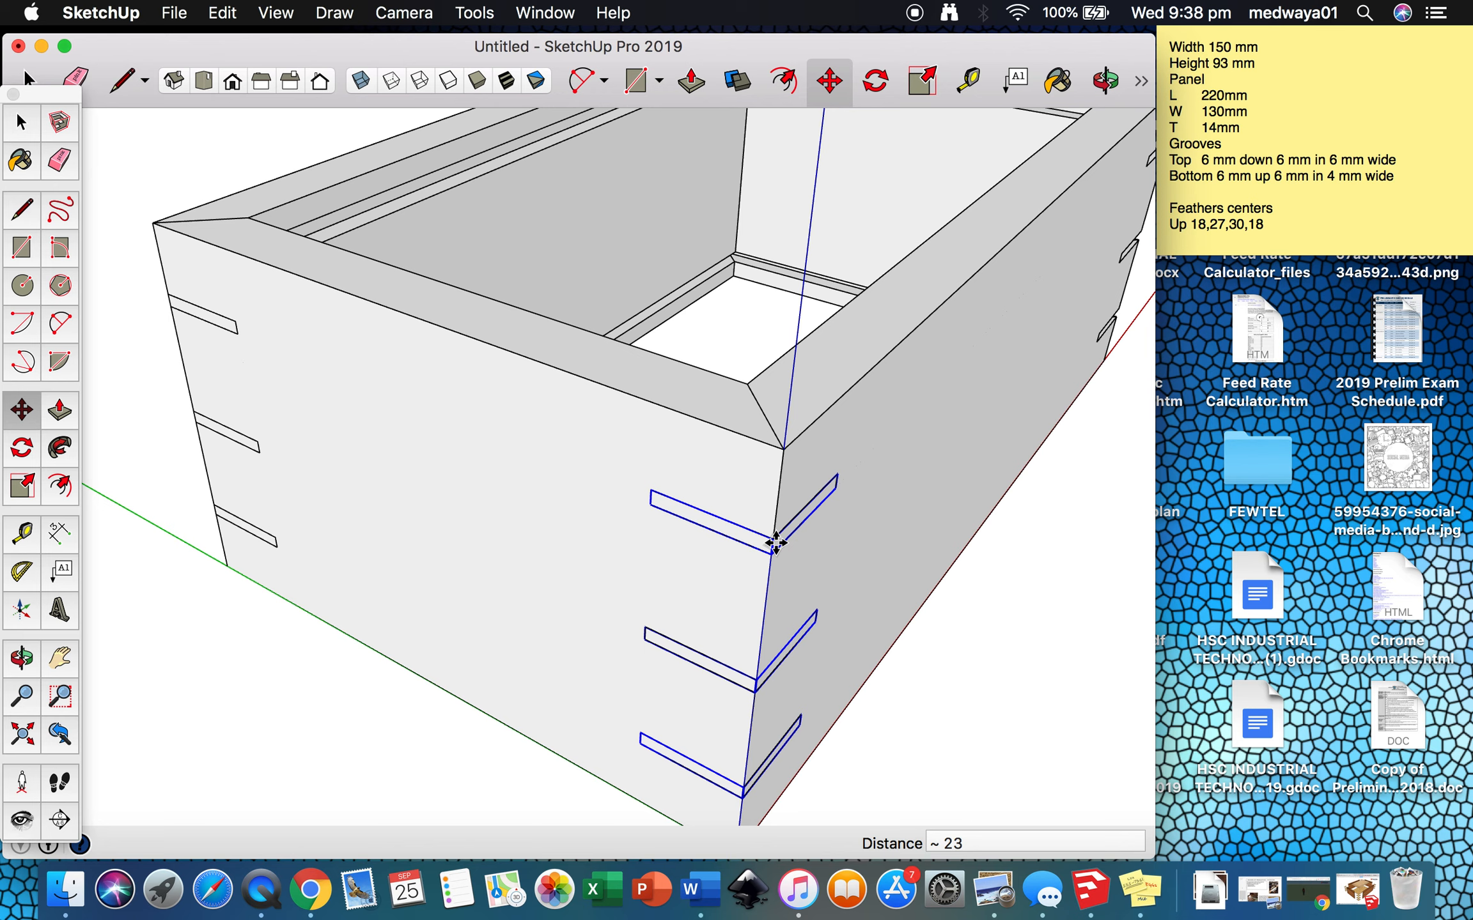
- Copy all six feathers of this end panel 263 mm along the red axis, just beyond the opposite end of the box
key("space")
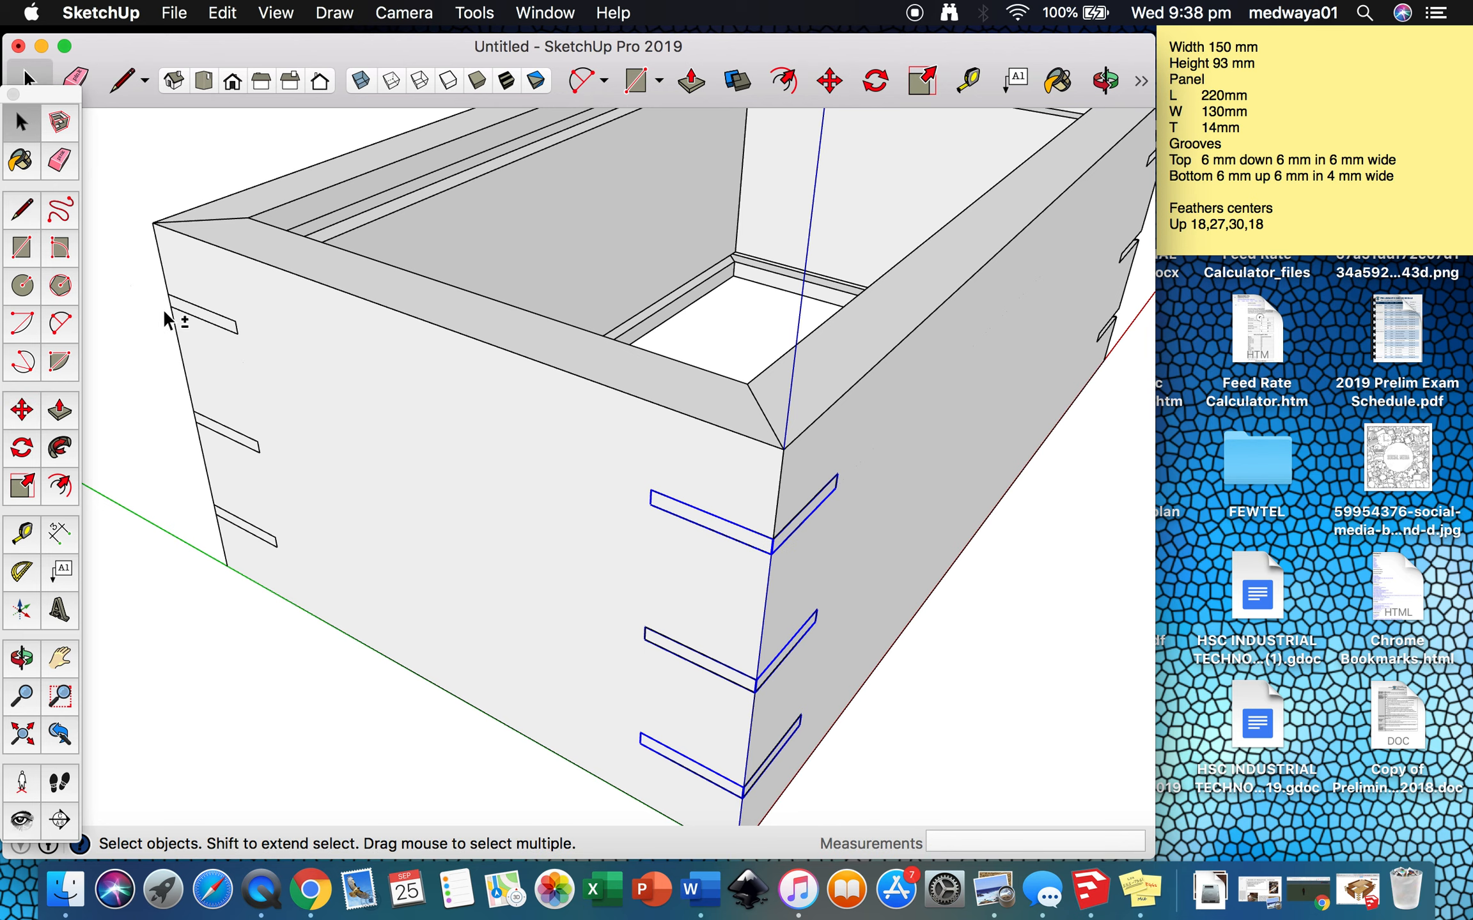
left_click(197, 313, "shift")
left_click(224, 430, "shift")
left_click(245, 525, "shift")
scroll(296, 437, "down", 5)
key("o")
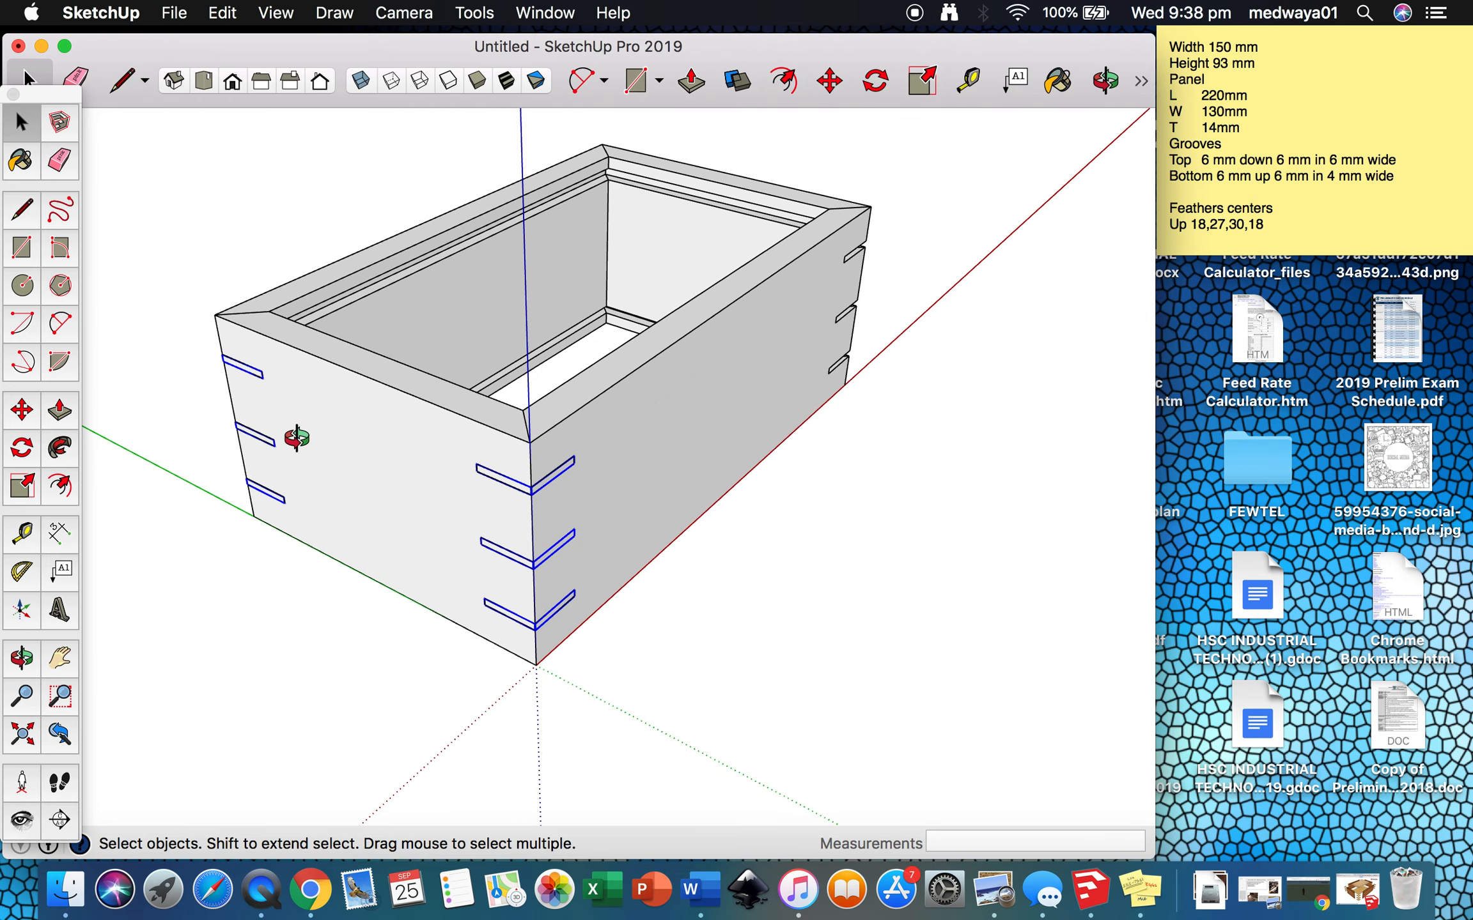
left_click_drag(735, 550, 366, 544)
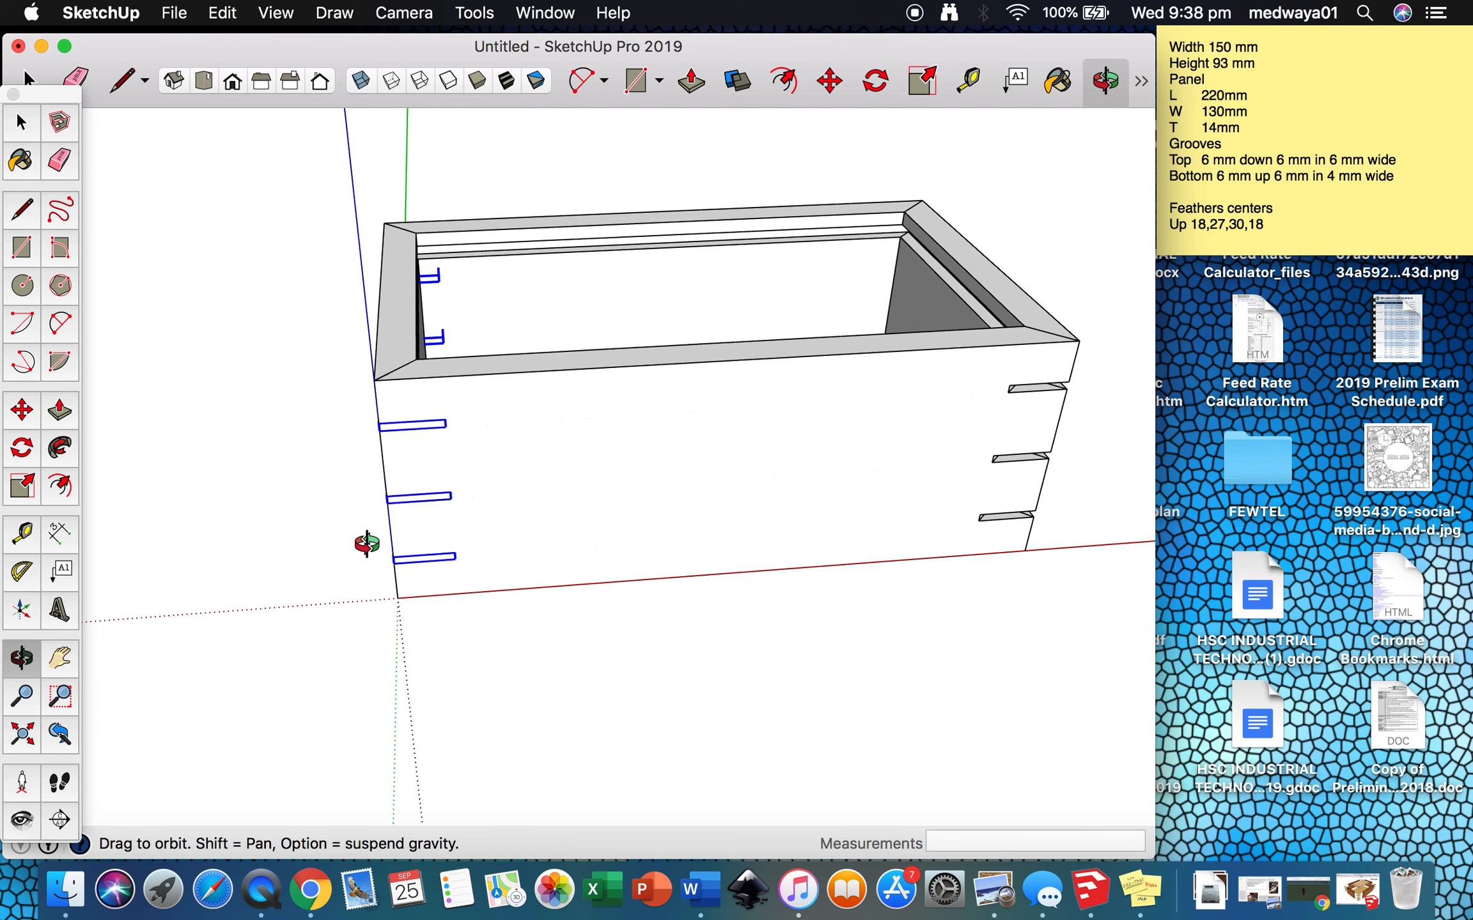
key("m")
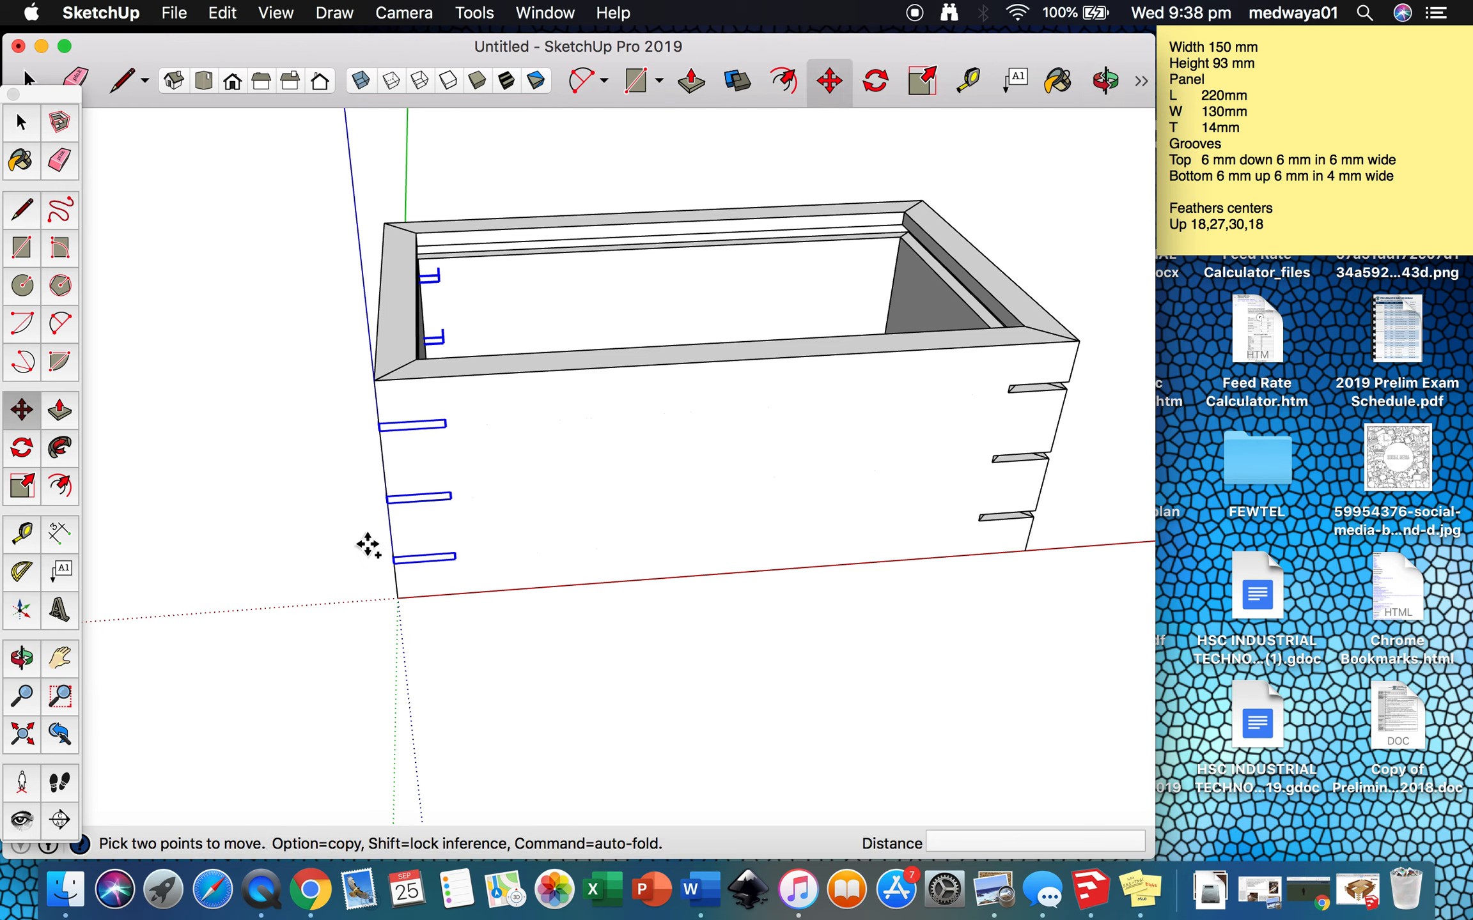
left_click(388, 503, "alt")
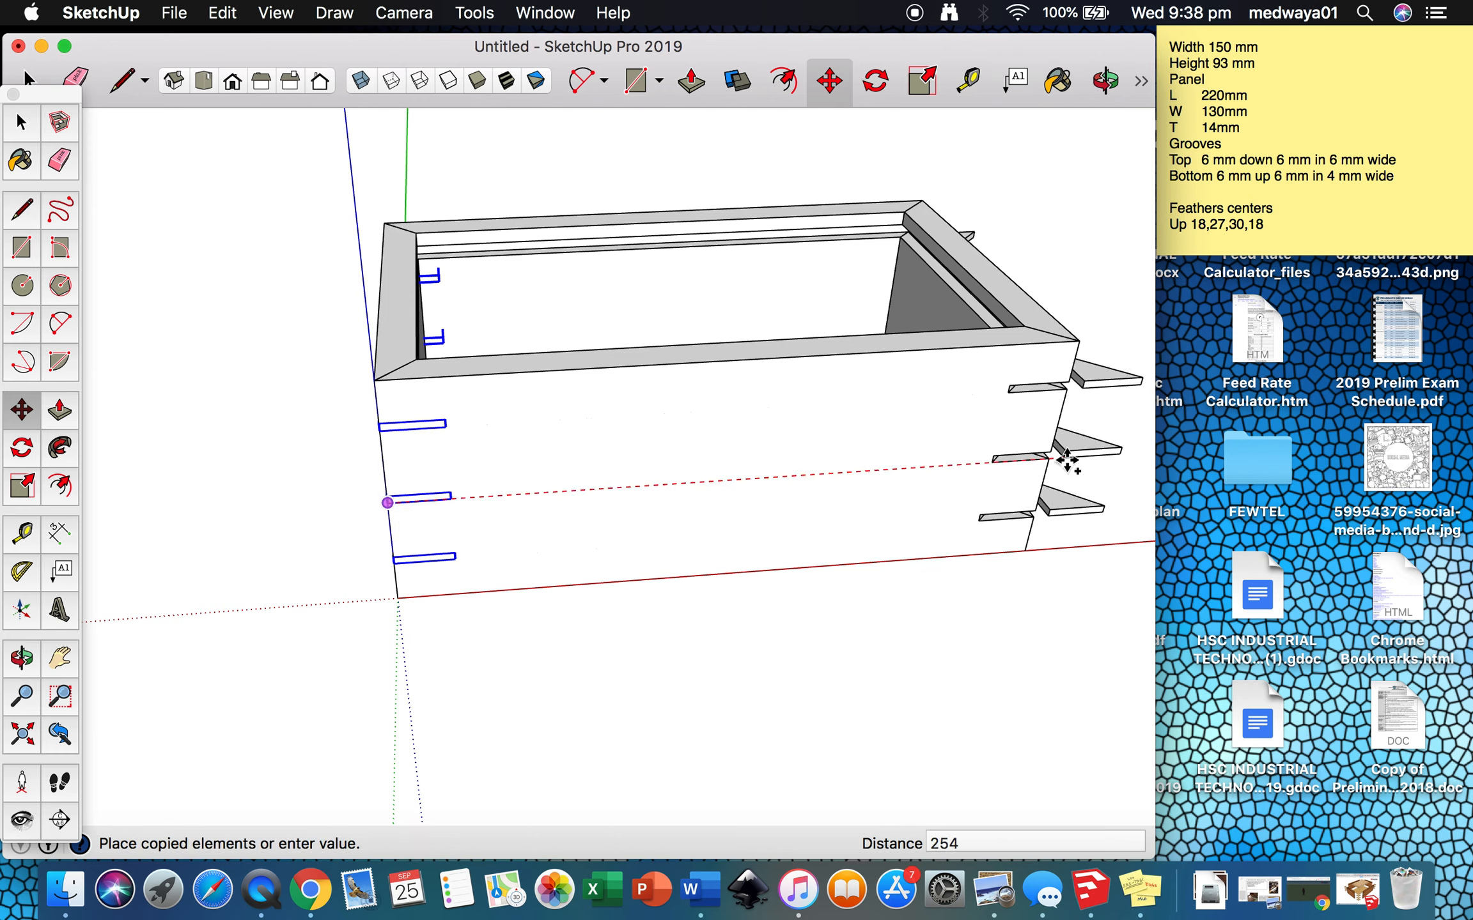
left_click(1084, 458)
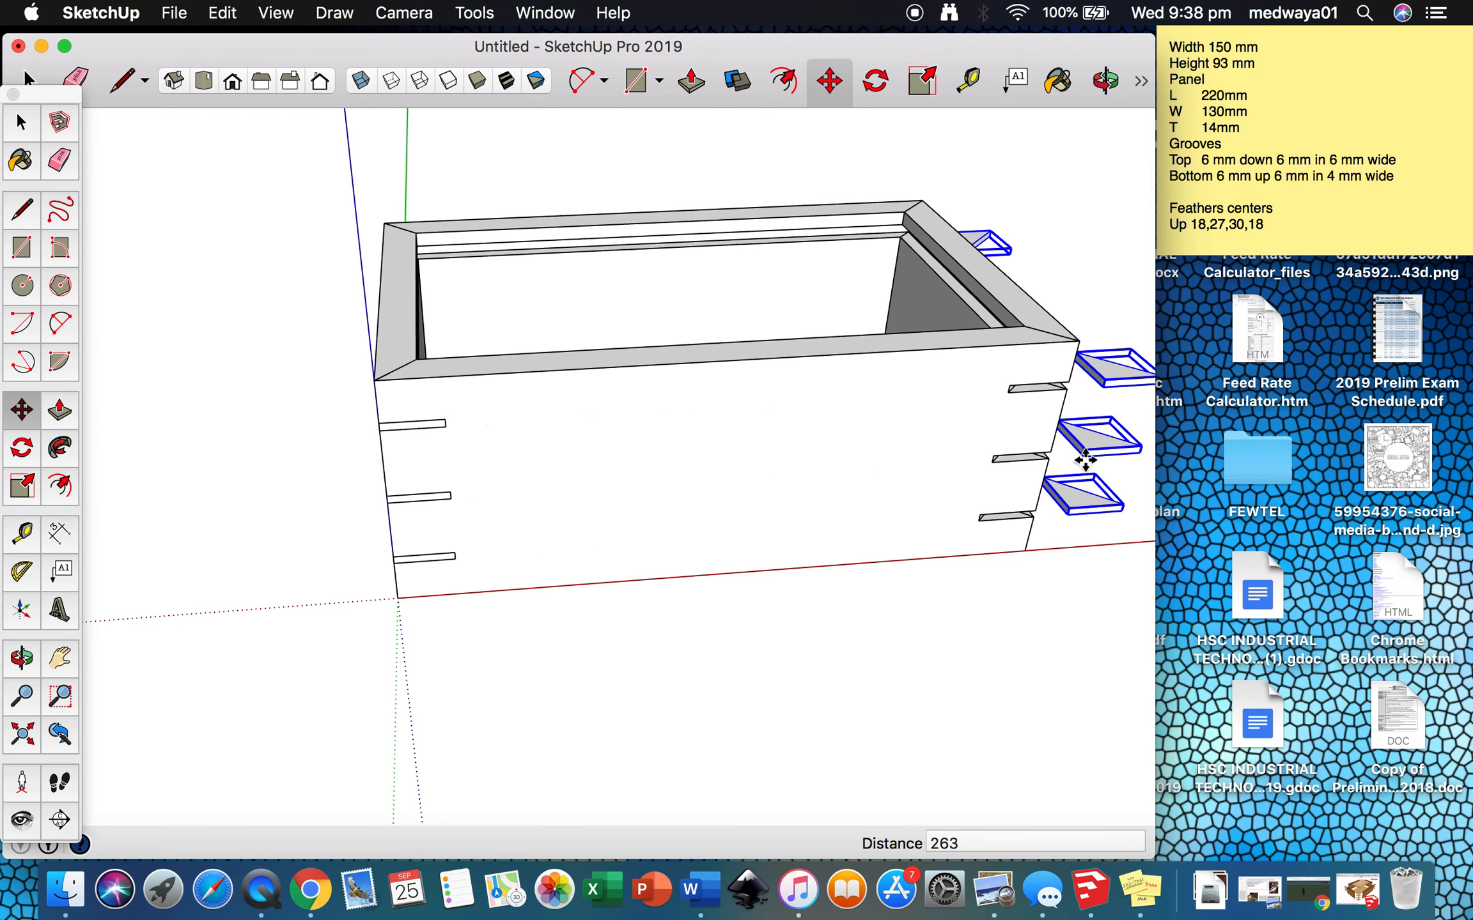
key("Escape")
key("o")
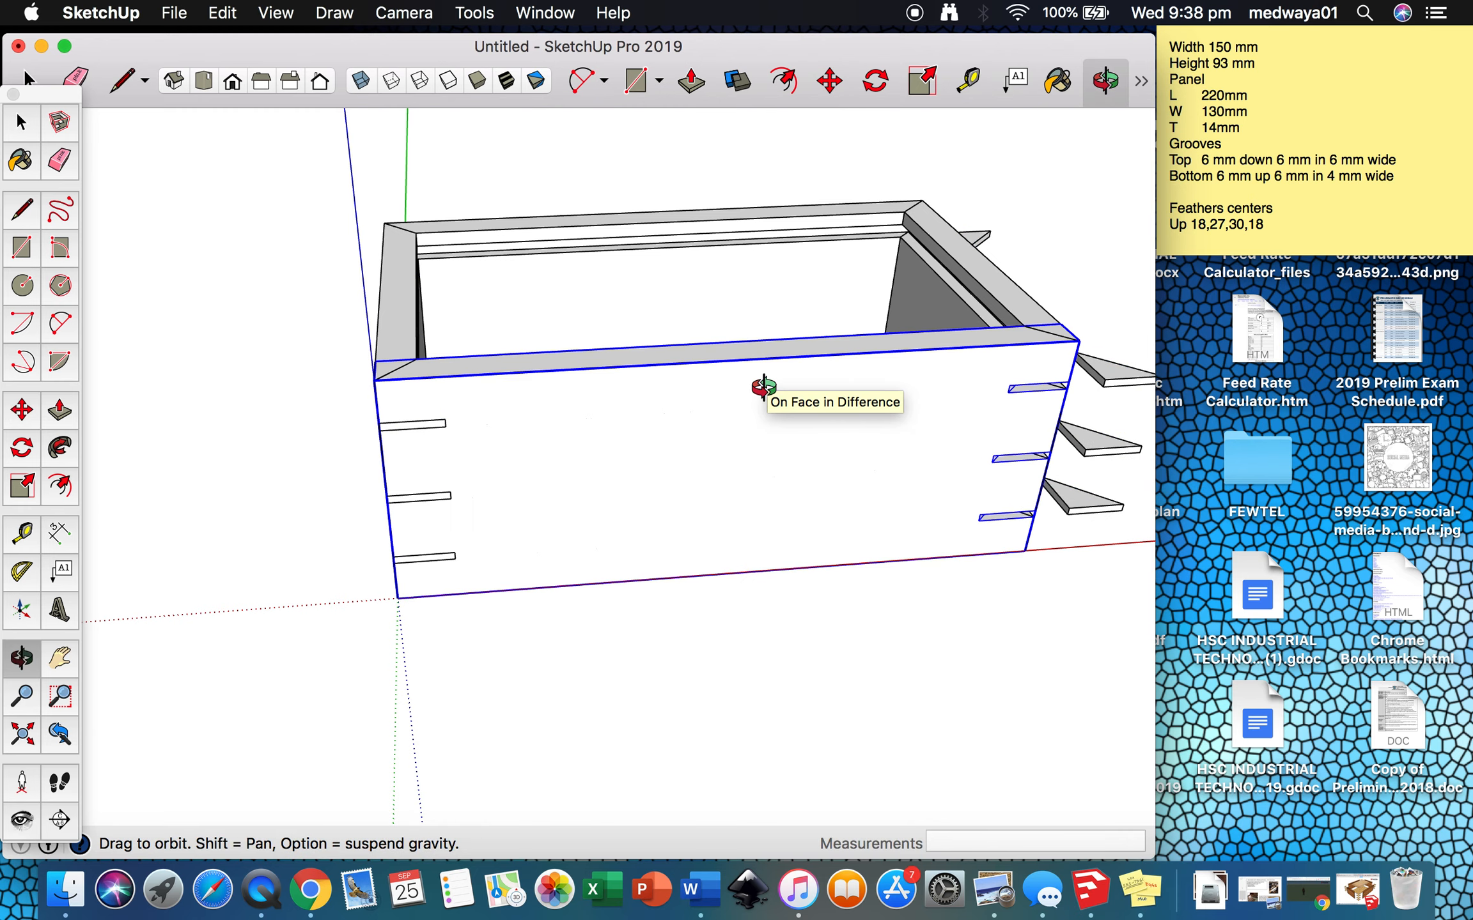
left_click_drag(762, 395, 231, 328)
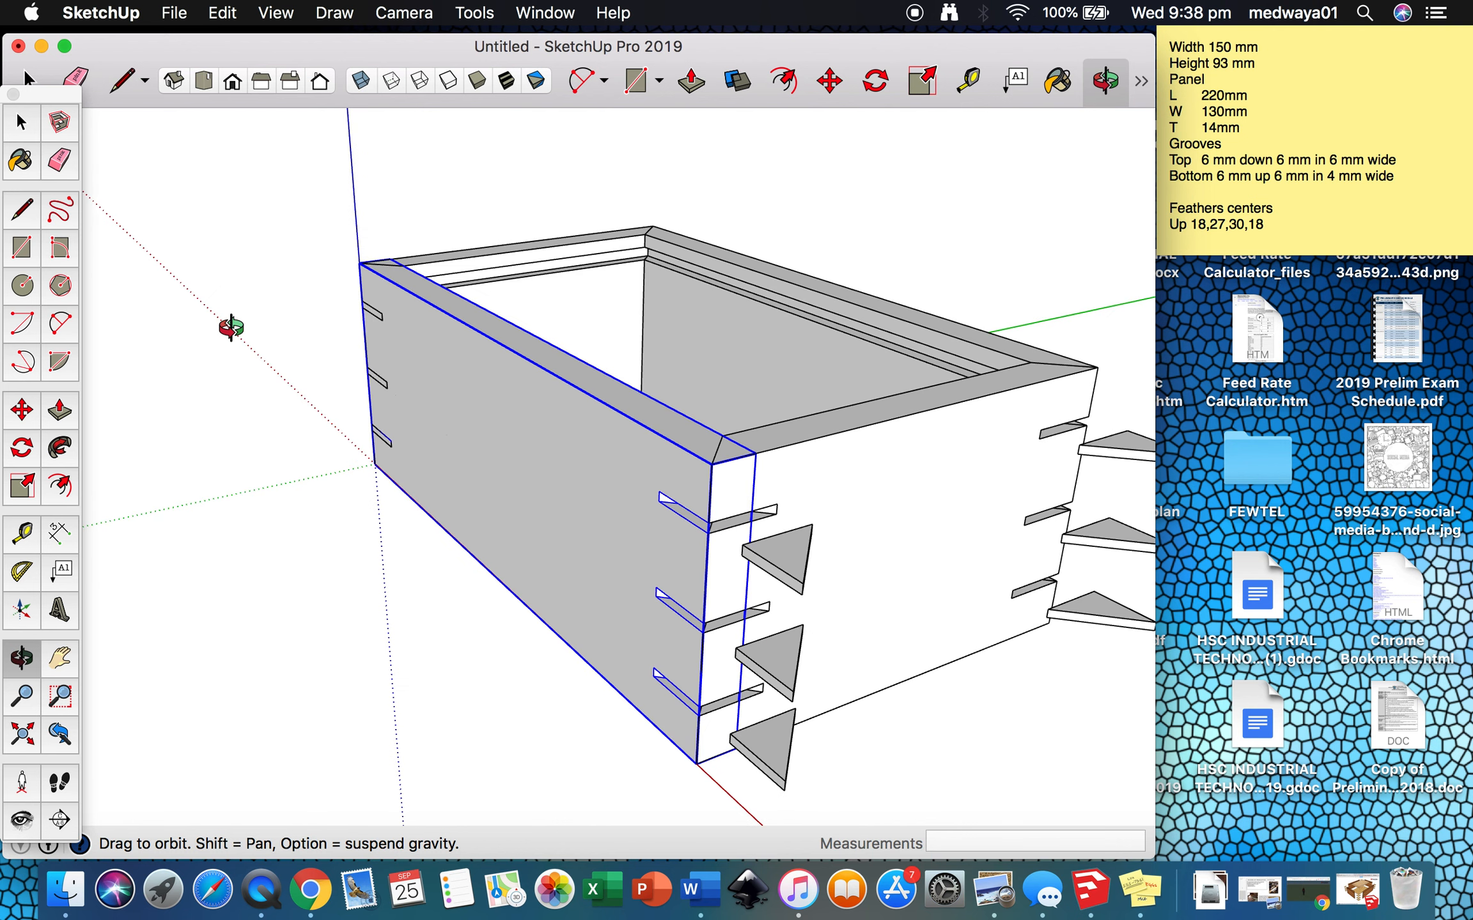
scroll(863, 644, "down", 3)
scroll(863, 645, "up", 1)
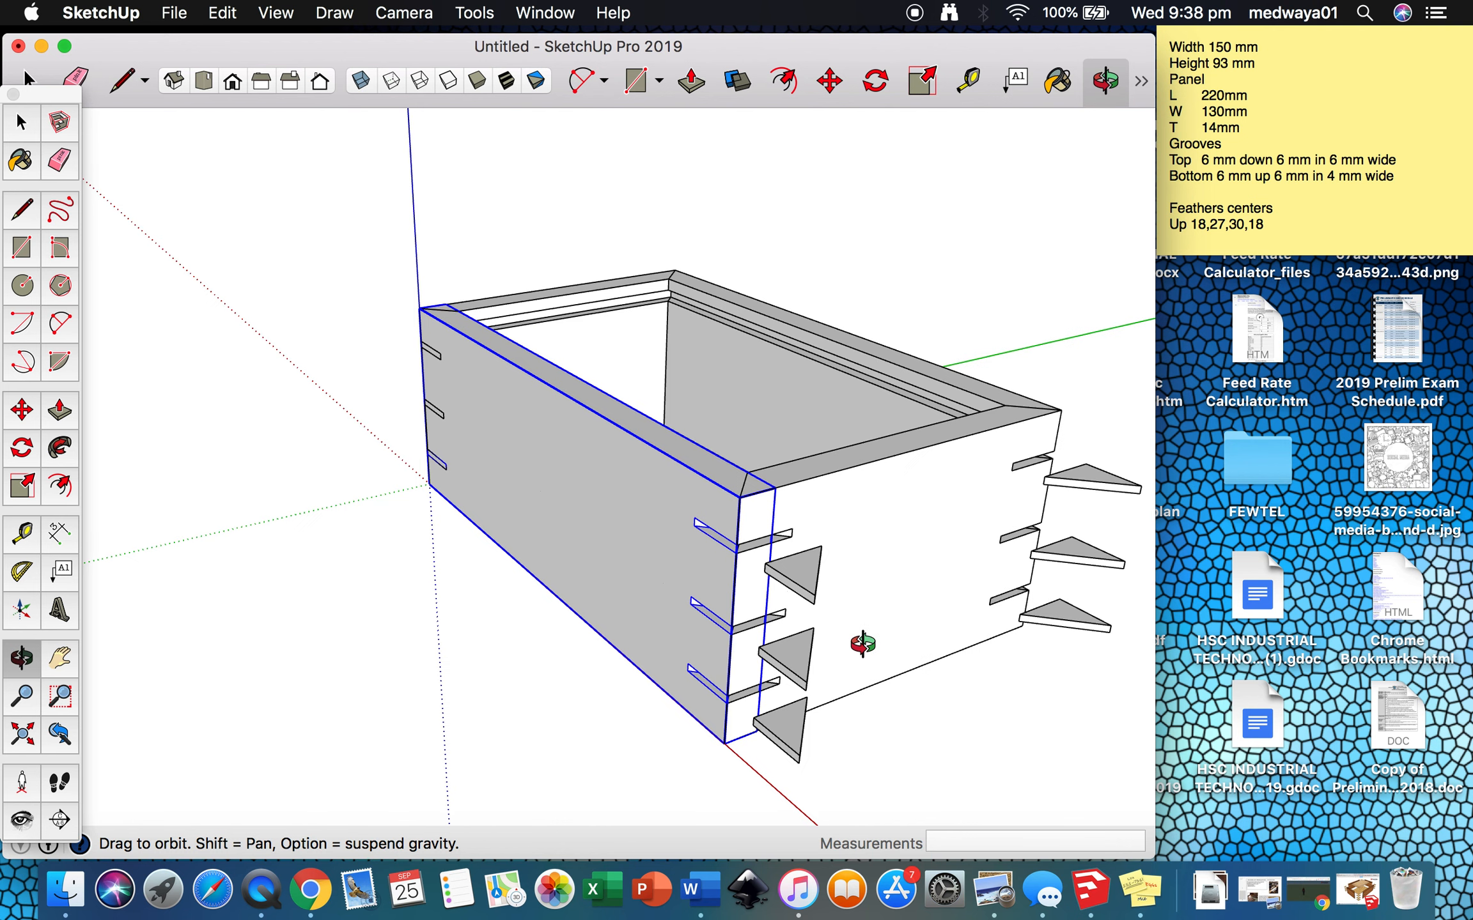
key("space")
left_click(799, 583)
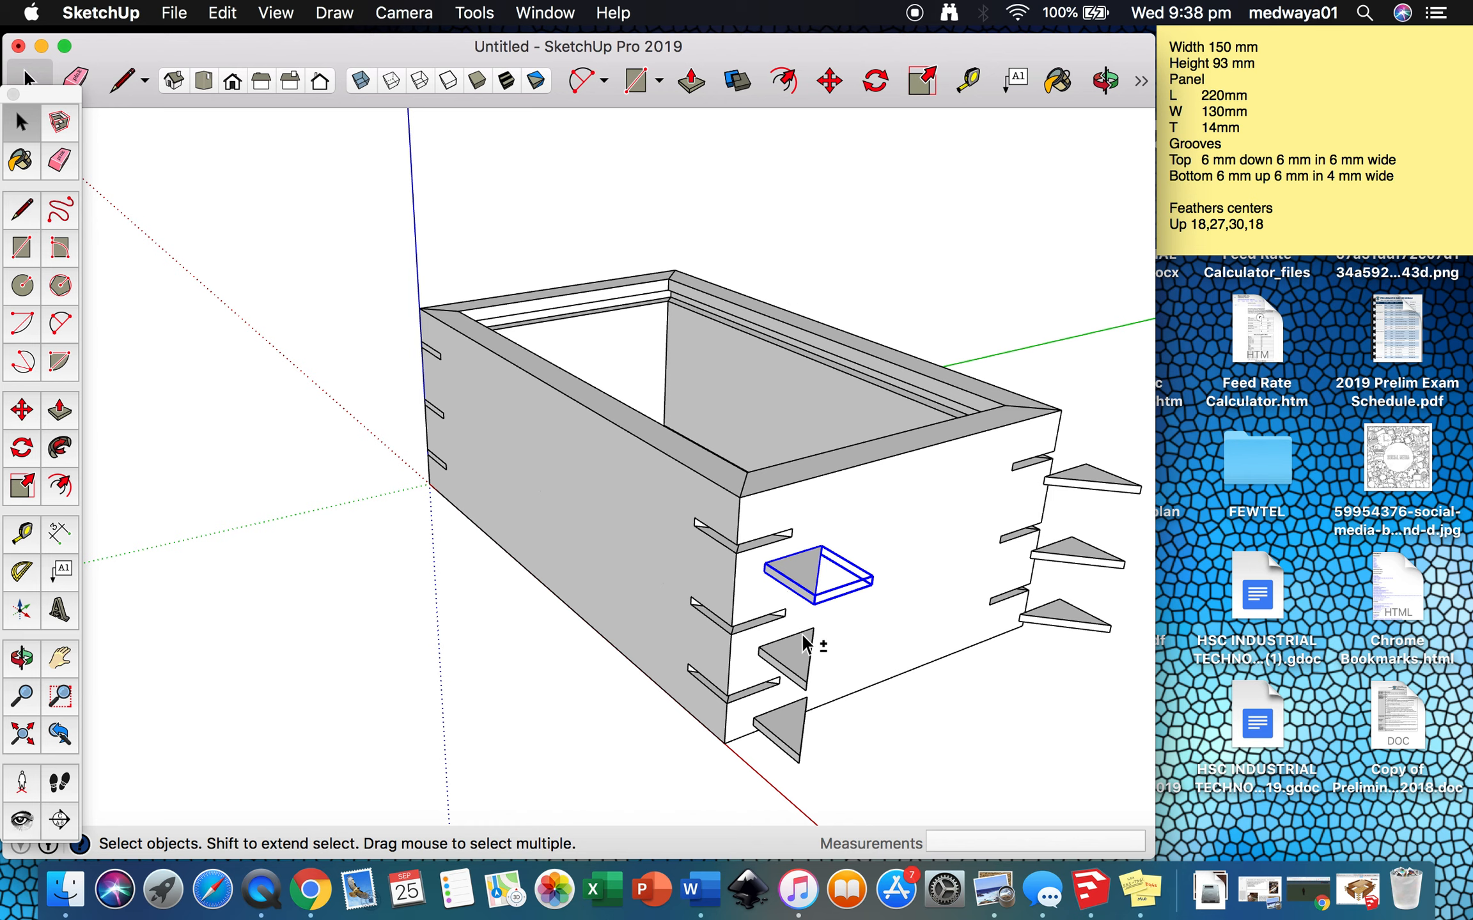
left_click(799, 659, "shift")
left_click(791, 722, "shift")
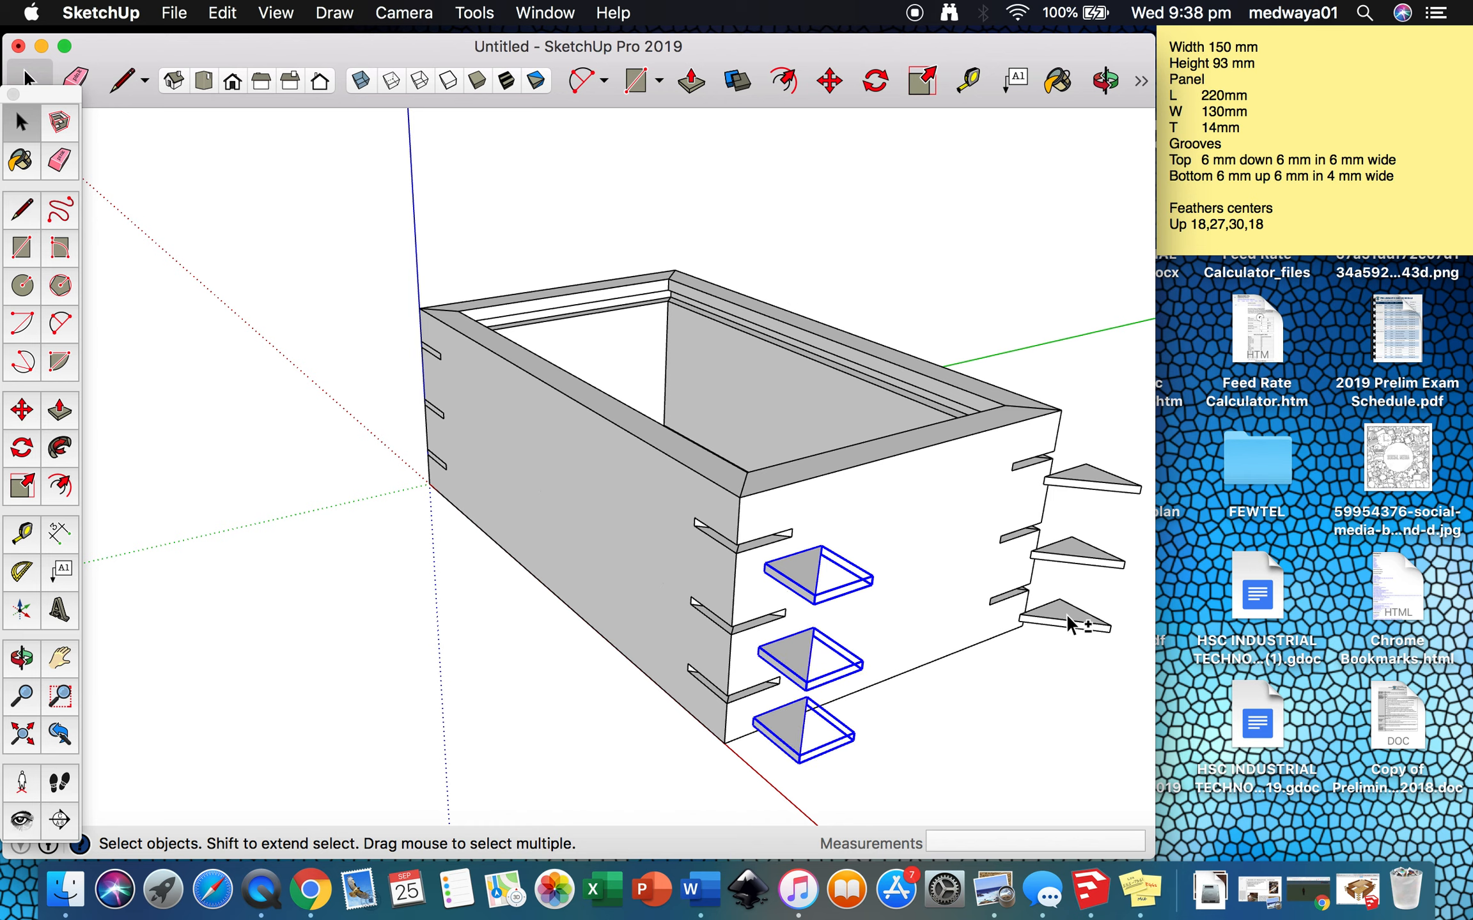
left_click(1074, 554, "shift")
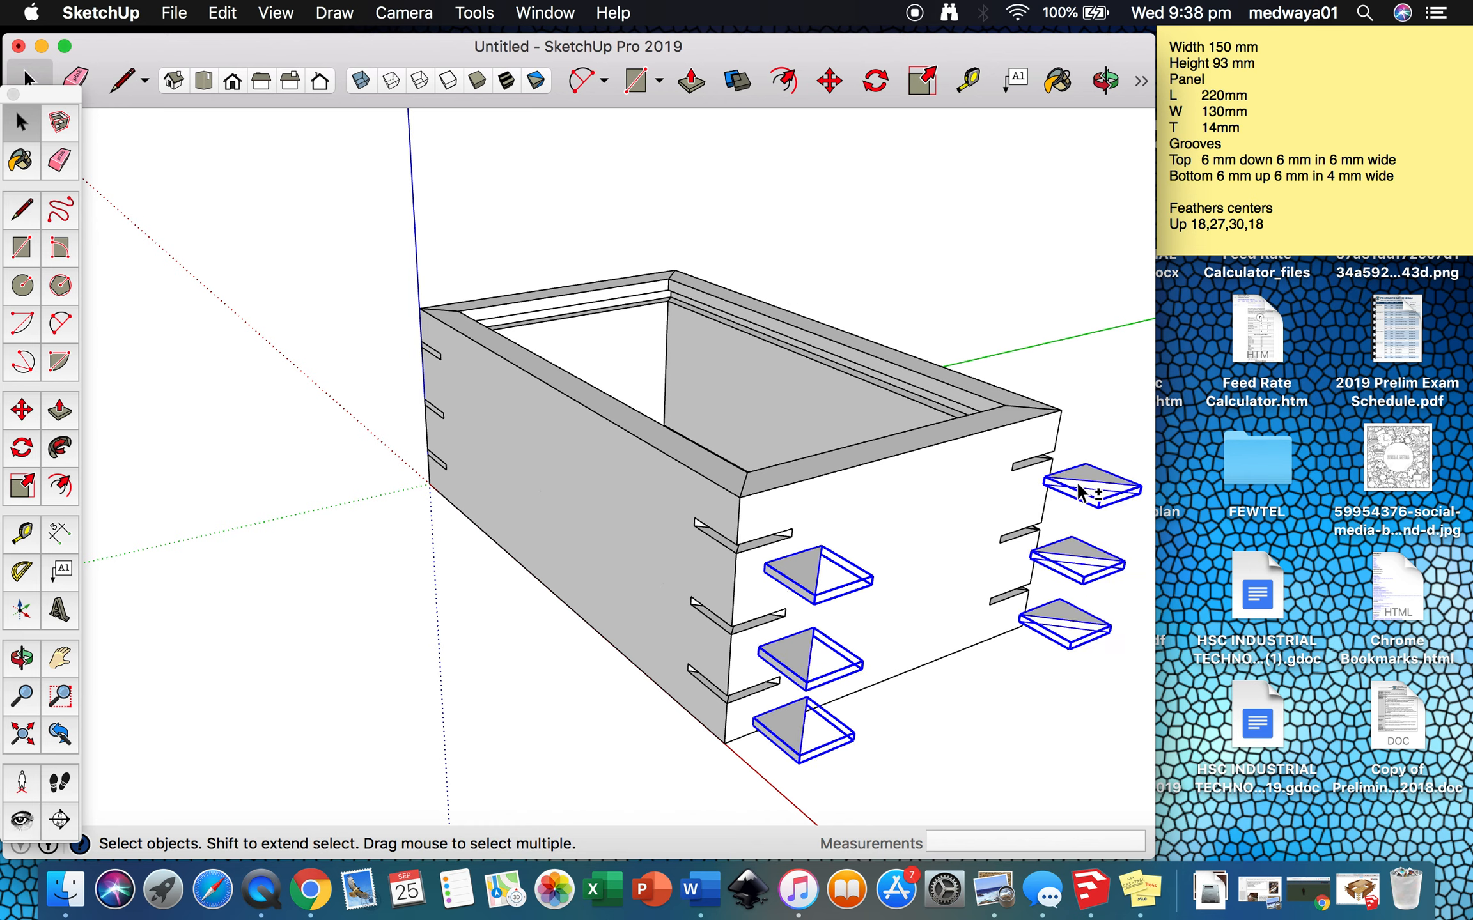
right_click(930, 583)
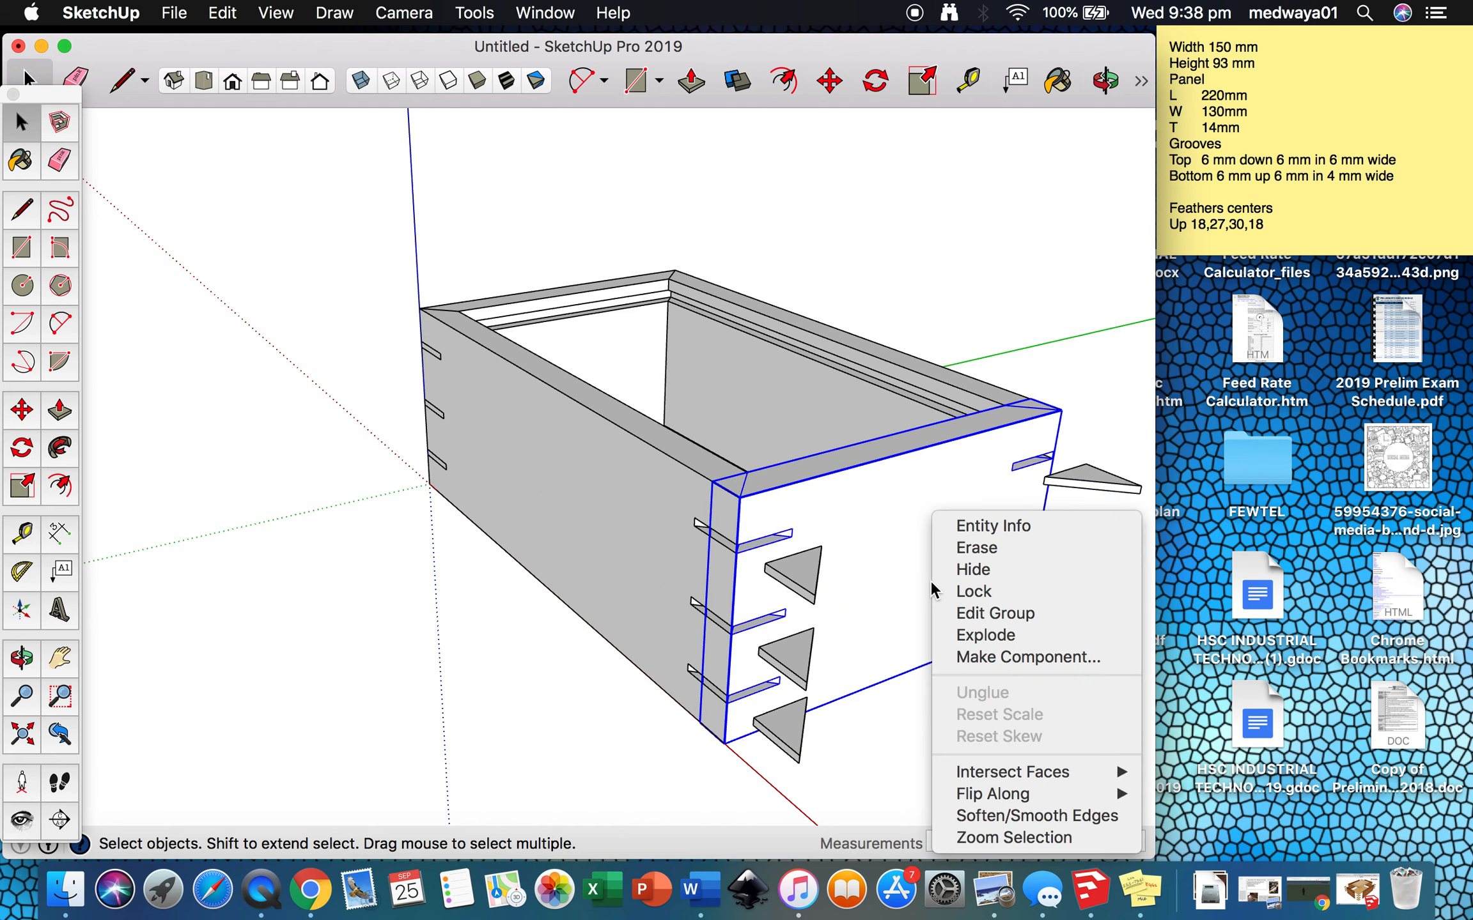
left_click(1080, 382)
- Flip the six copied feathers outside the end panel along the red direction
left_click(1089, 468)
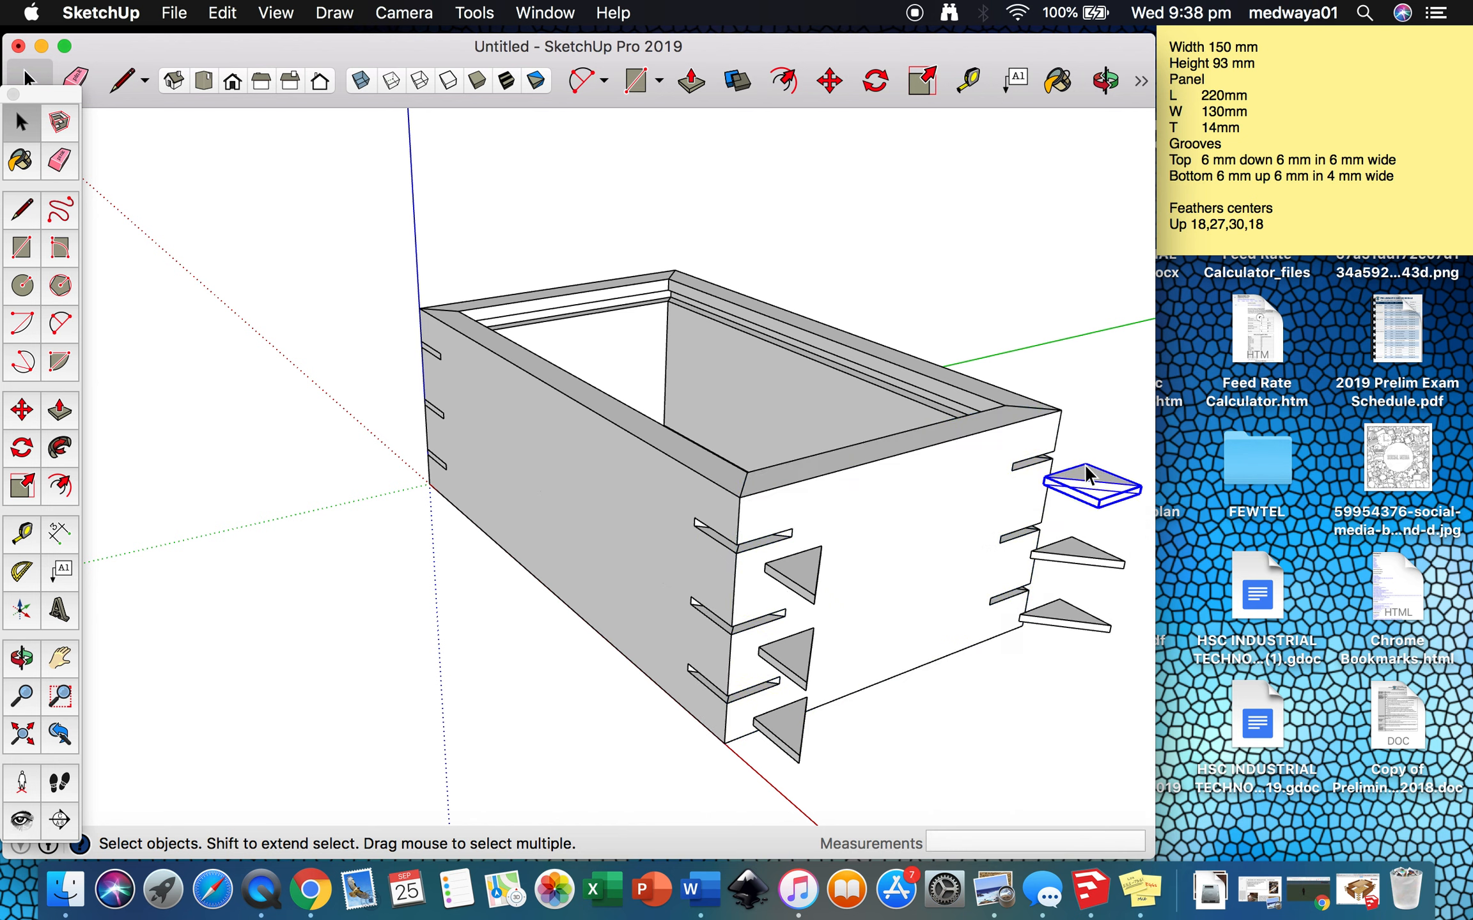
left_click(1051, 613, "shift")
left_click(803, 568, "shift")
left_click(801, 653, "shift")
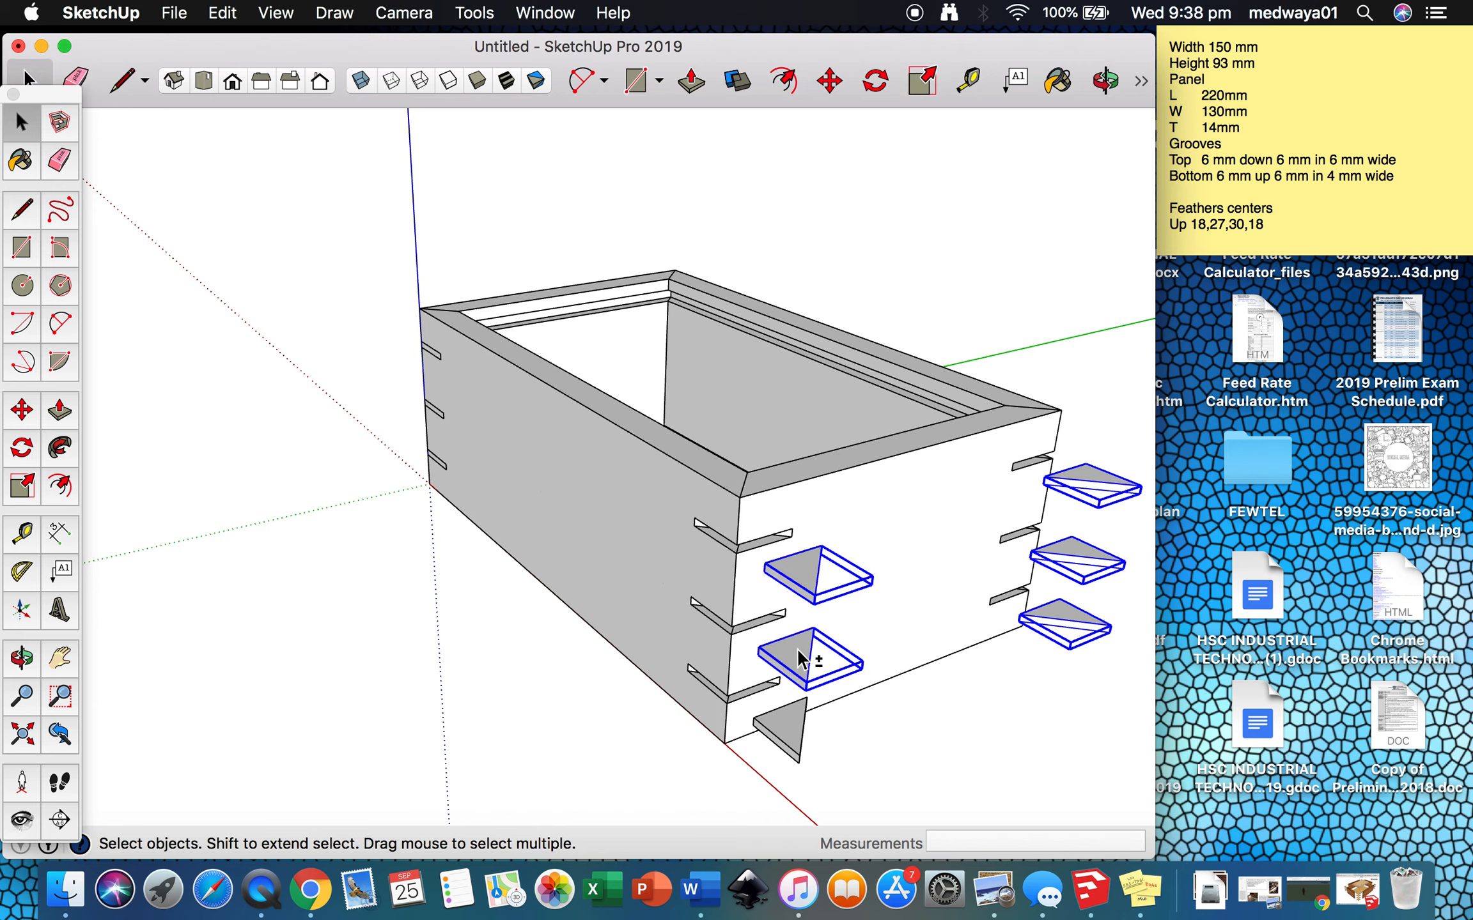
left_click(781, 730, "shift")
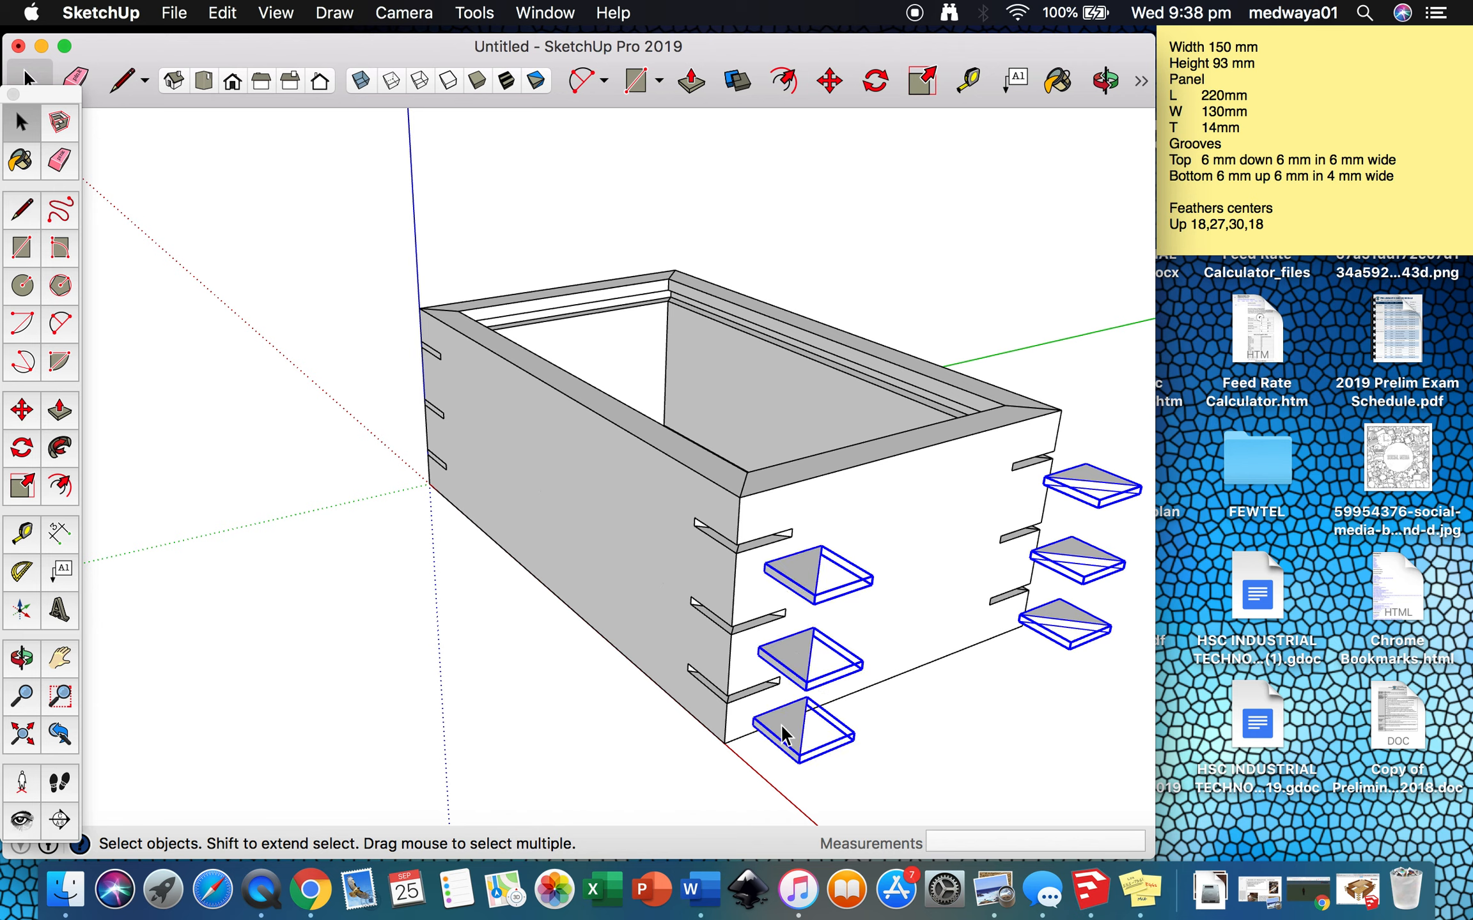
right_click(781, 735)
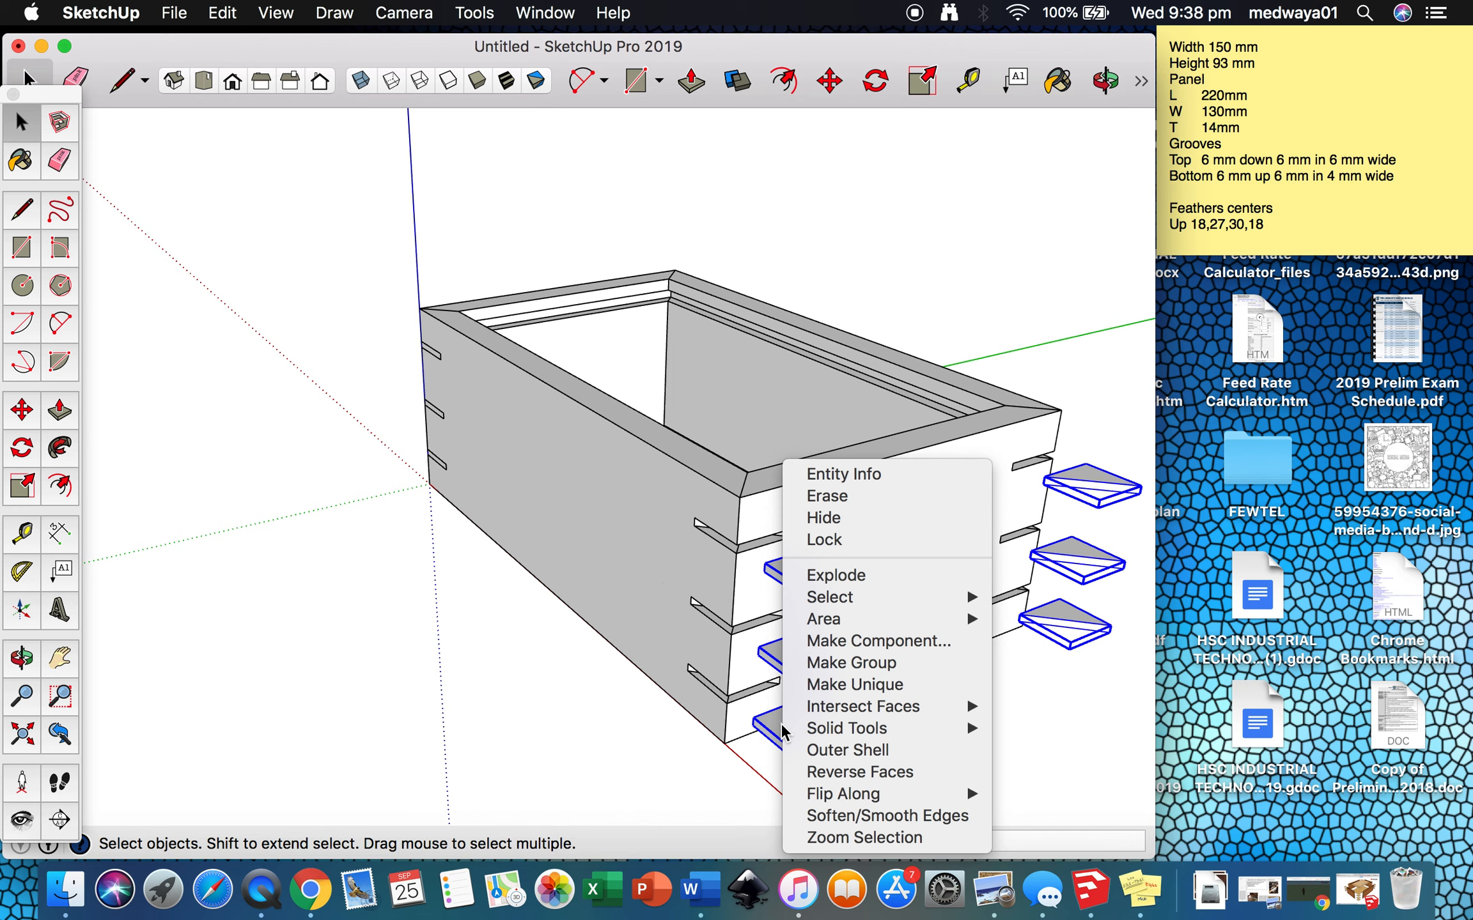
mouse_move(836, 799)
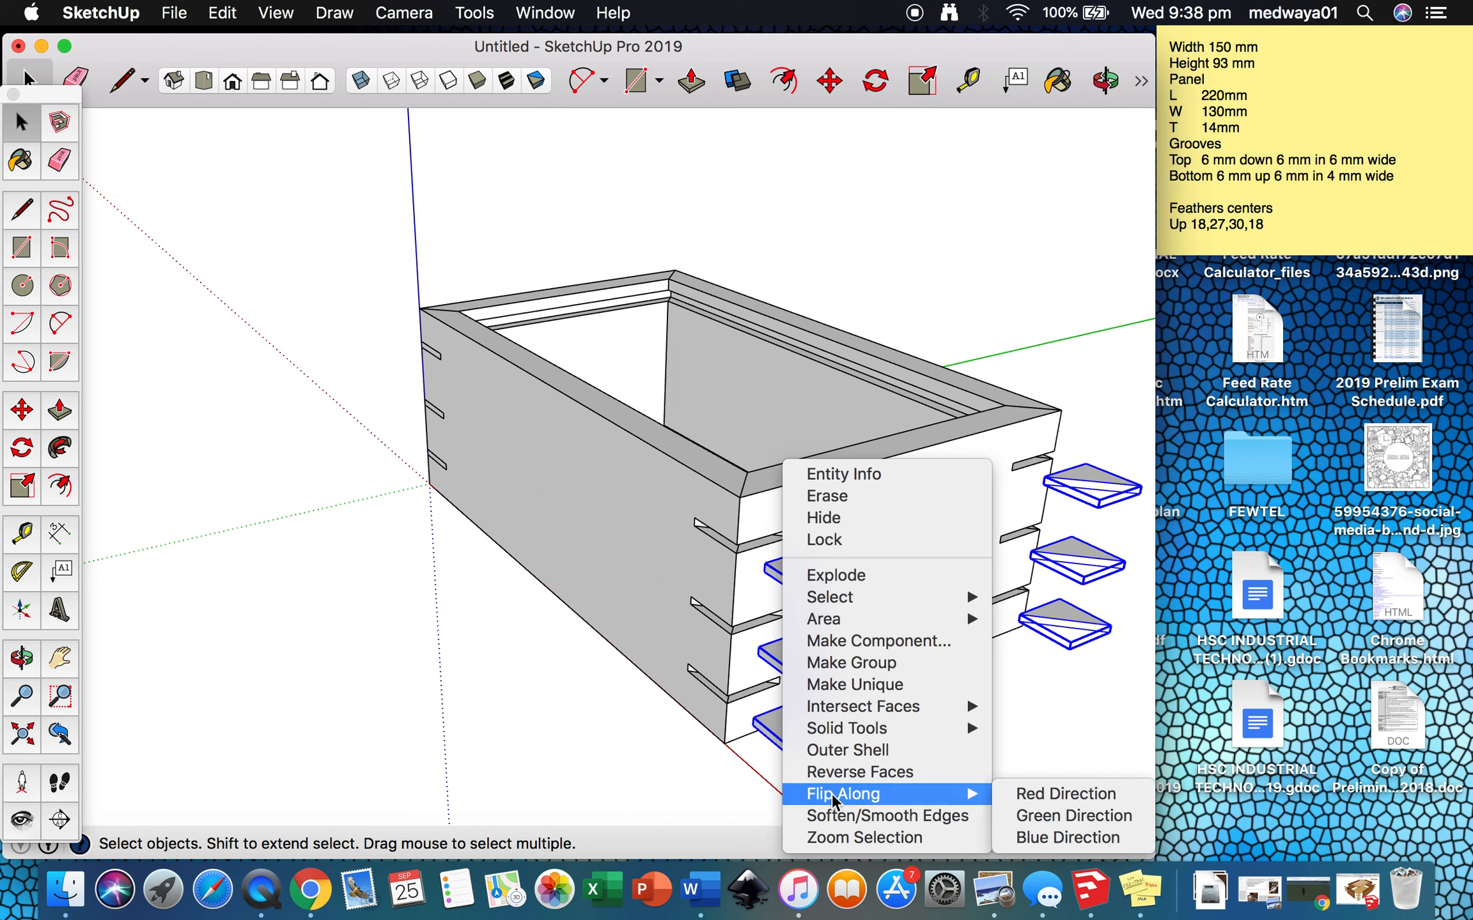
left_click(1044, 796)
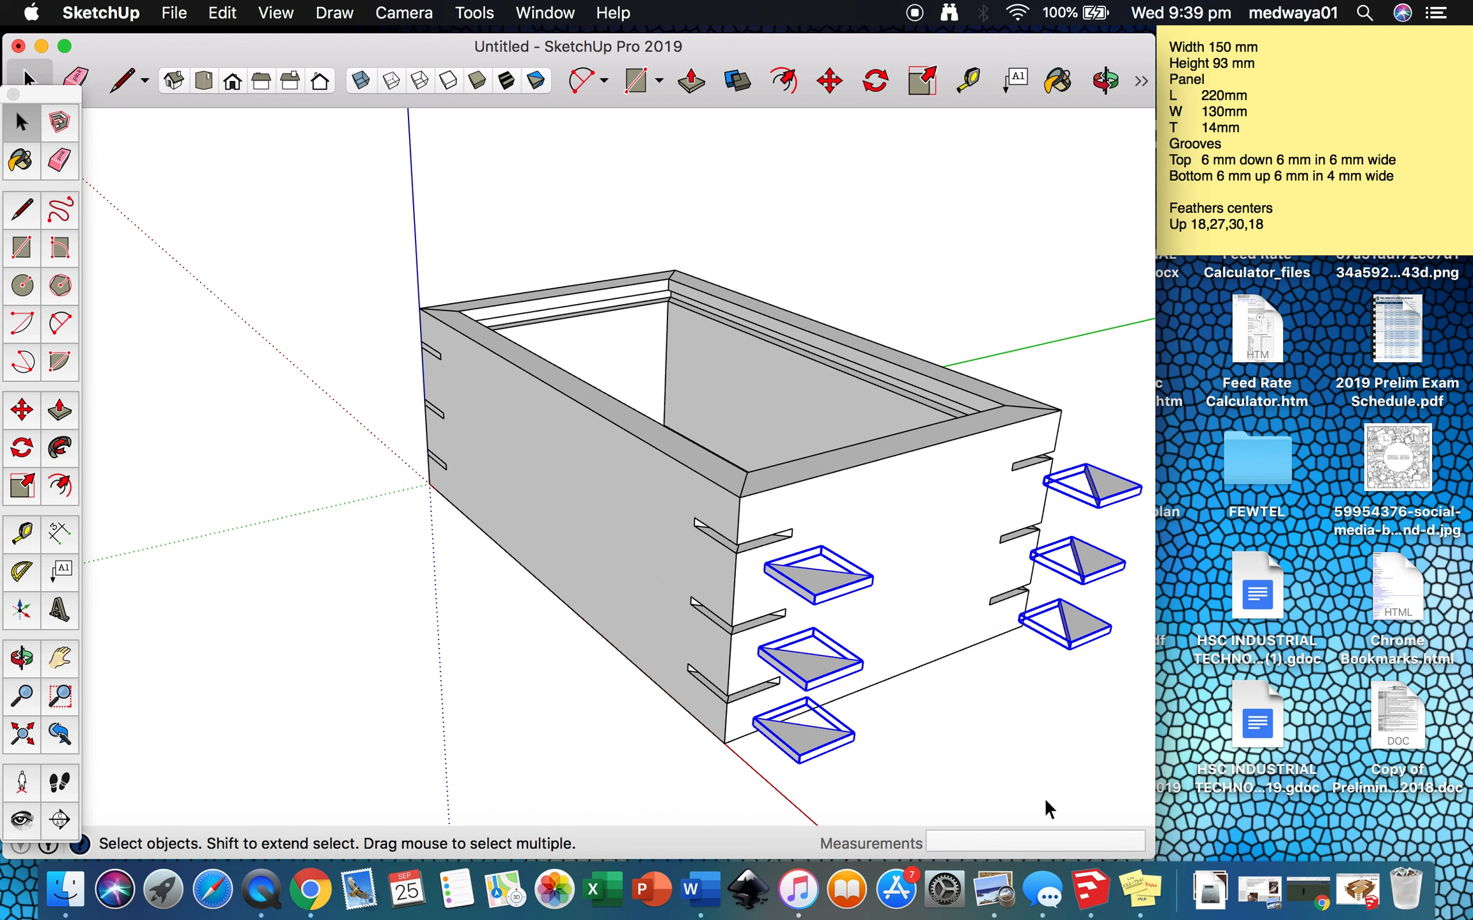
- Move the six flipped feathers about 37 mm along the red axis into the end panel's corner slots and deselect them
key("m")
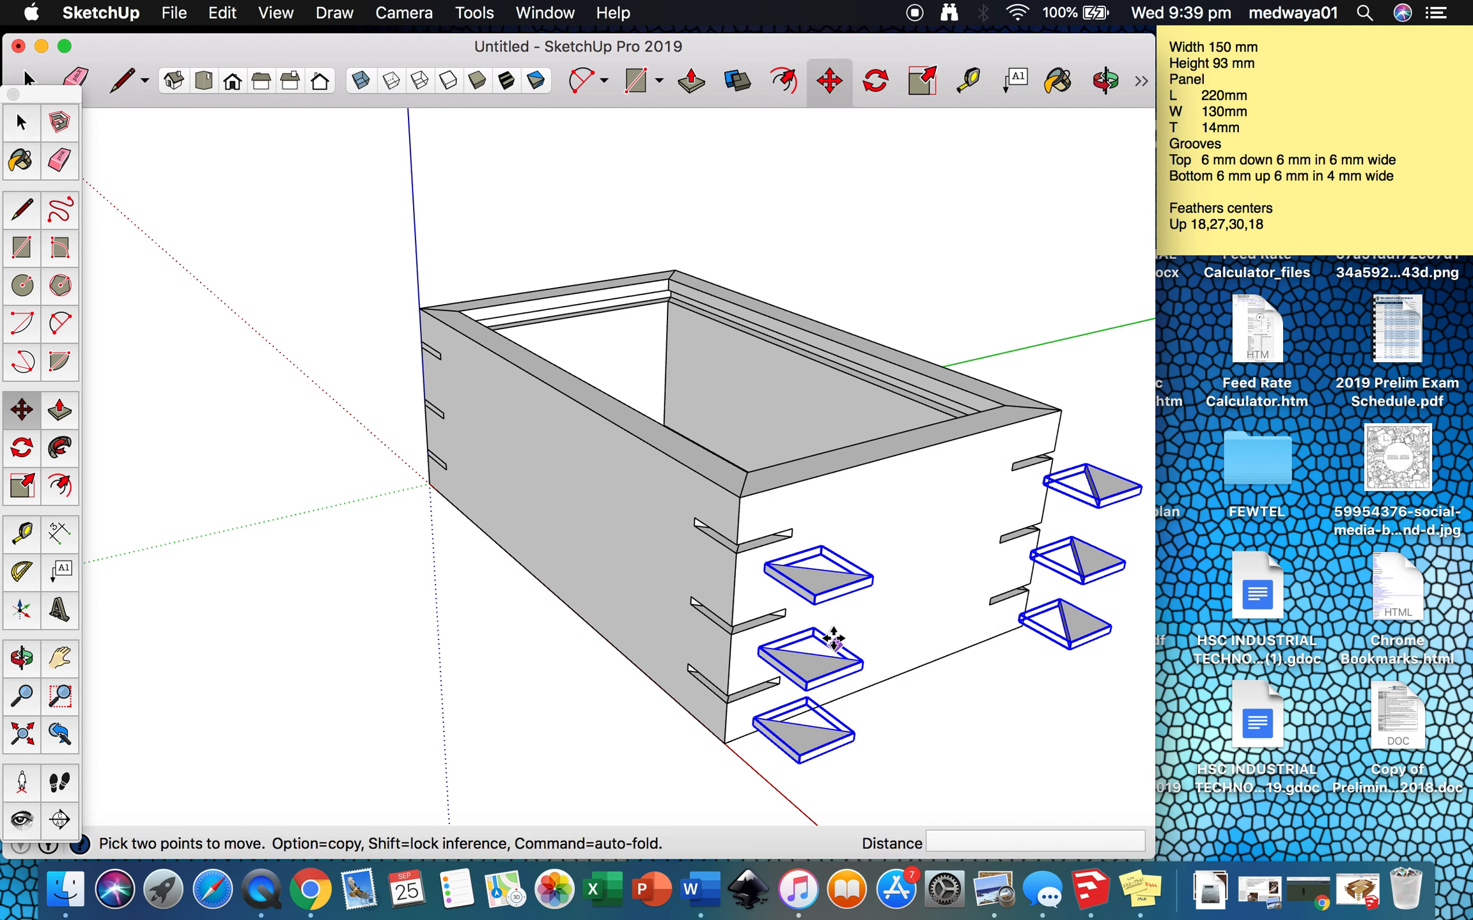
left_click(815, 595)
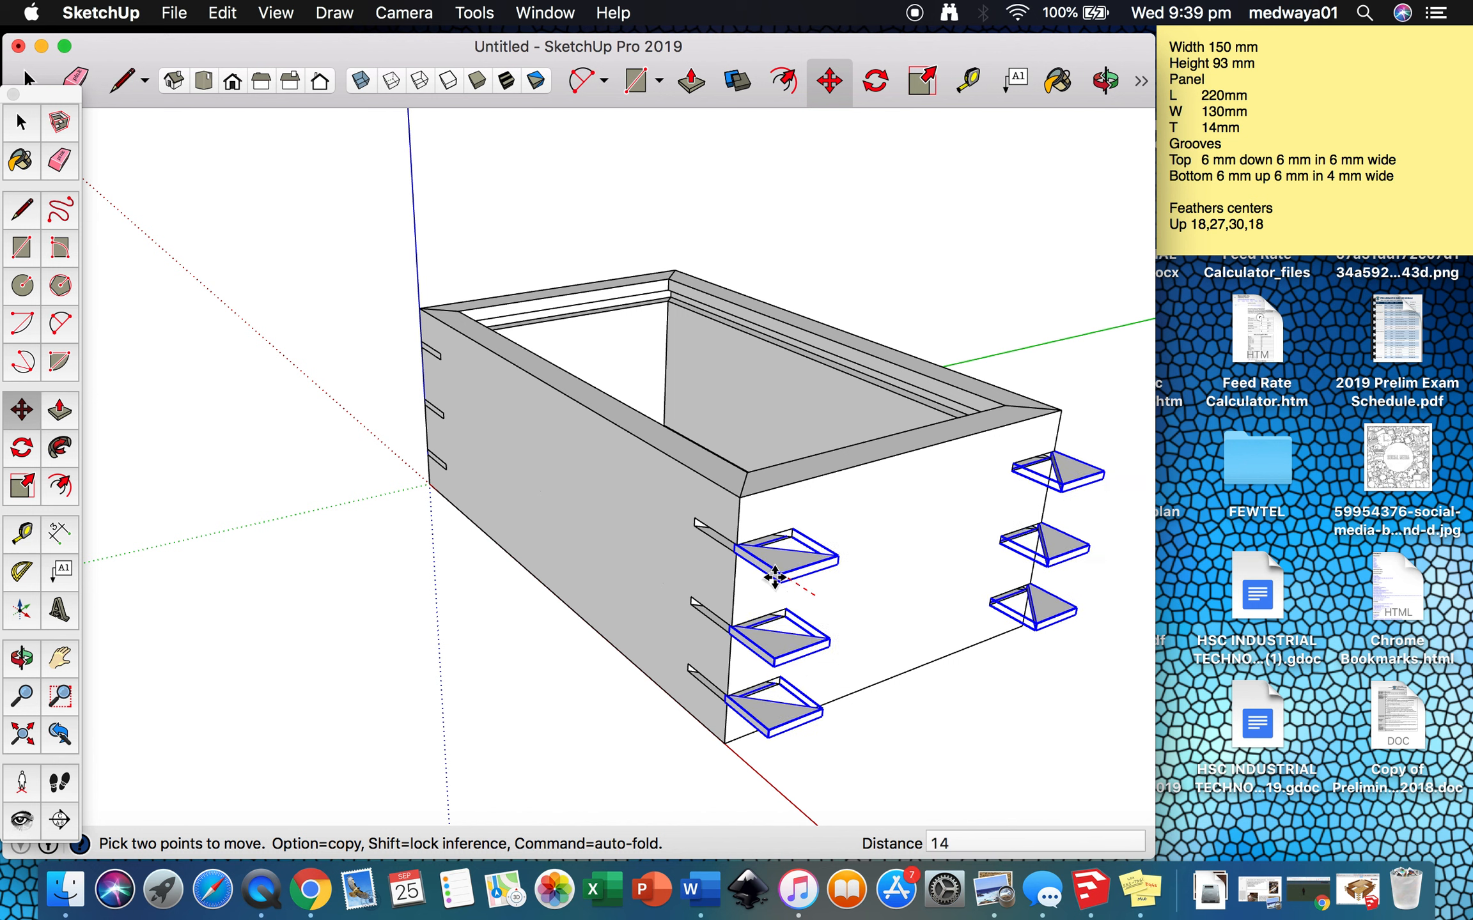
left_click(738, 549)
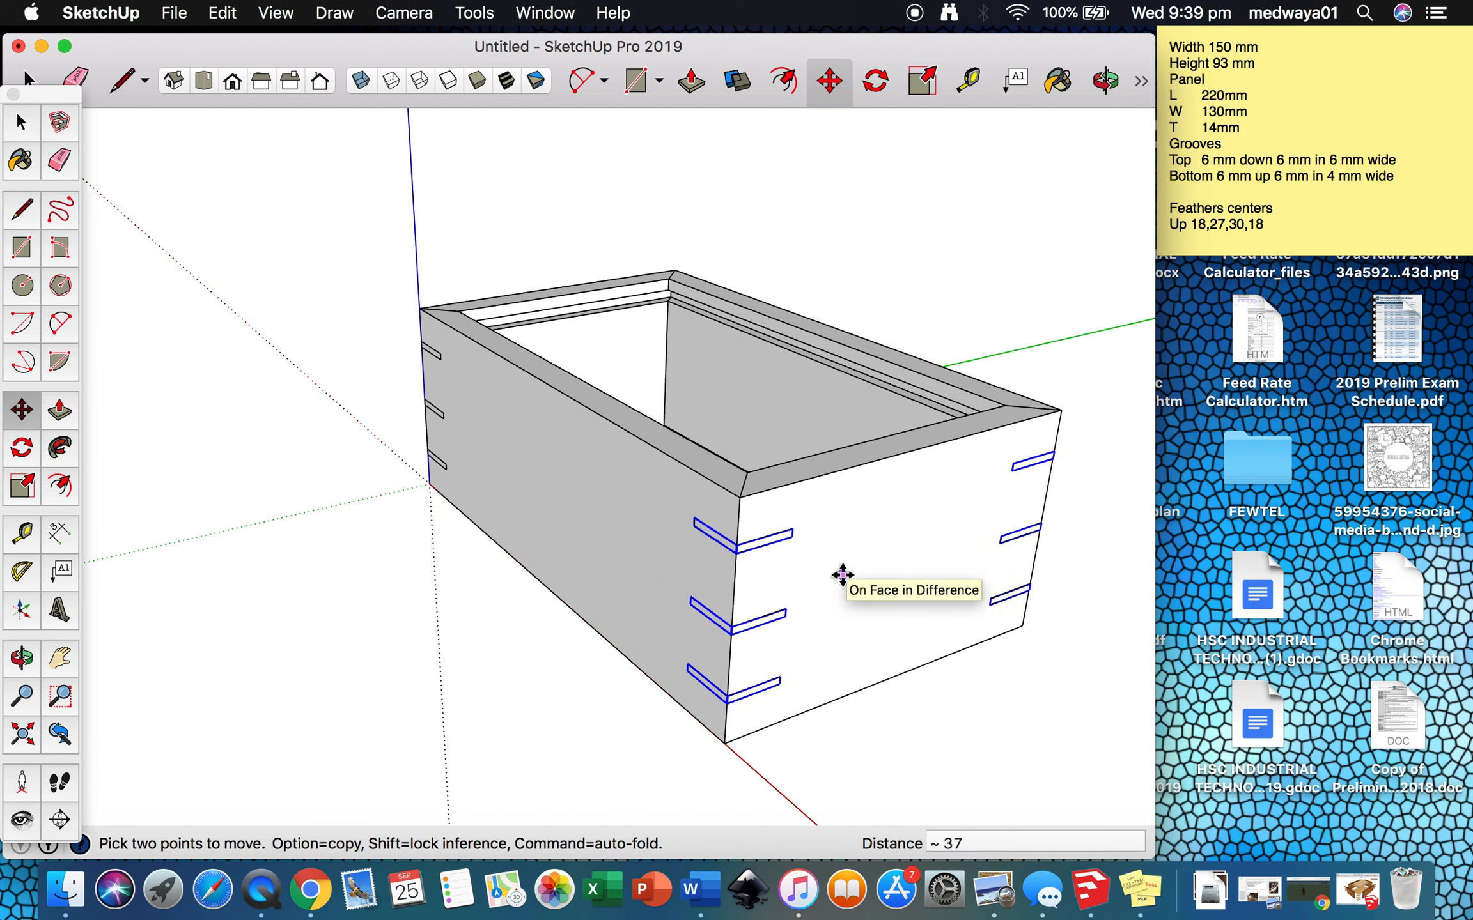
key("space")
left_click(948, 749)
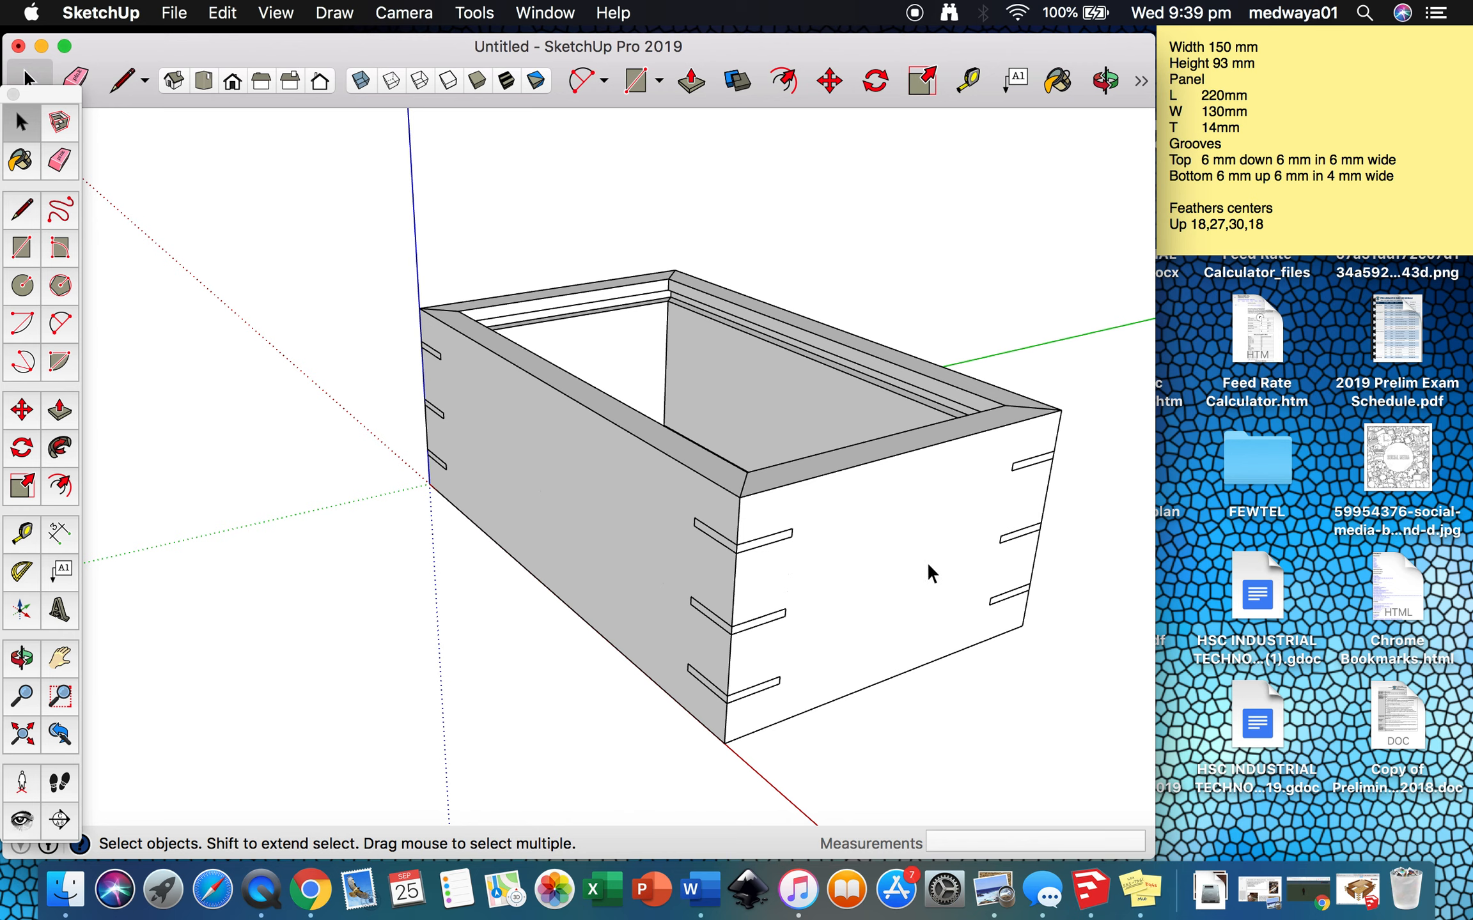
- Place a guide line on the rim, 6 mm outward from the inner top edge of the long panel along the red axis
key("o")
left_click_drag(1068, 591, 462, 527)
left_click_drag(751, 529, 969, 551)
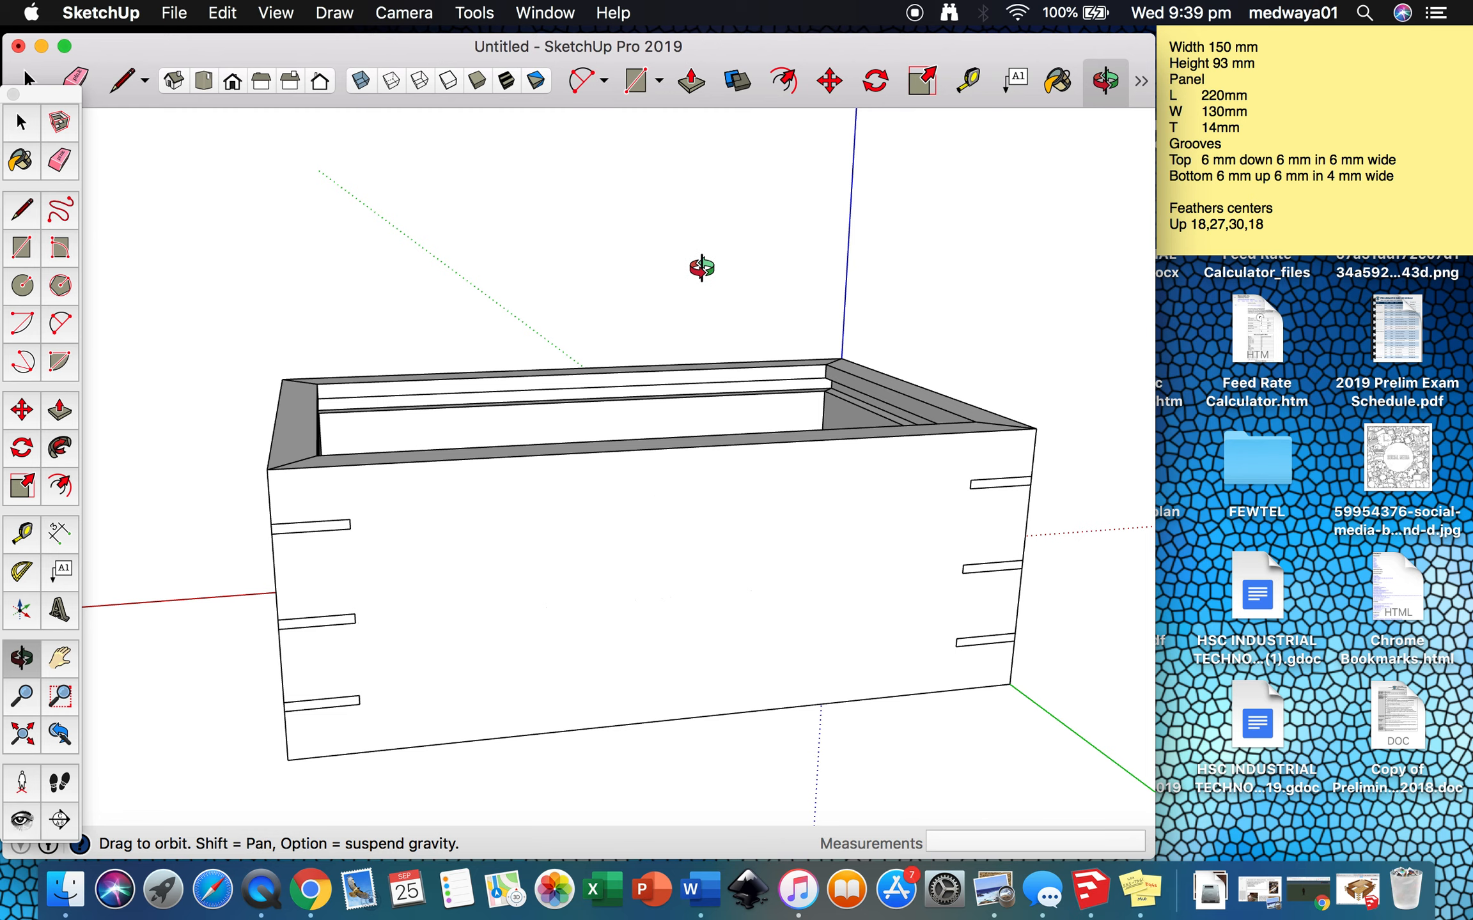
left_click_drag(702, 267, 874, 451)
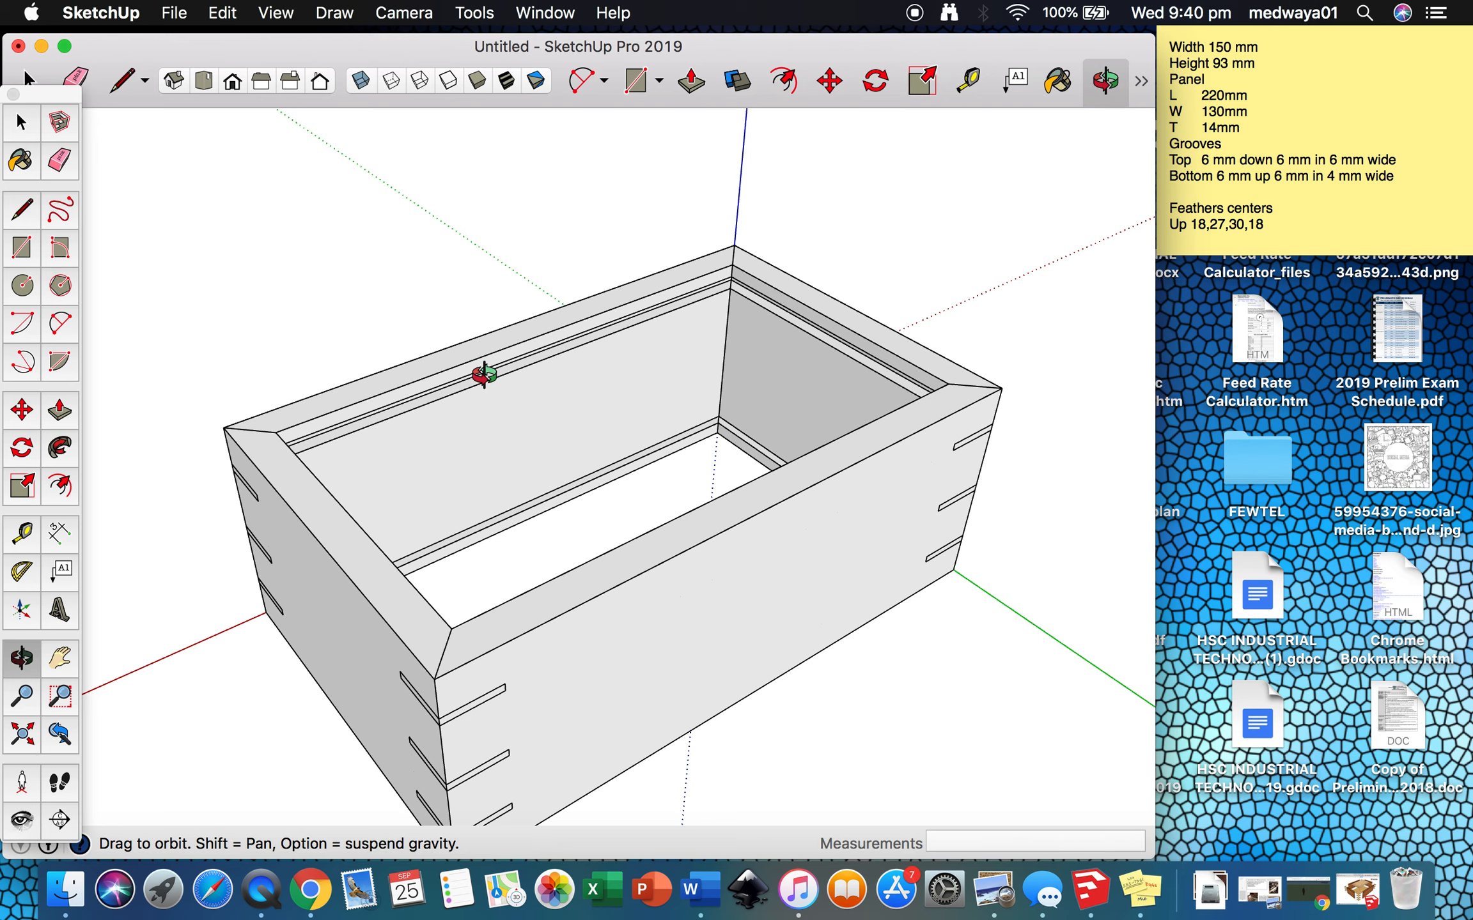
key("t")
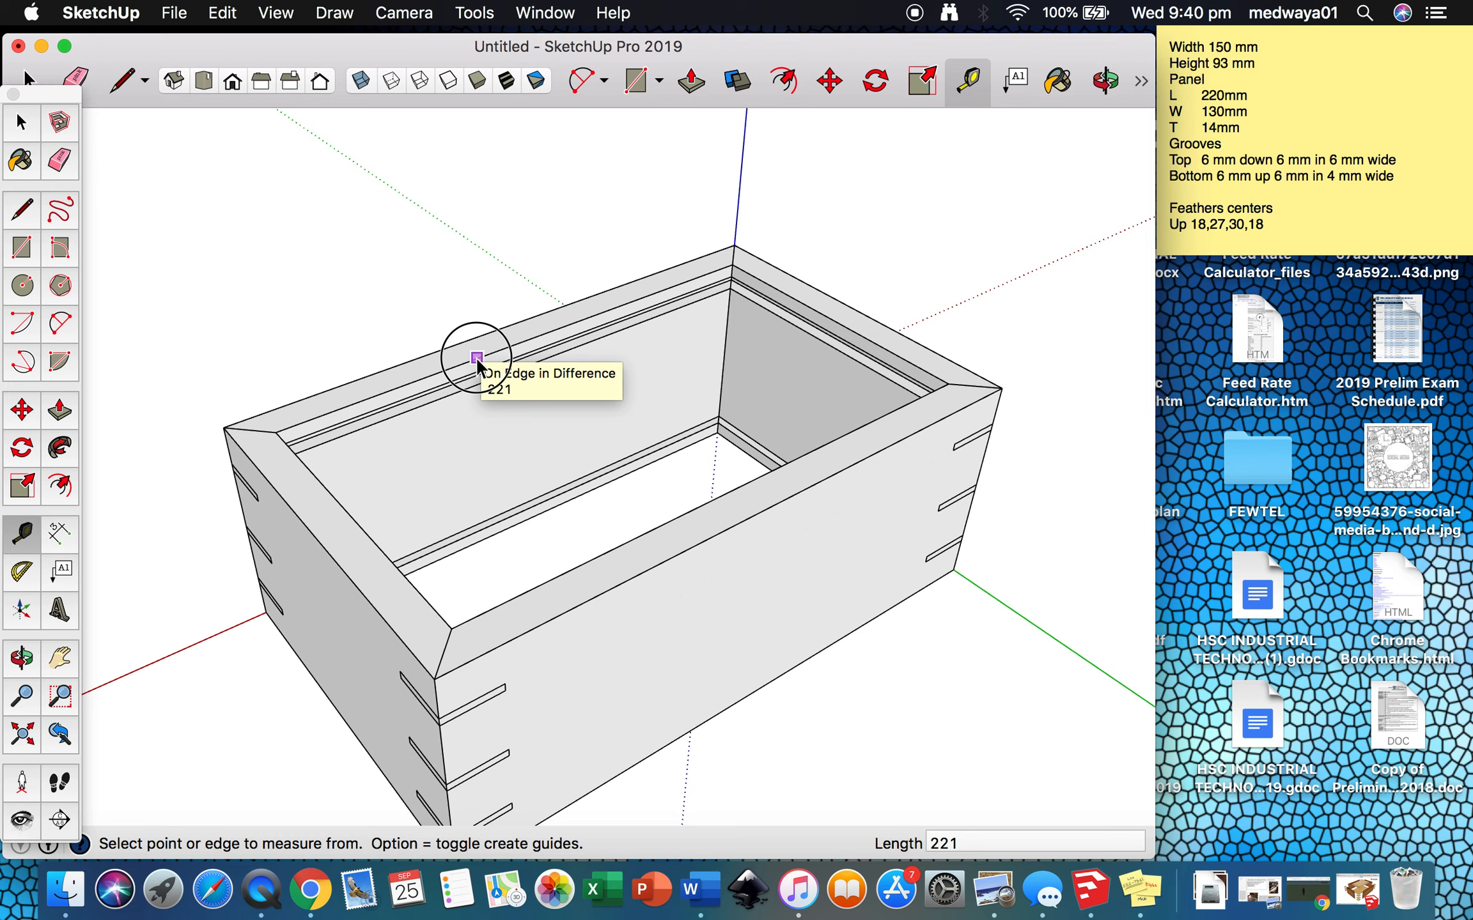
left_click(476, 356)
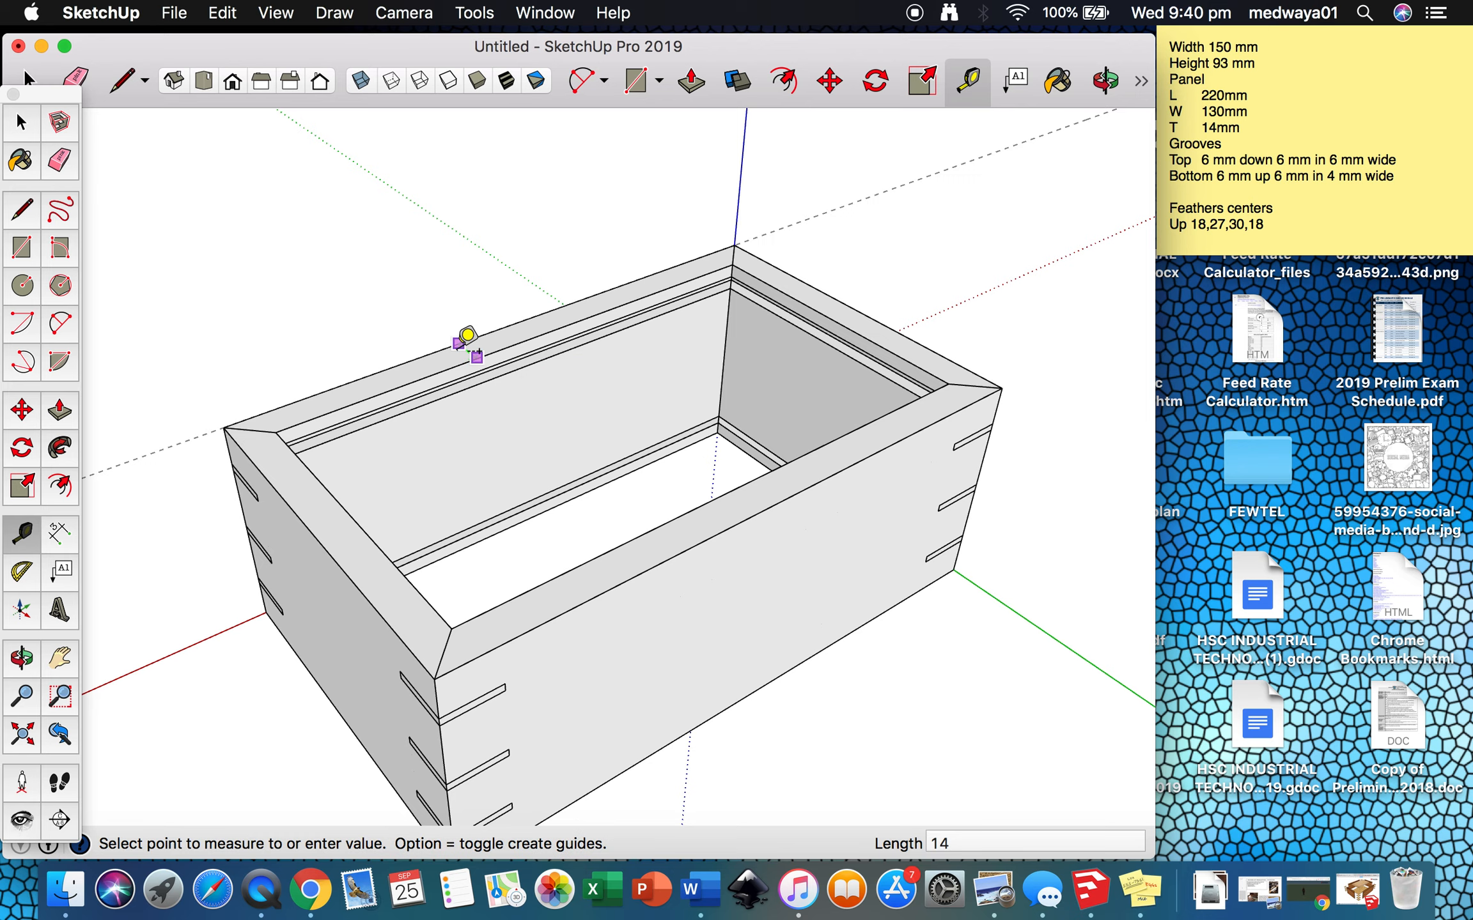
scroll(480, 334, "up", 5)
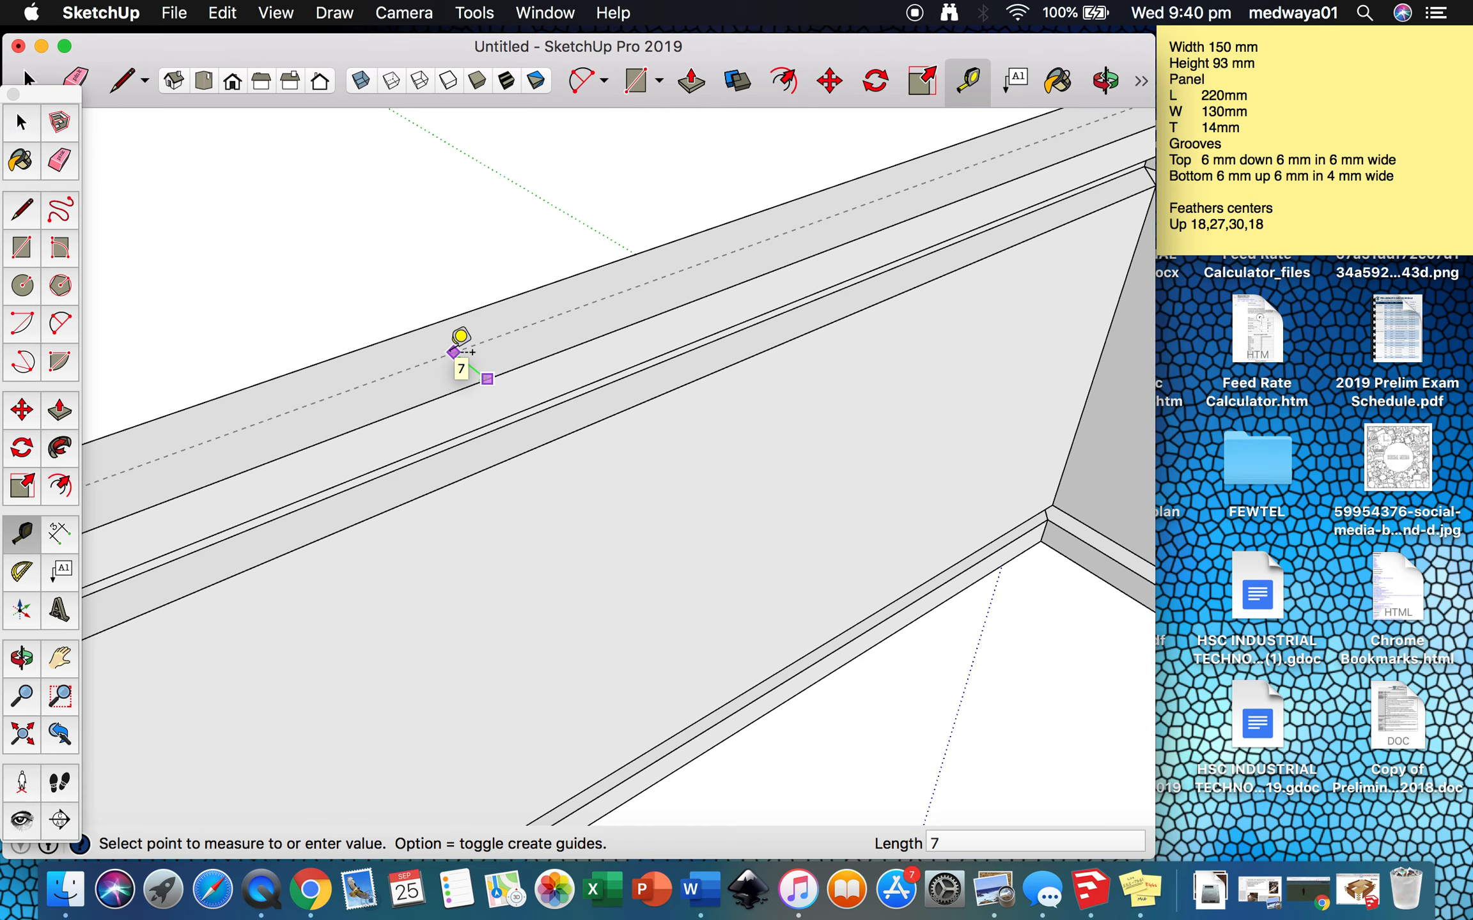
type("6")
key("Return")
- Place a guide line 6 mm outward from the inner top edge of the end panel along the green axis
scroll(460, 336, "down", 10)
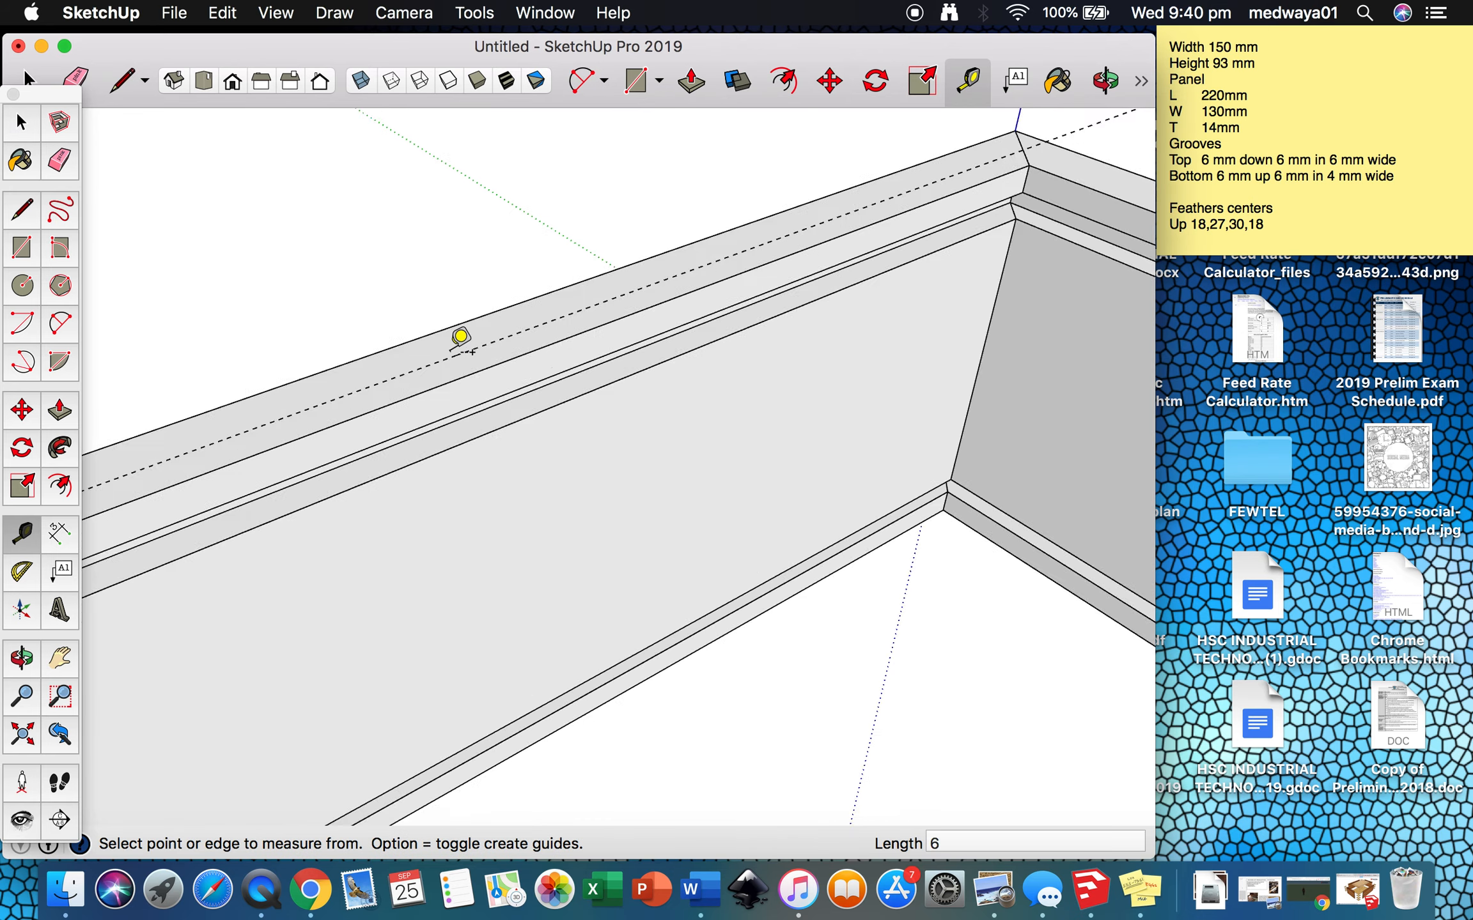
left_click(845, 297)
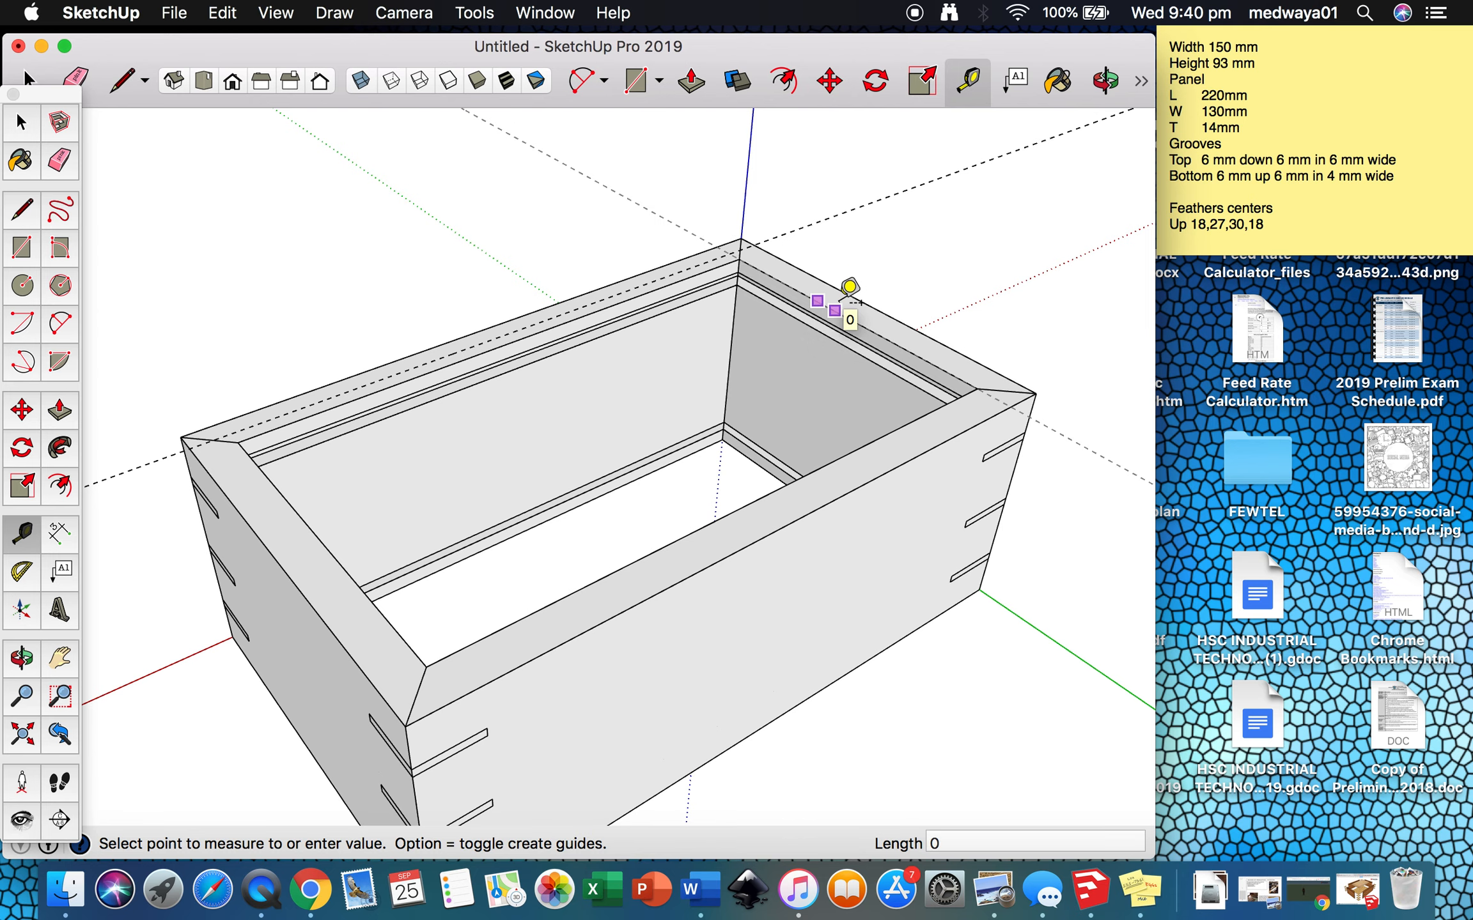
scroll(850, 299, "up", 5)
scroll(849, 288, "up", 1)
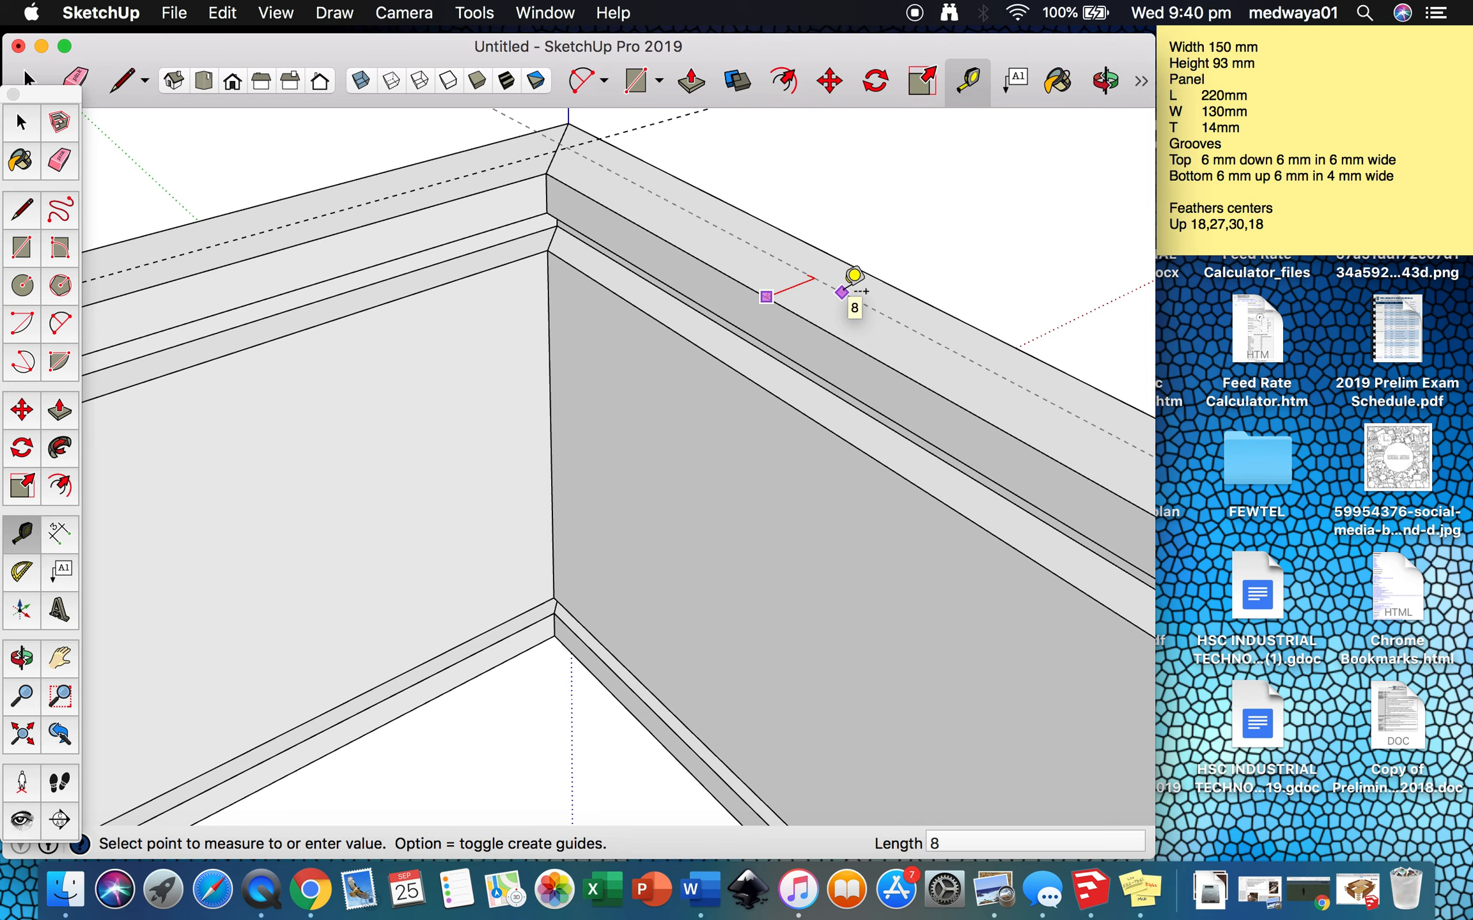
type("6")
key("Return")
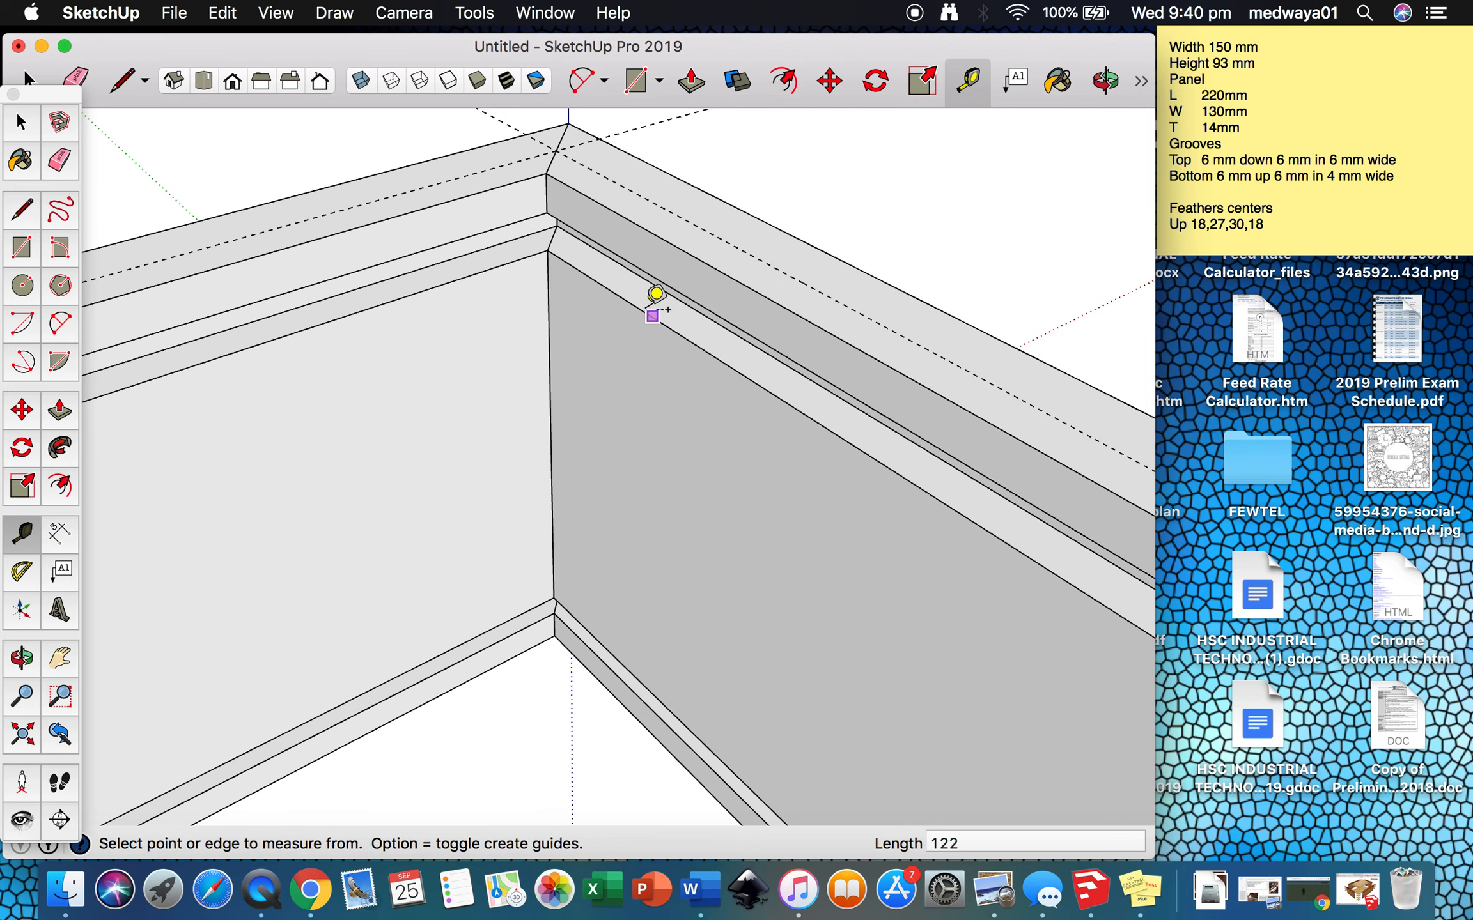
- Try to draw a 220 by 120 mm rectangle from the intersection of the two guides on the box rim
scroll(626, 281, "down", 3)
scroll(629, 279, "down", 3)
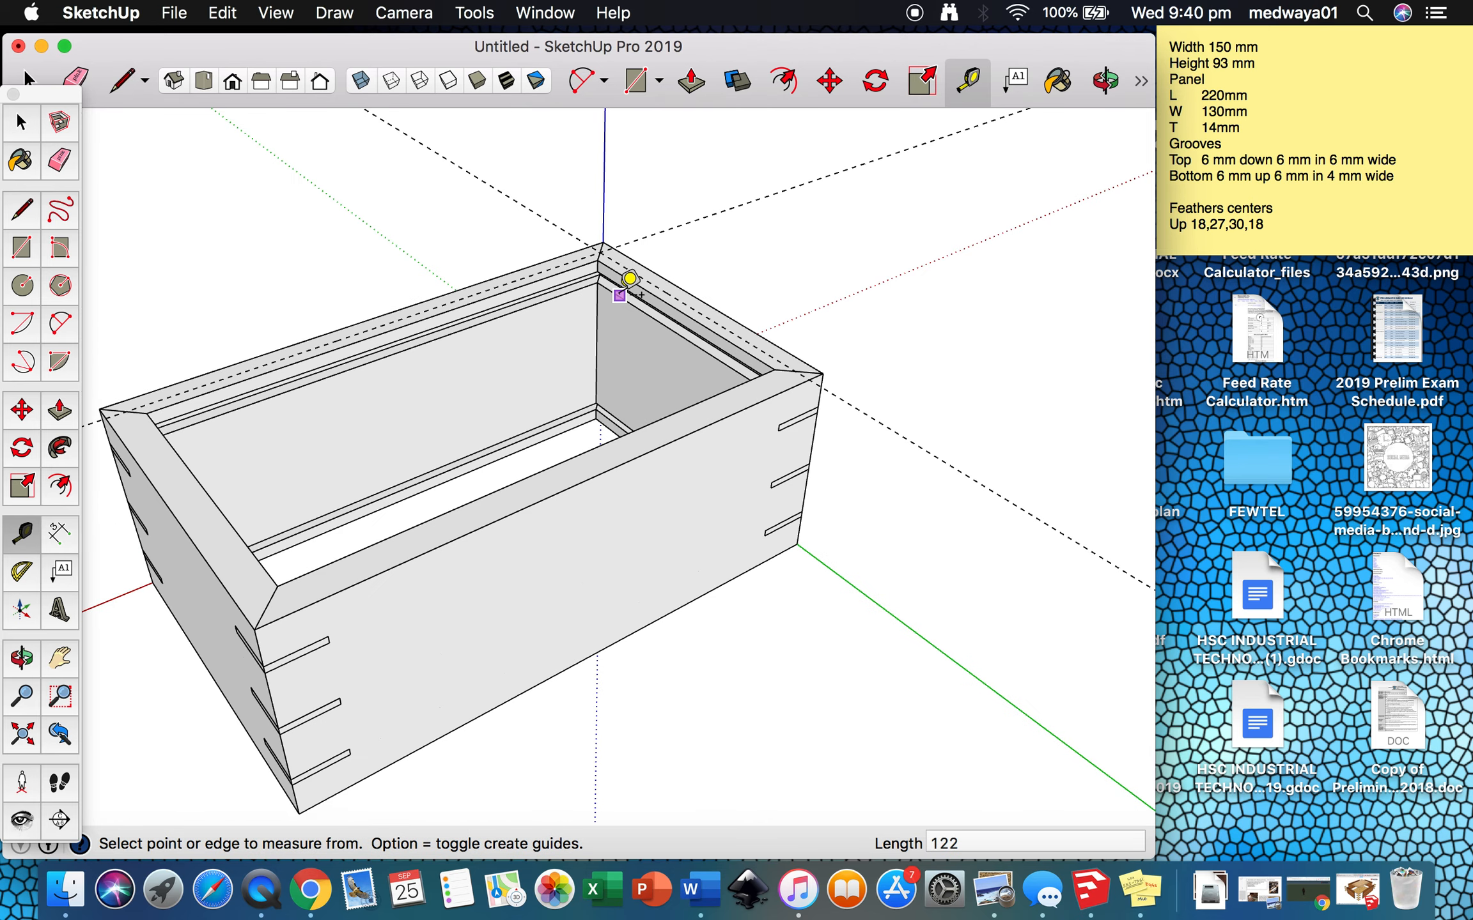
key("r")
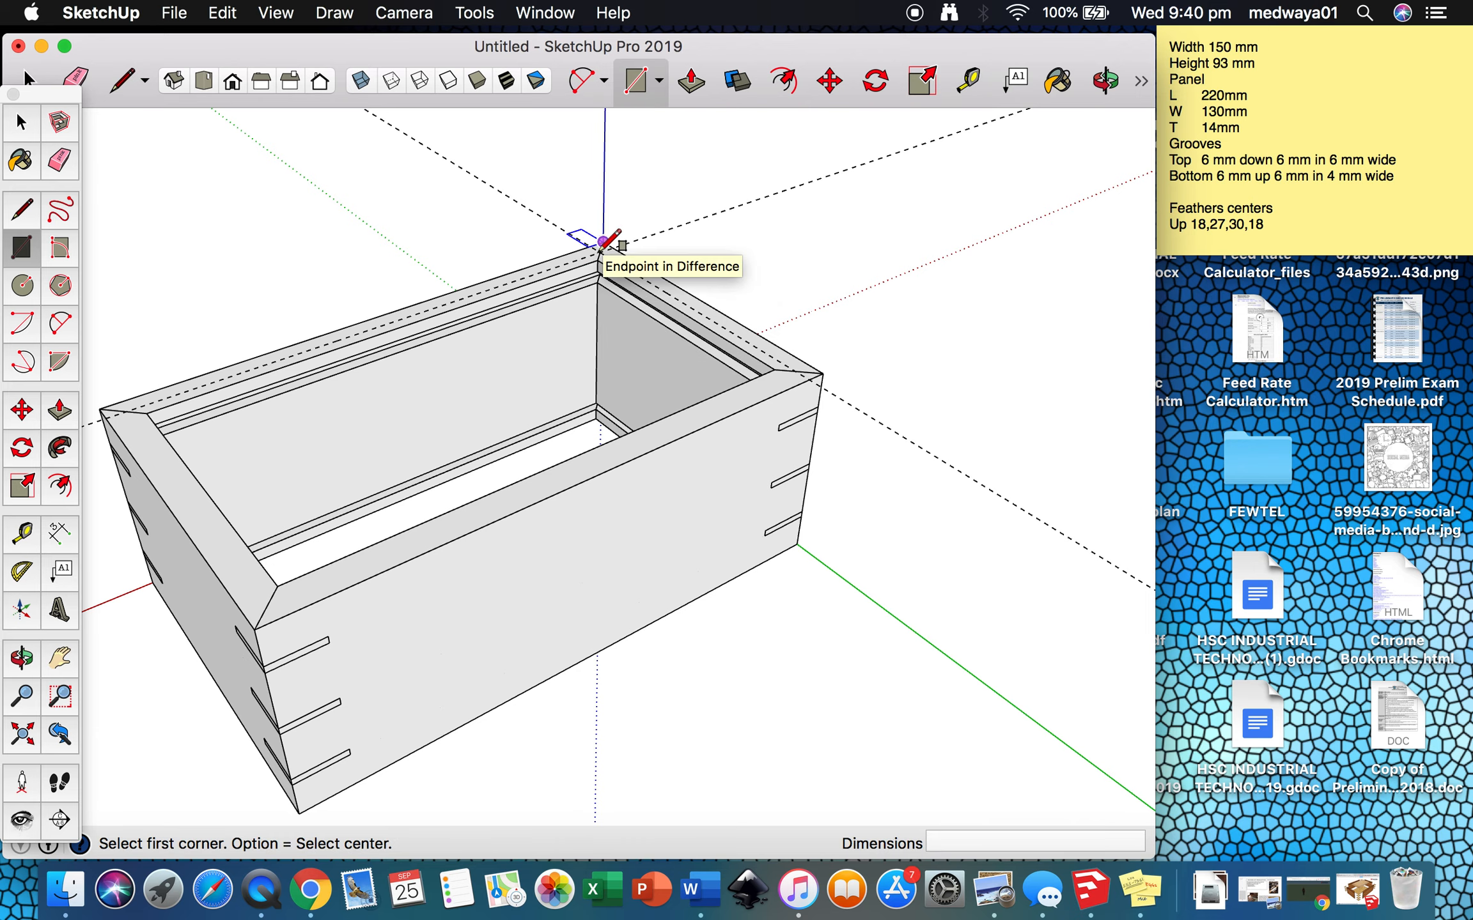
scroll(604, 240, "up", 5)
left_click(607, 260)
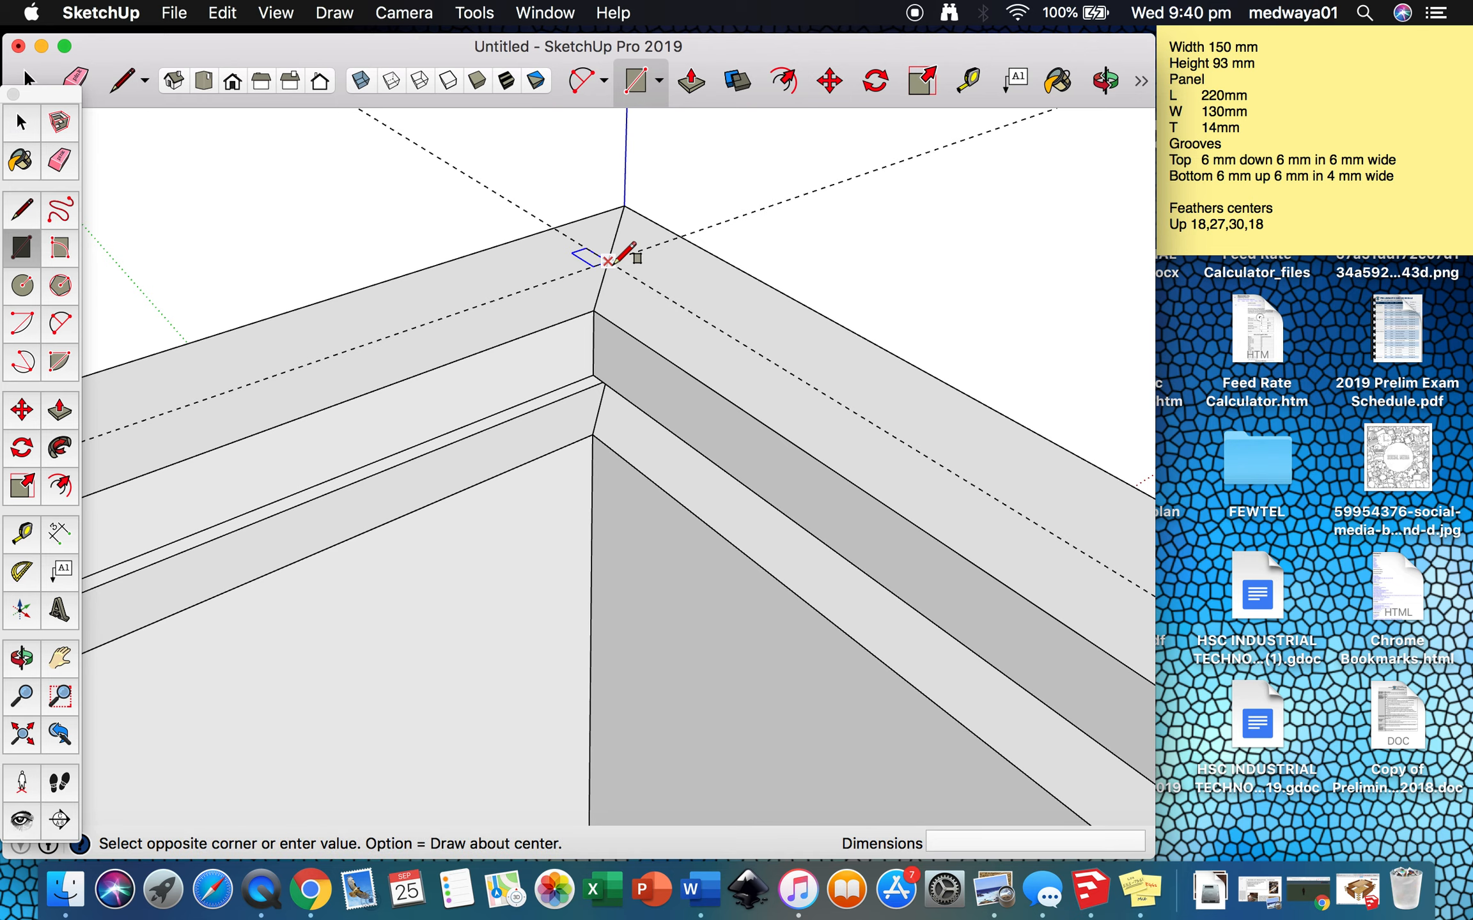
scroll(608, 261, "down", 6)
scroll(612, 261, "up", 2)
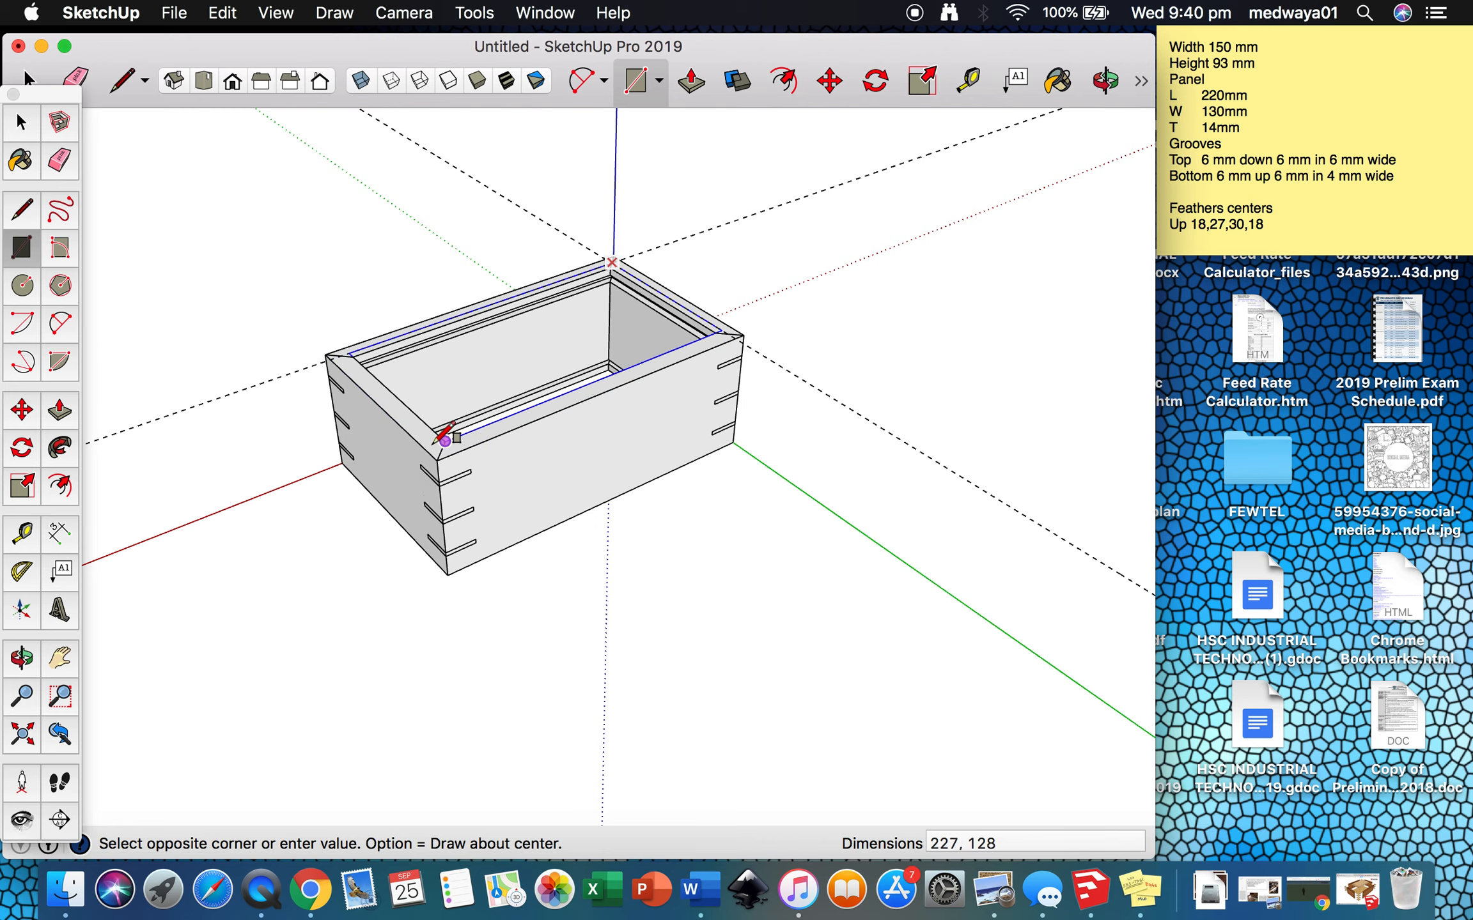
scroll(457, 427, "up", 5)
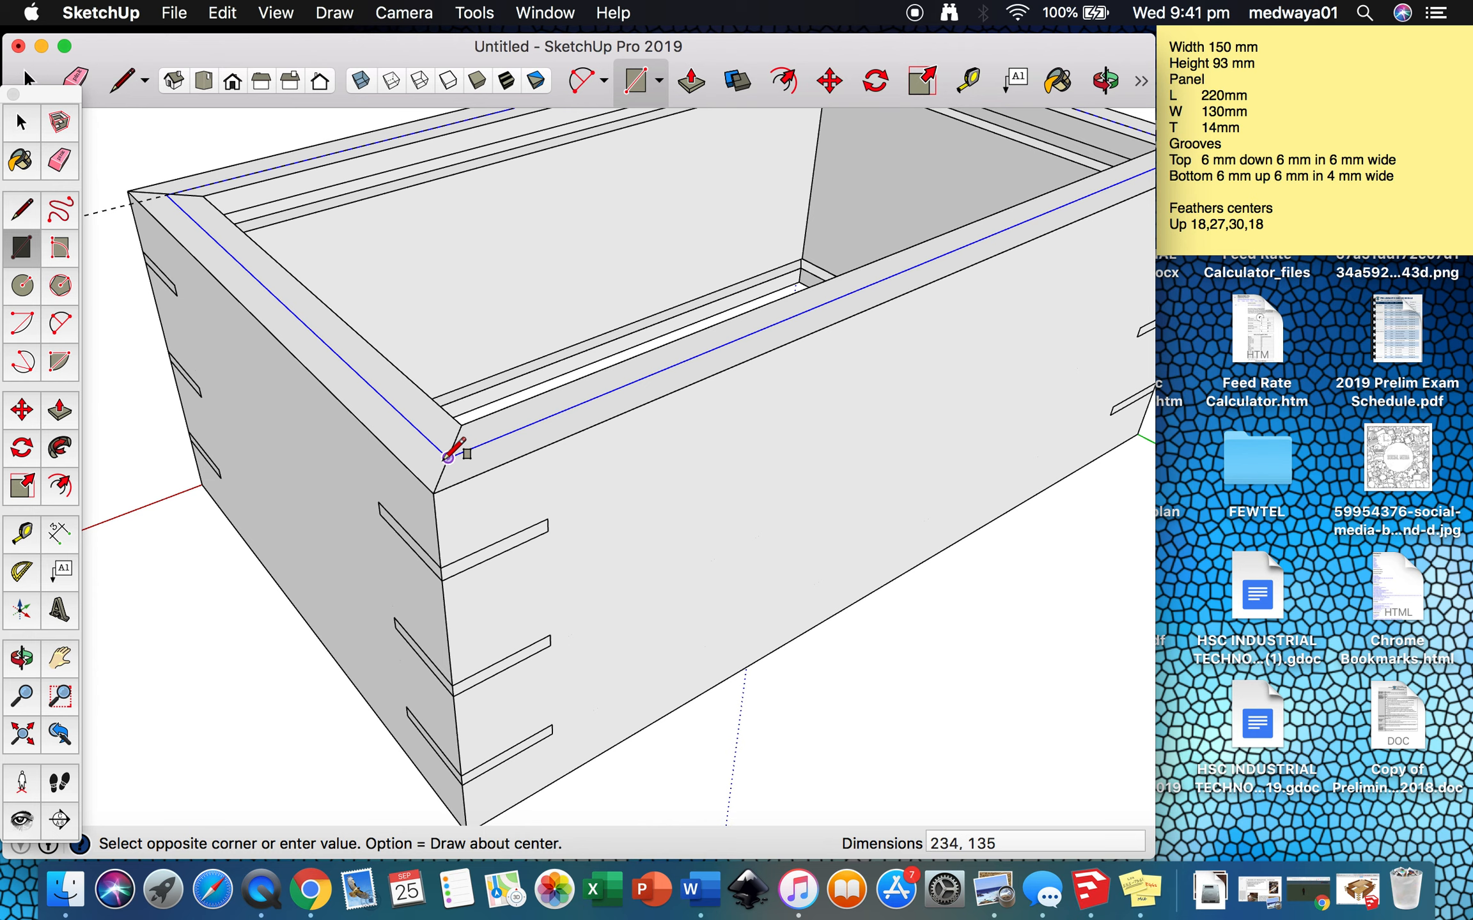
type("220,120")
key("Return")
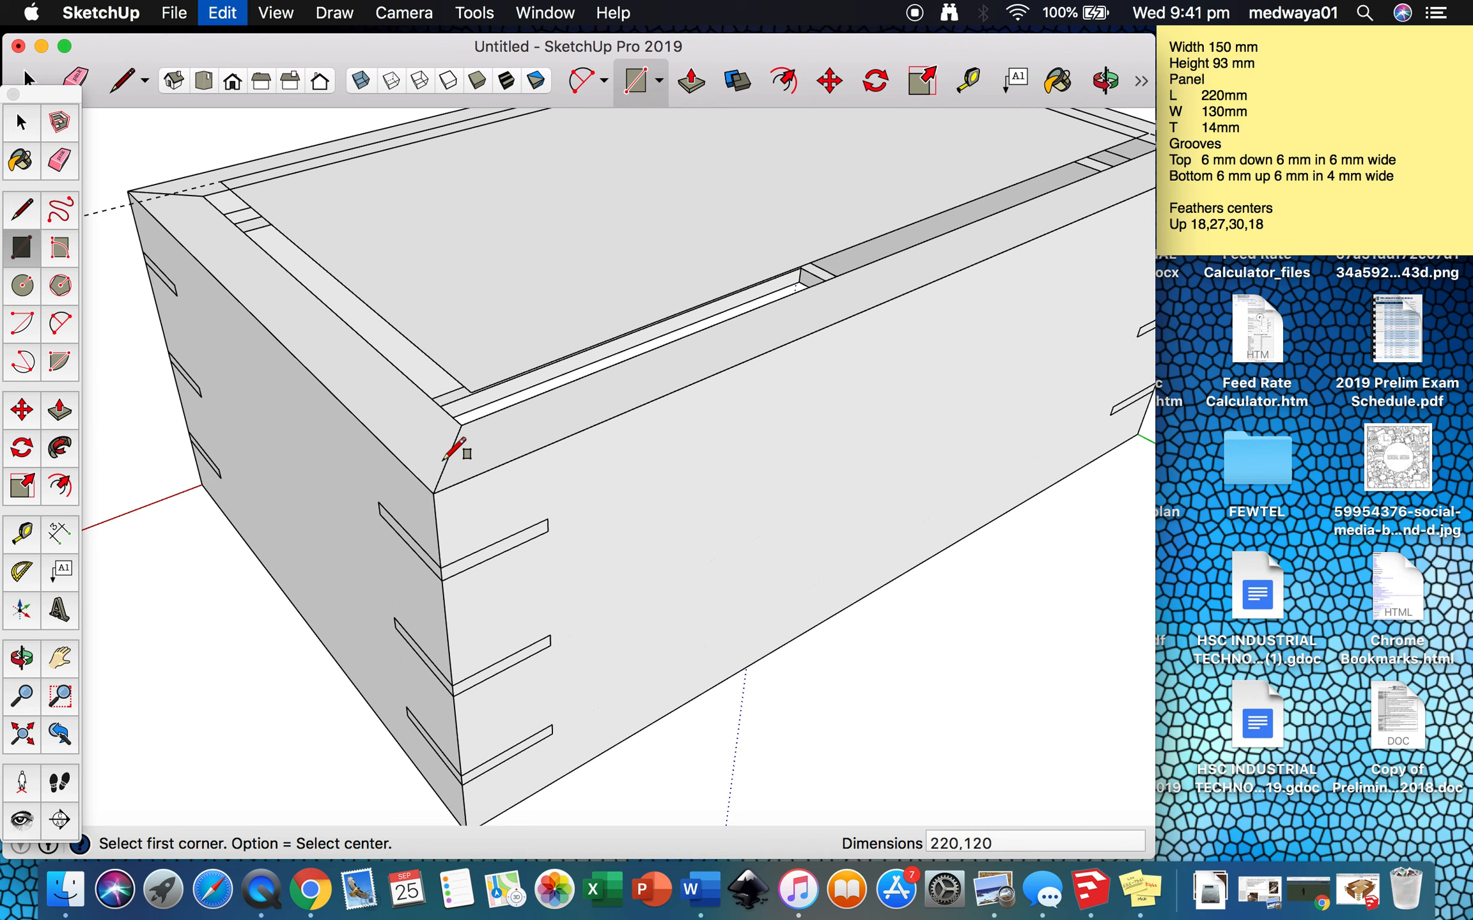
key("super+z")
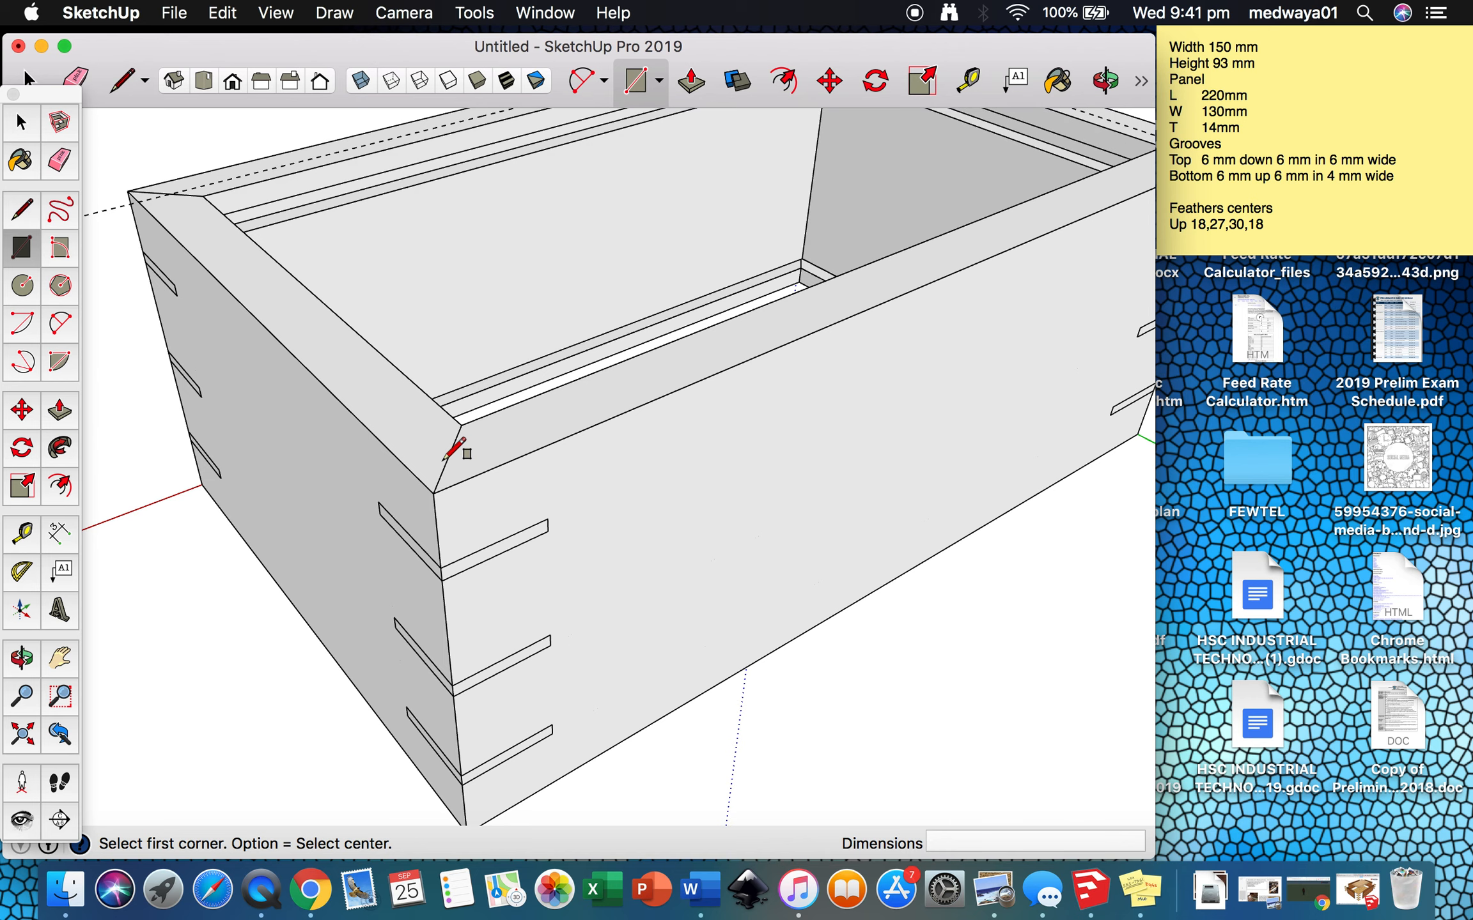
- Place a guide line 6 mm outward from the inner top edge of the opposite end panel
key("t")
left_click(384, 350)
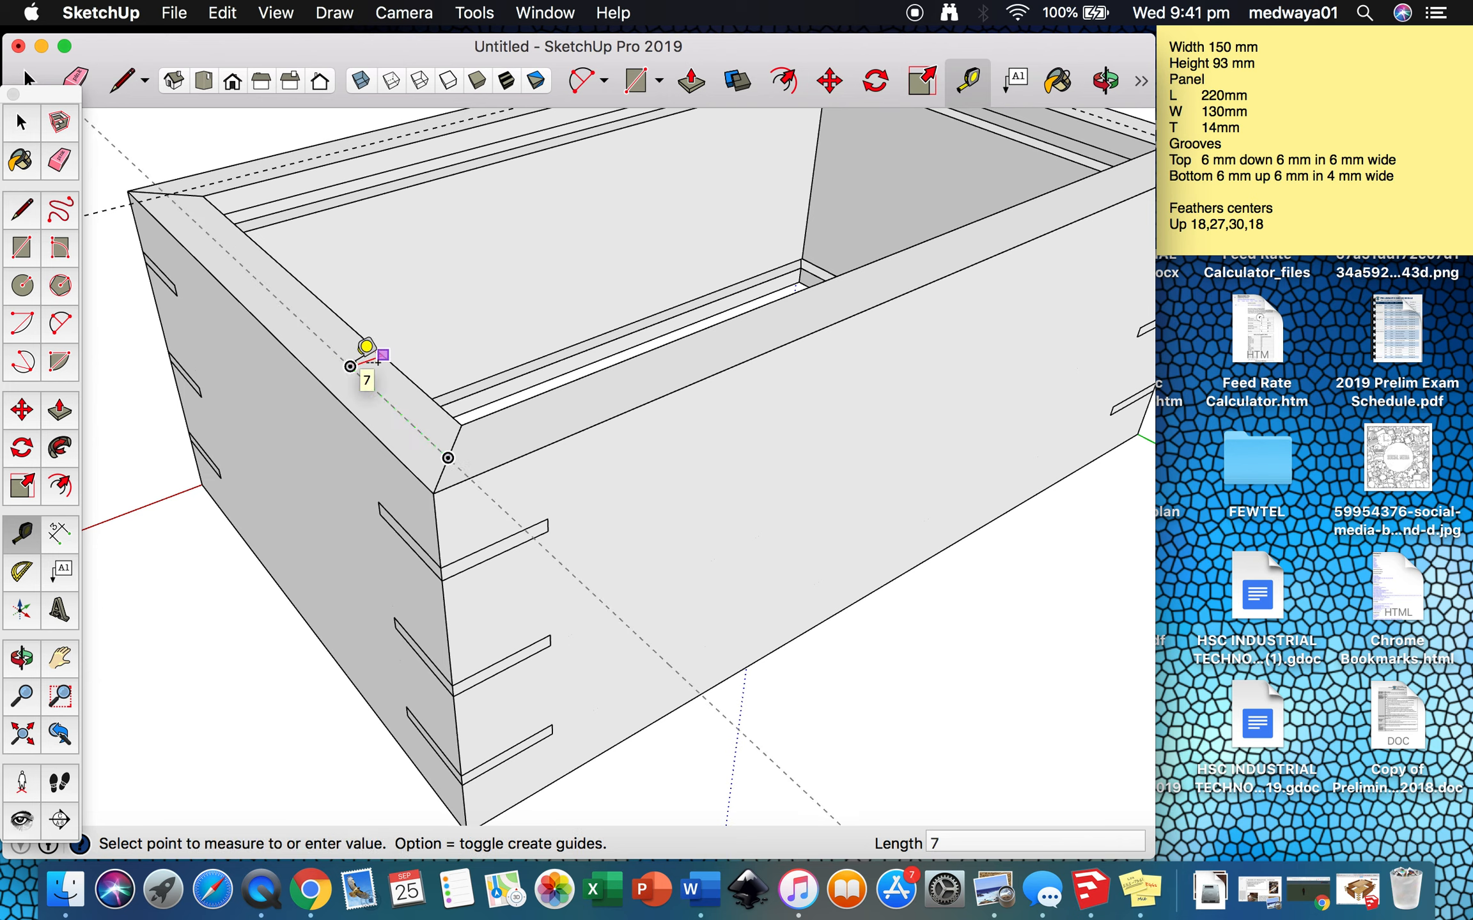
type("6")
key("Return")
- Place a guide line on the rim, 6 mm outward from the front long panel's inner top edge
left_click(671, 339)
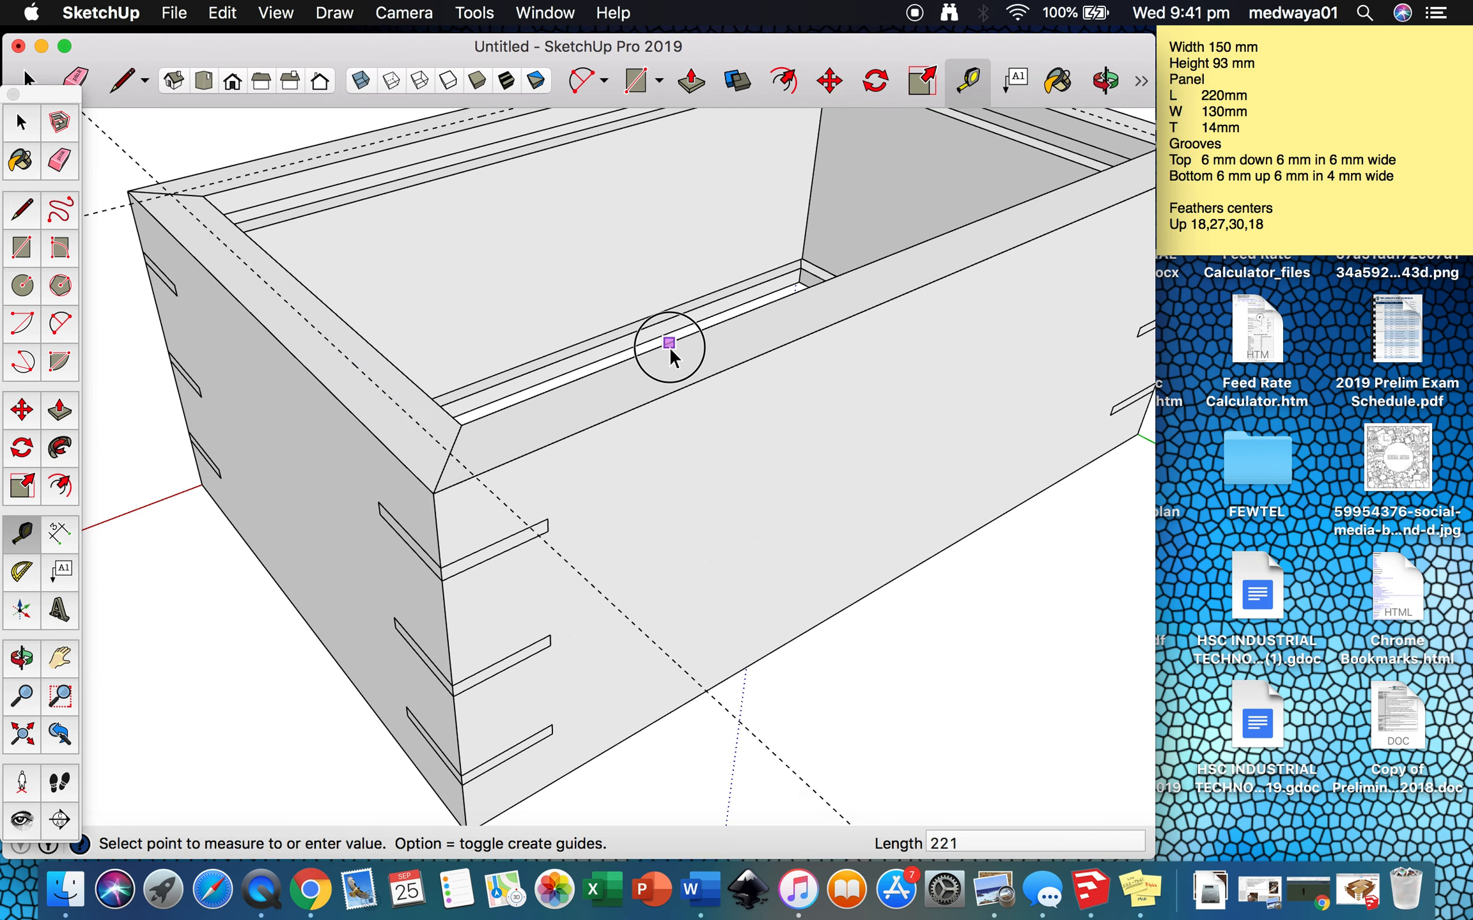
type("6")
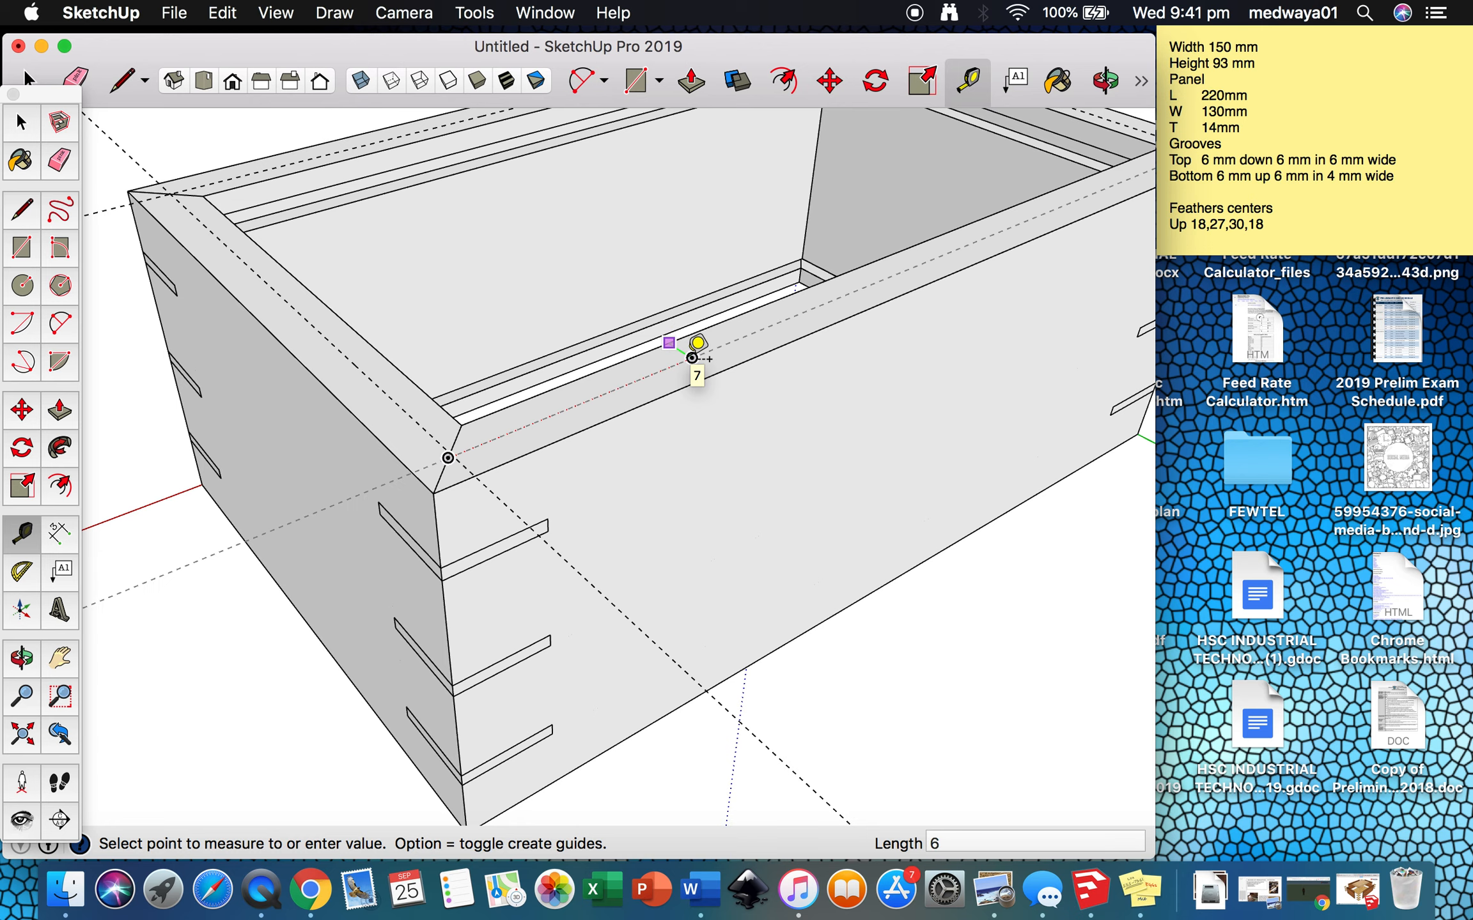
key("Return")
scroll(598, 250, "down", 5)
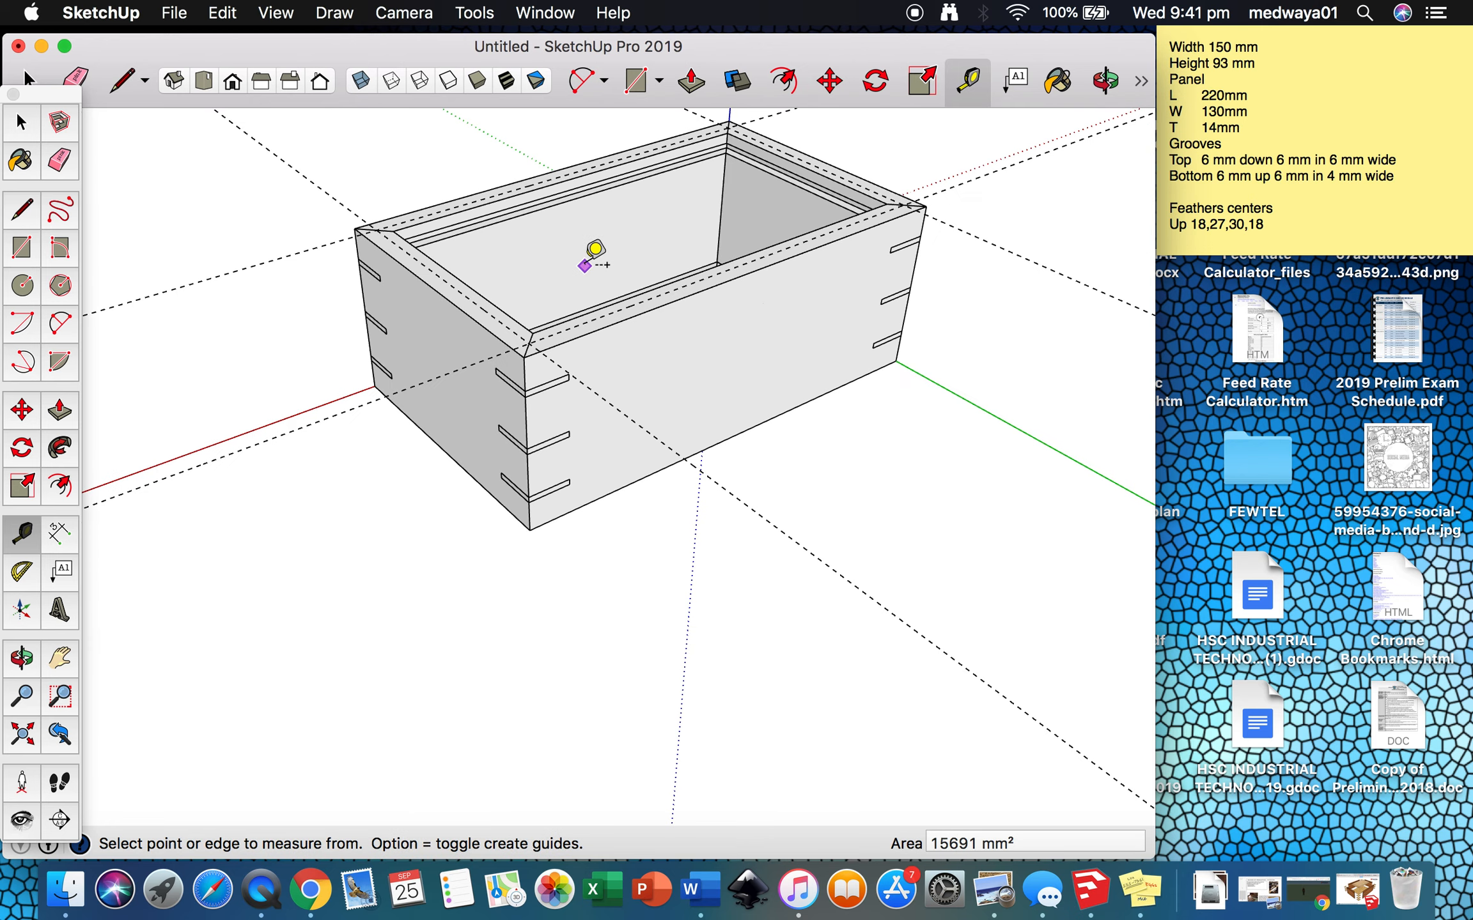
- Draw the panel's rectangle on the rim between the diagonally opposite guide intersections, from the back corner to the front corner
key("r")
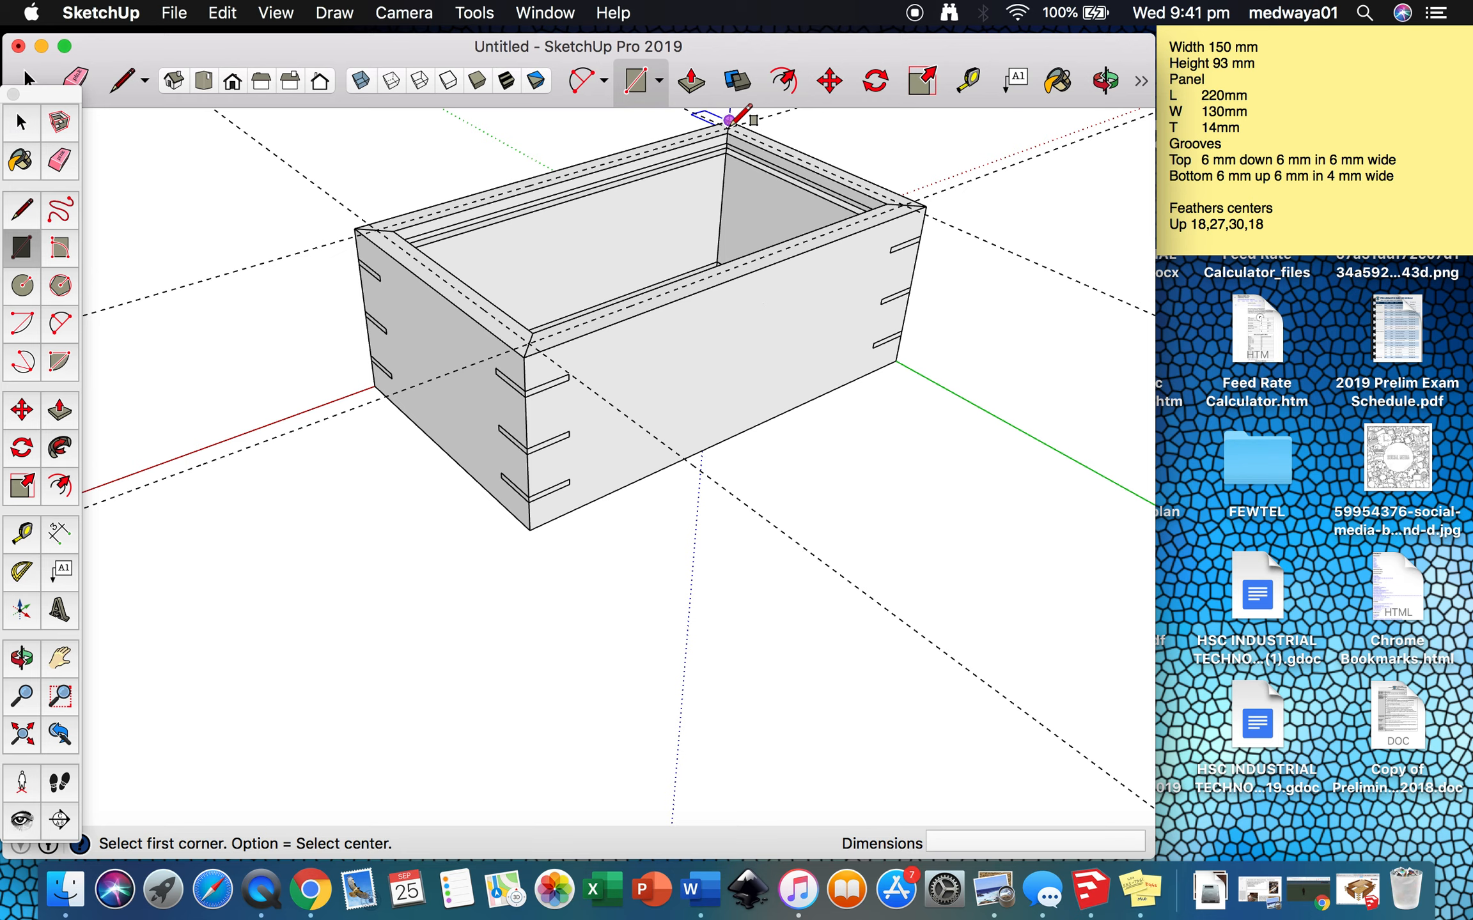
scroll(735, 115, "up", 8)
left_click(728, 127)
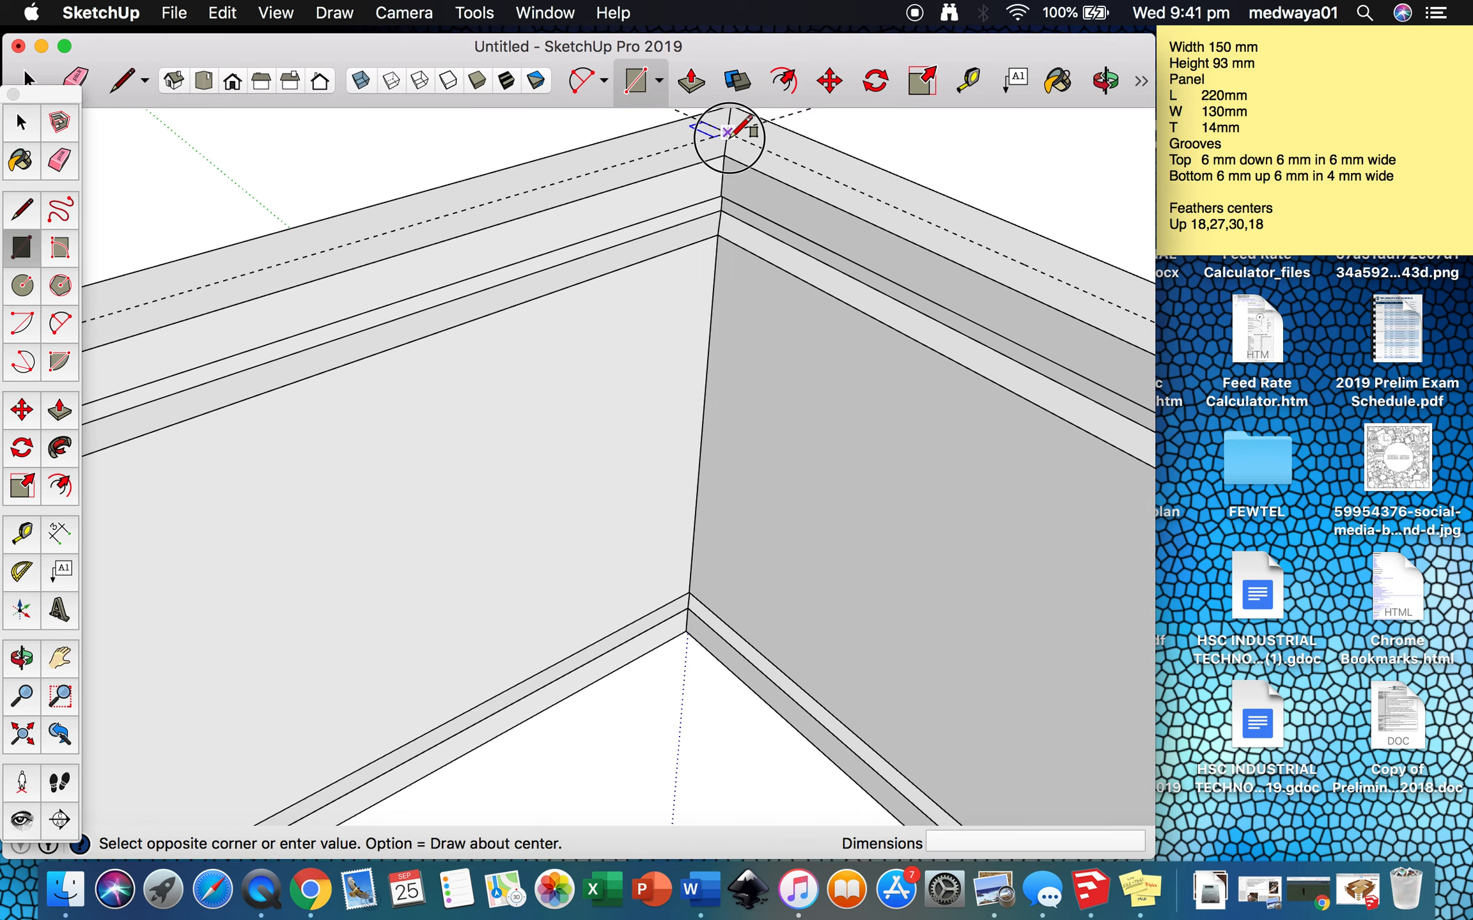
scroll(732, 133, "up", 3)
scroll(732, 133, "down", 8)
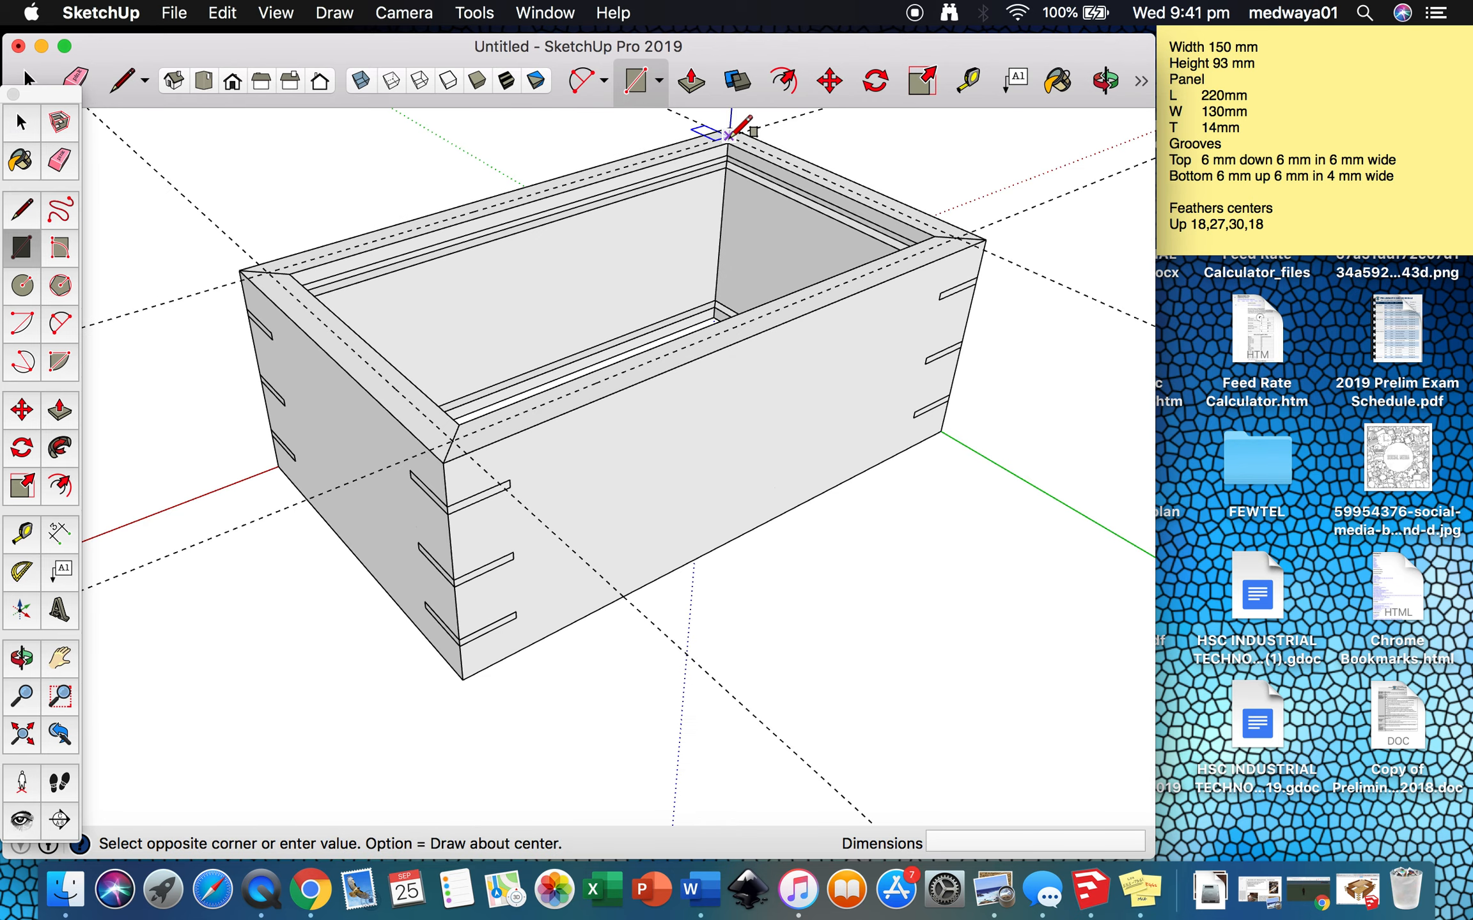
left_click(452, 440)
key("space")
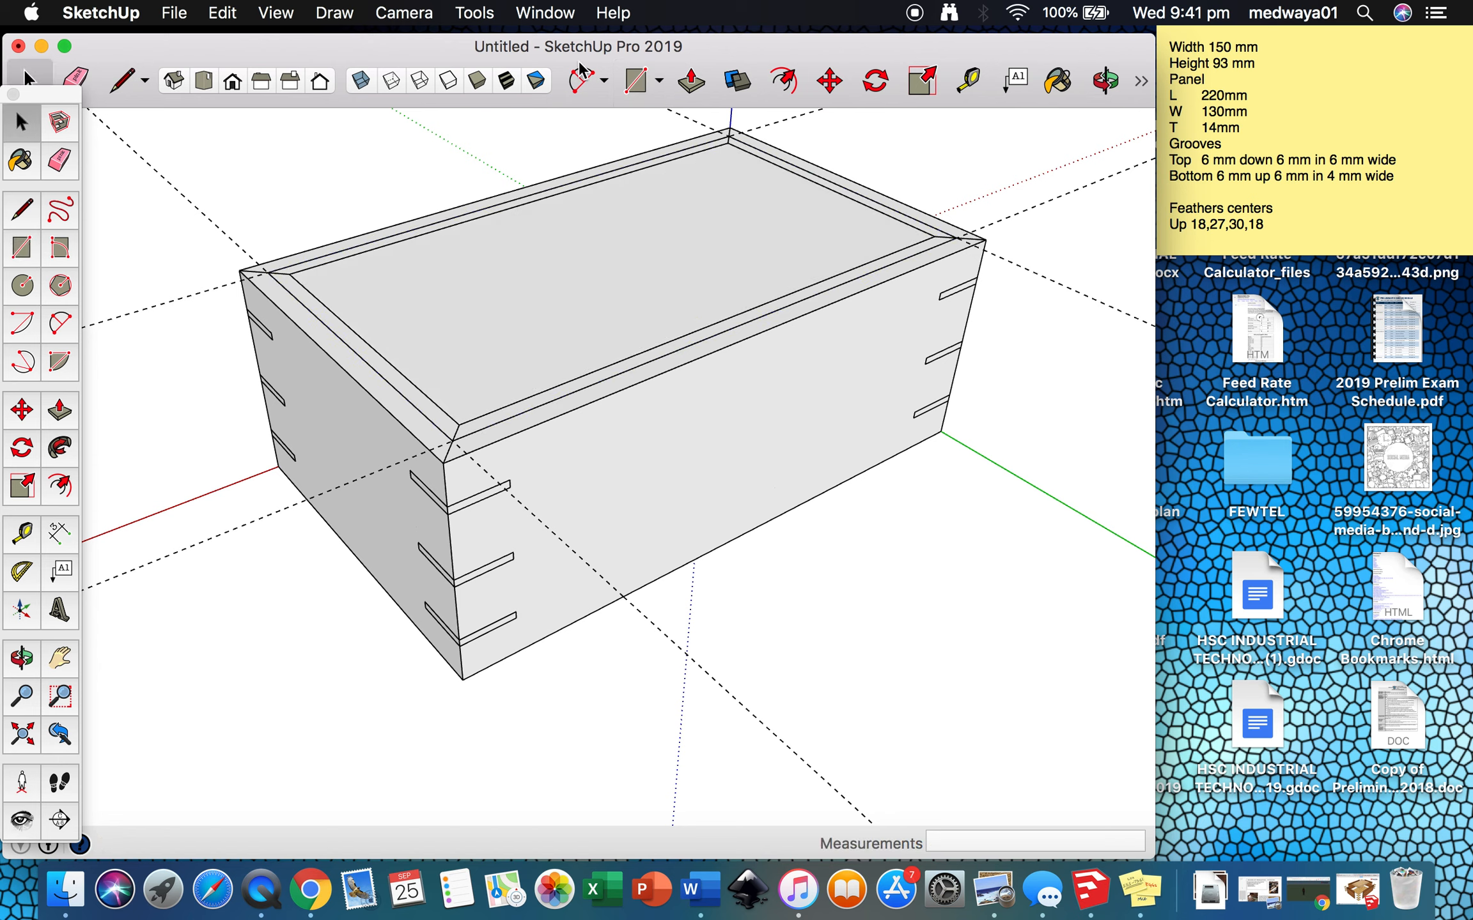
double_click(591, 248)
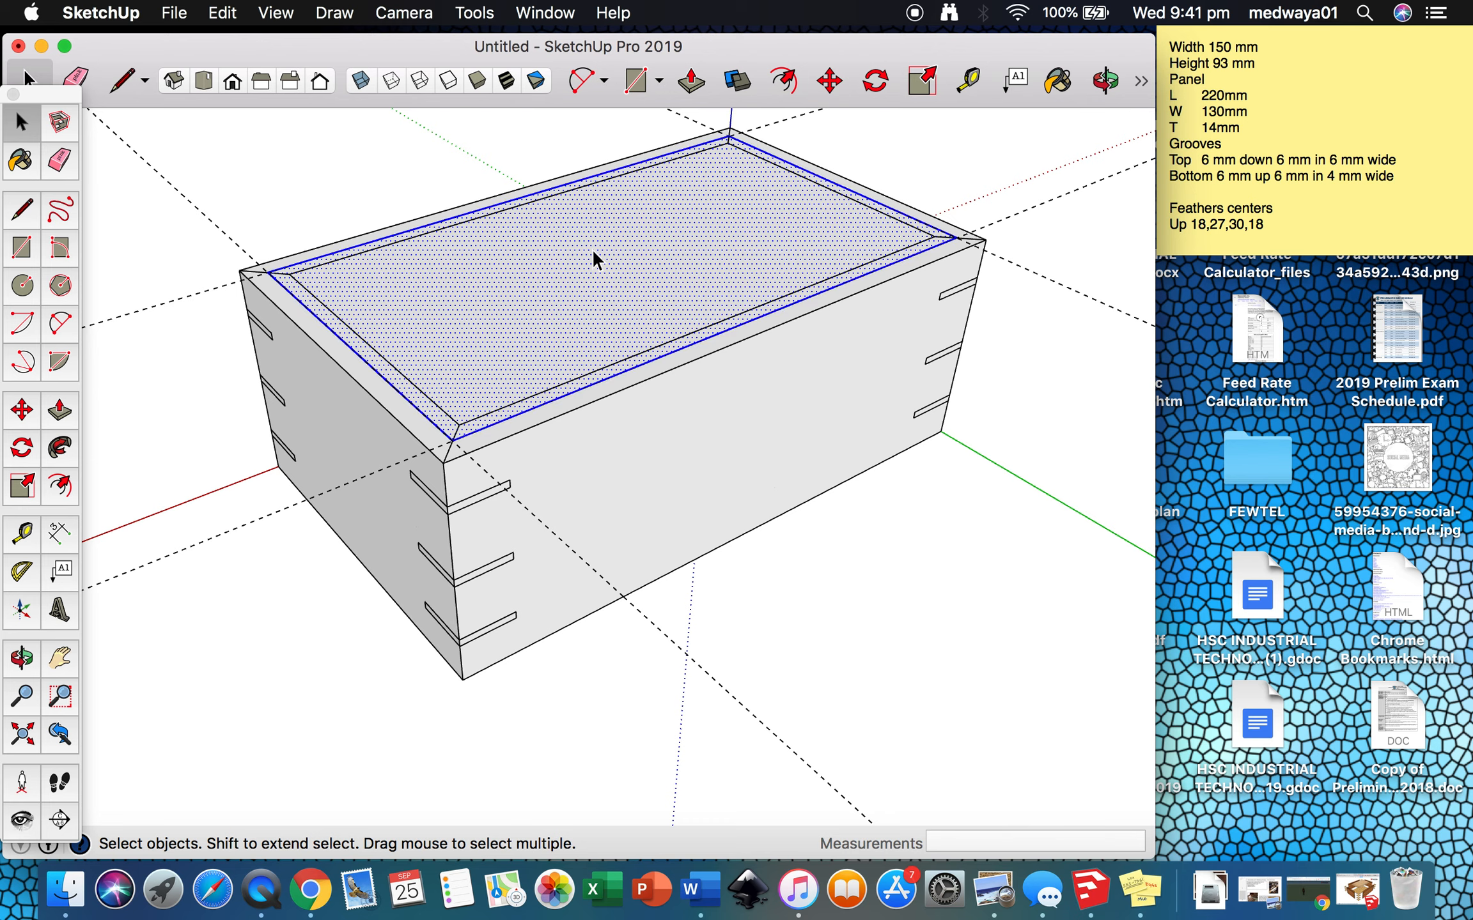
left_click(875, 538)
- Measure the panel rectangle's width and length between its opposite edges
key("t")
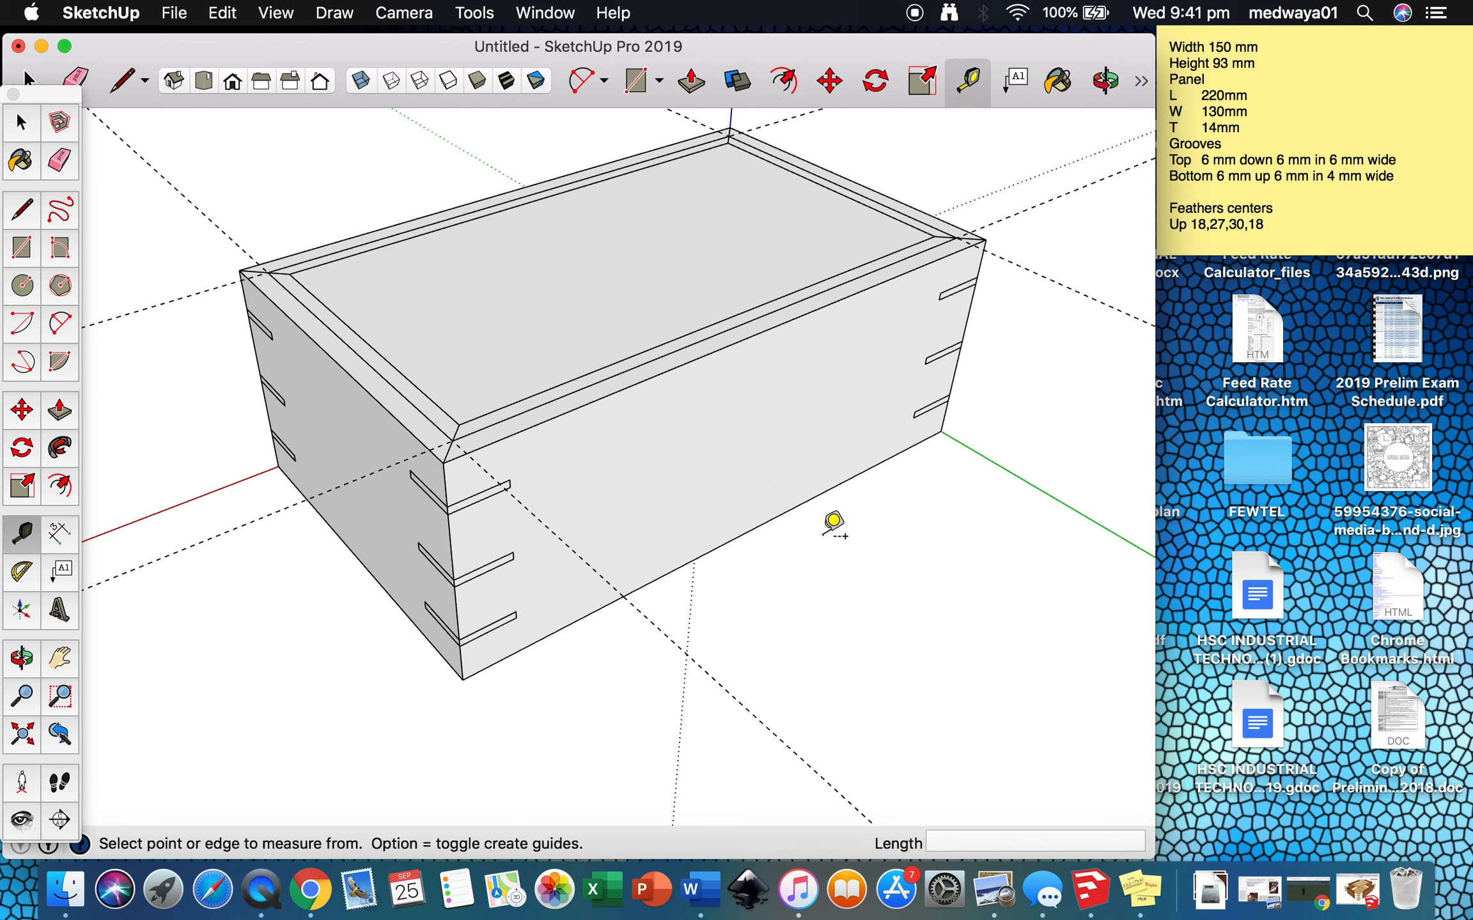
left_click(524, 409)
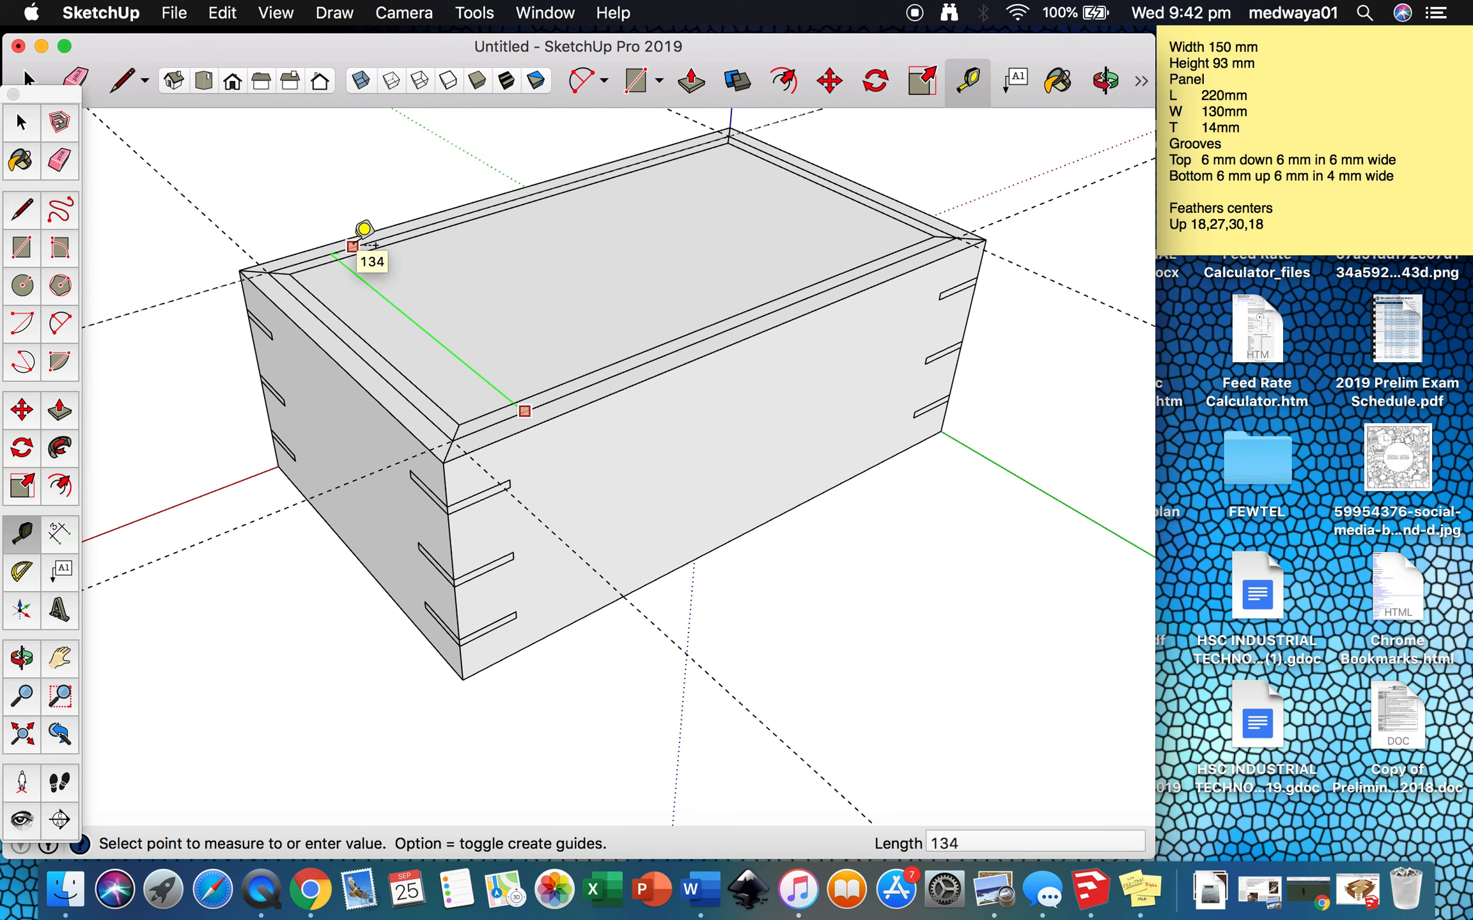
left_click(350, 345)
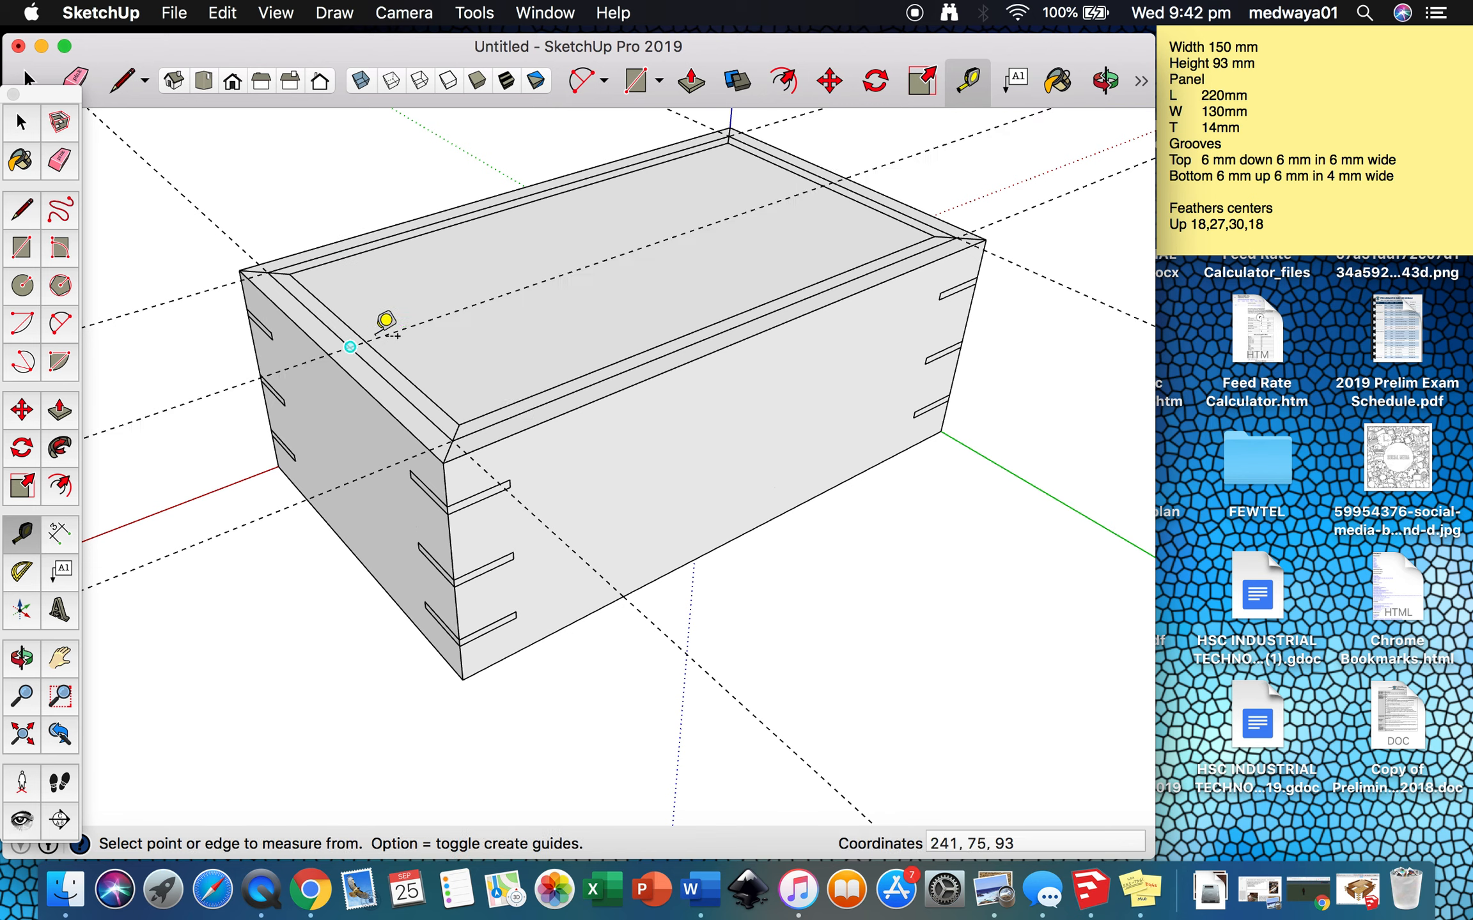
left_click(870, 178)
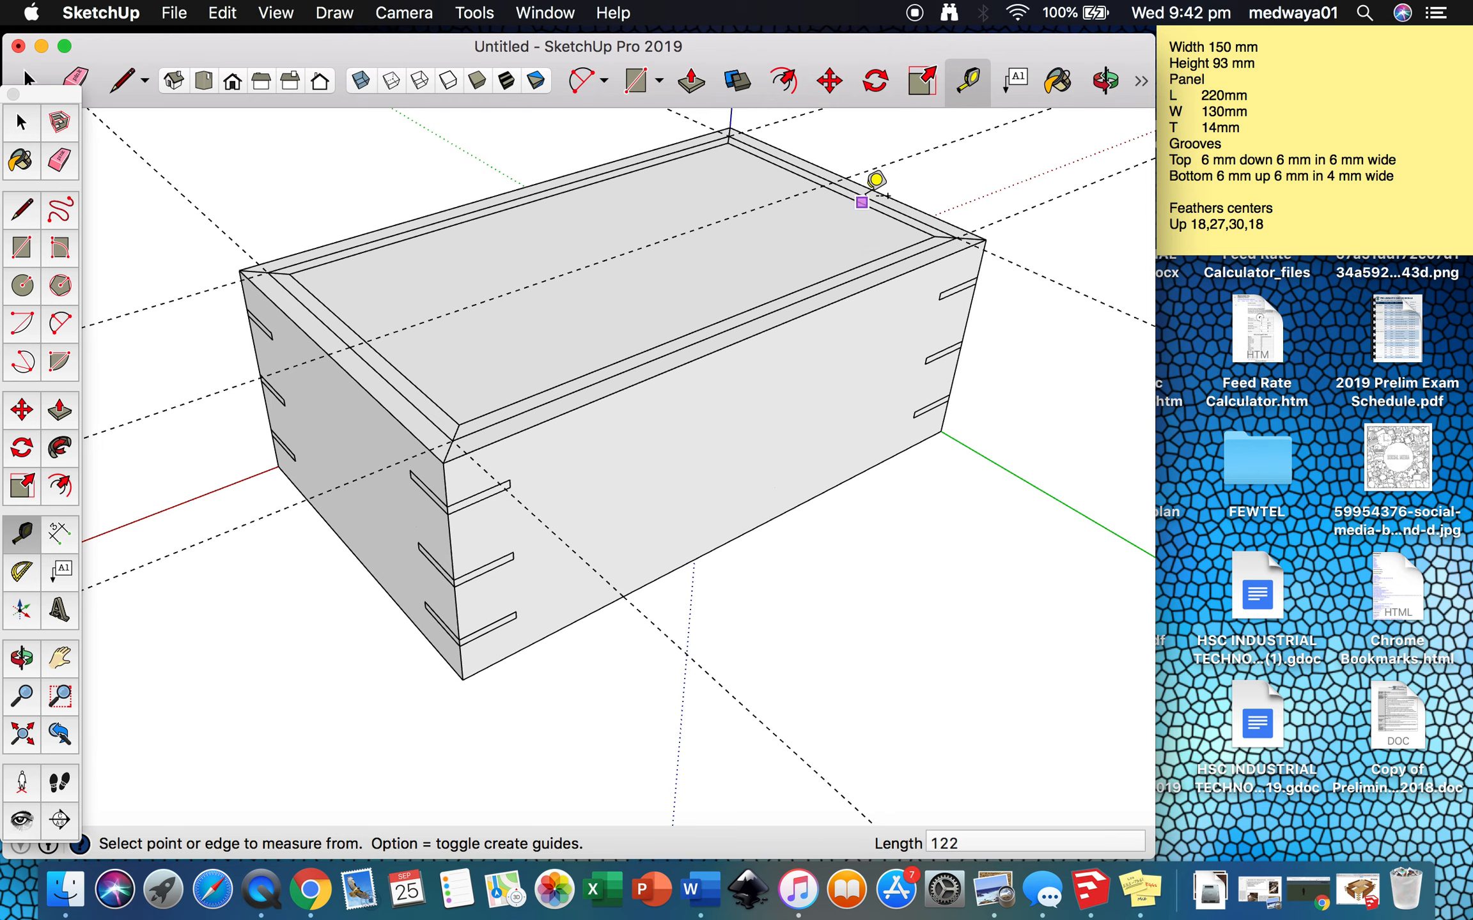
scroll(876, 179, "up", 5)
left_click(884, 181)
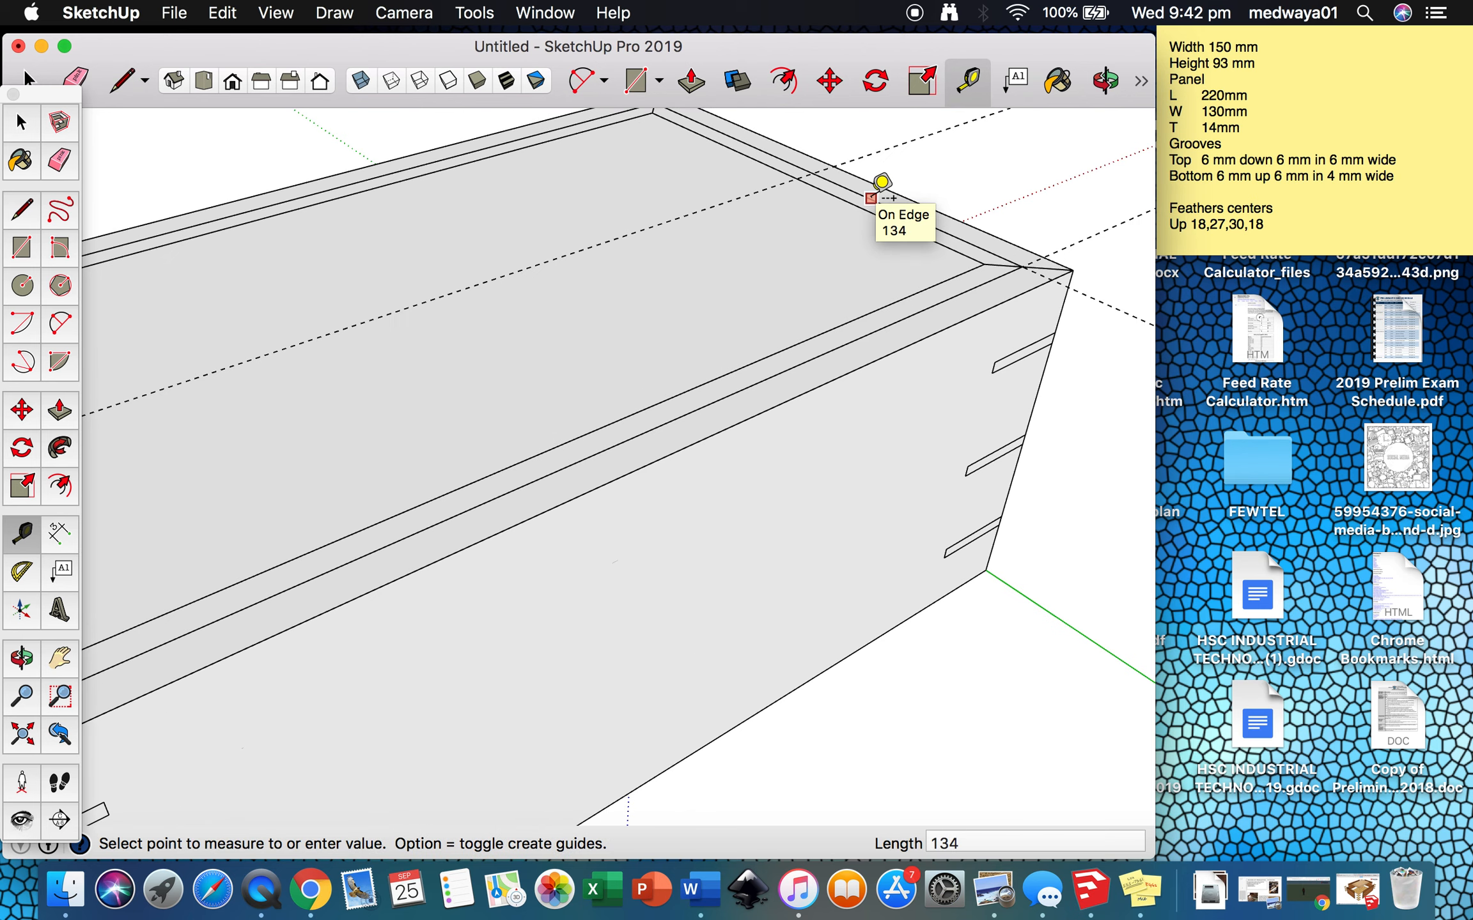
scroll(879, 185, "down", 6)
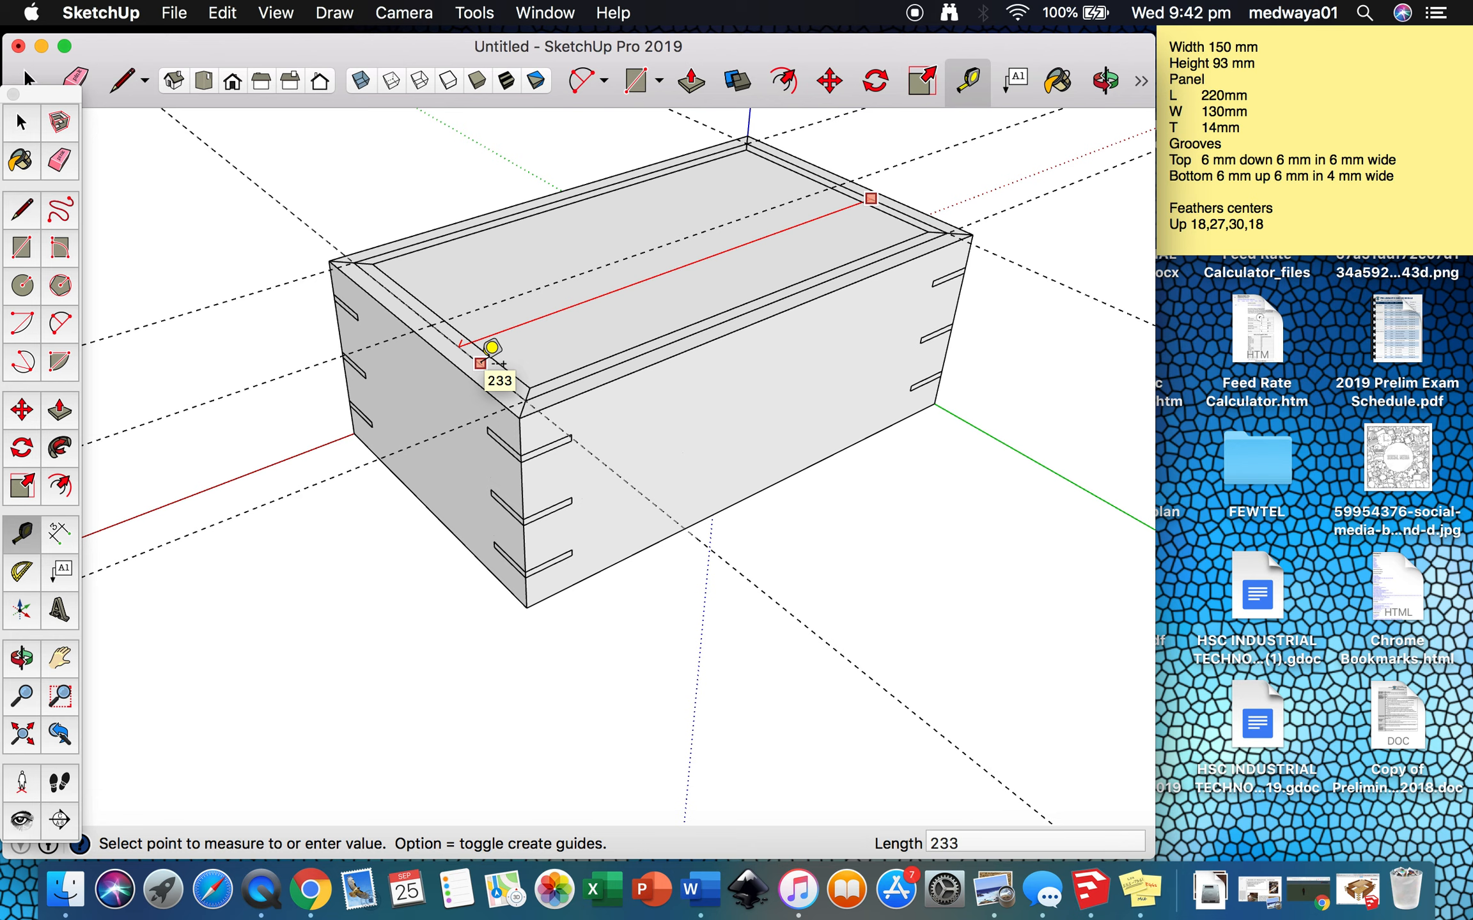
left_click(492, 351)
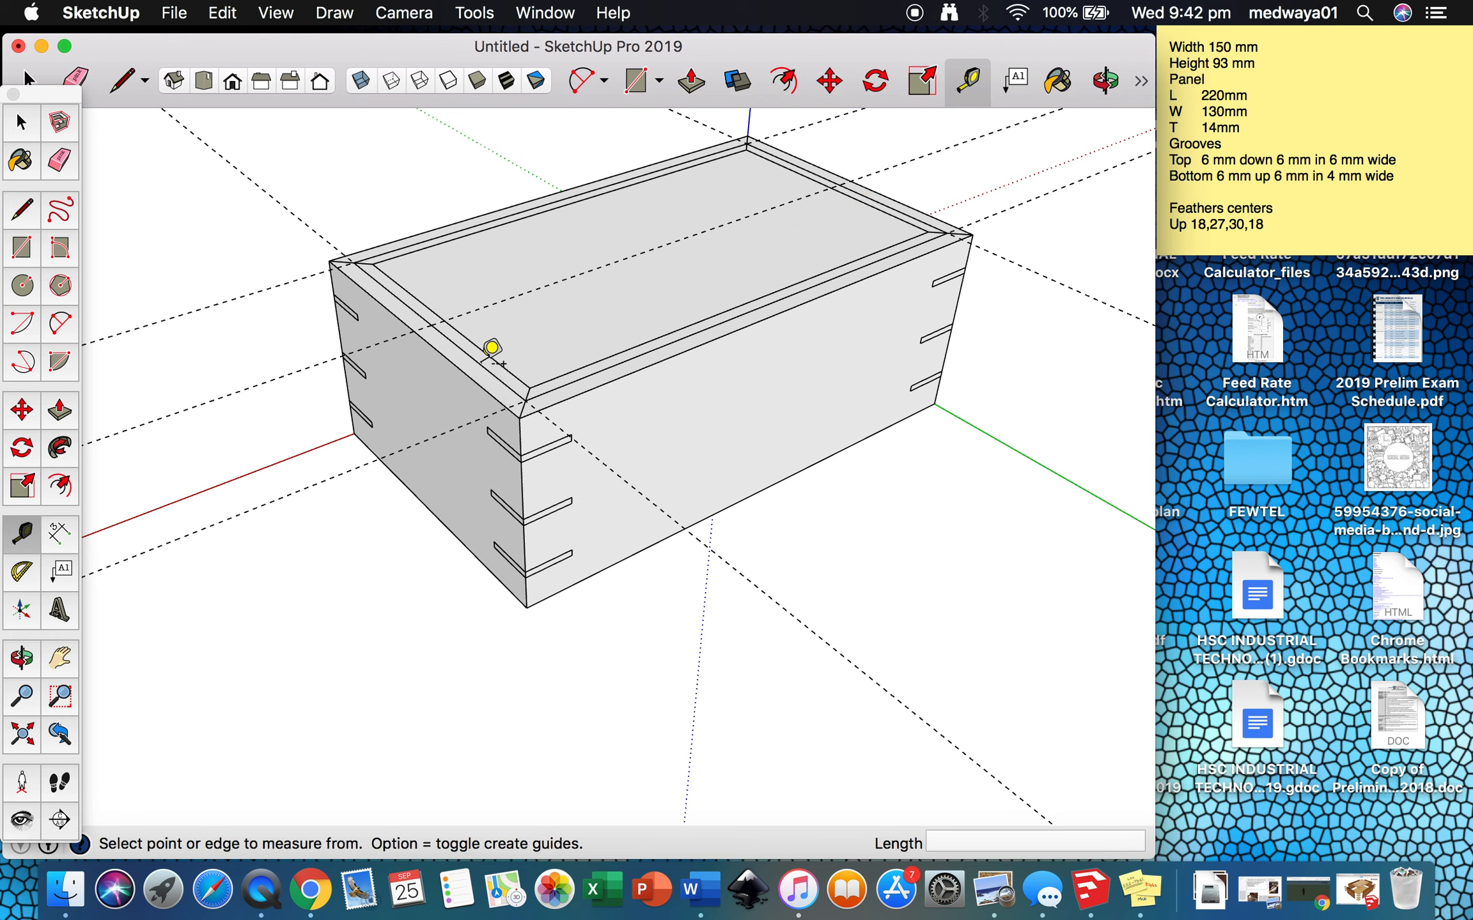
key("space")
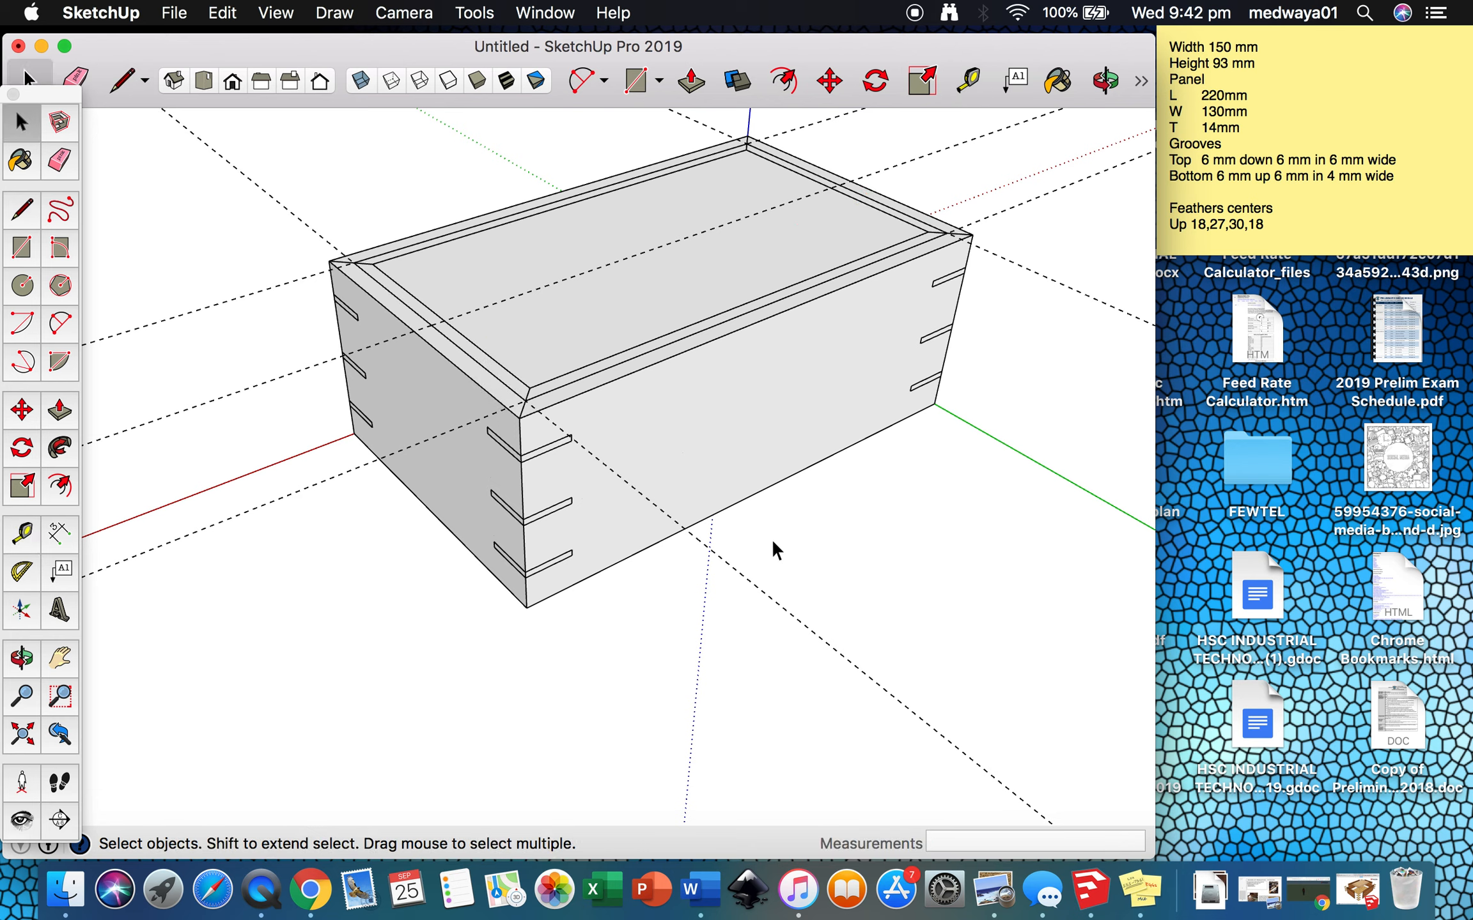
- Switch to the Stickies note and change the panel dimensions to L 234mm and W 136mm
left_click(1239, 110)
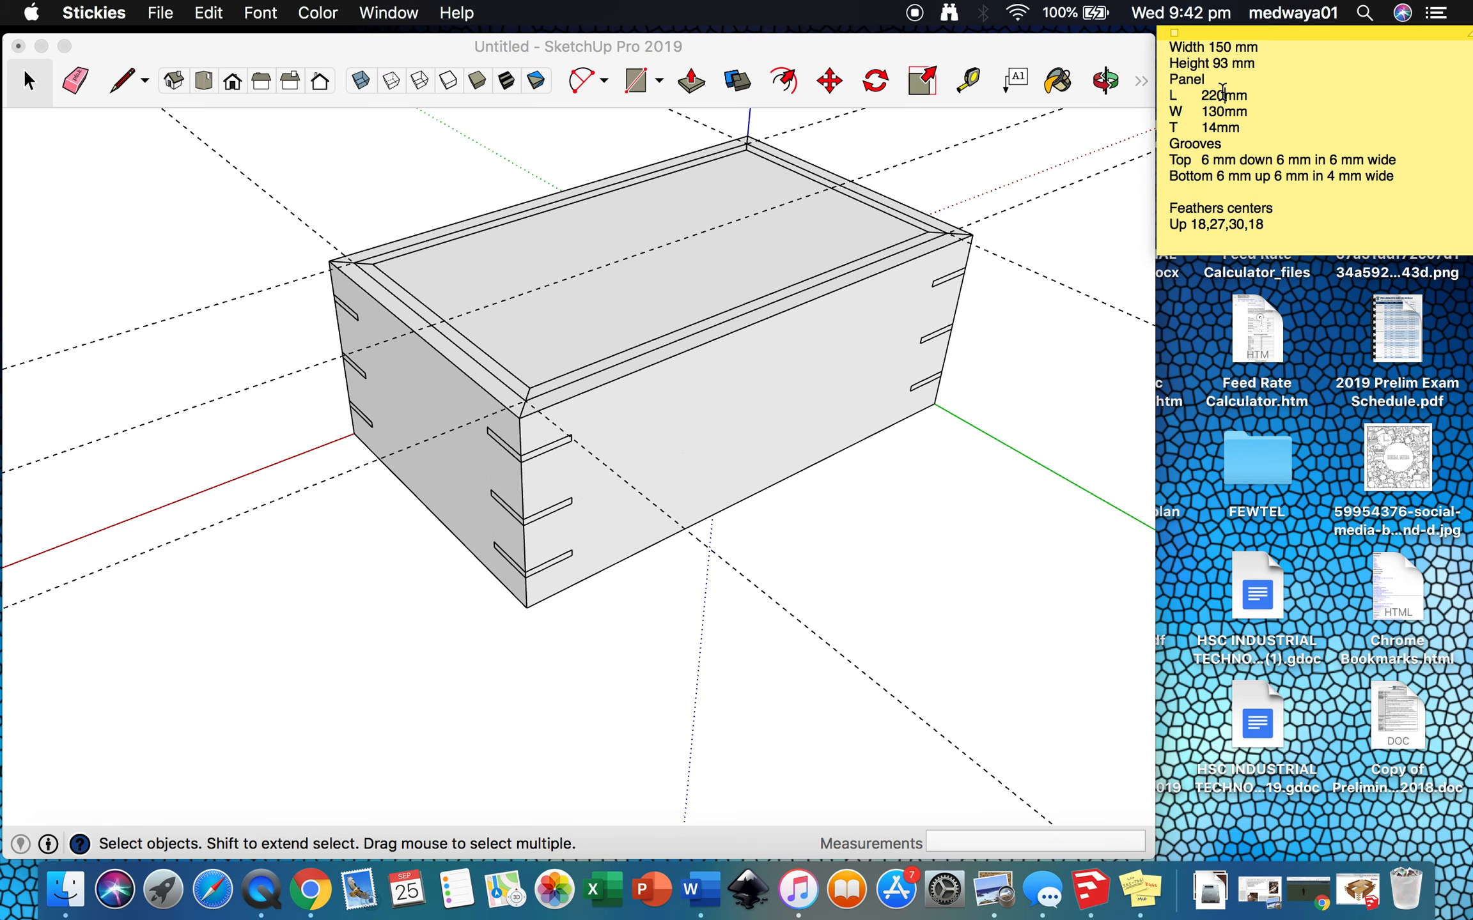
left_click(1222, 95)
key("BackSpace")
key("BackSpace")
type("34")
left_click(1224, 112)
key("BackSpace")
type("6")
left_click(890, 470)
- Push/Pull the panel's rectangular face on the box up by 6 mm
key("p")
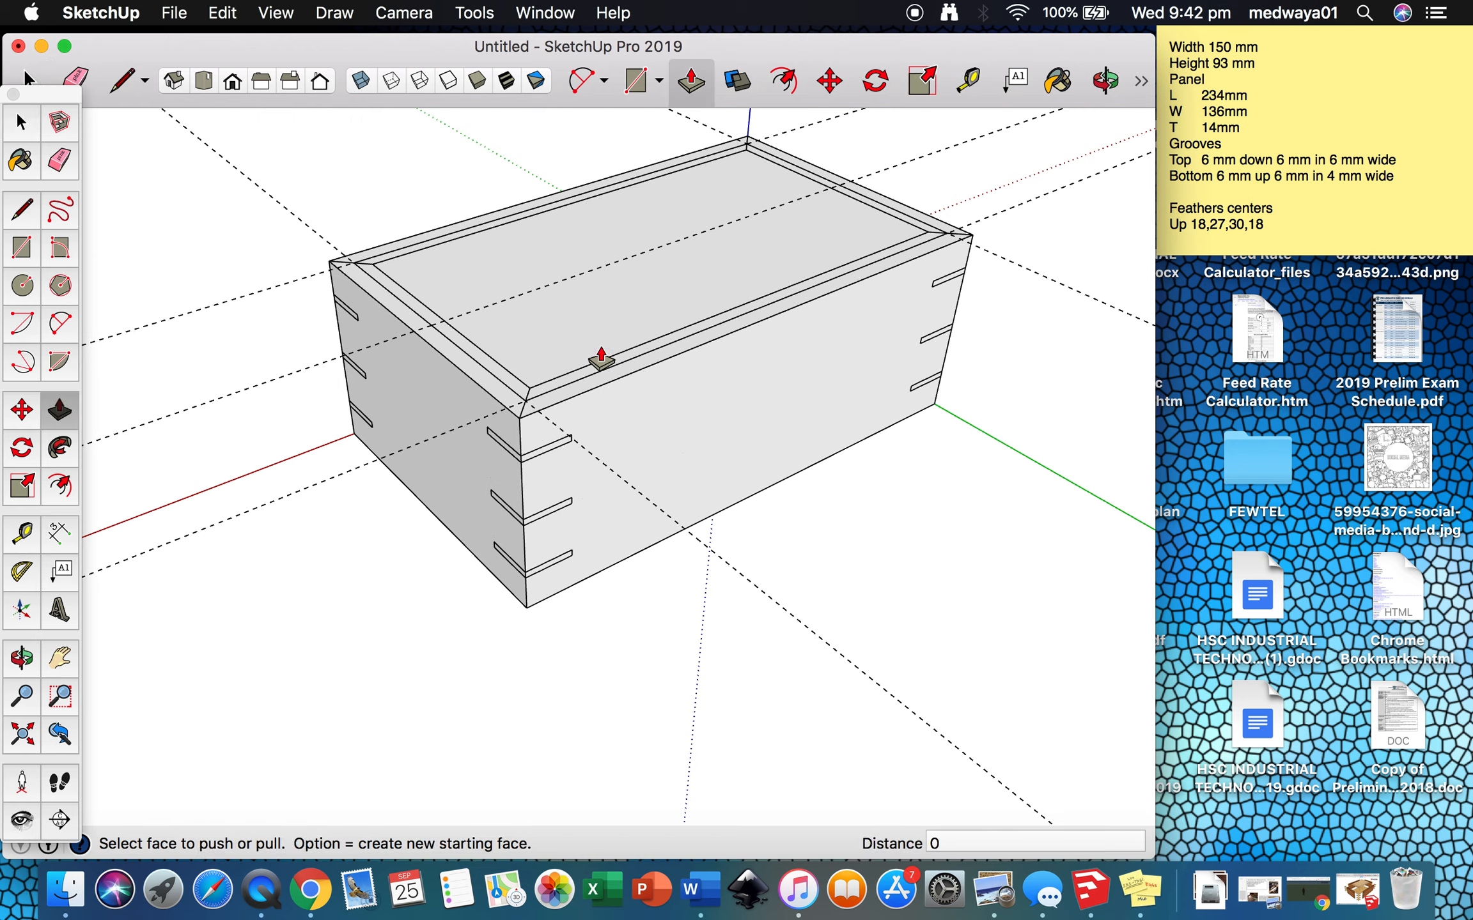
left_click(600, 346)
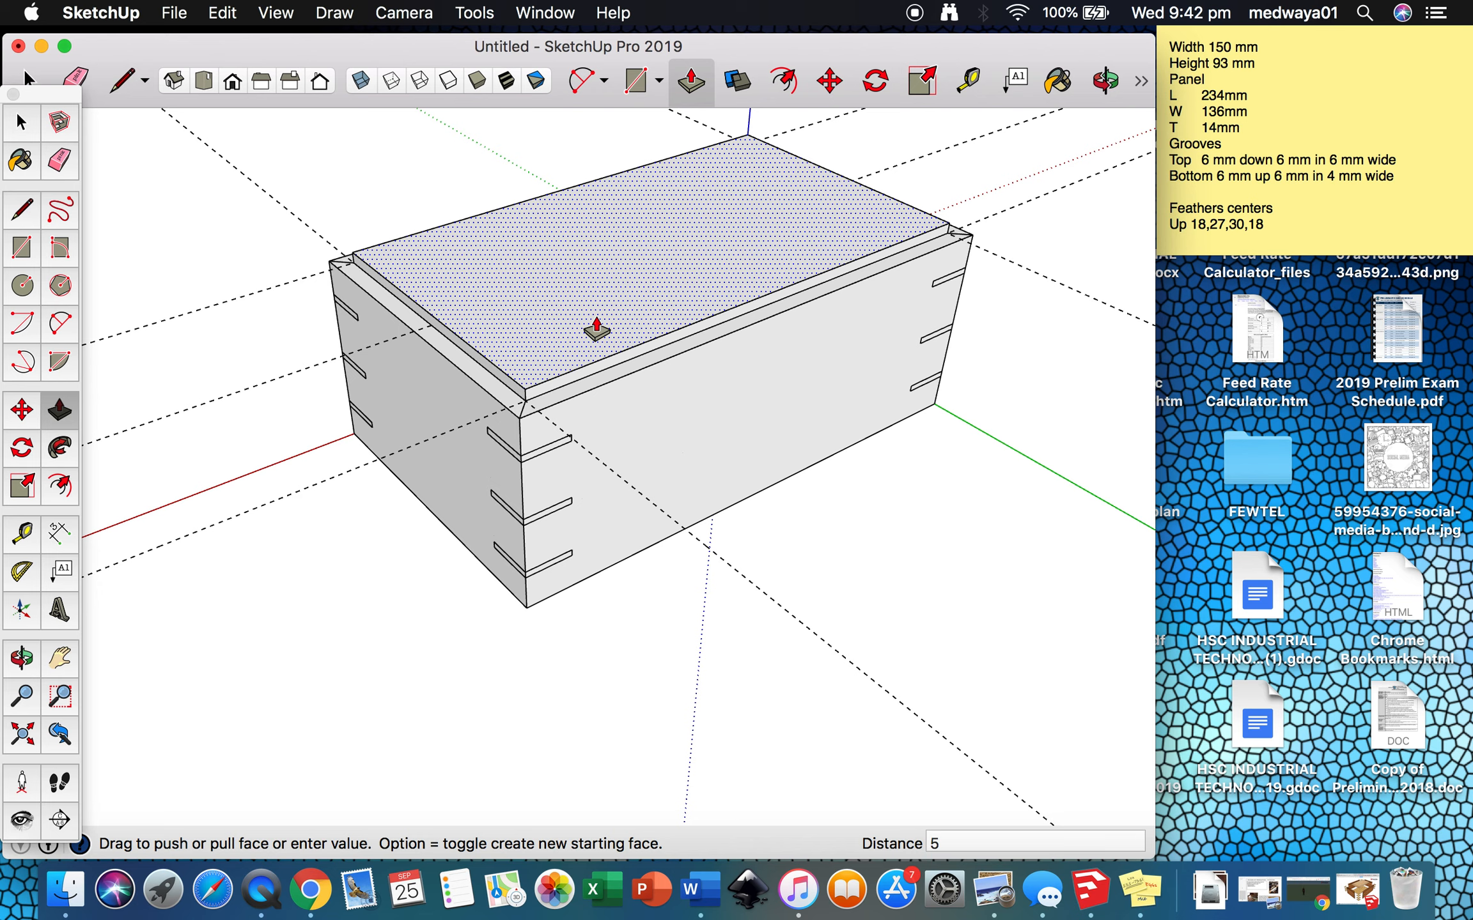
left_click(597, 331)
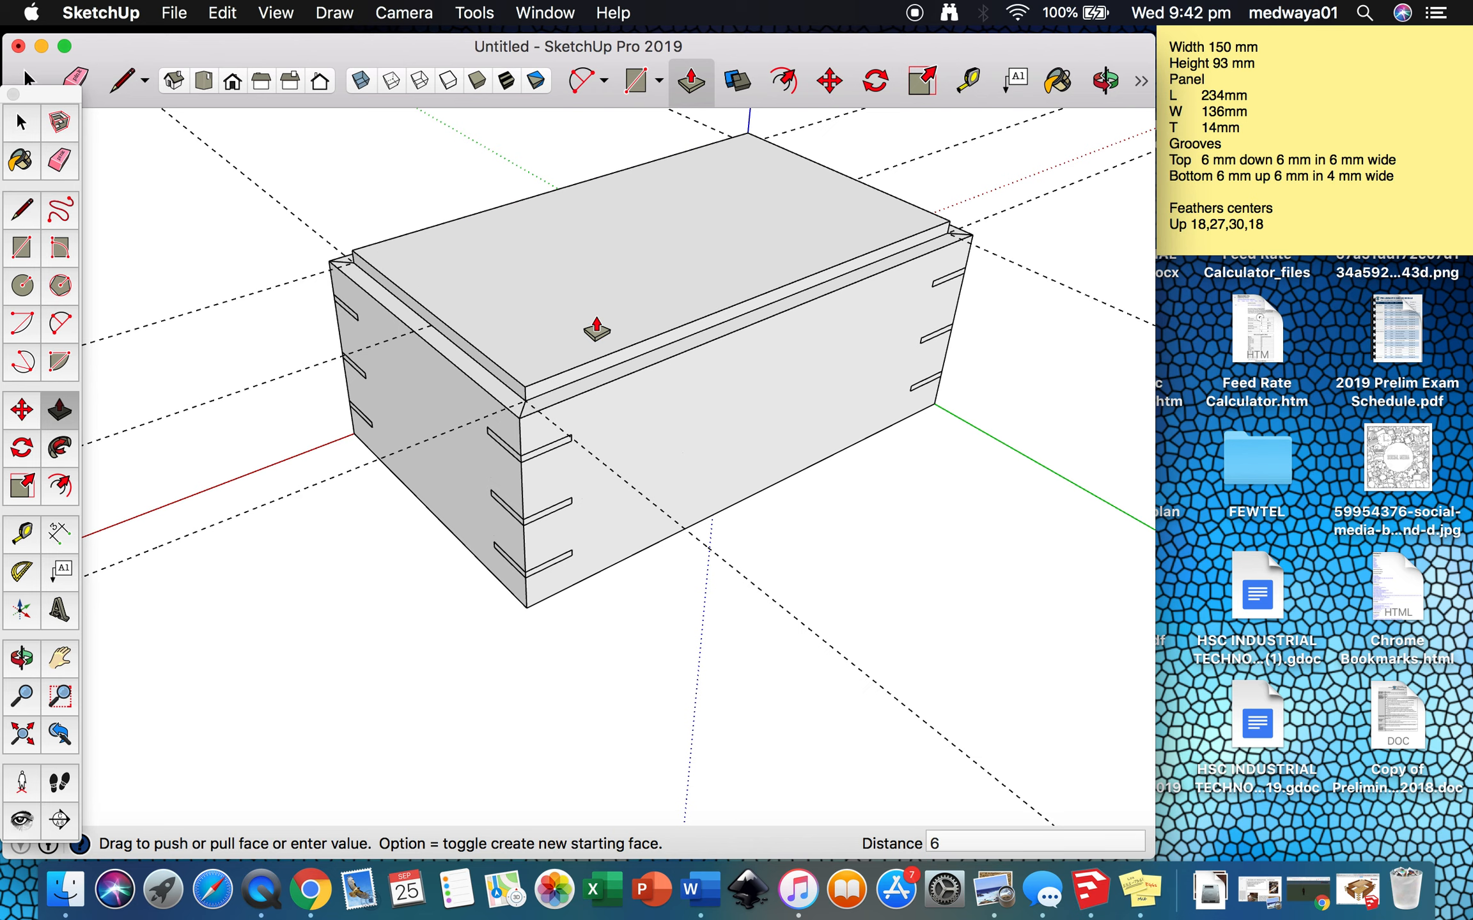
key("space")
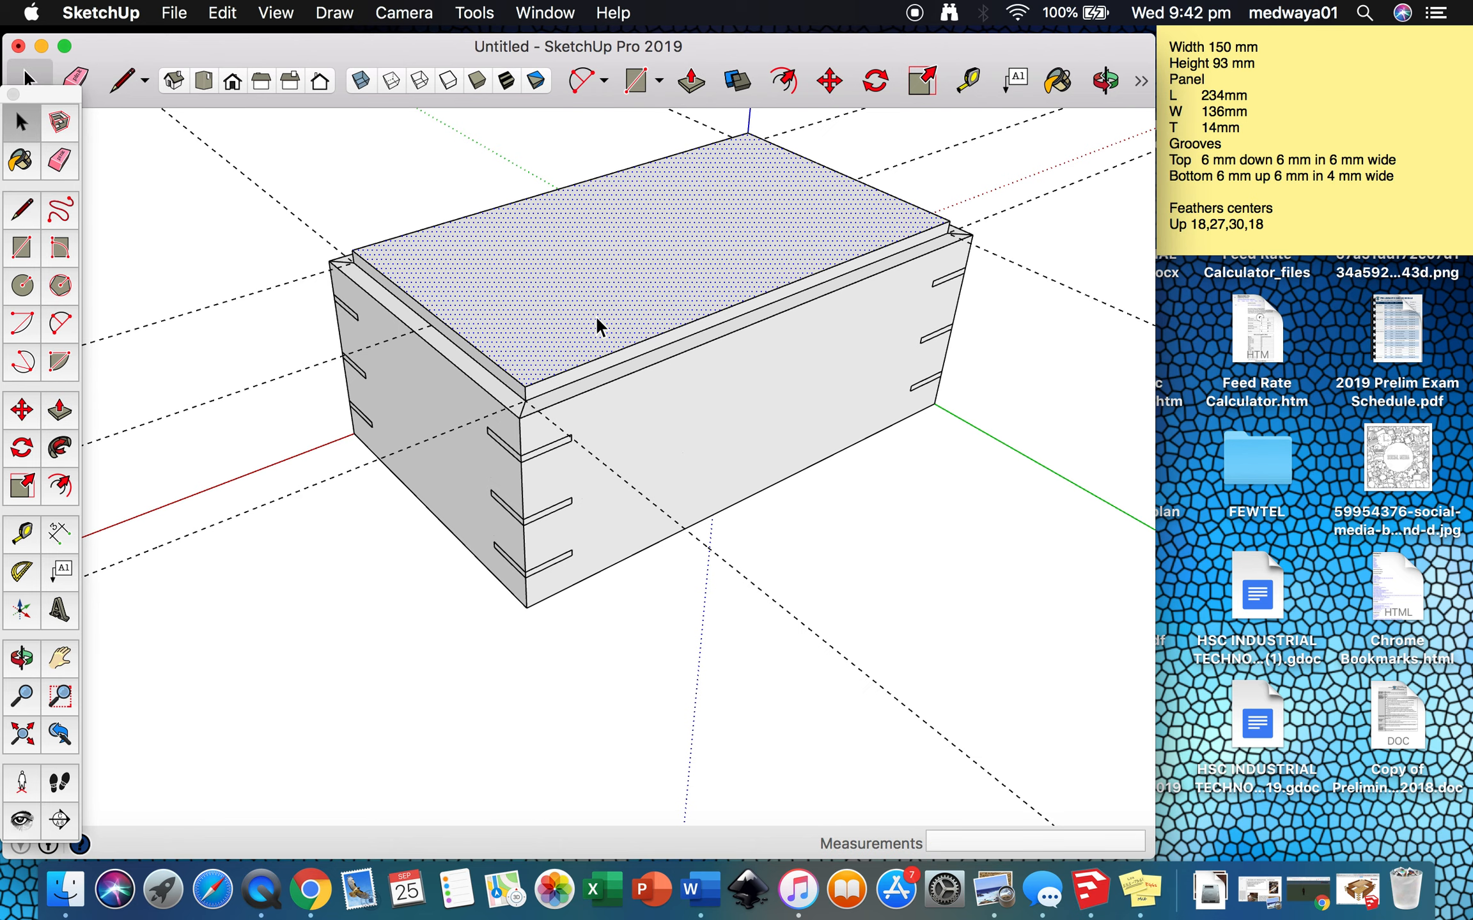
- Select the raised panel's top face with its connected edges and side faces and make them a group
double_click(597, 317)
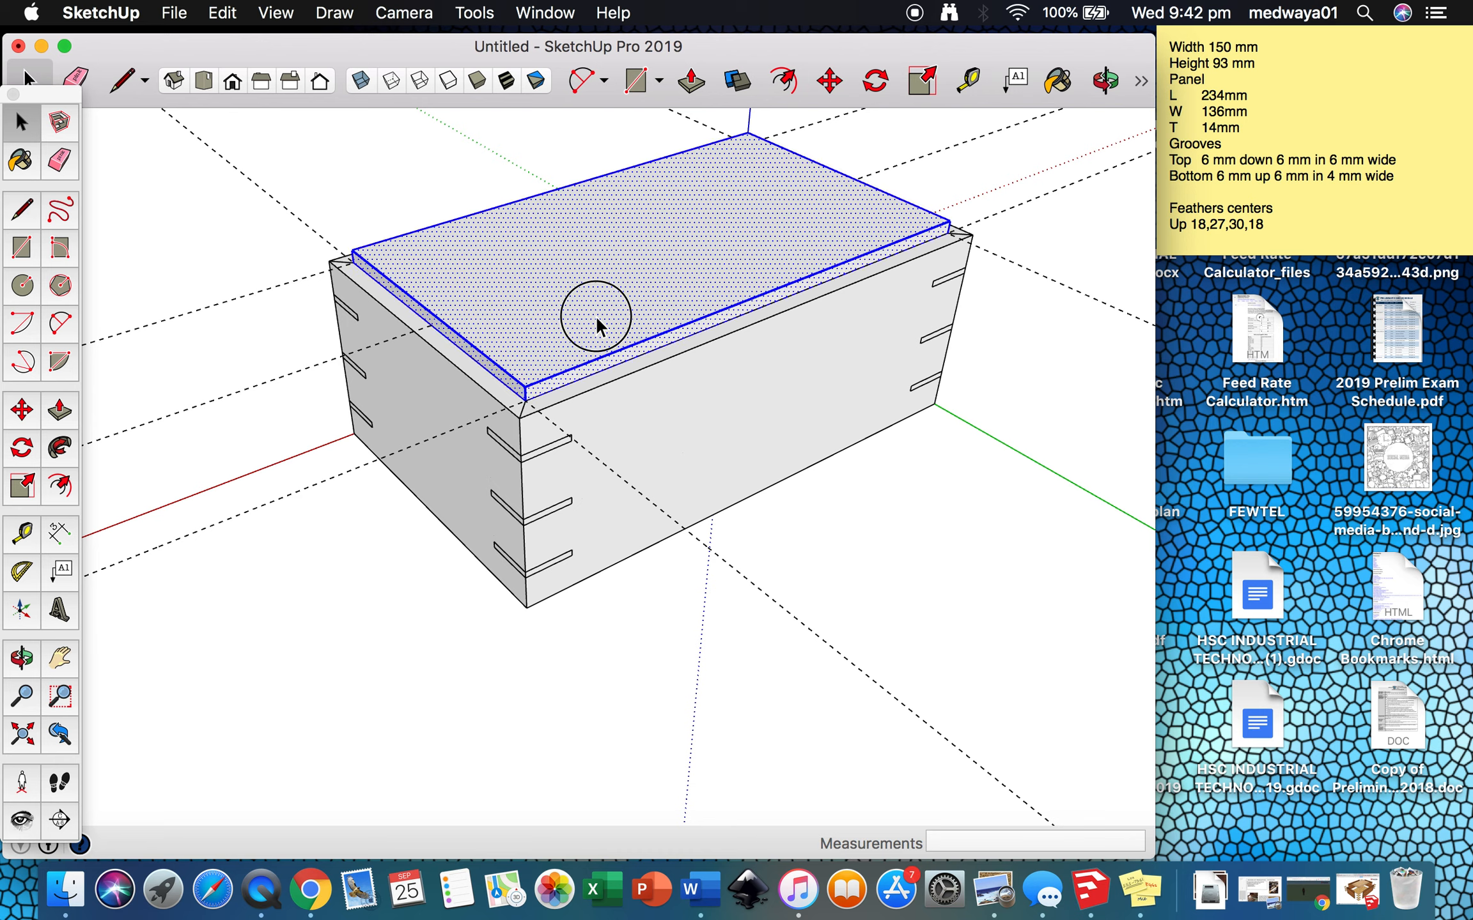
right_click(596, 316)
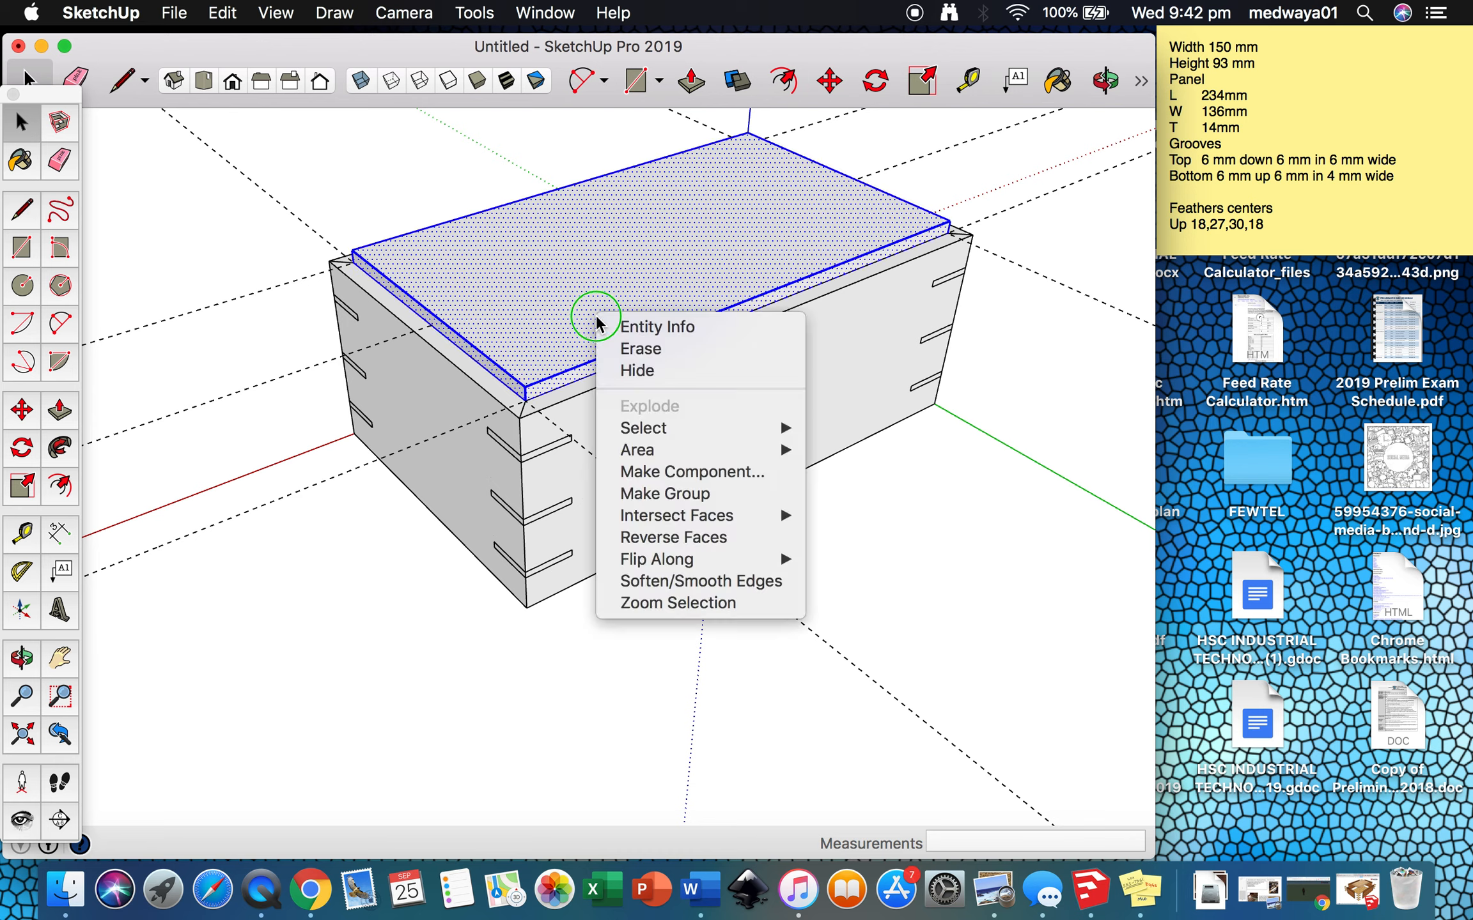
left_click(666, 492)
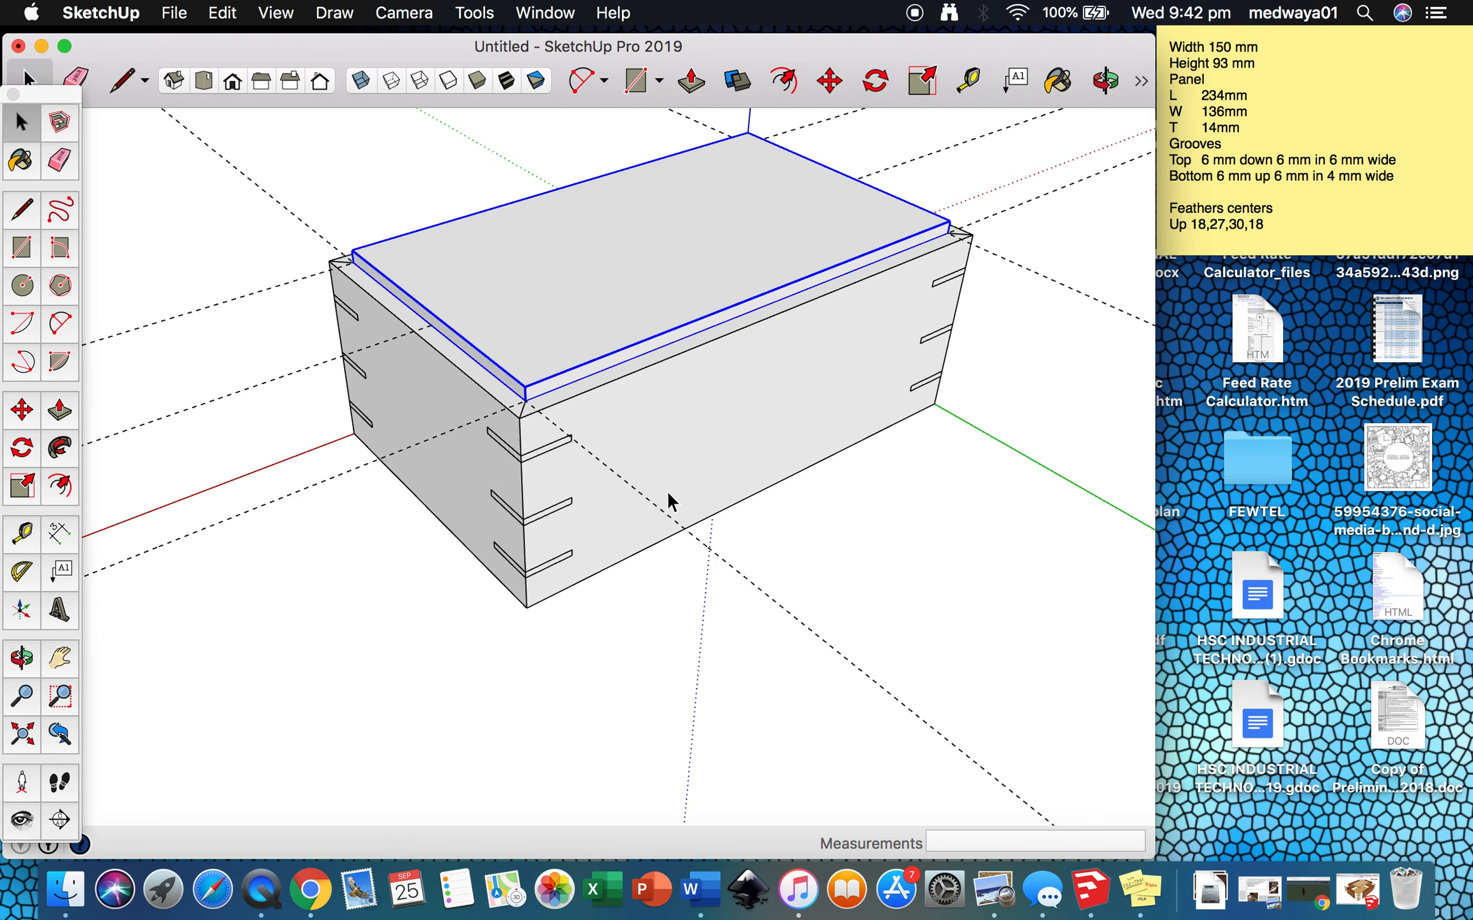
- Open the panel group for editing and offset its top face outline 7 mm inward
double_click(576, 322)
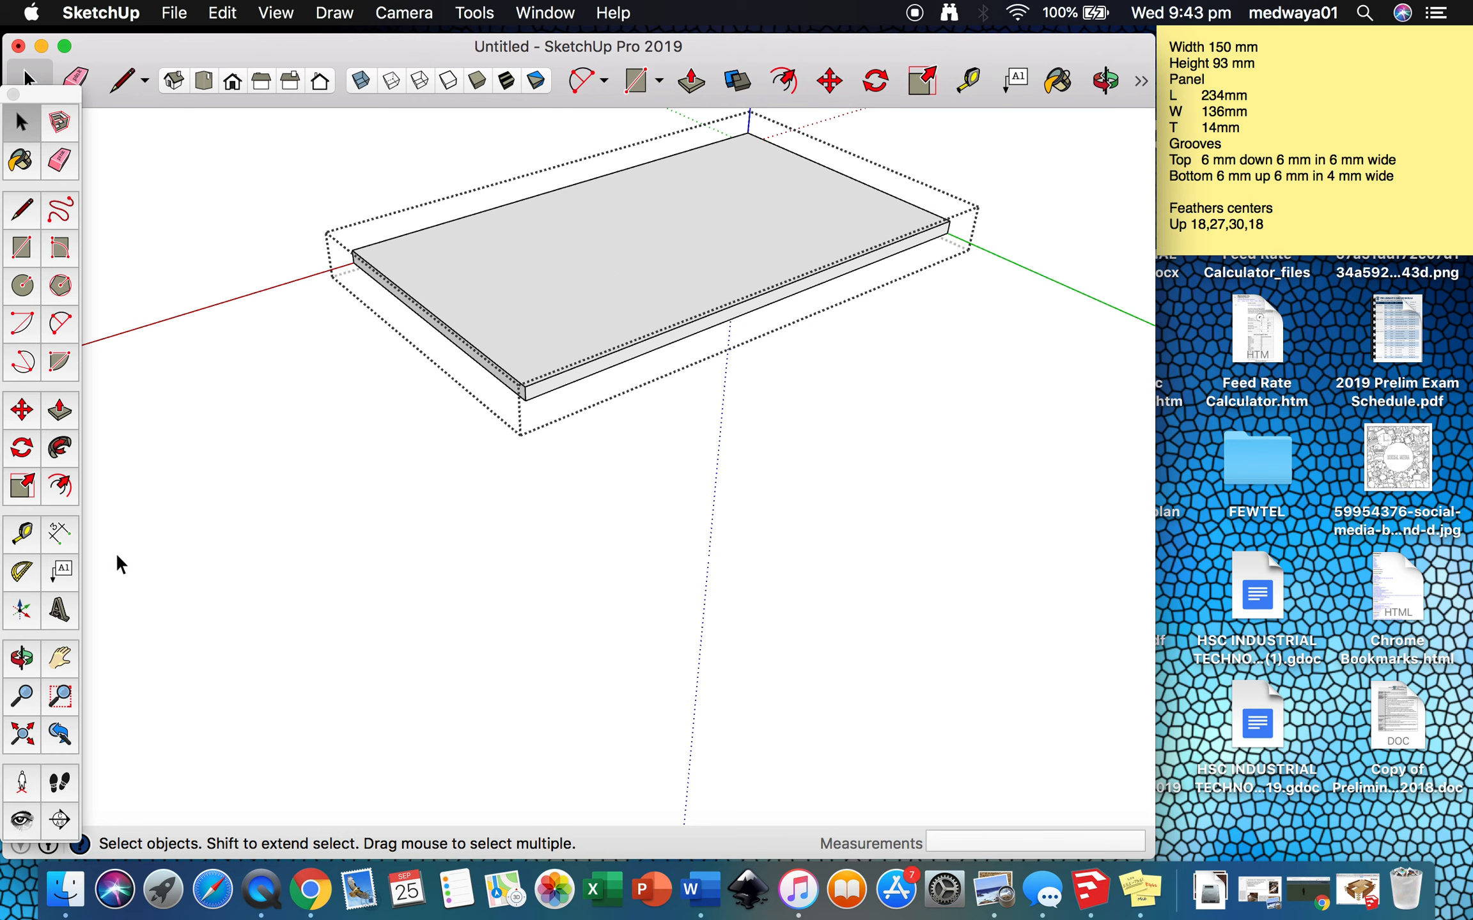
left_click(67, 489)
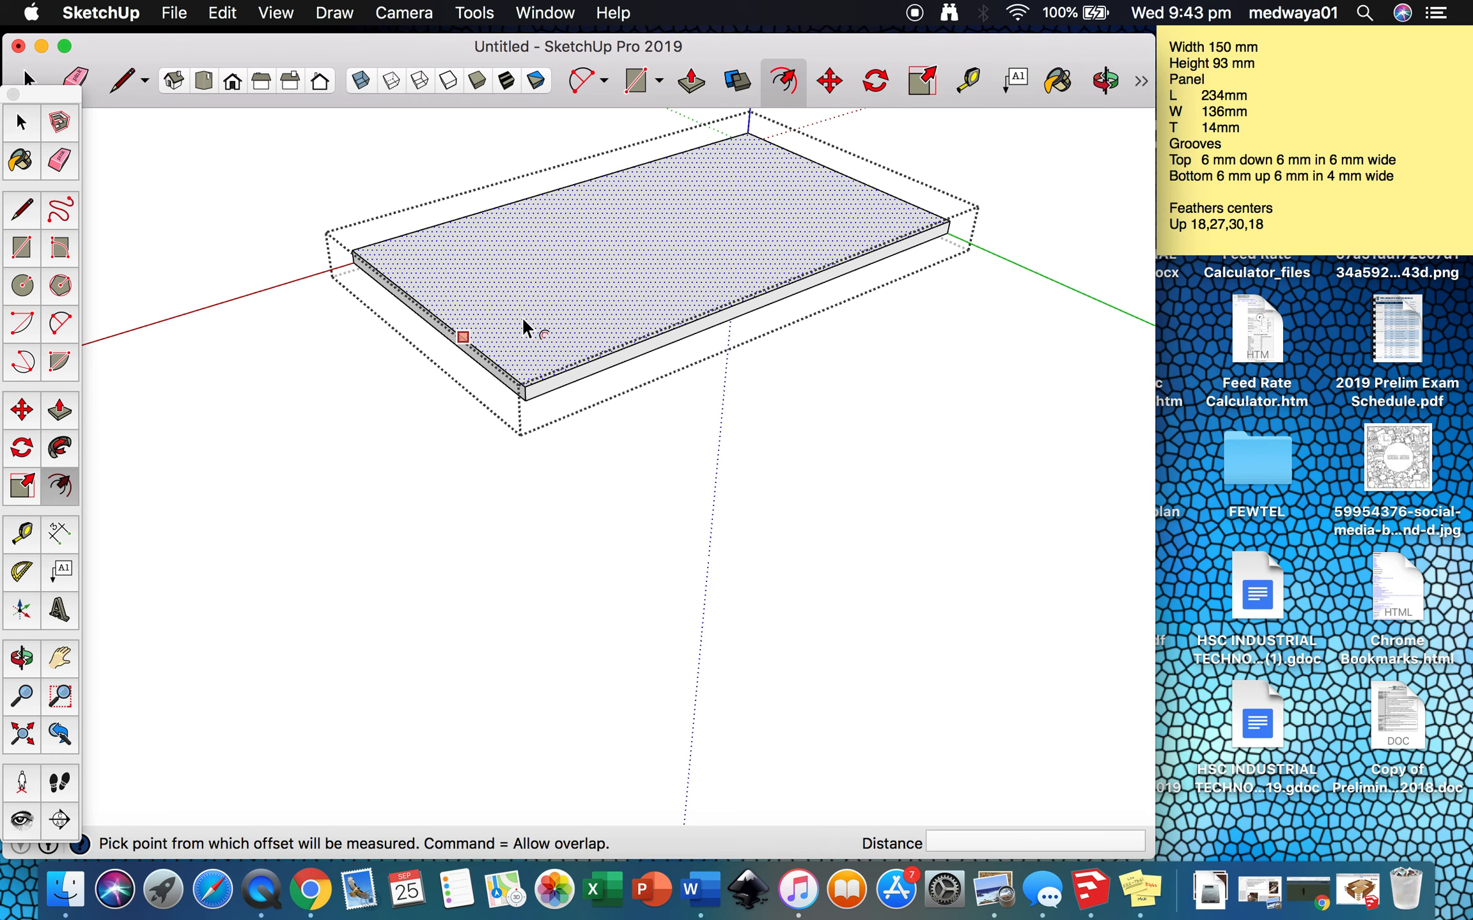
left_click(469, 327)
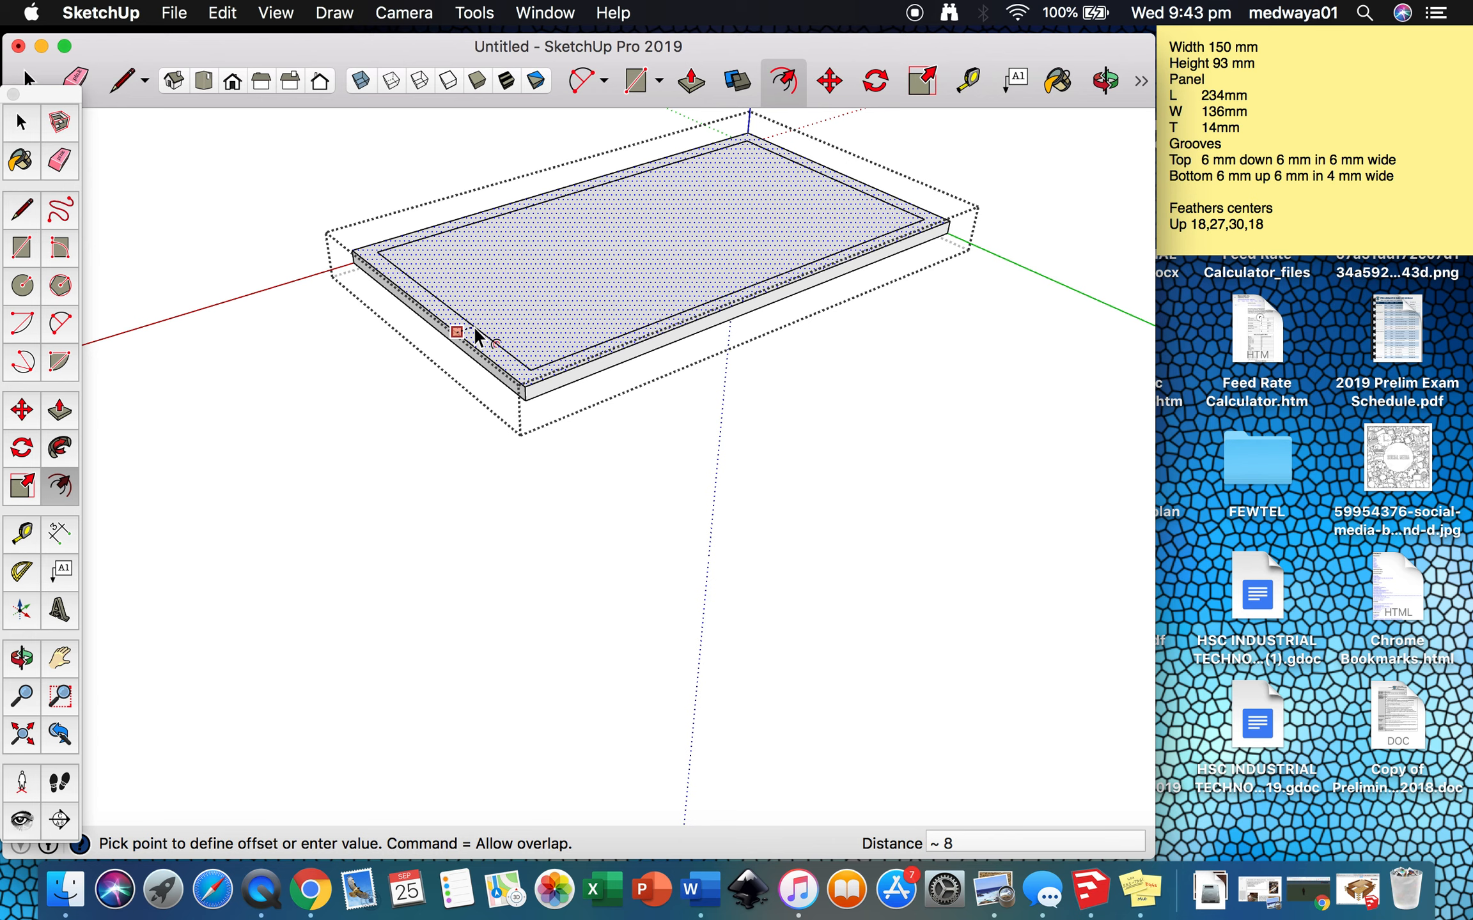
type("7")
key("Return")
key("space")
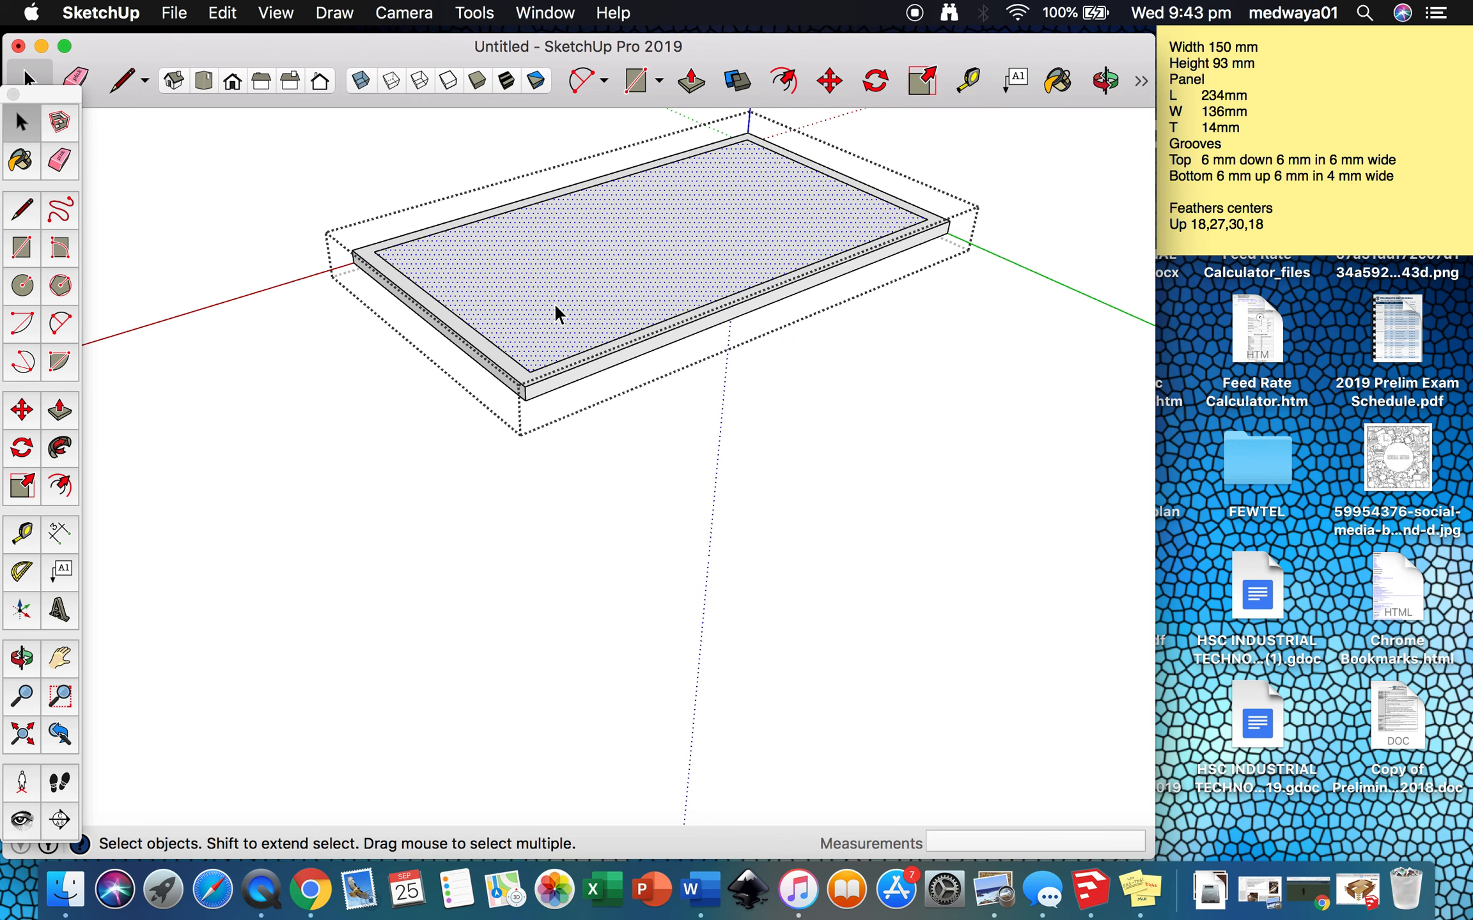
- Push/Pull the inner rectangle of the panel's top face up by 6 mm
double_click(571, 296)
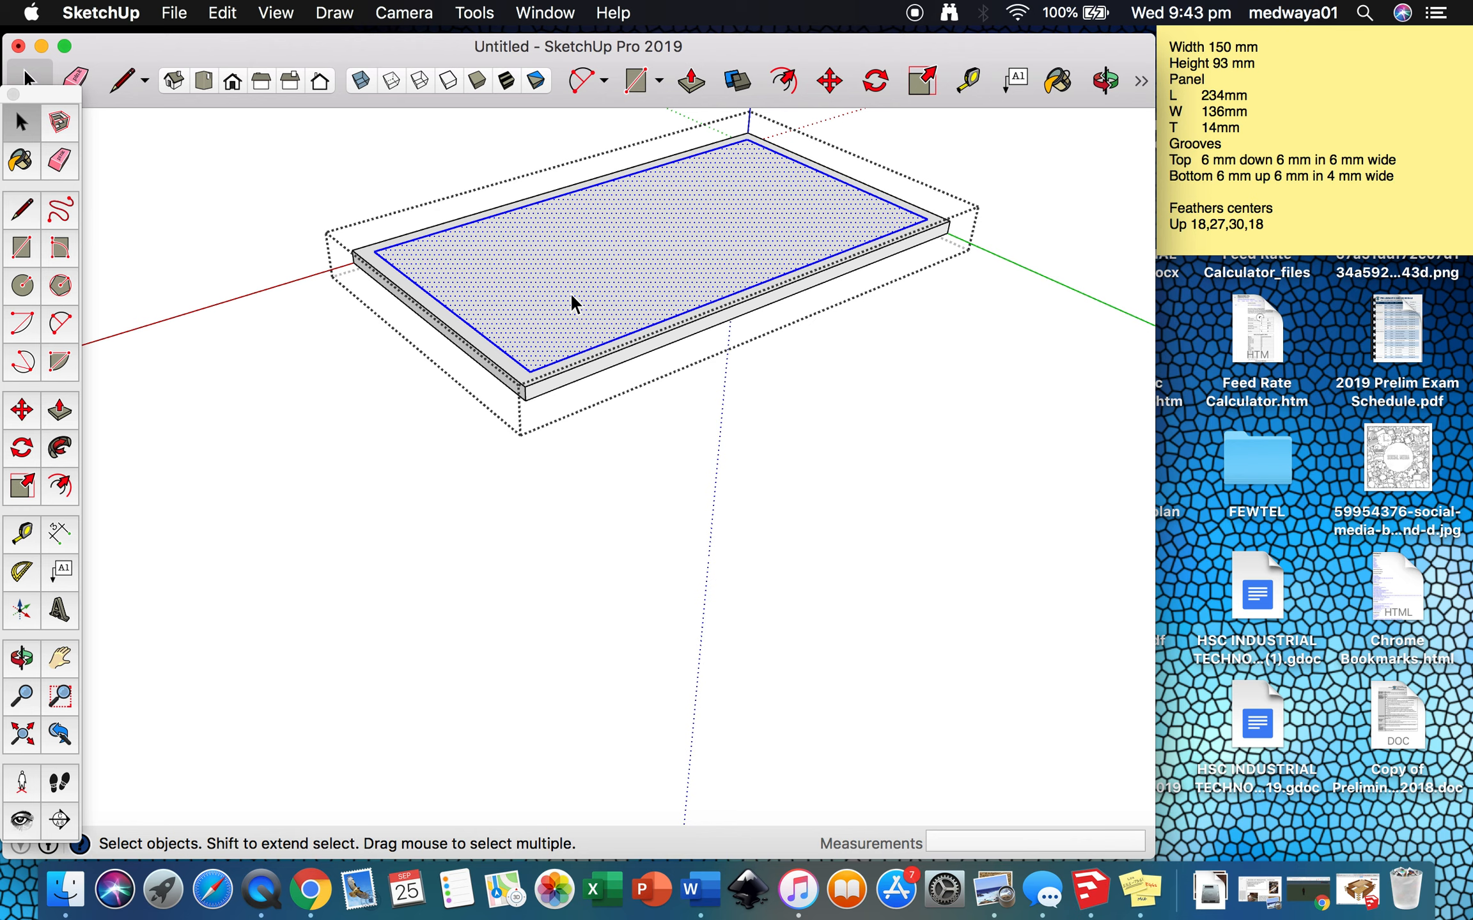
key("p")
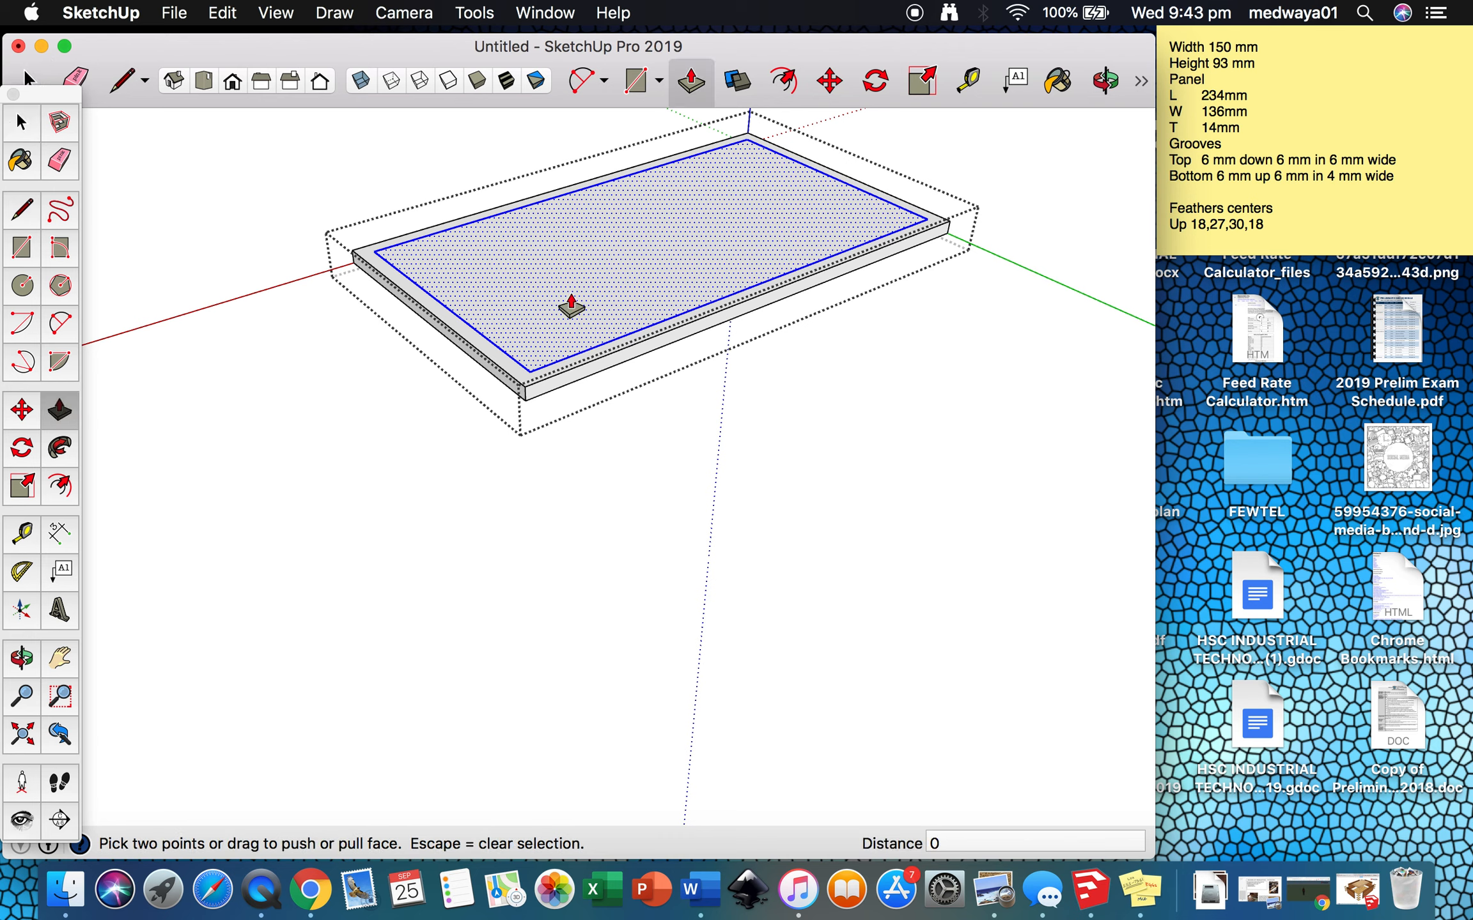
left_click(572, 305)
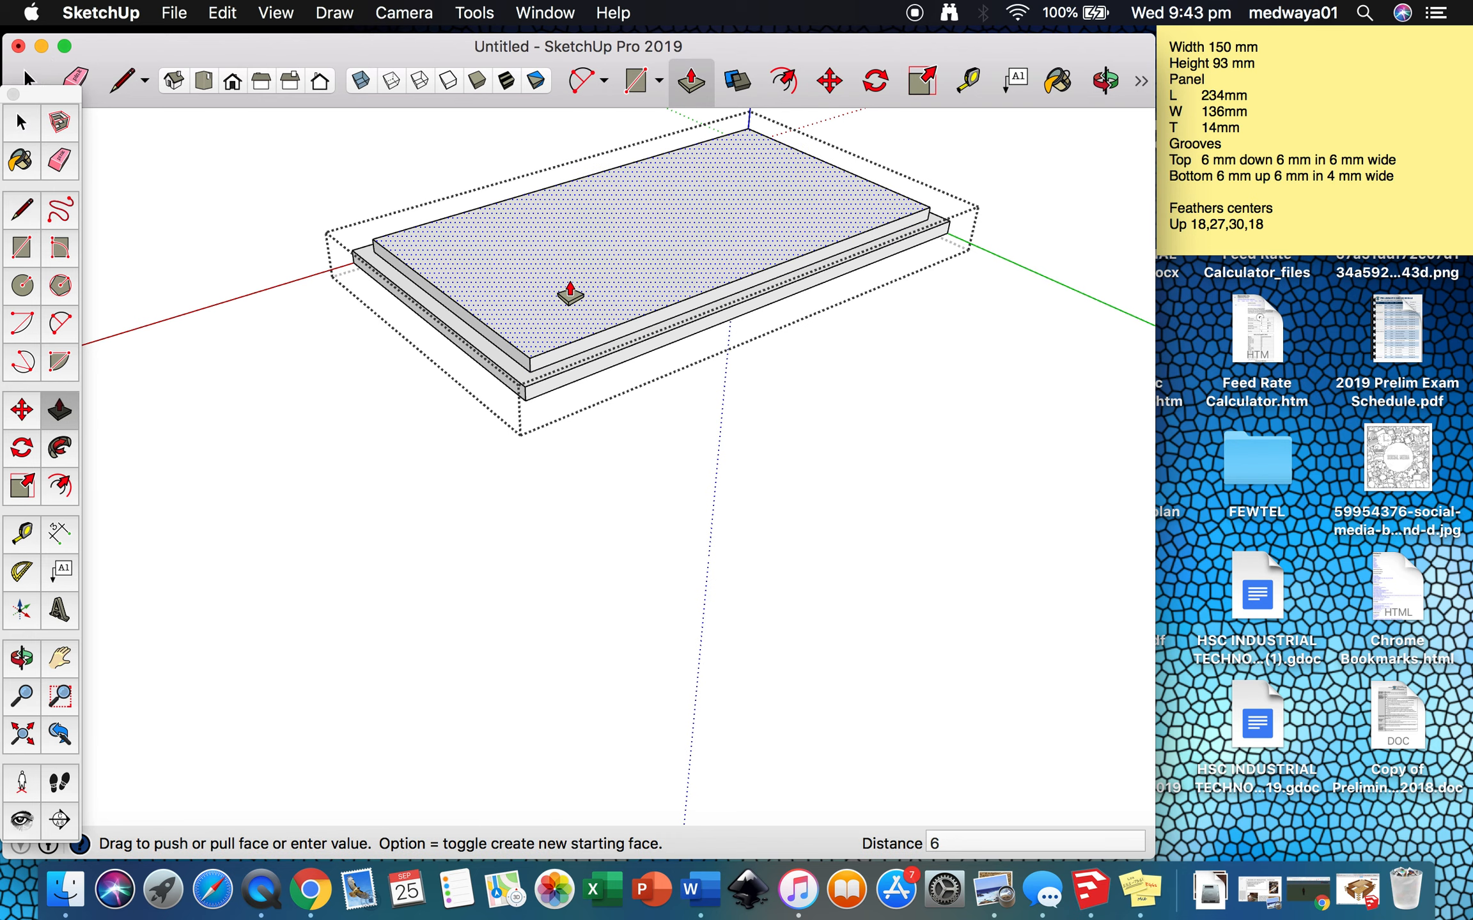
left_click(570, 294)
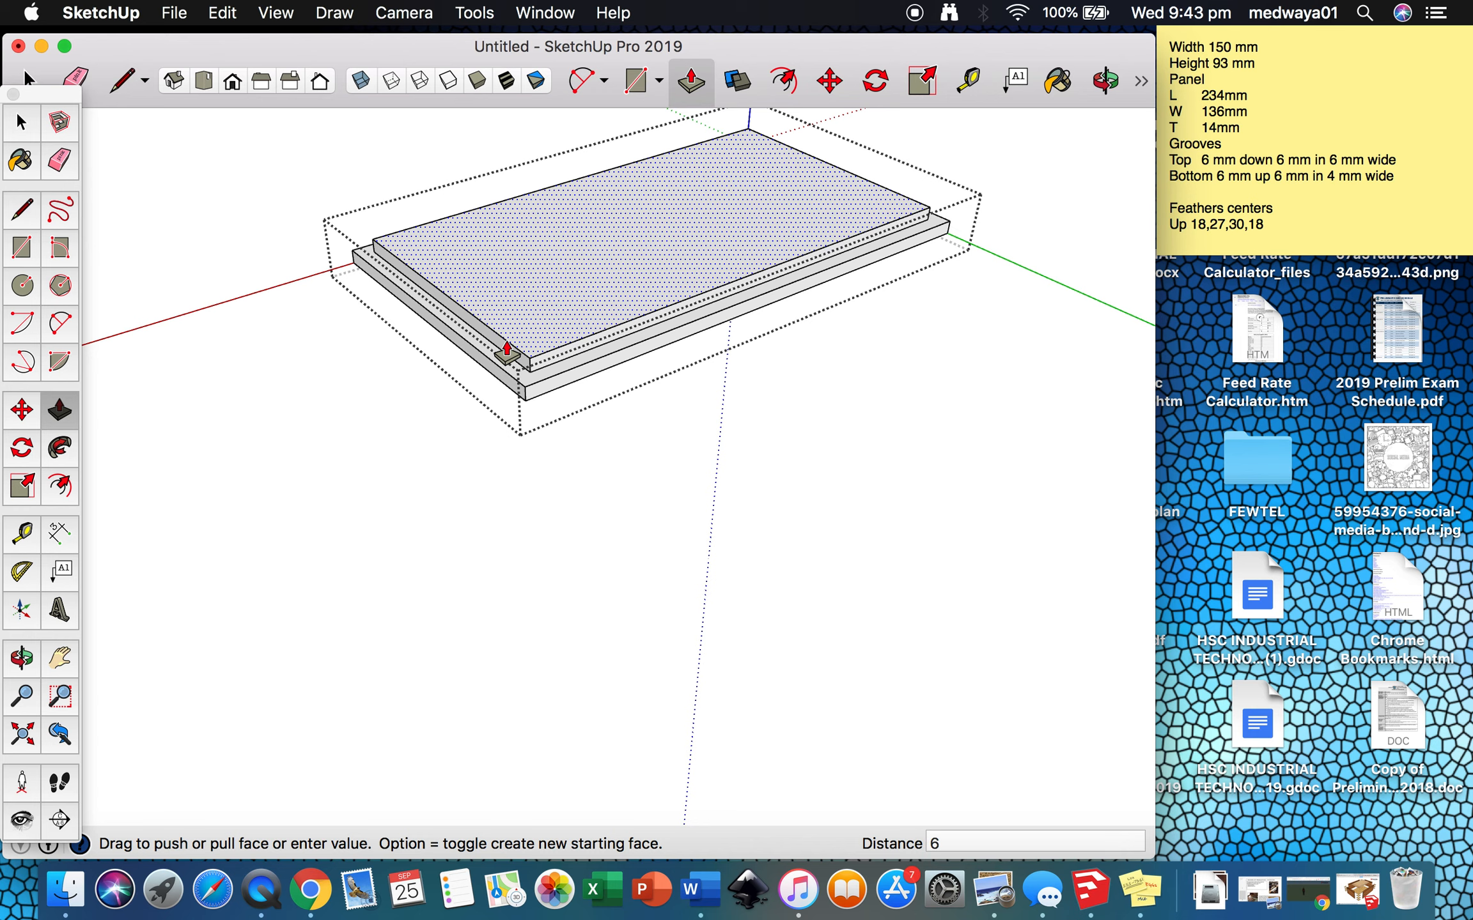
key("space")
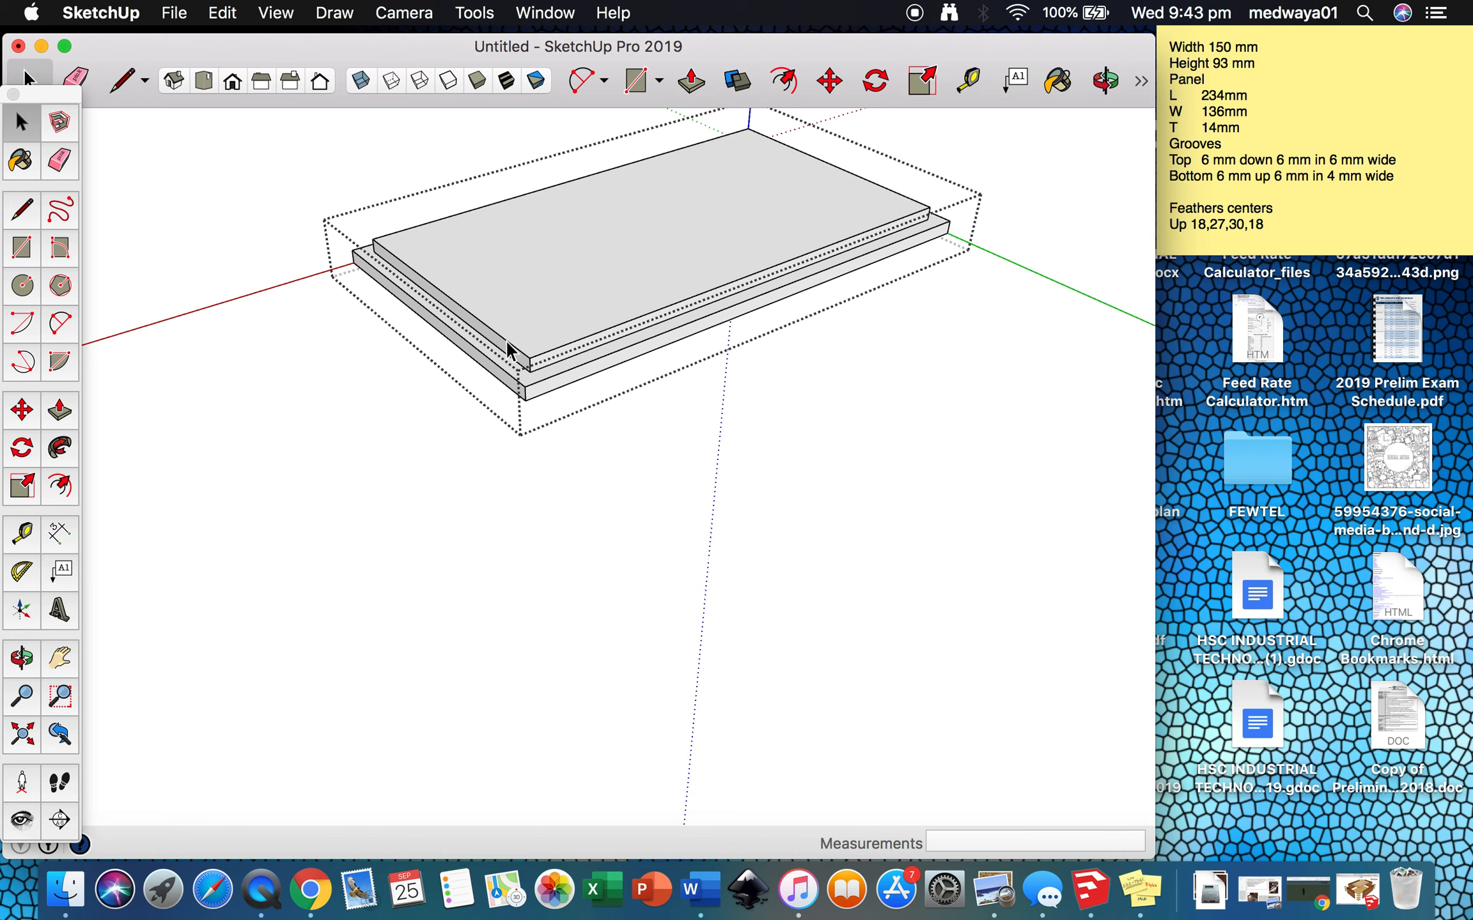
- Offset the outline of the panel's raised top face 2 mm inward
key("f")
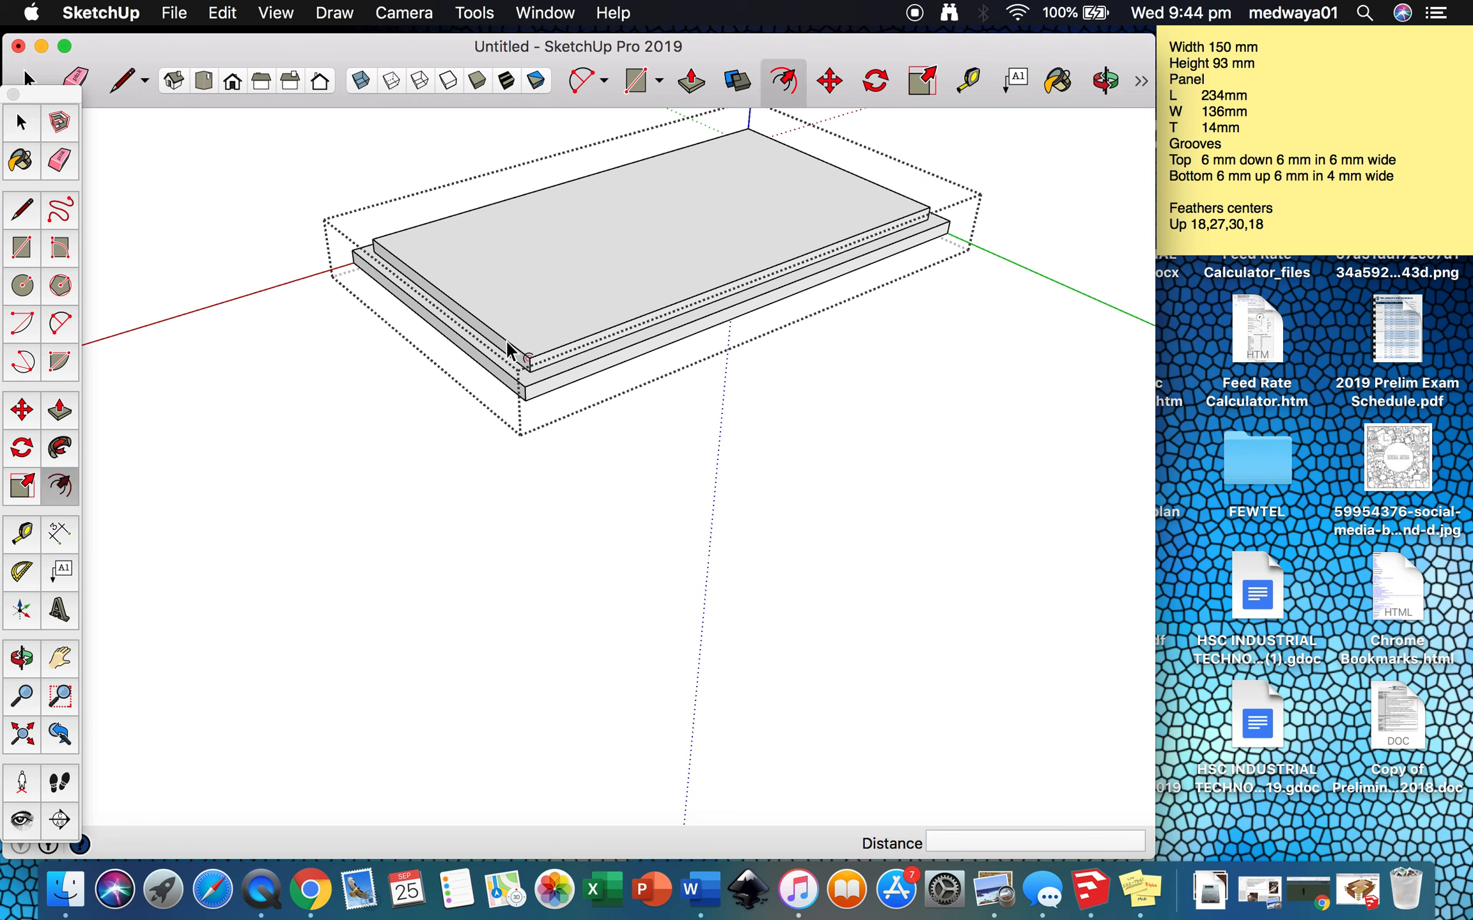
left_click(467, 302)
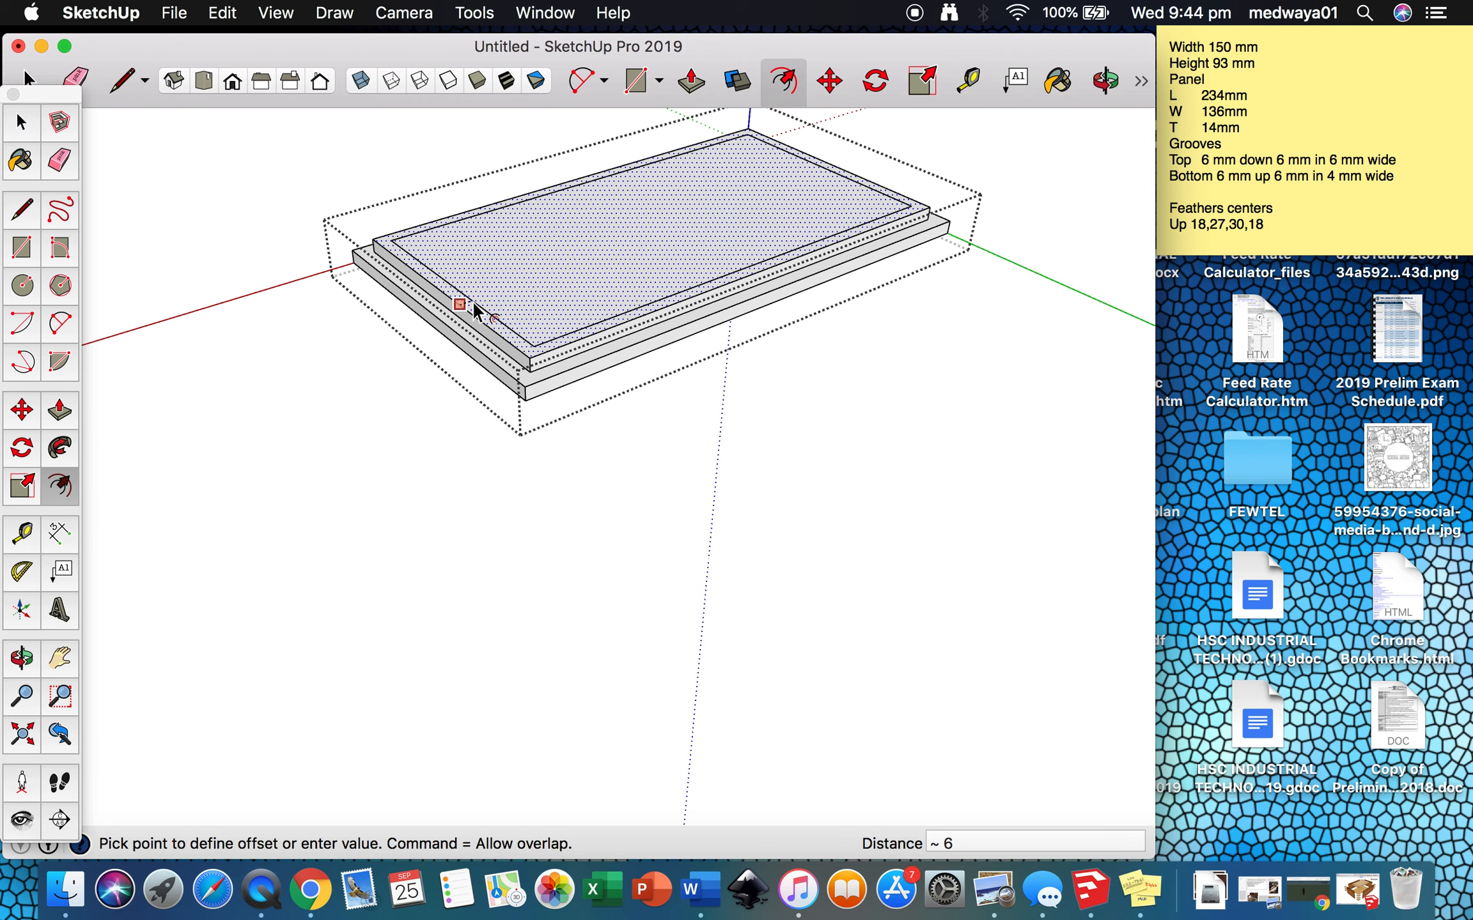
type("2")
key("Return")
key("space")
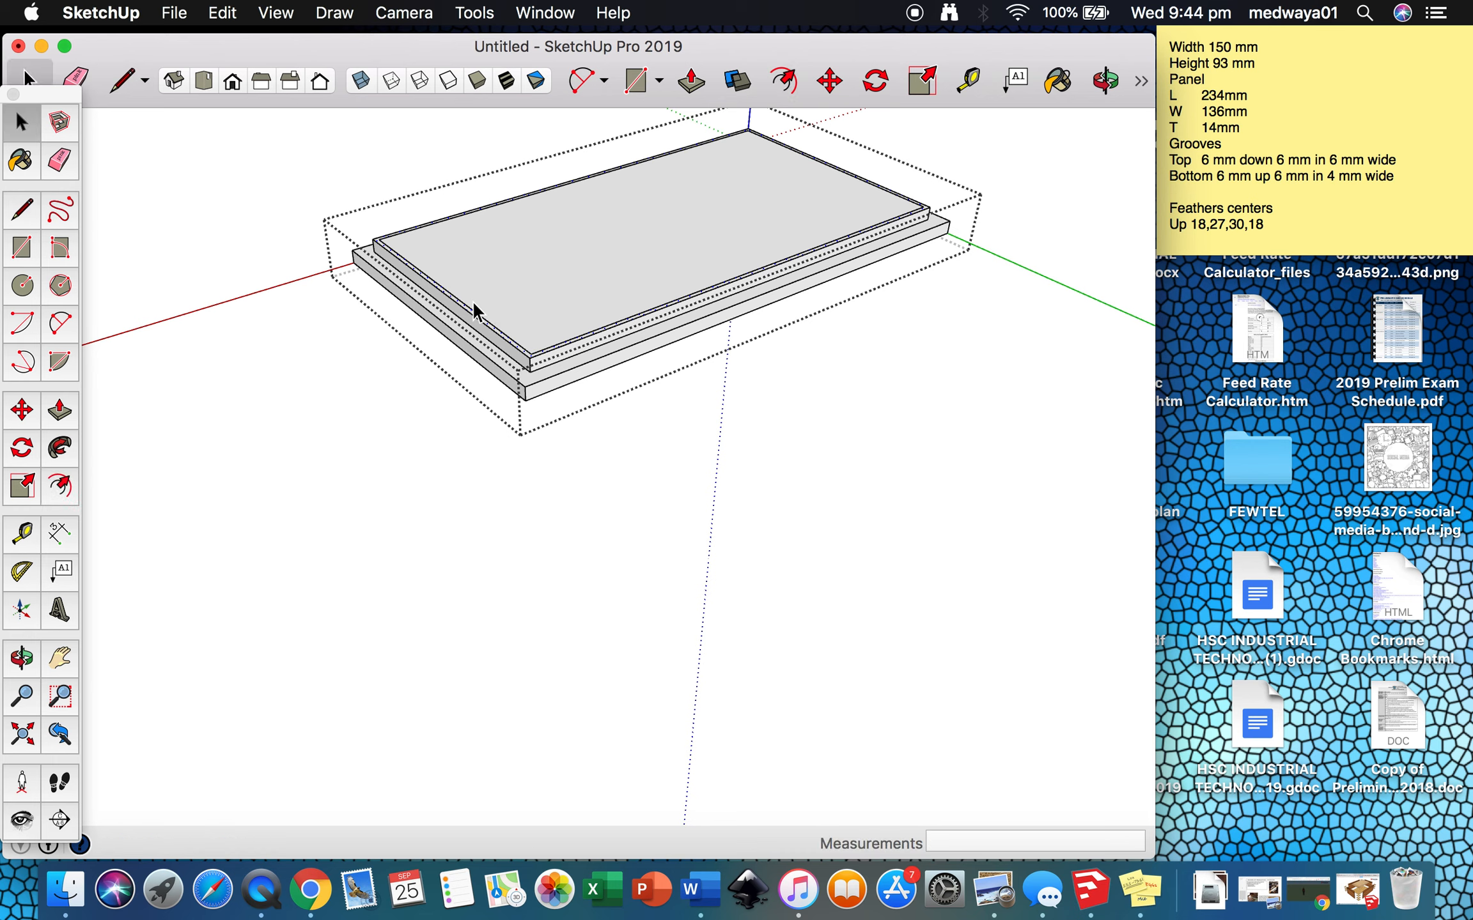
- Move the panel's inner top face up 2 mm with auto-fold to form a chamfered edge, and close the group
left_click(548, 282)
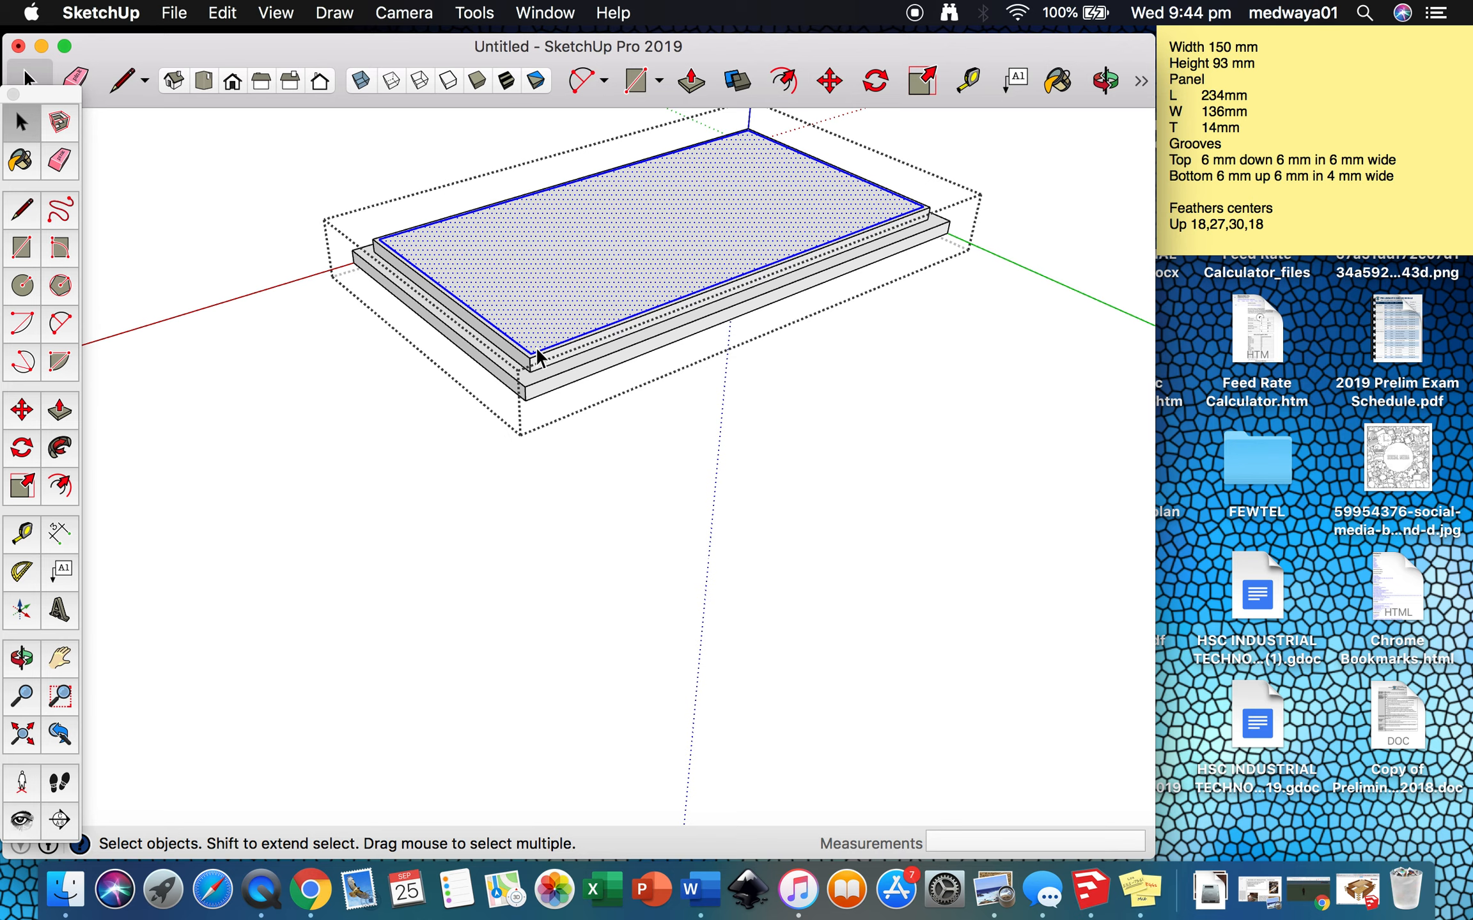
scroll(526, 365, "up", 5)
scroll(526, 365, "up", 2)
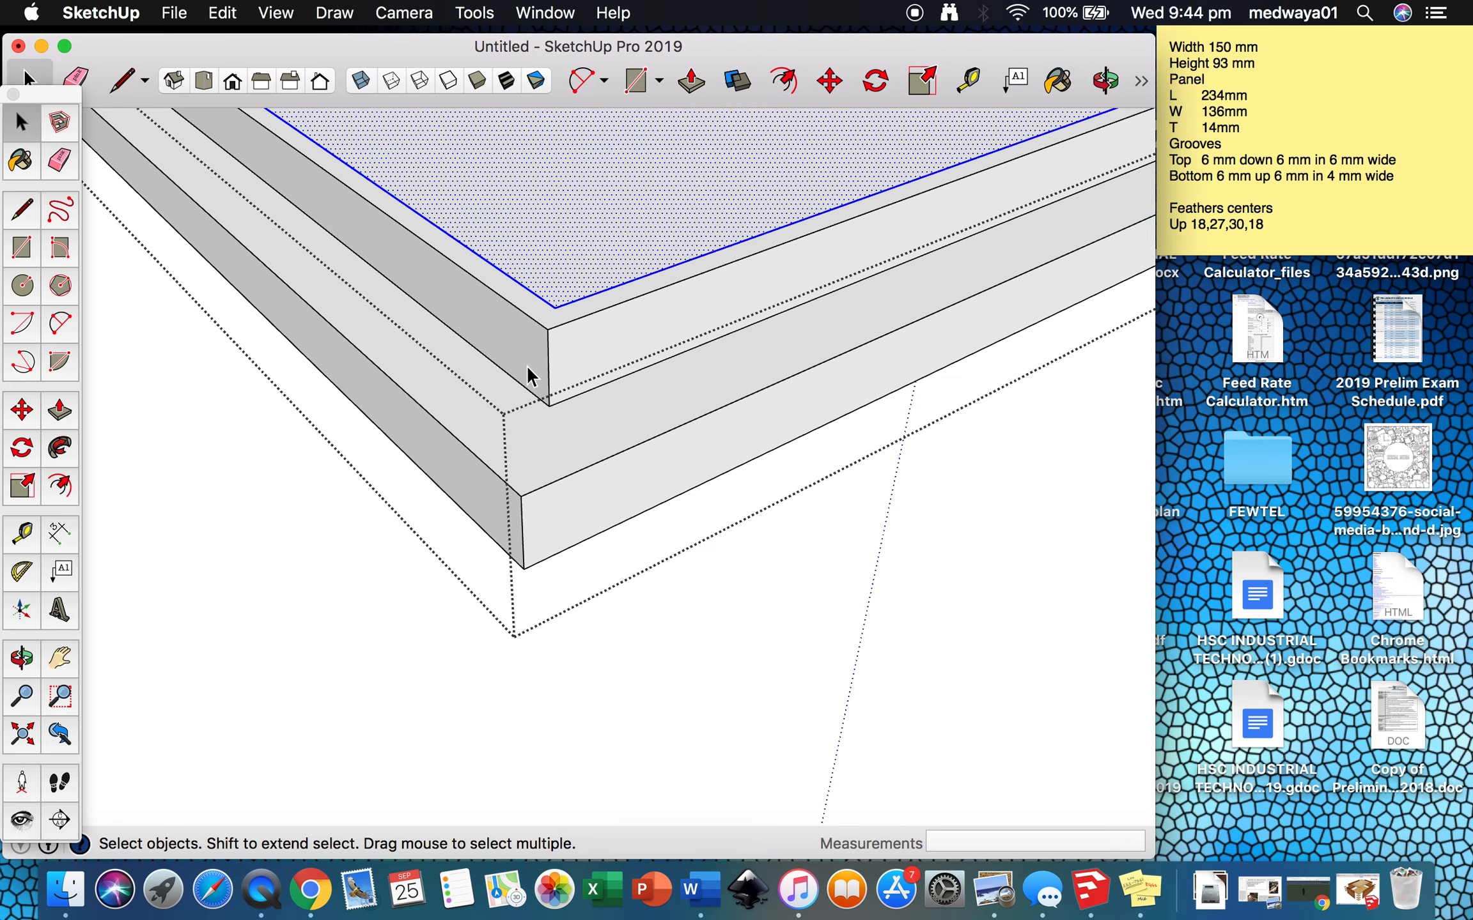
key("m")
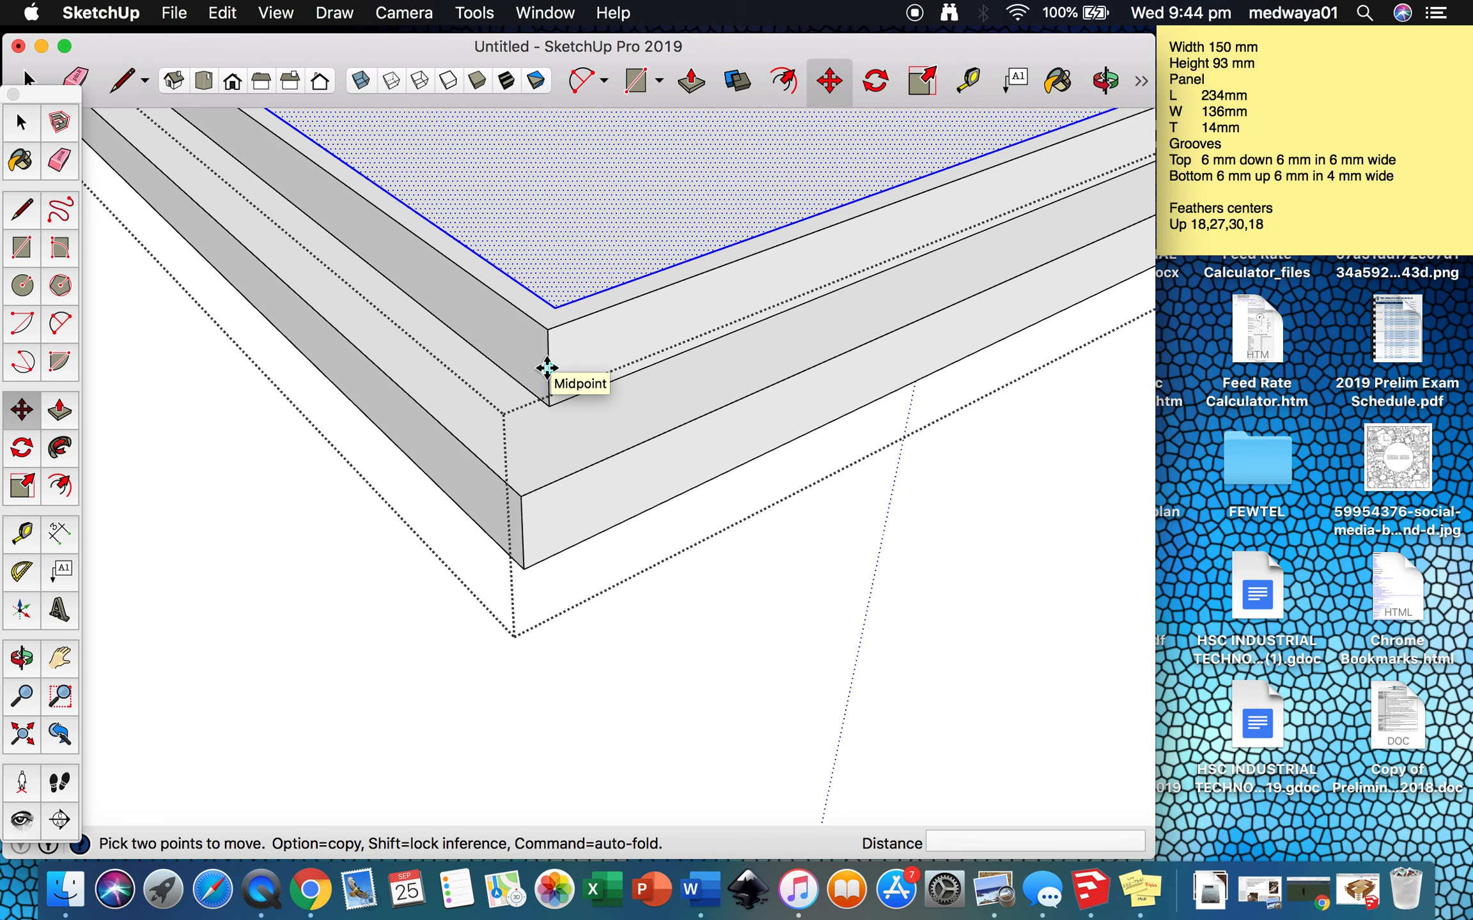
left_click(546, 368)
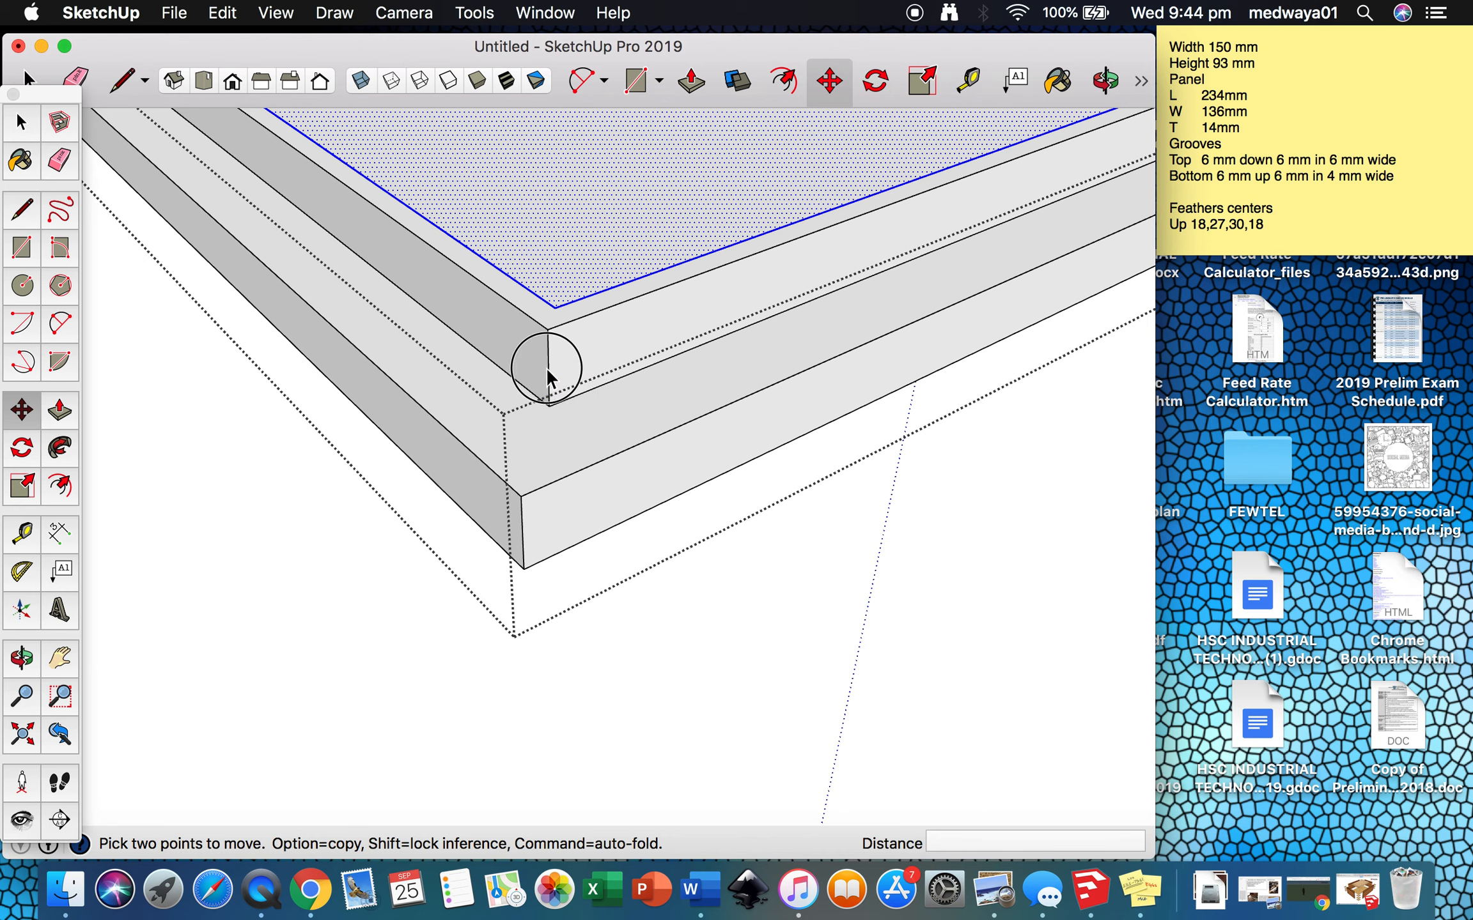
key("super")
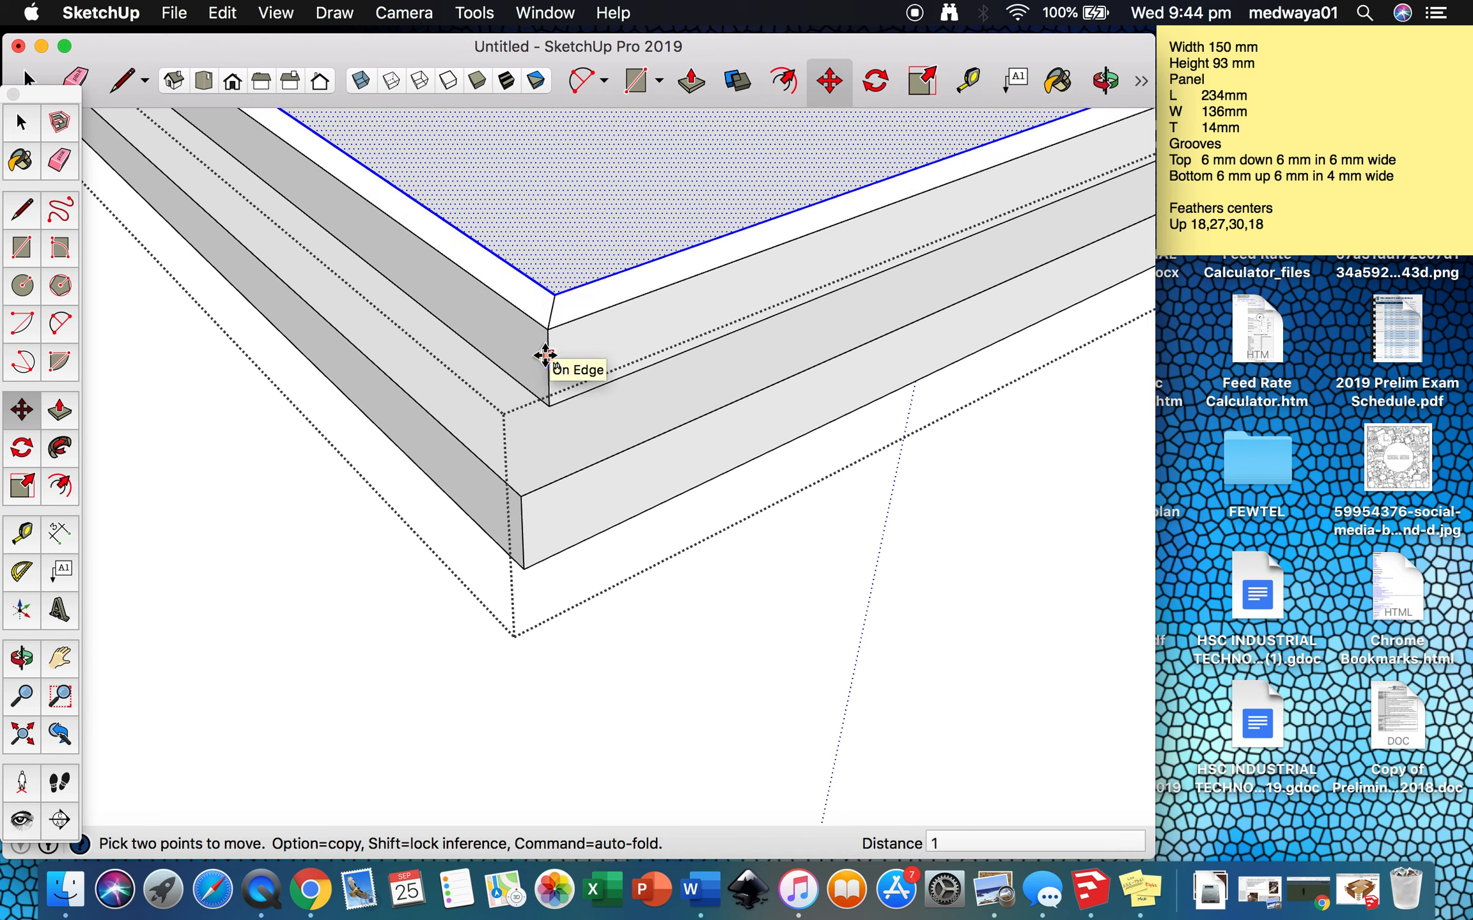
type("2")
key("Return")
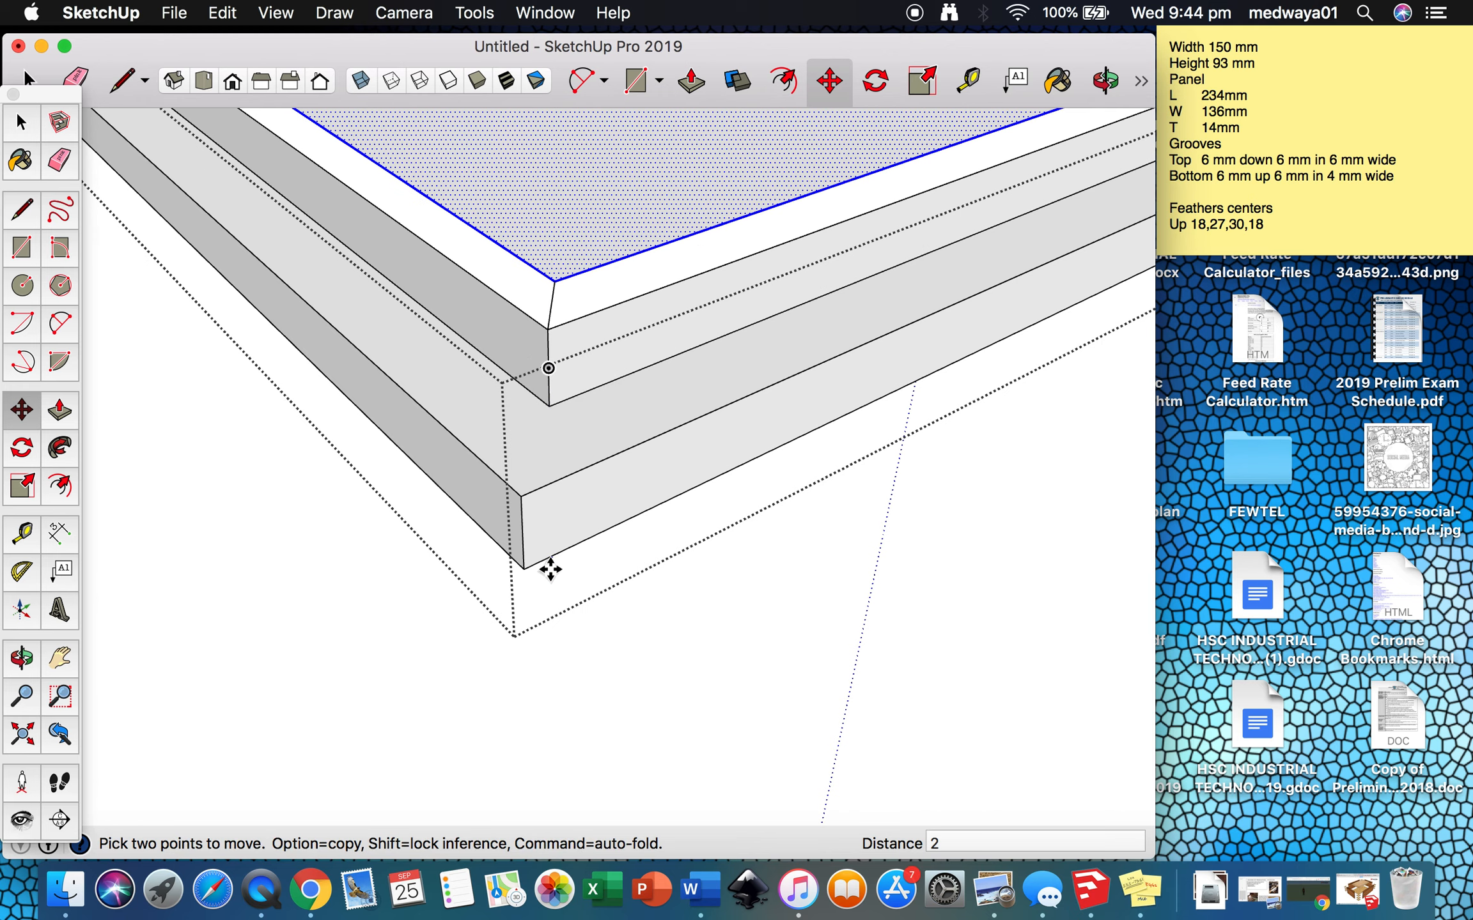
scroll(550, 569, "down", 4)
key("space")
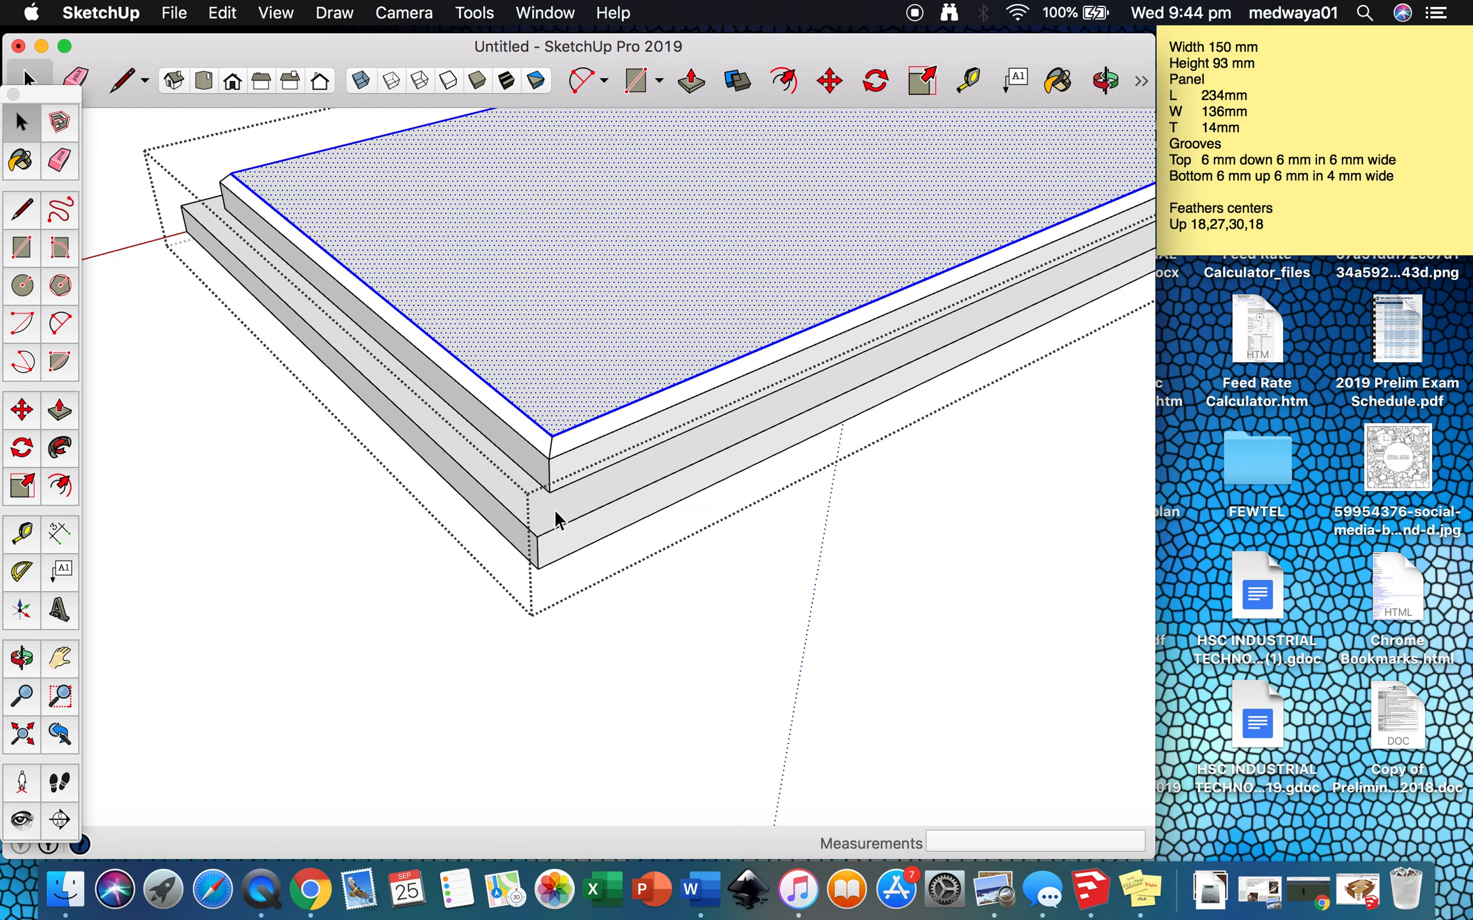
left_click(917, 693)
- Move the panel group 12 mm down along the box's vertical corner edge to seat it in the grooves
scroll(923, 694, "up", 5)
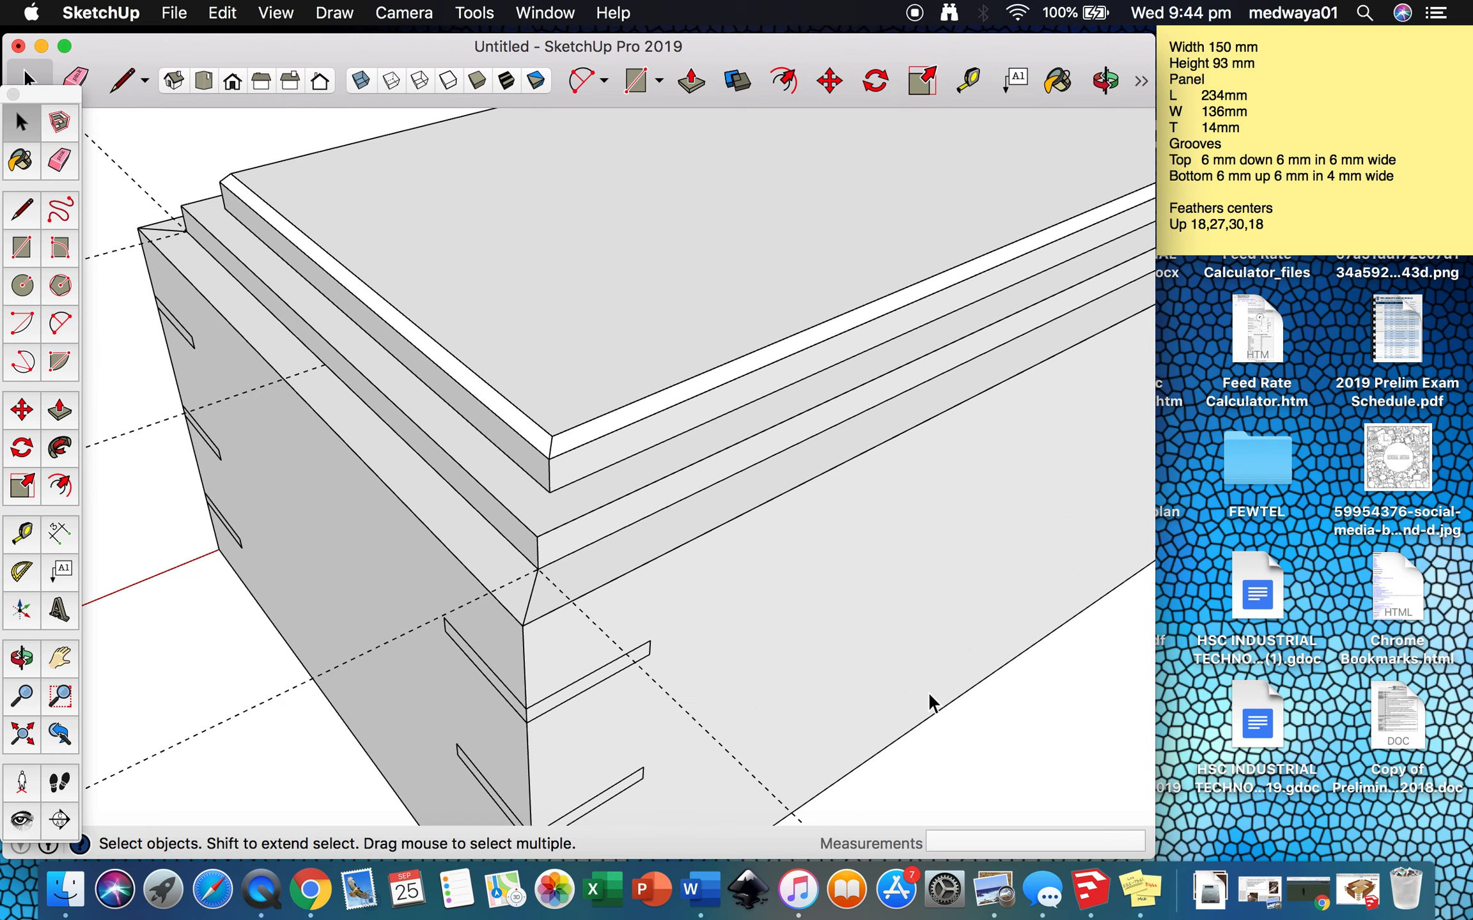
left_click(559, 517)
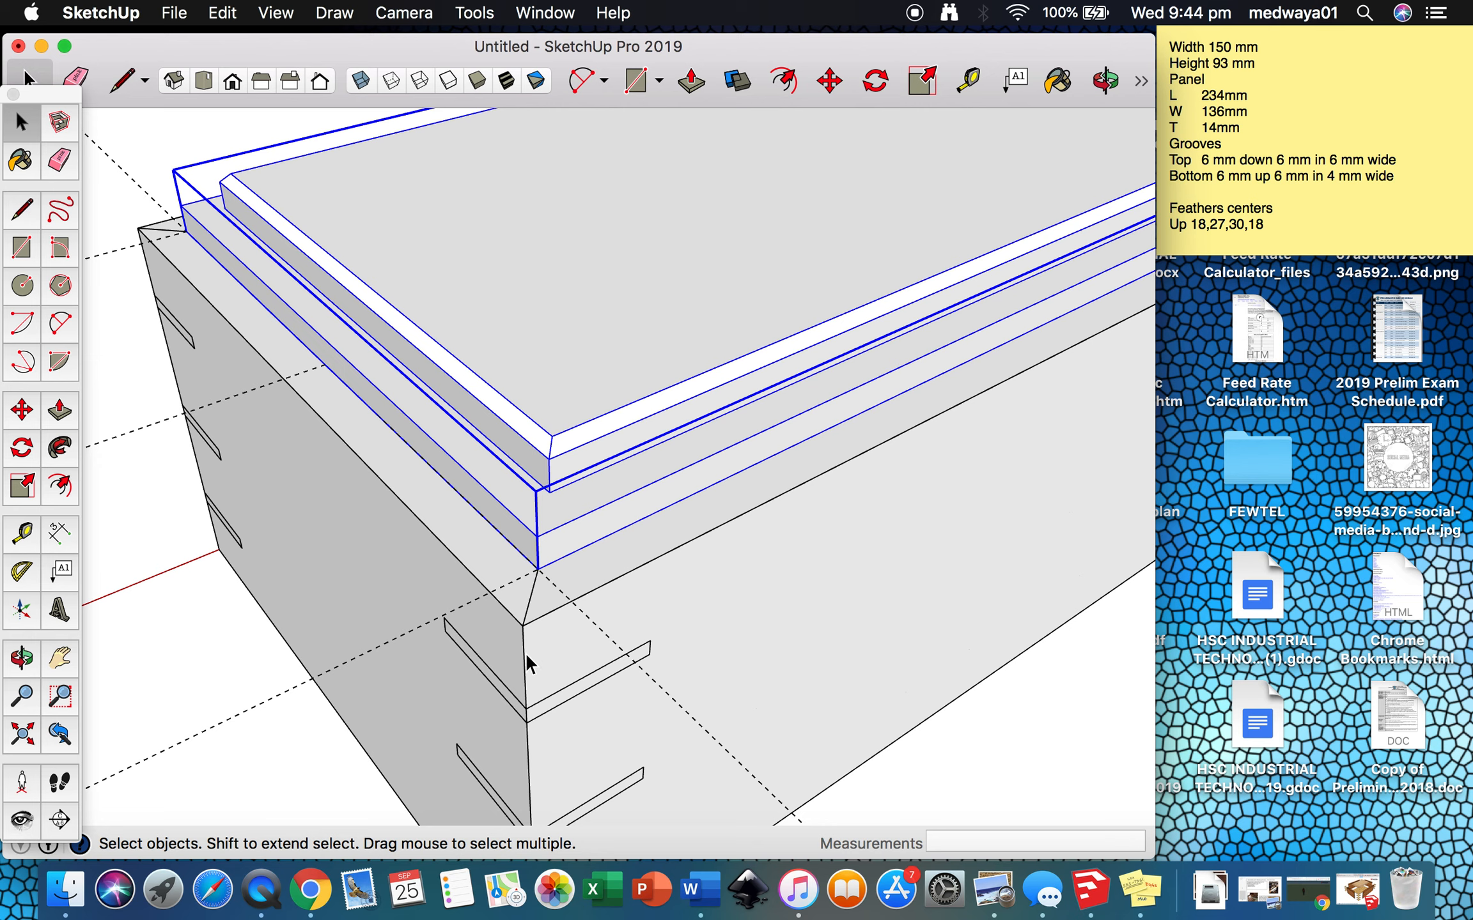
key("m")
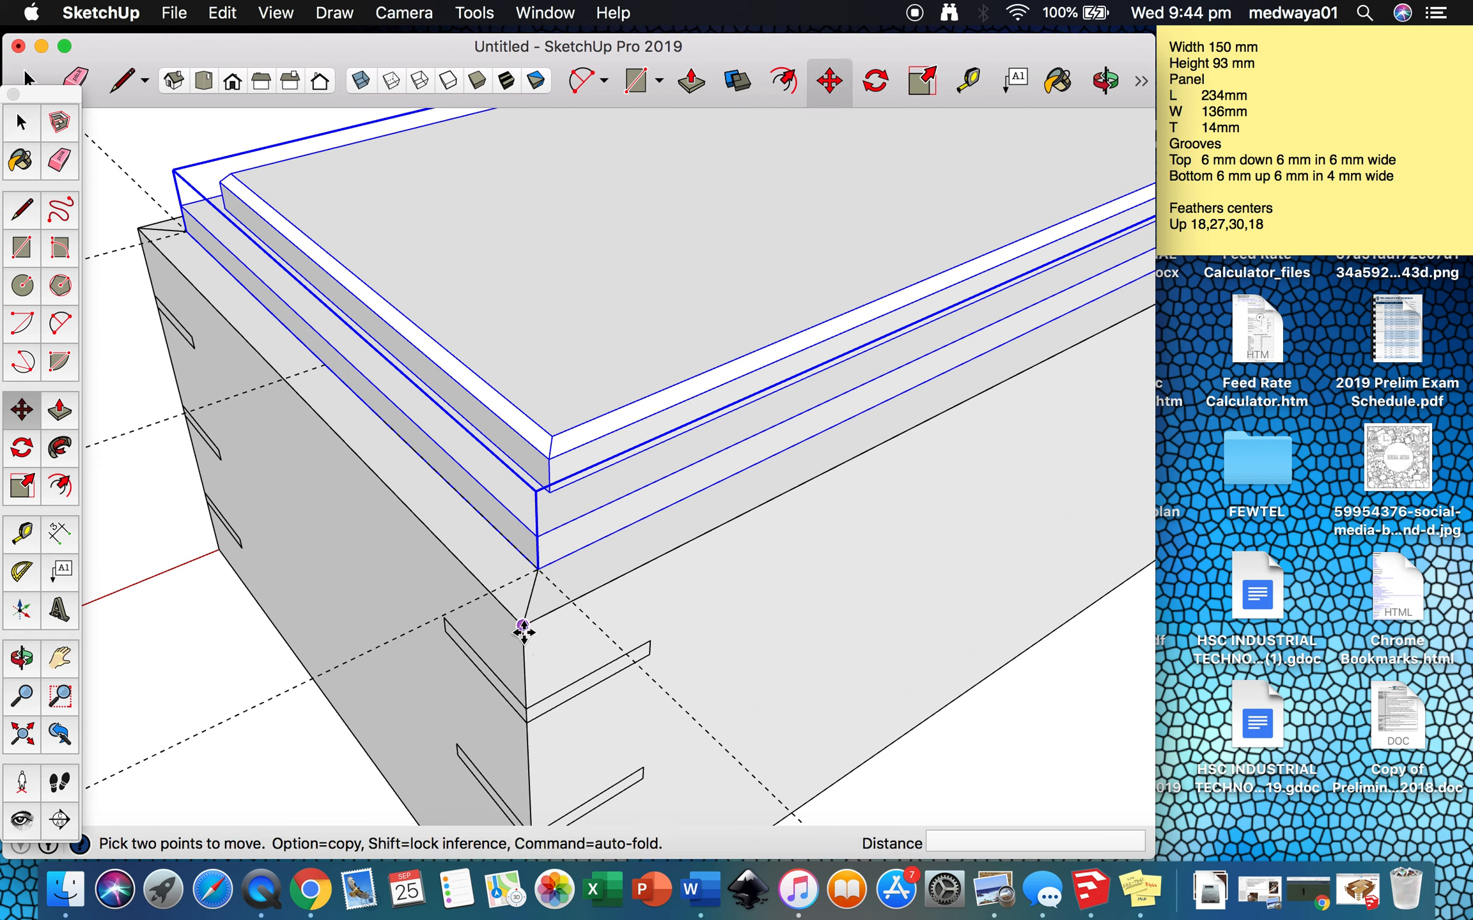
left_click(523, 630)
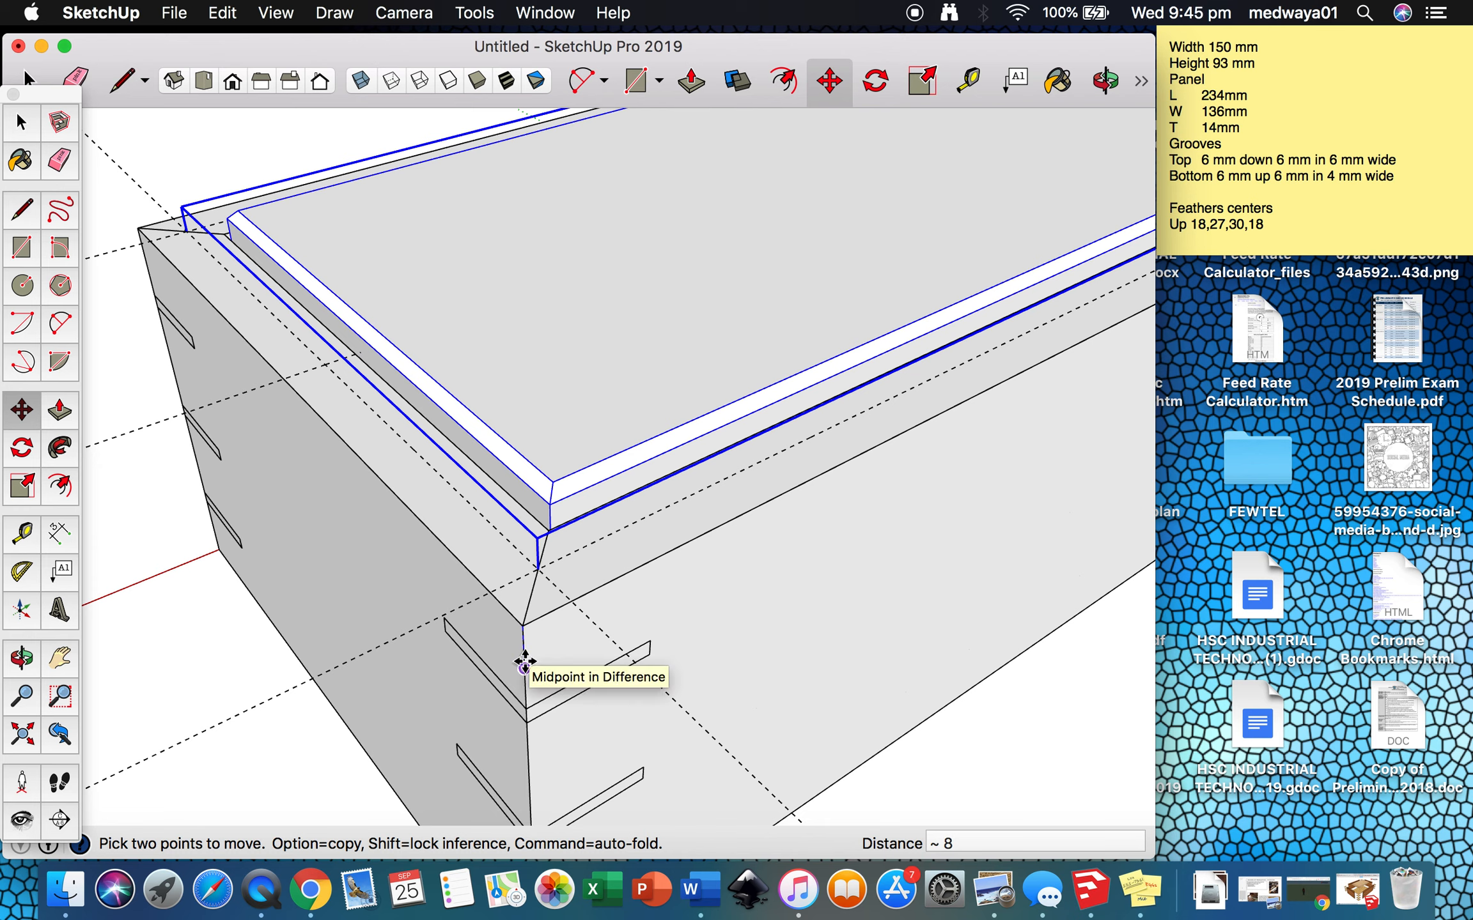
type("12")
key("Return")
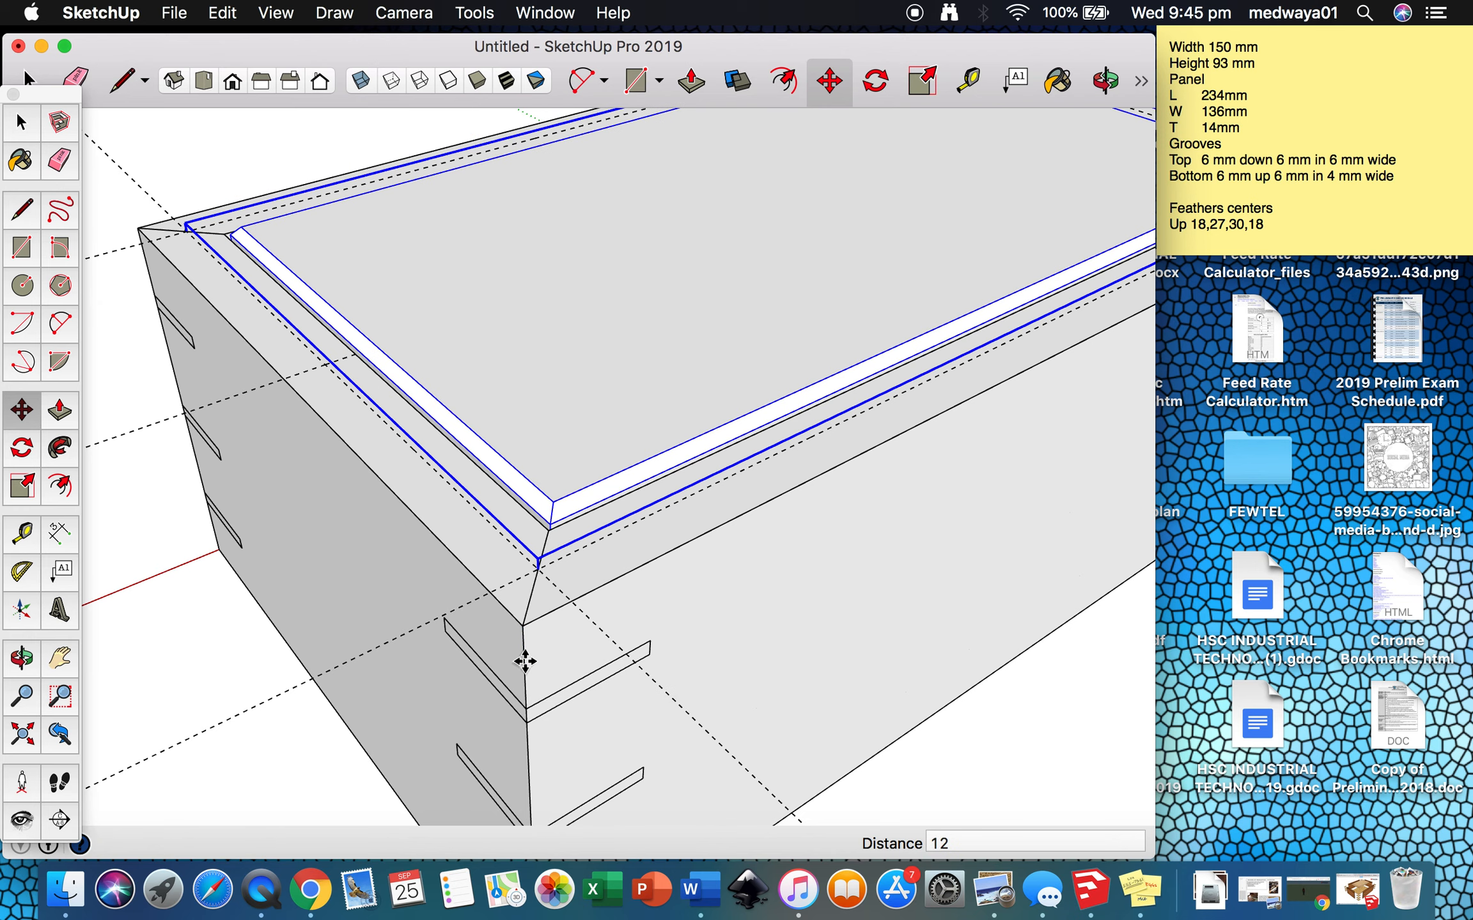
key("space")
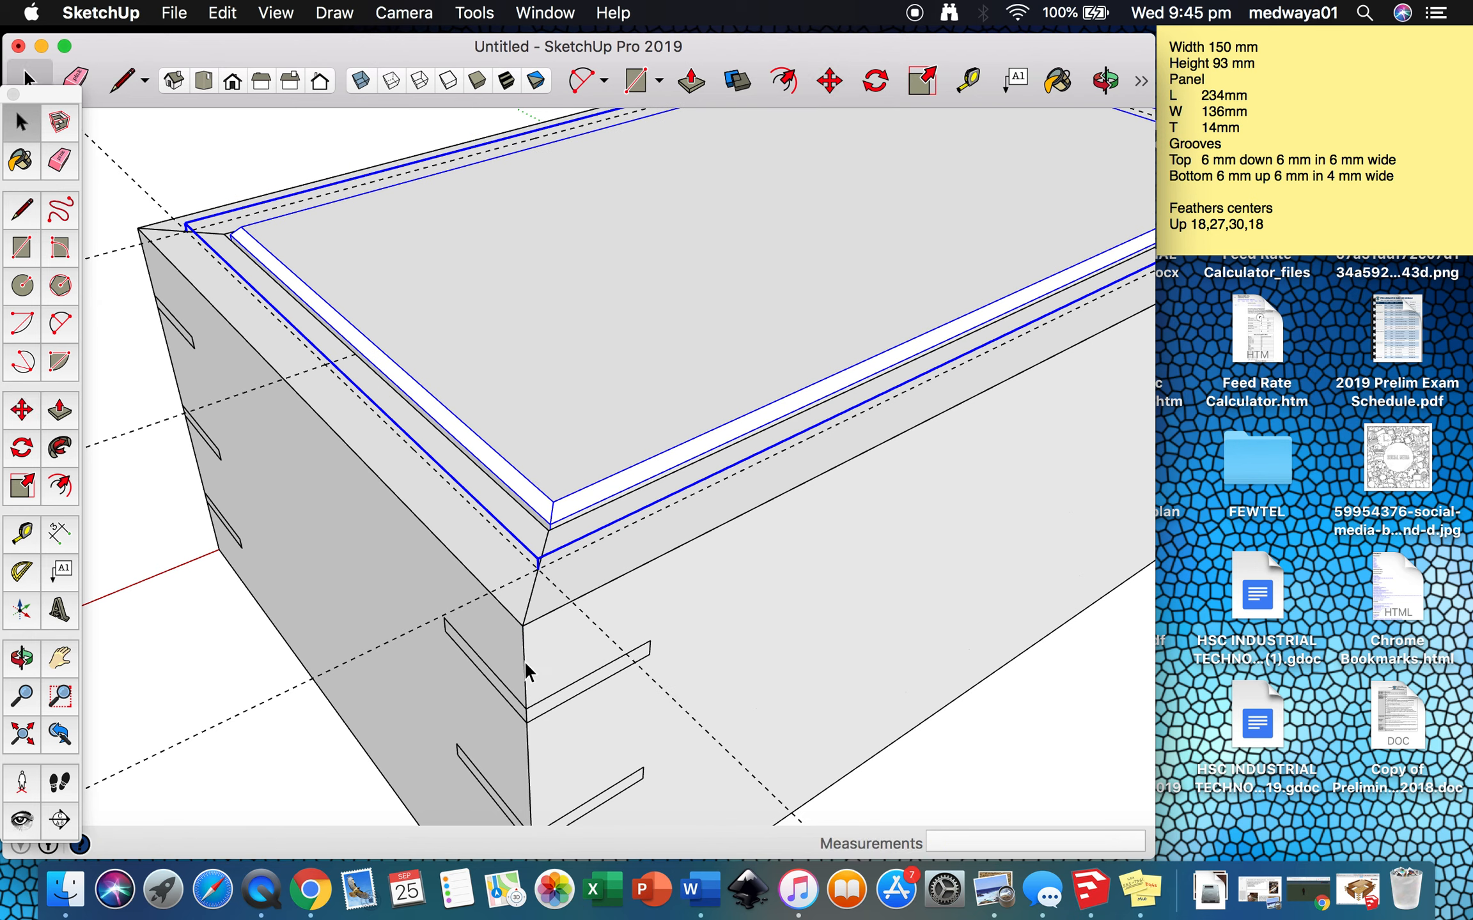
left_click(1001, 762)
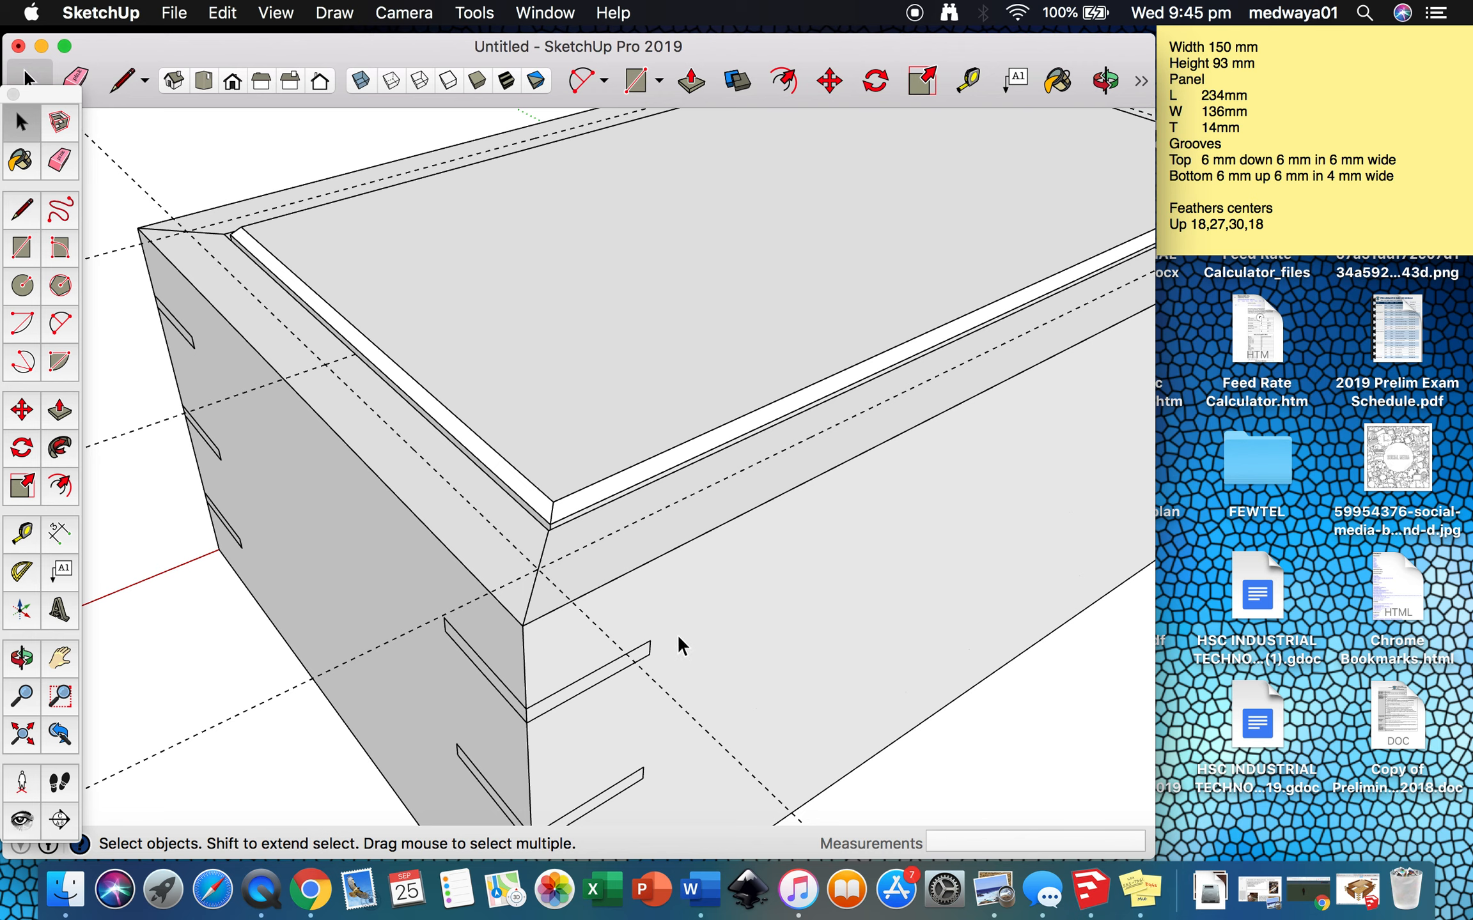
- Place a section plane with the default name on the box's end face and move it about 23 mm into the box
left_click(64, 824)
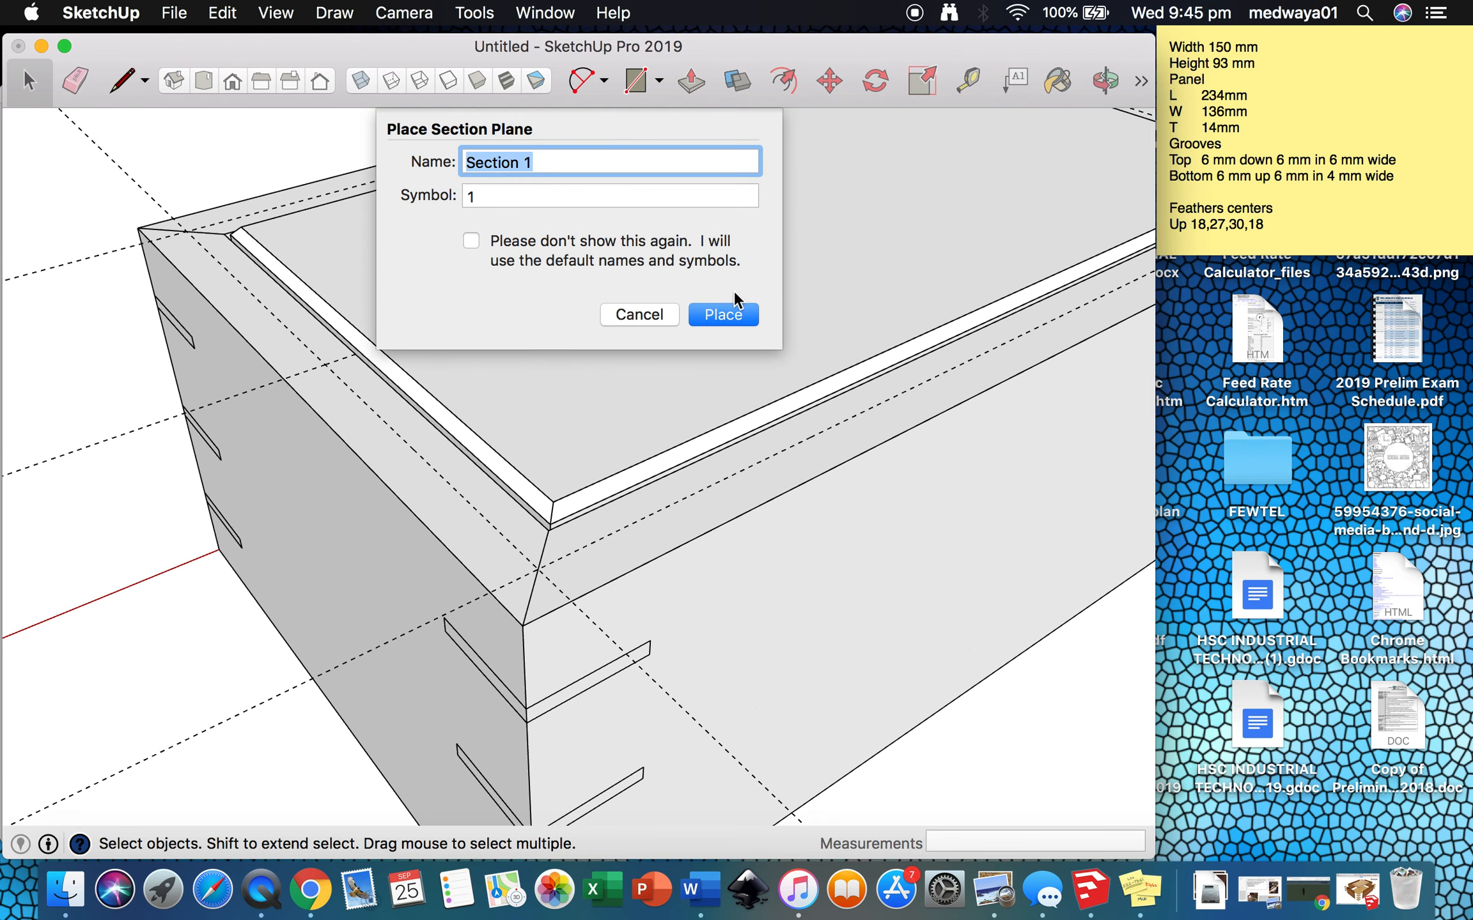
left_click(724, 313)
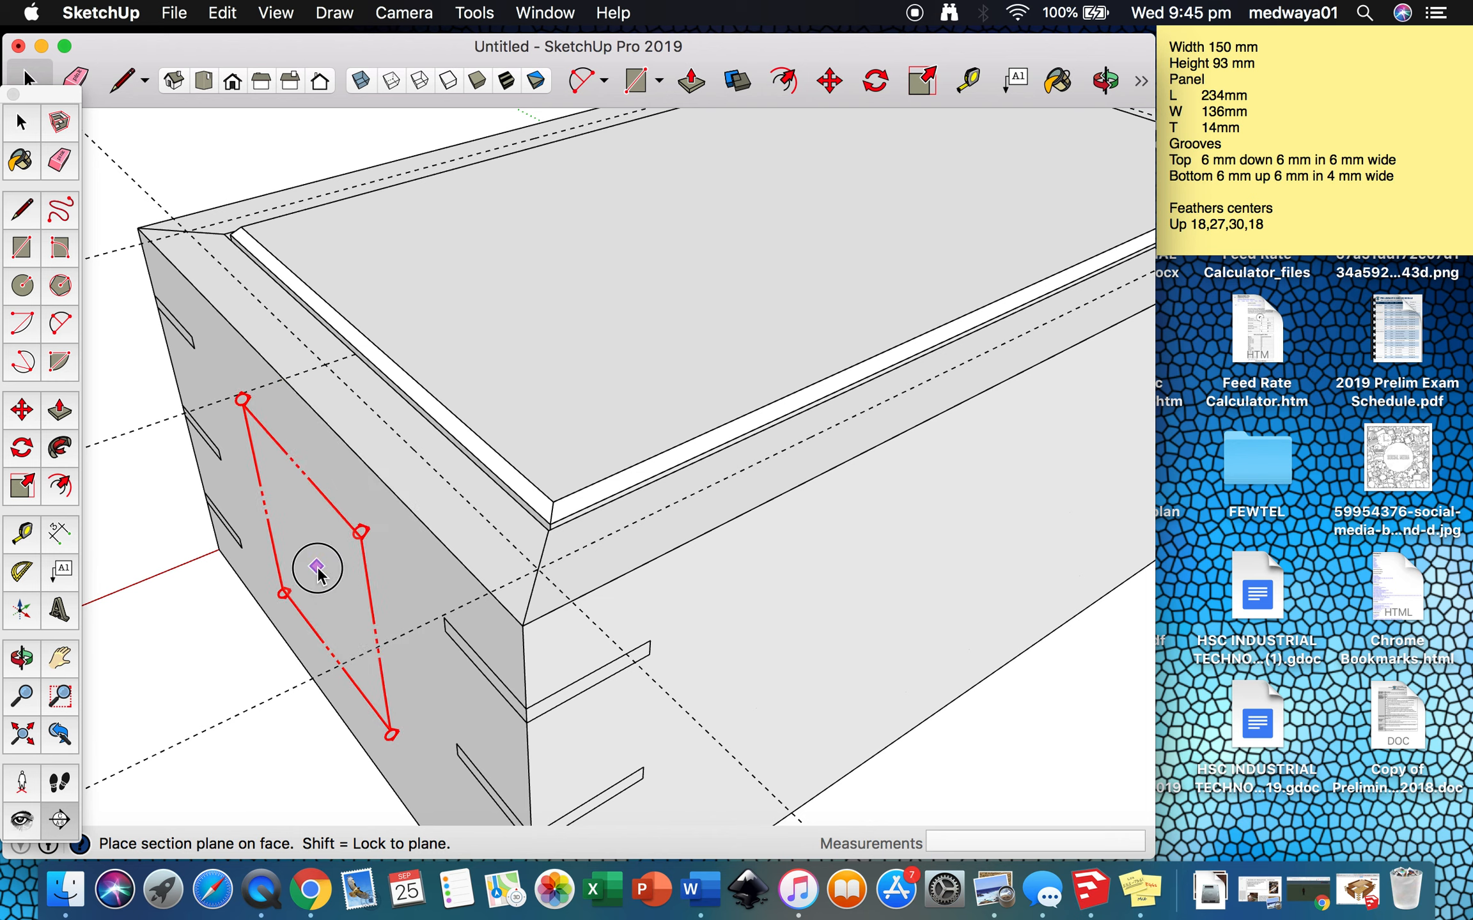
left_click(319, 571)
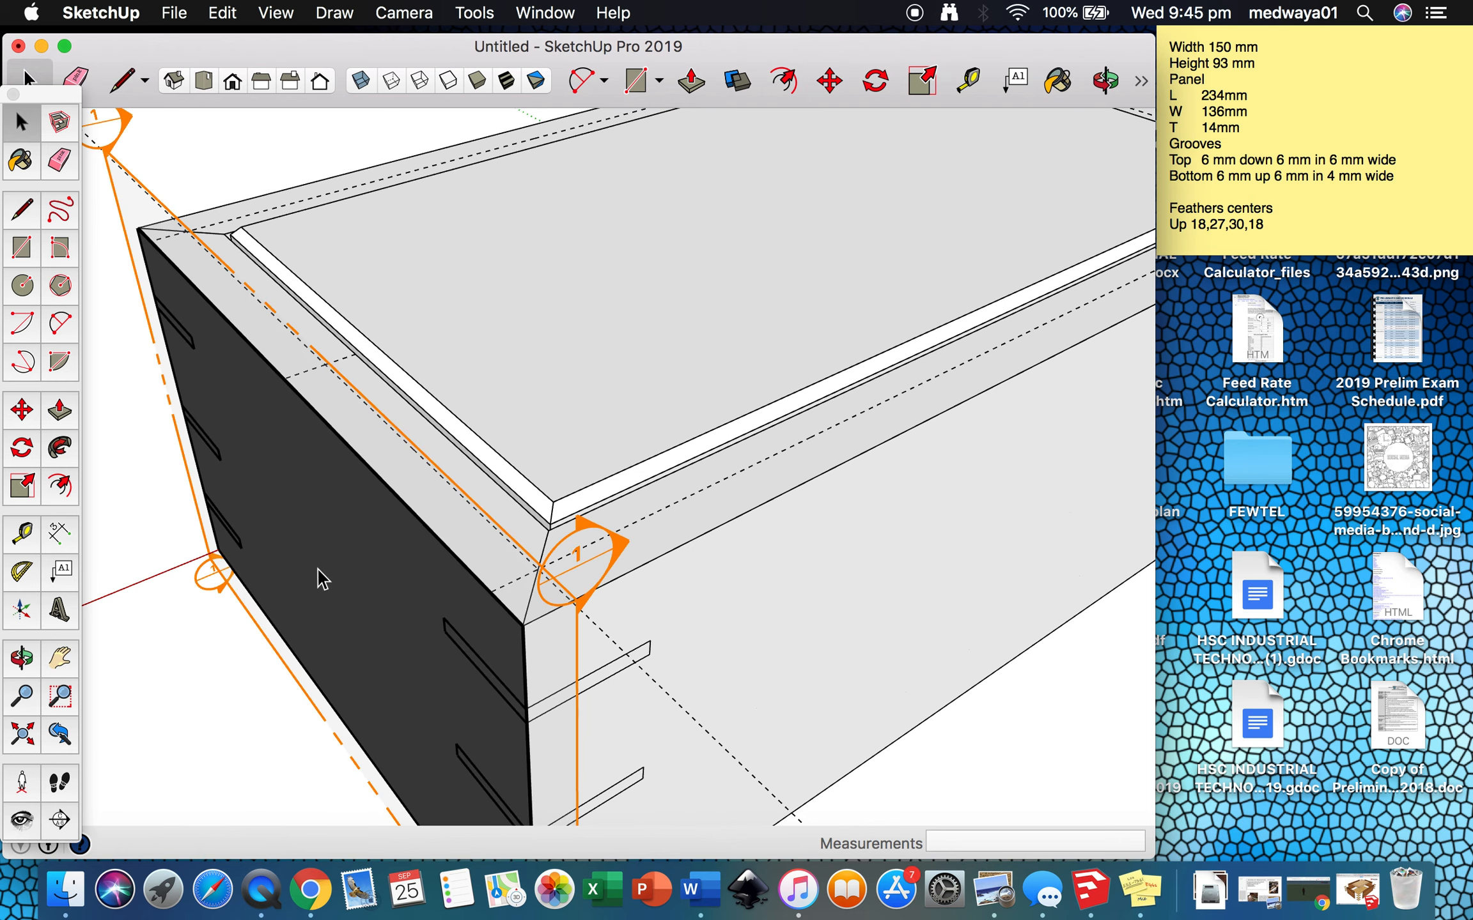
left_click(104, 152)
key("m")
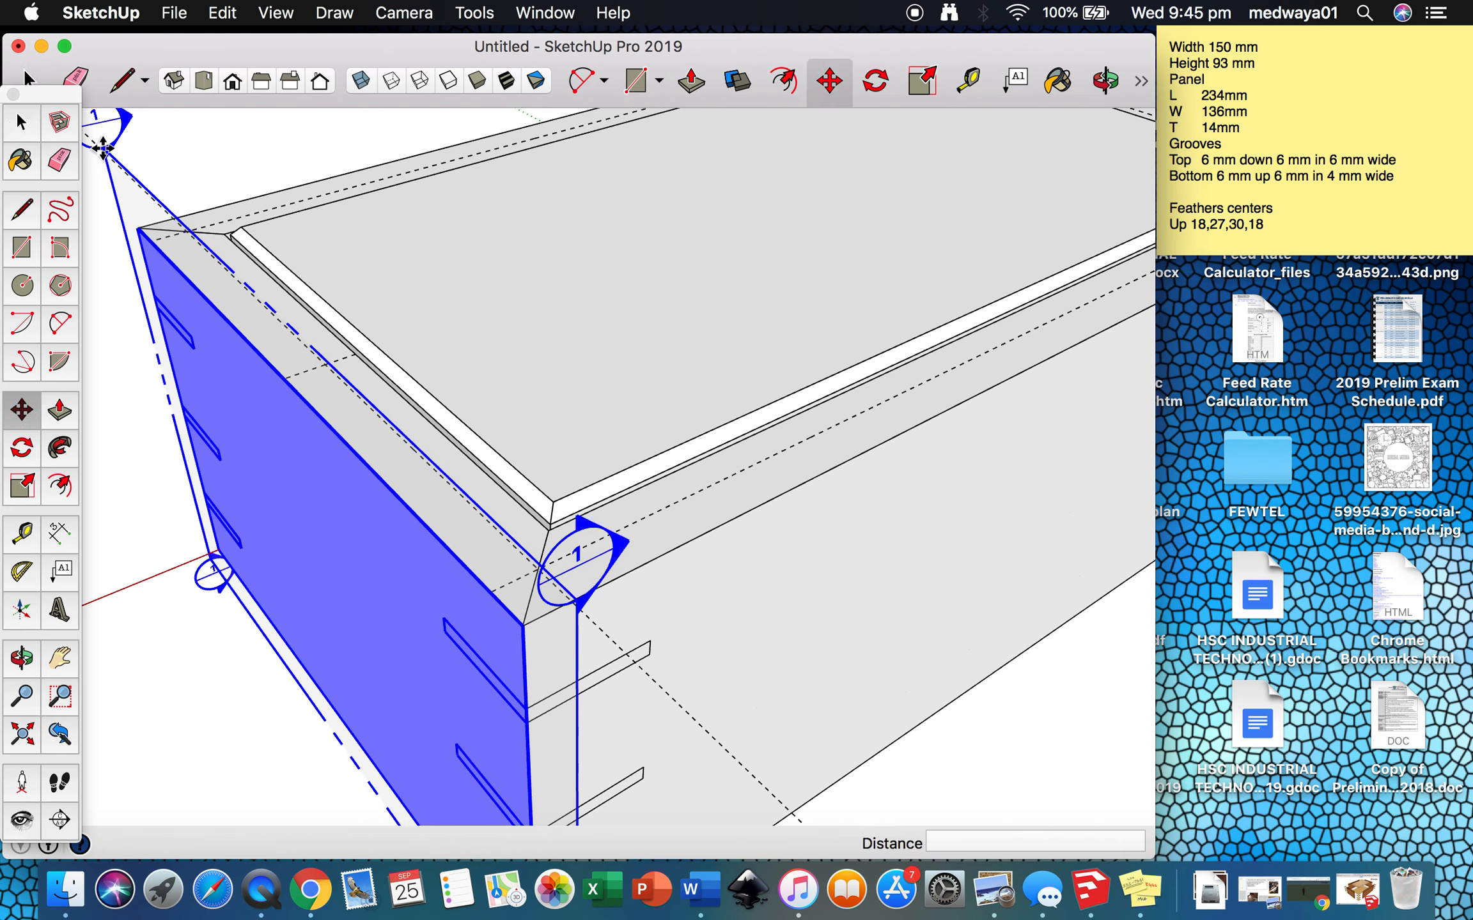
left_click(103, 152)
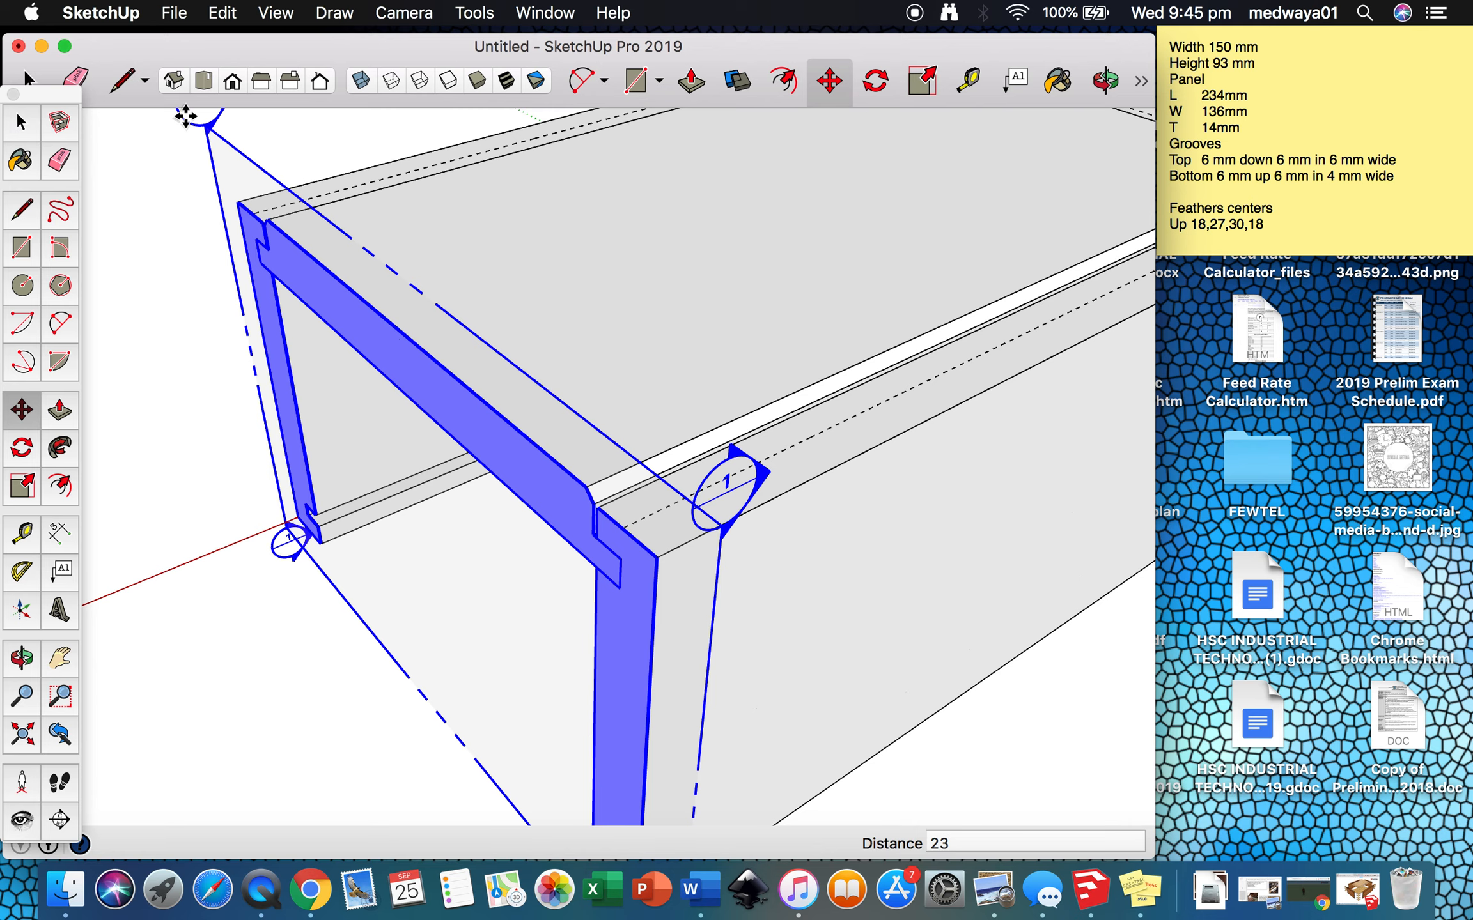
- Check the panel's fit in the side groove in the section cut, and deactivate the section plane
key("o")
left_click_drag(259, 348, 669, 345)
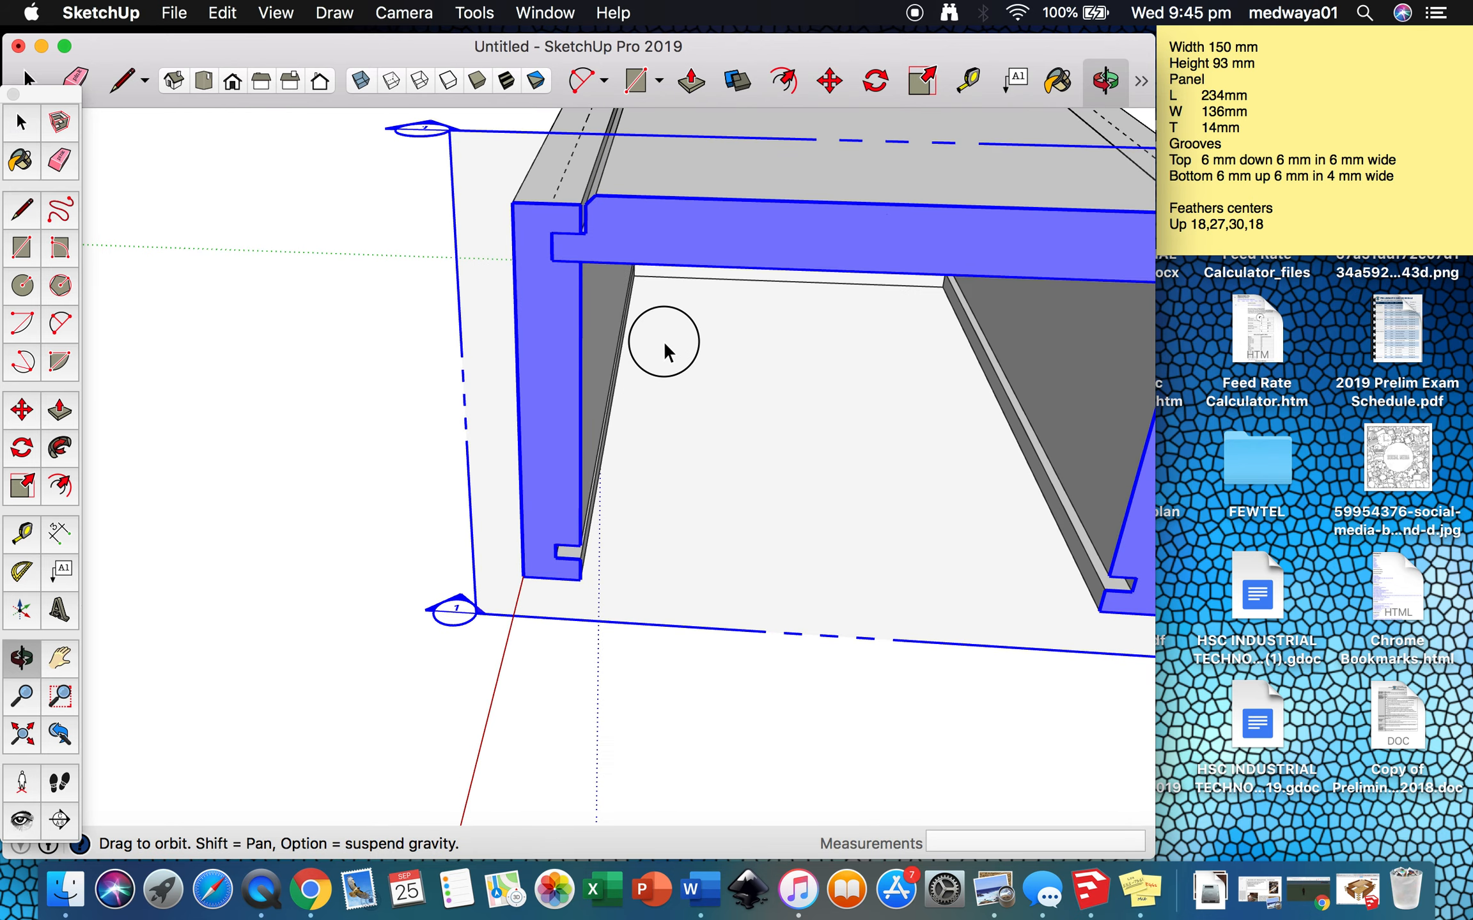
scroll(597, 244, "up", 5)
scroll(591, 240, "down", 3)
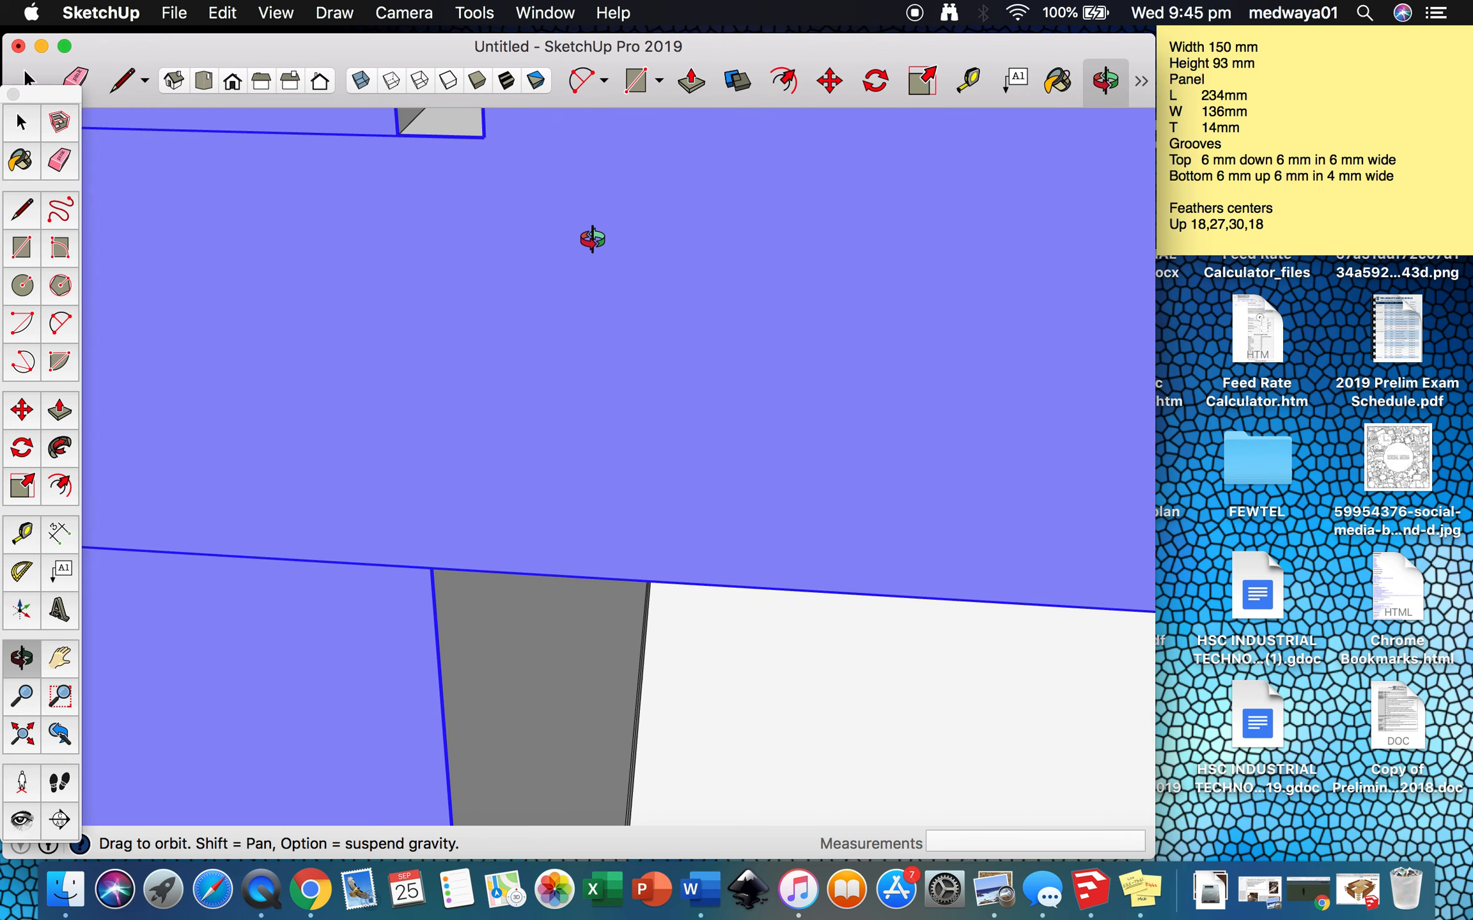
scroll(590, 238, "down", 5)
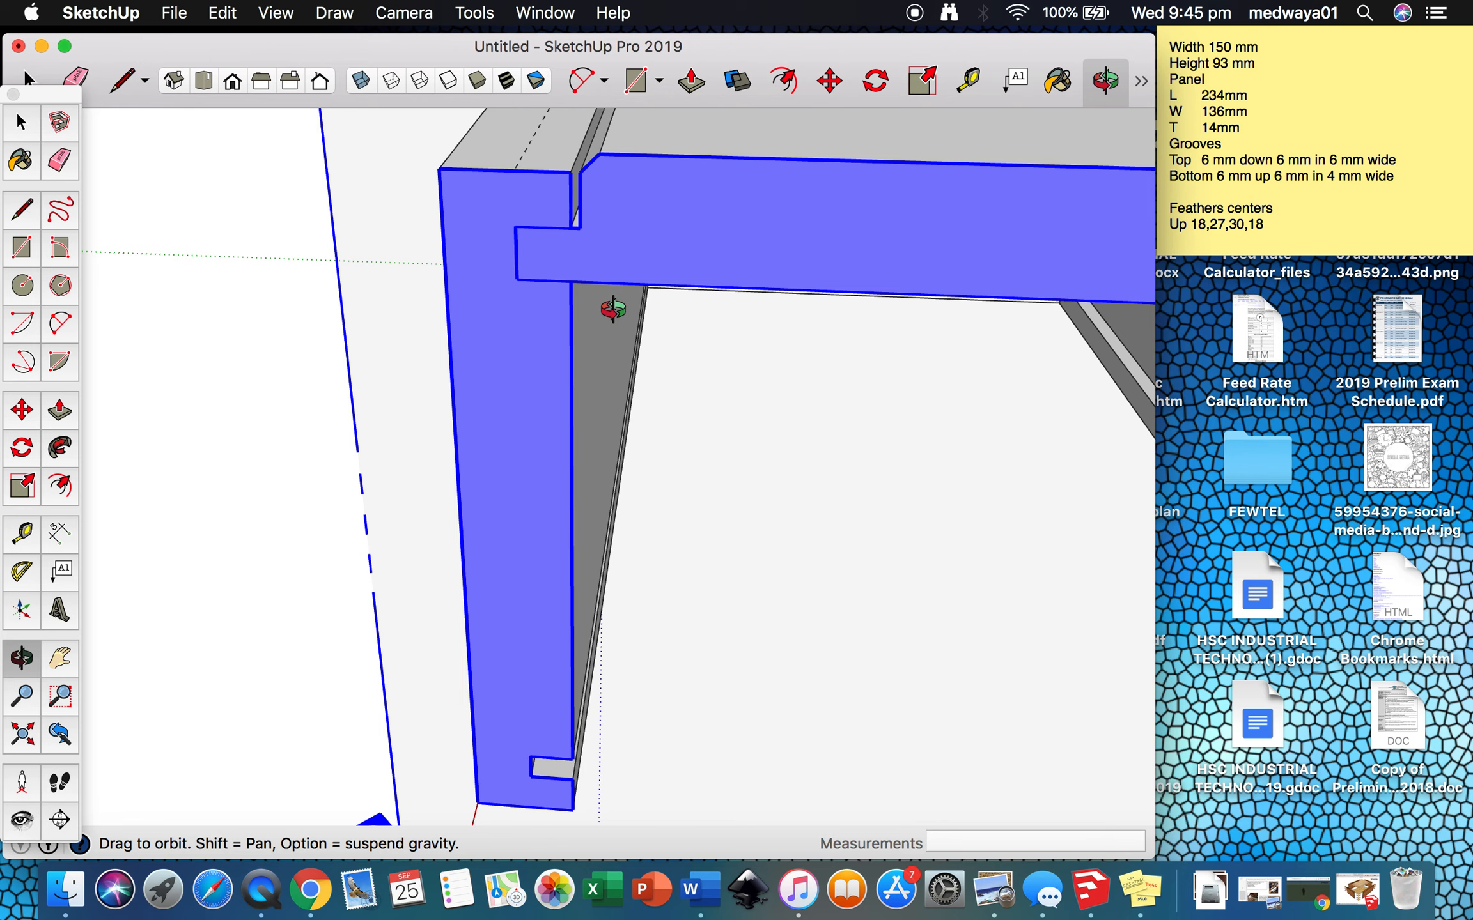
key("space")
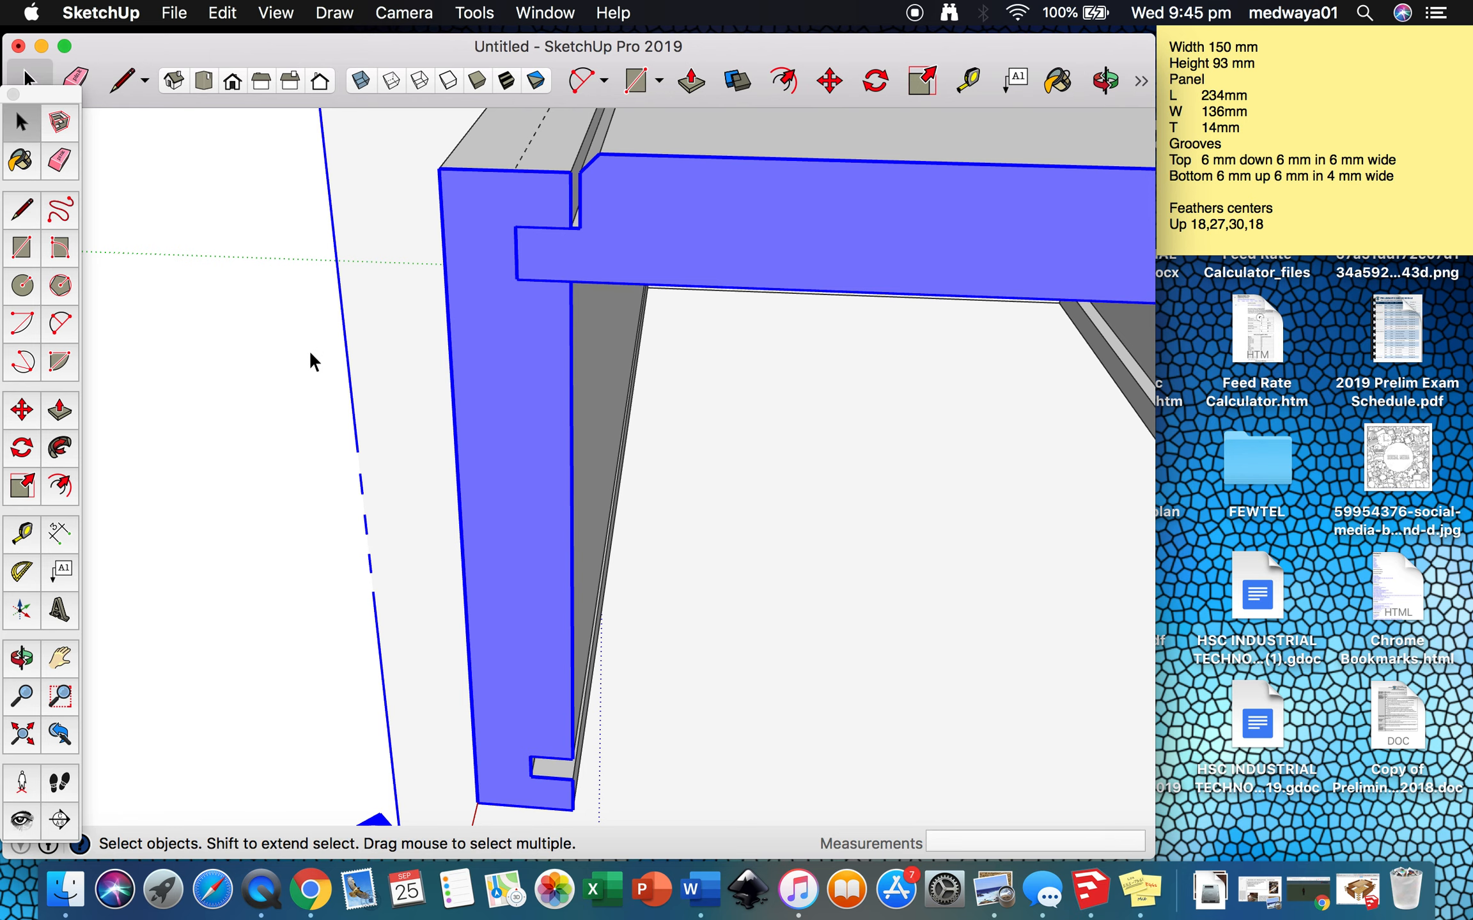
double_click(346, 337)
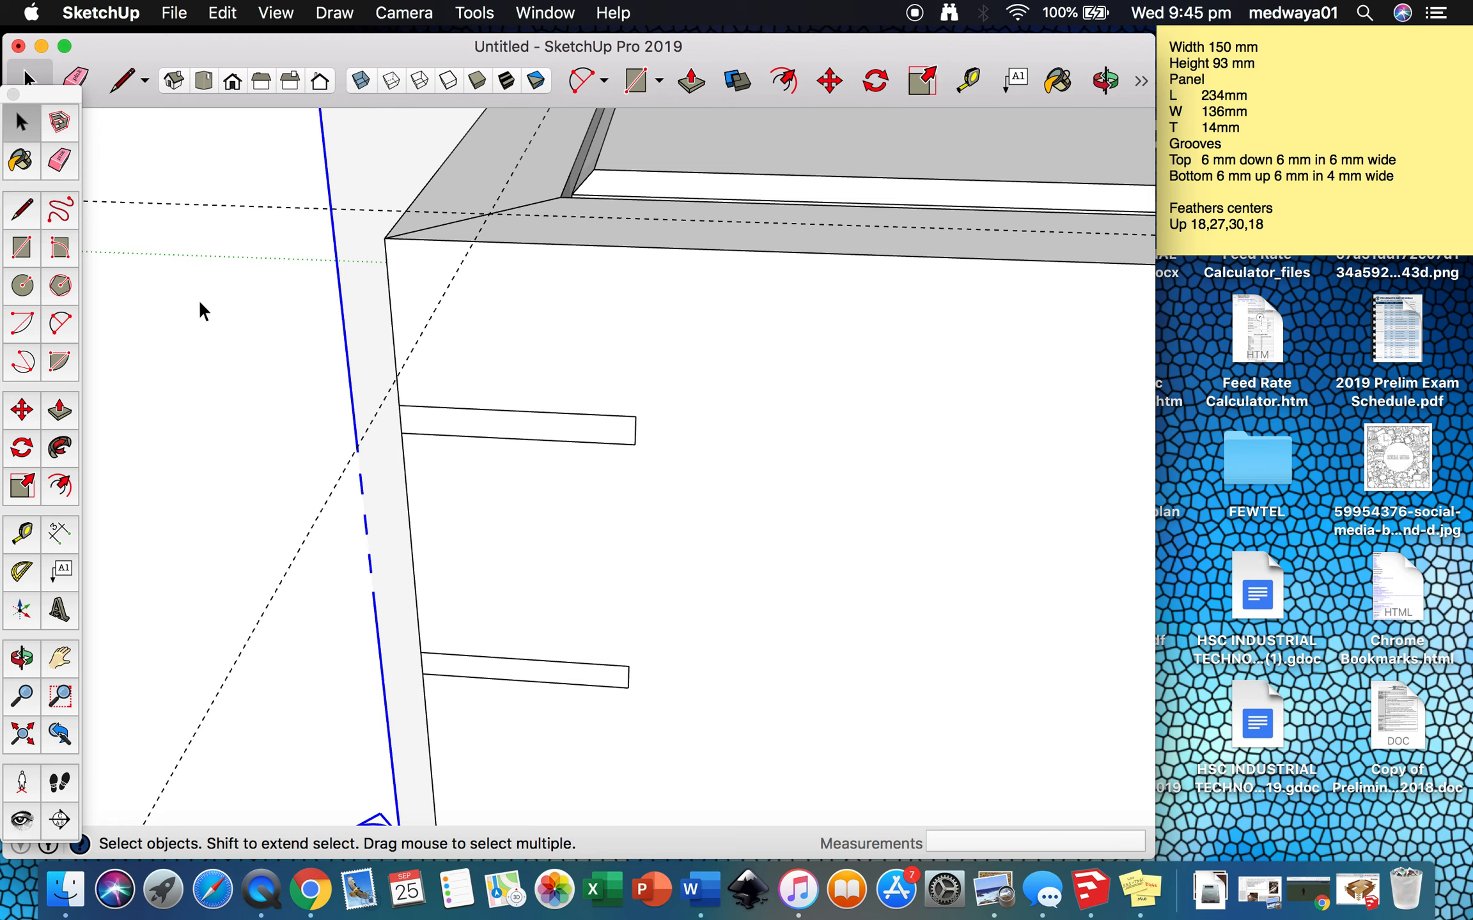
- Select the top panel group and hide it to open up the inside of the box
key("shift+z")
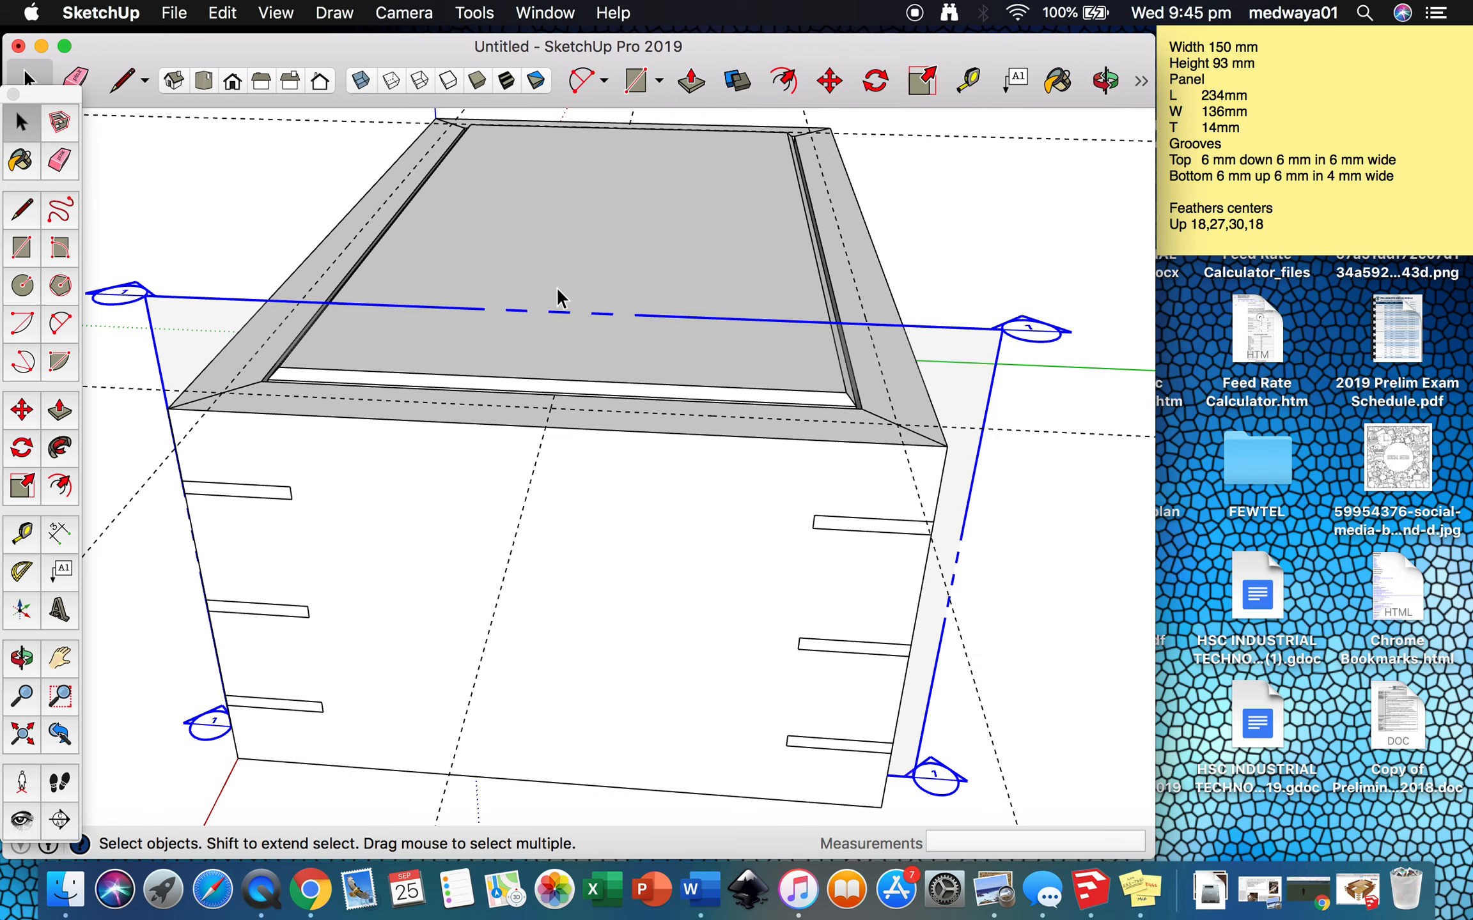
key("o")
left_click_drag(880, 343, 865, 509)
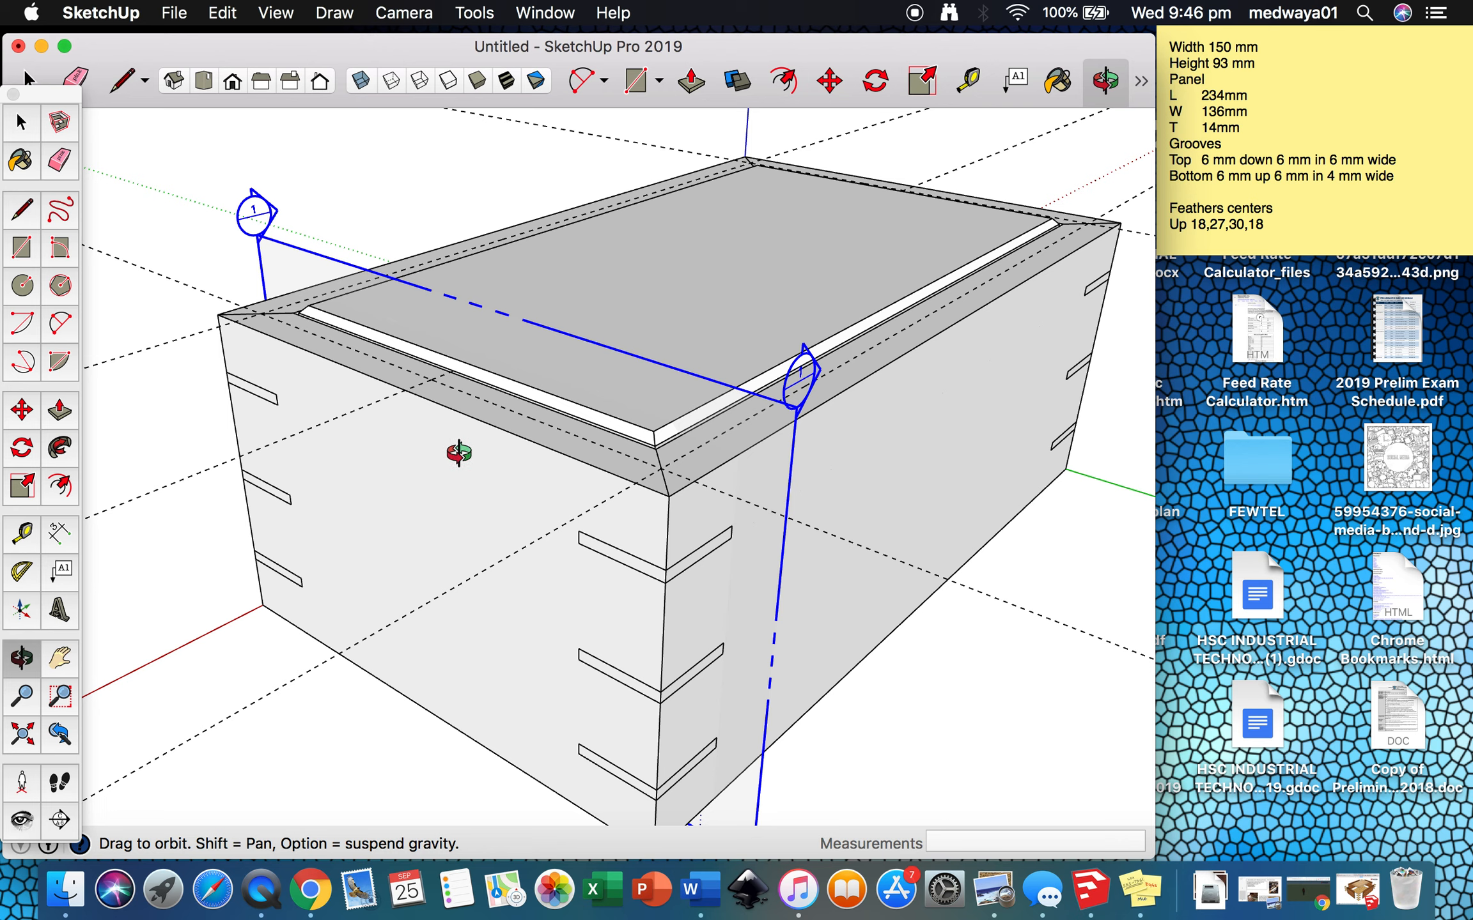
key("space")
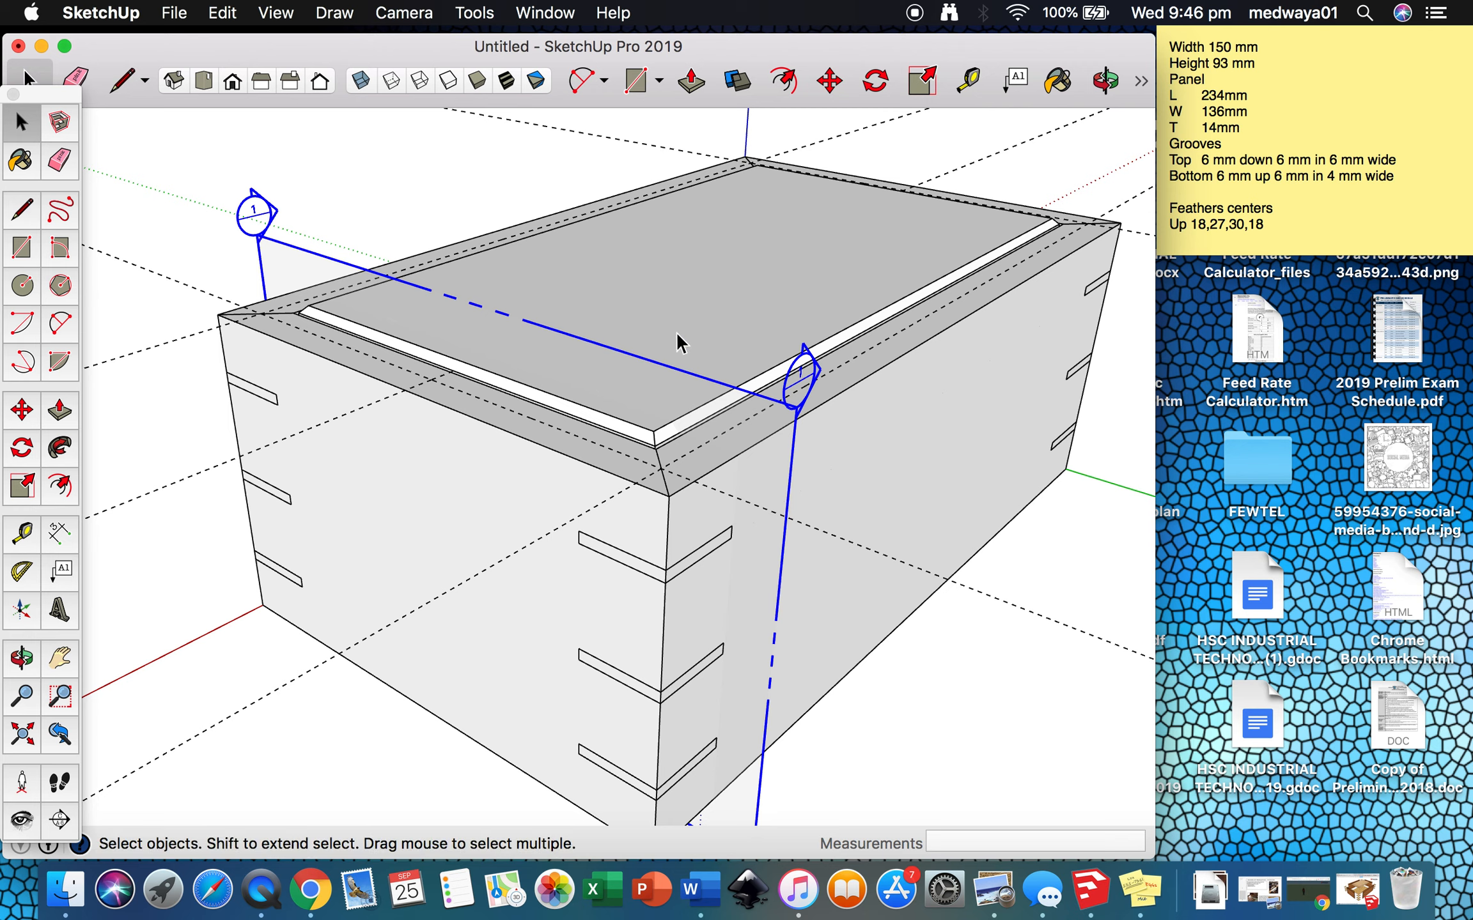
left_click(658, 293)
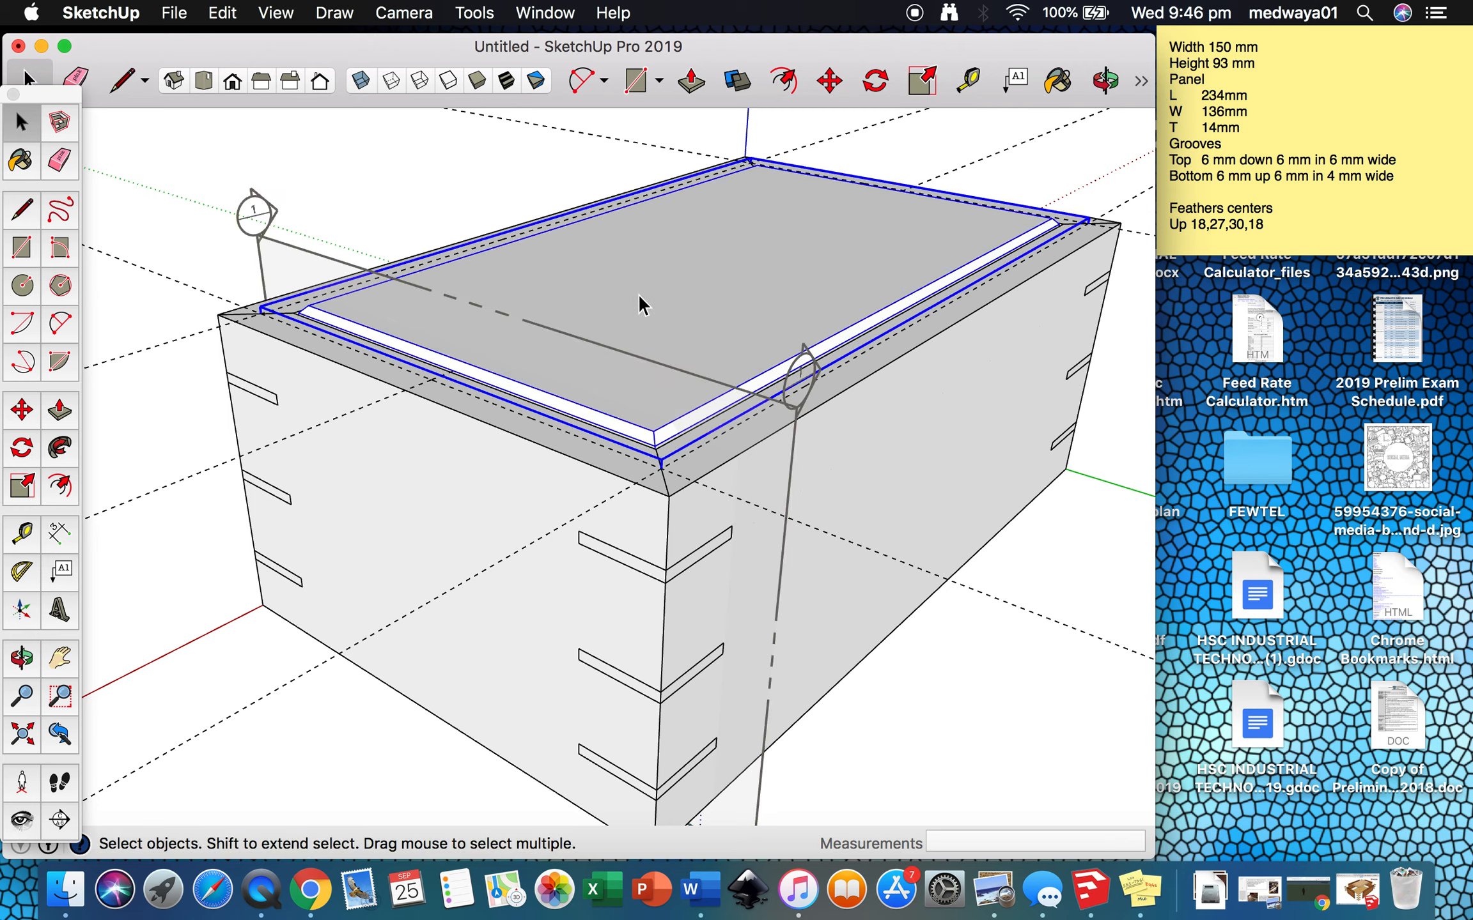
left_click(275, 12)
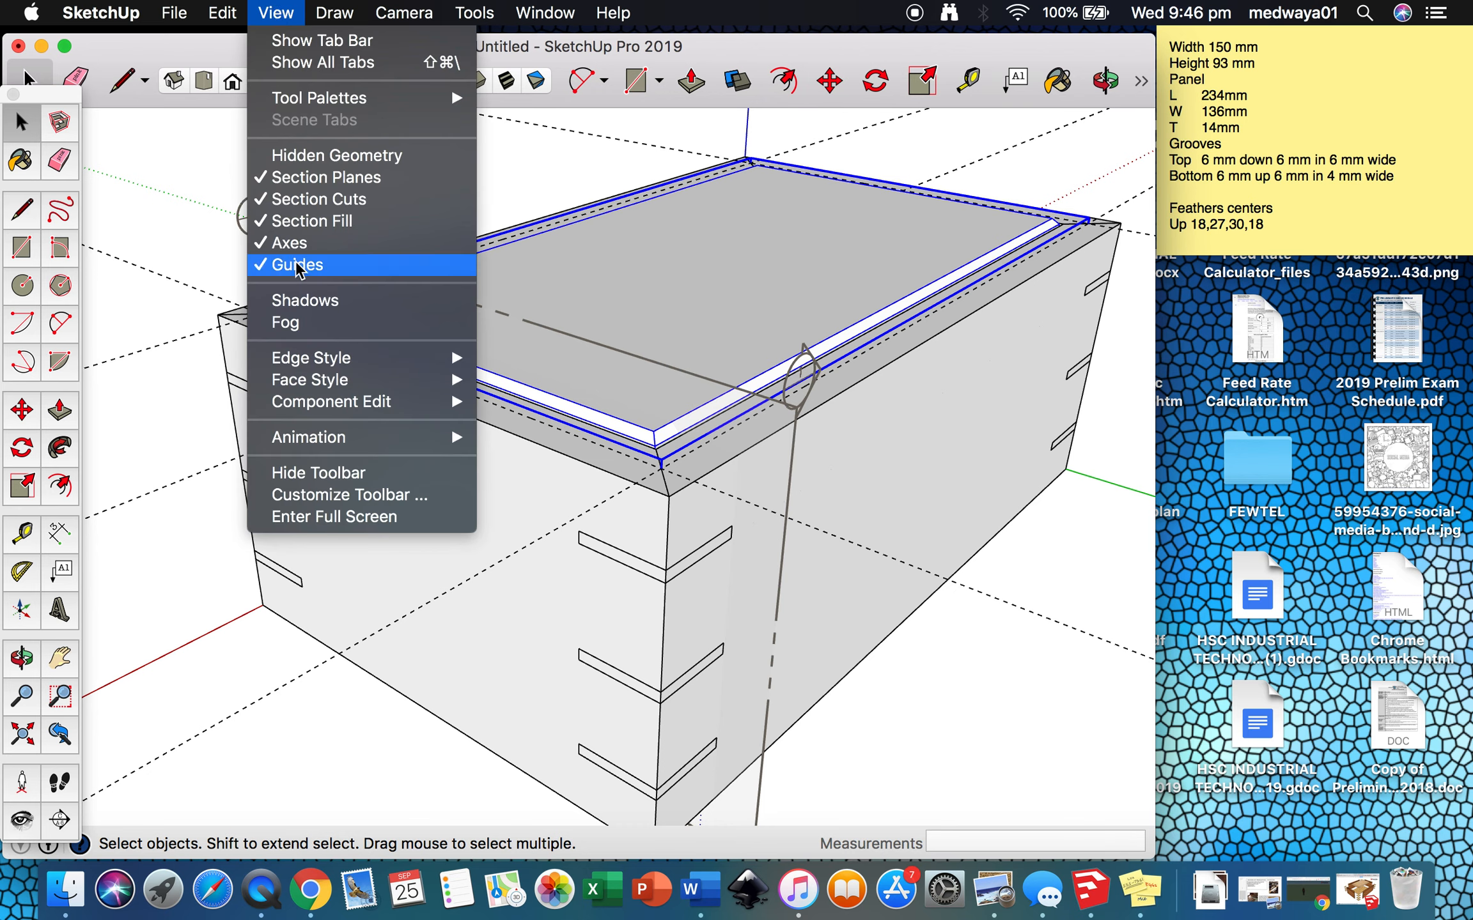
mouse_move(222, 13)
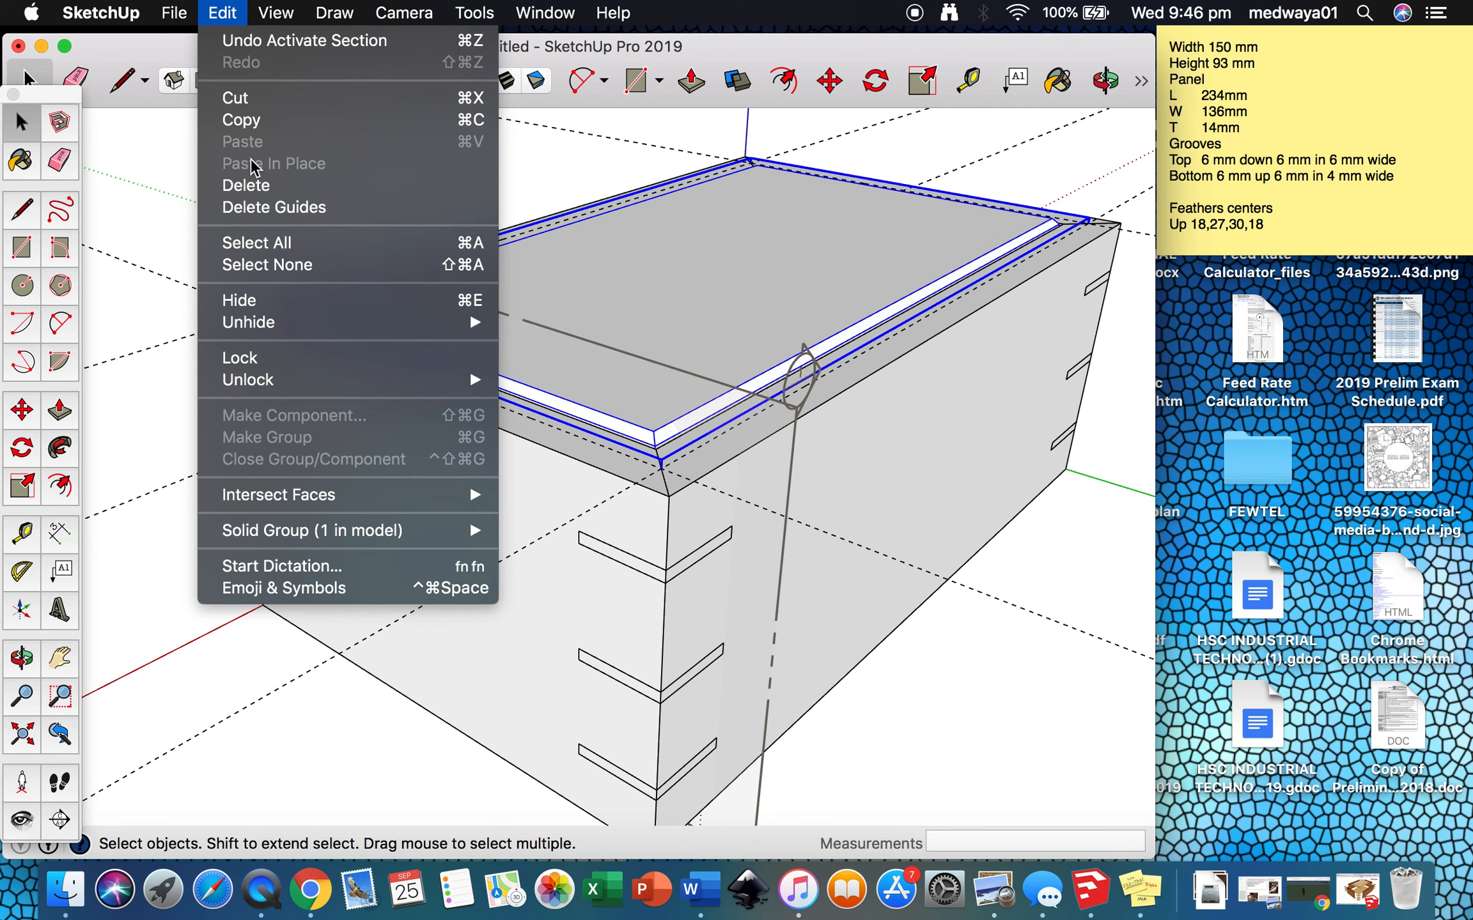
left_click(243, 300)
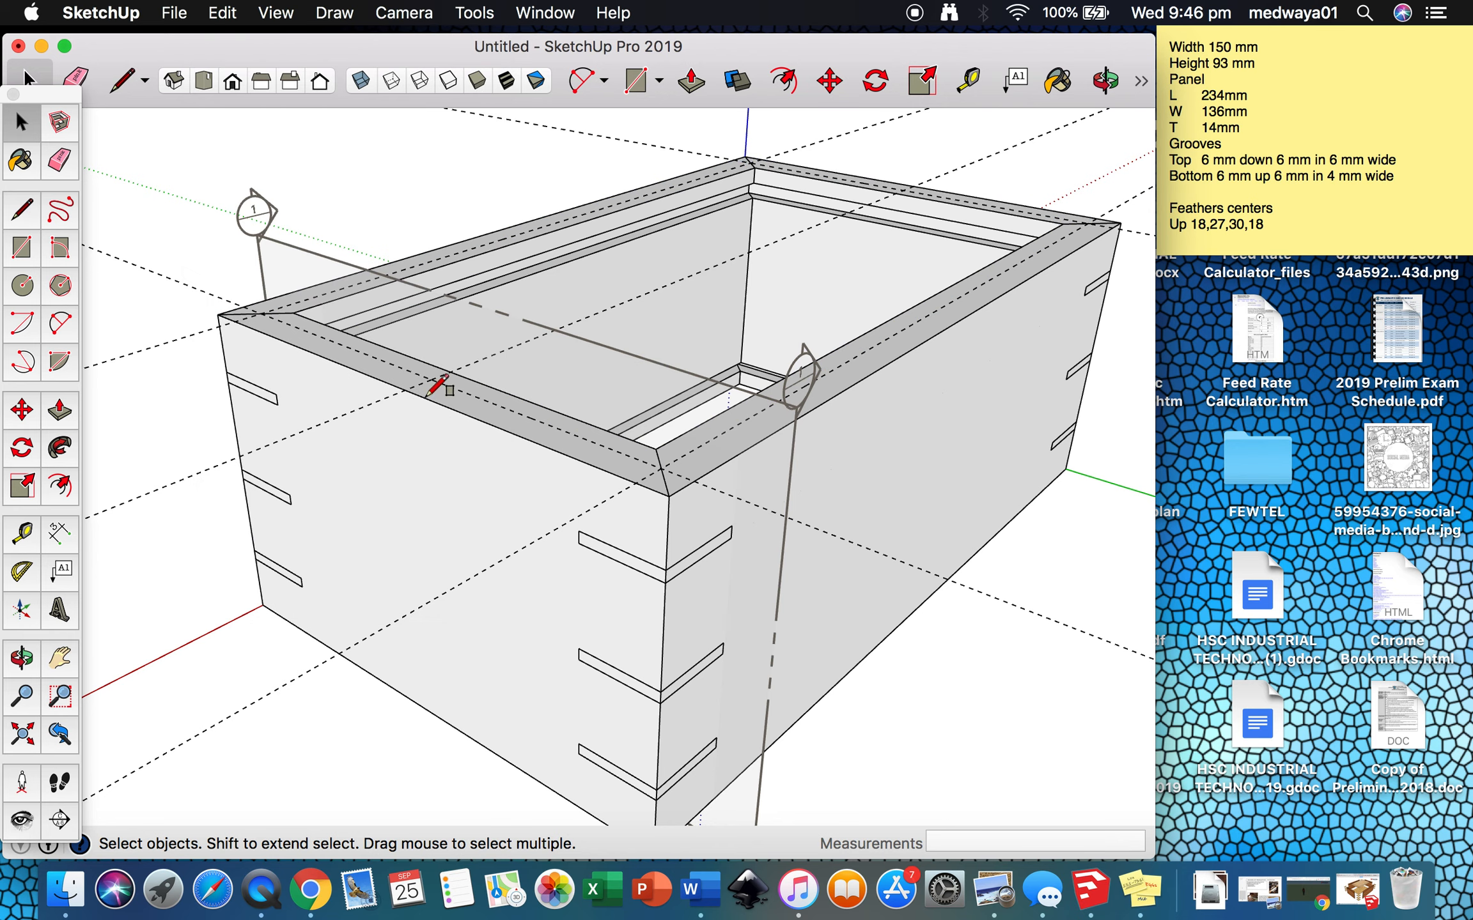
- Draw a rectangle of about 233 × 134 mm between opposite guide intersections on the rim and pull it up 4 mm
key("r")
left_click(271, 309)
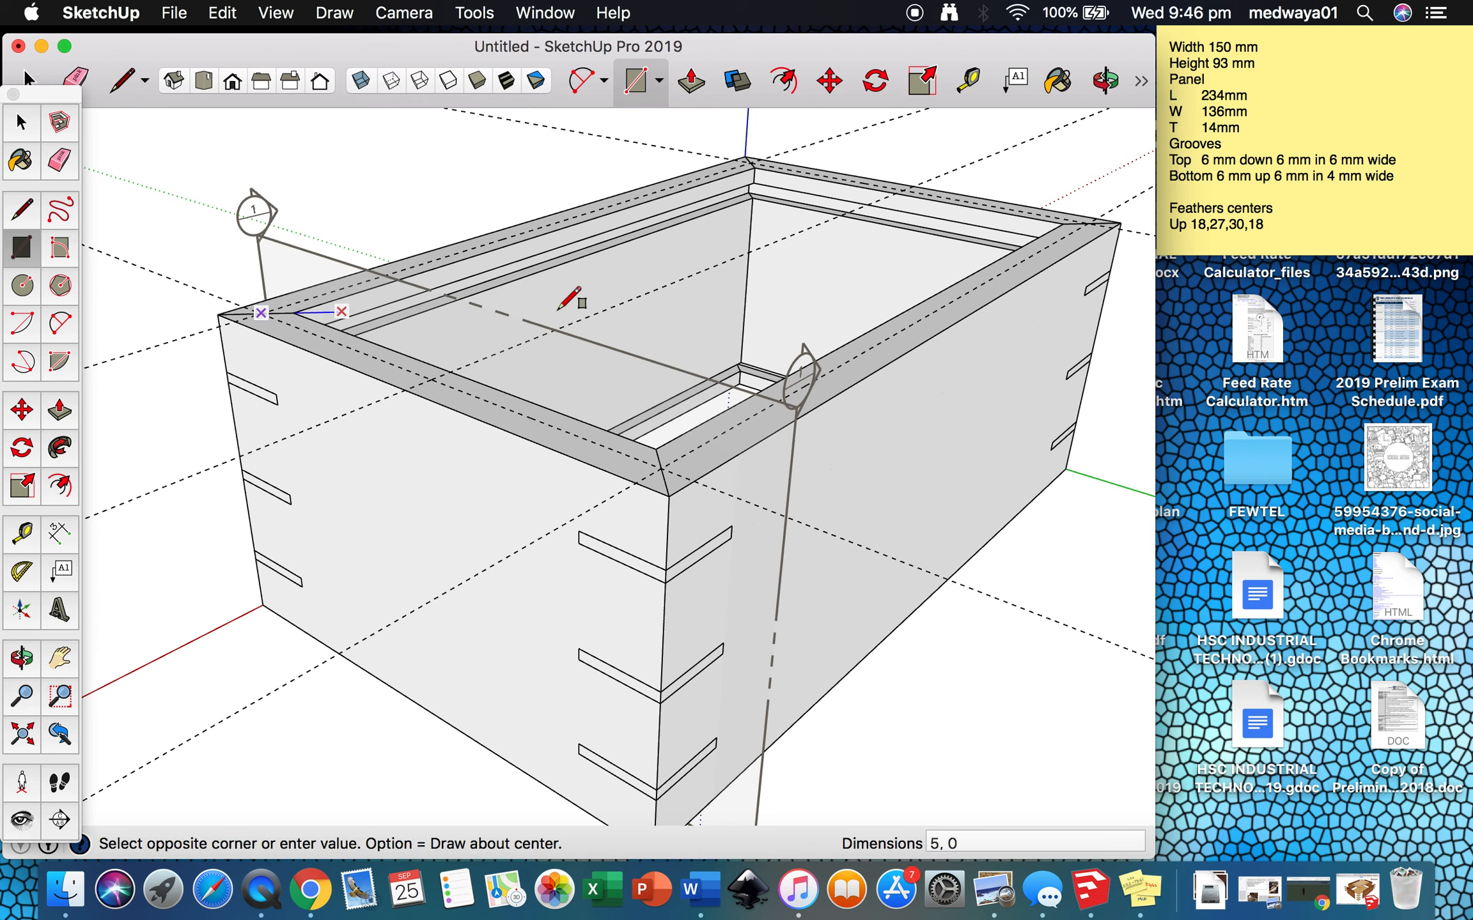
left_click(1087, 221)
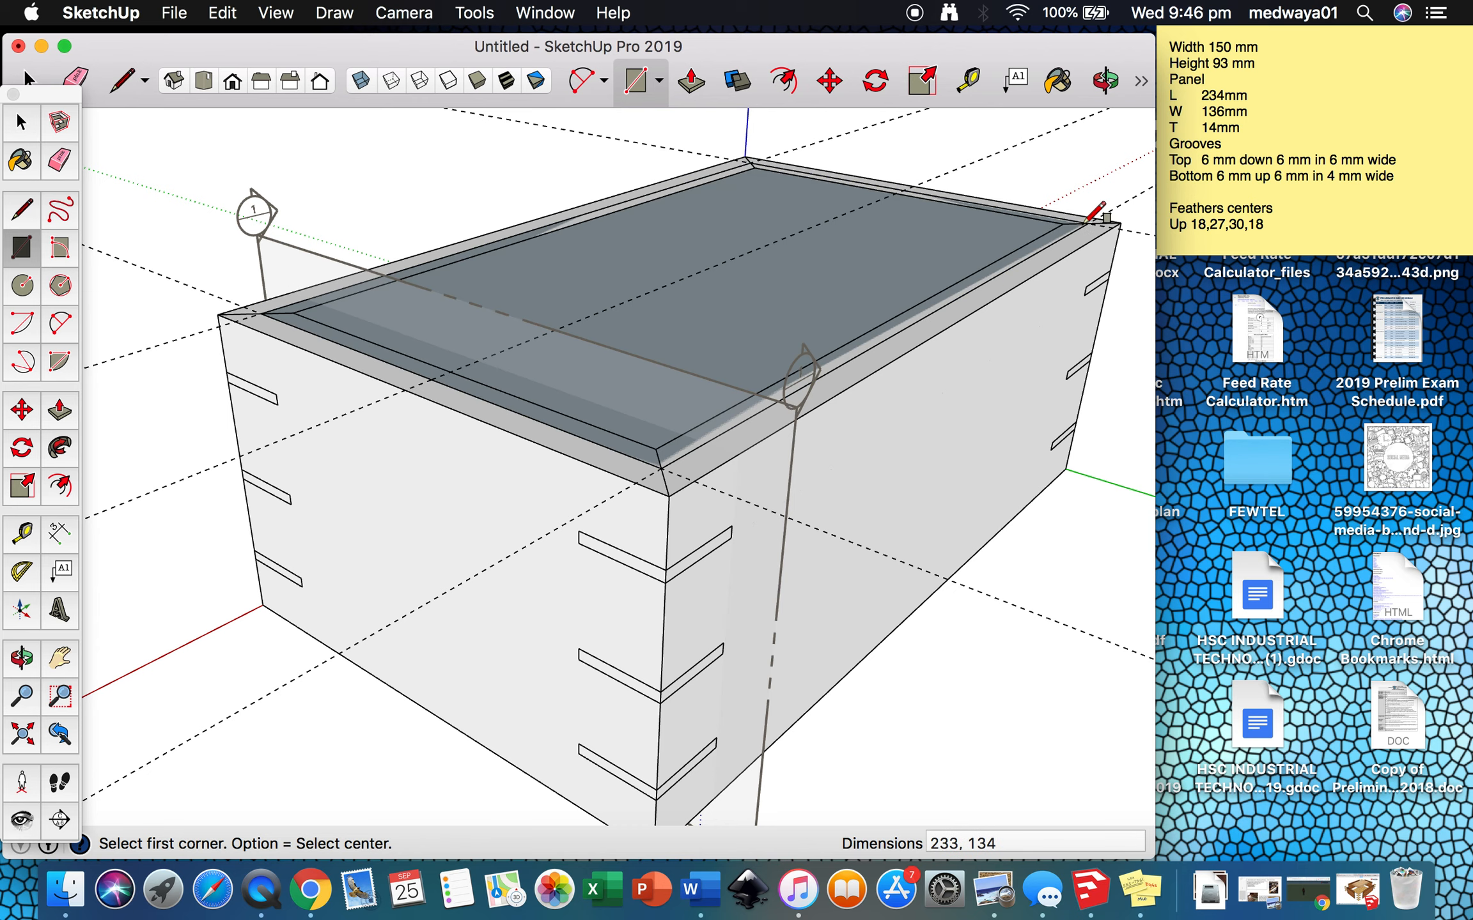
key("p")
left_click(837, 291)
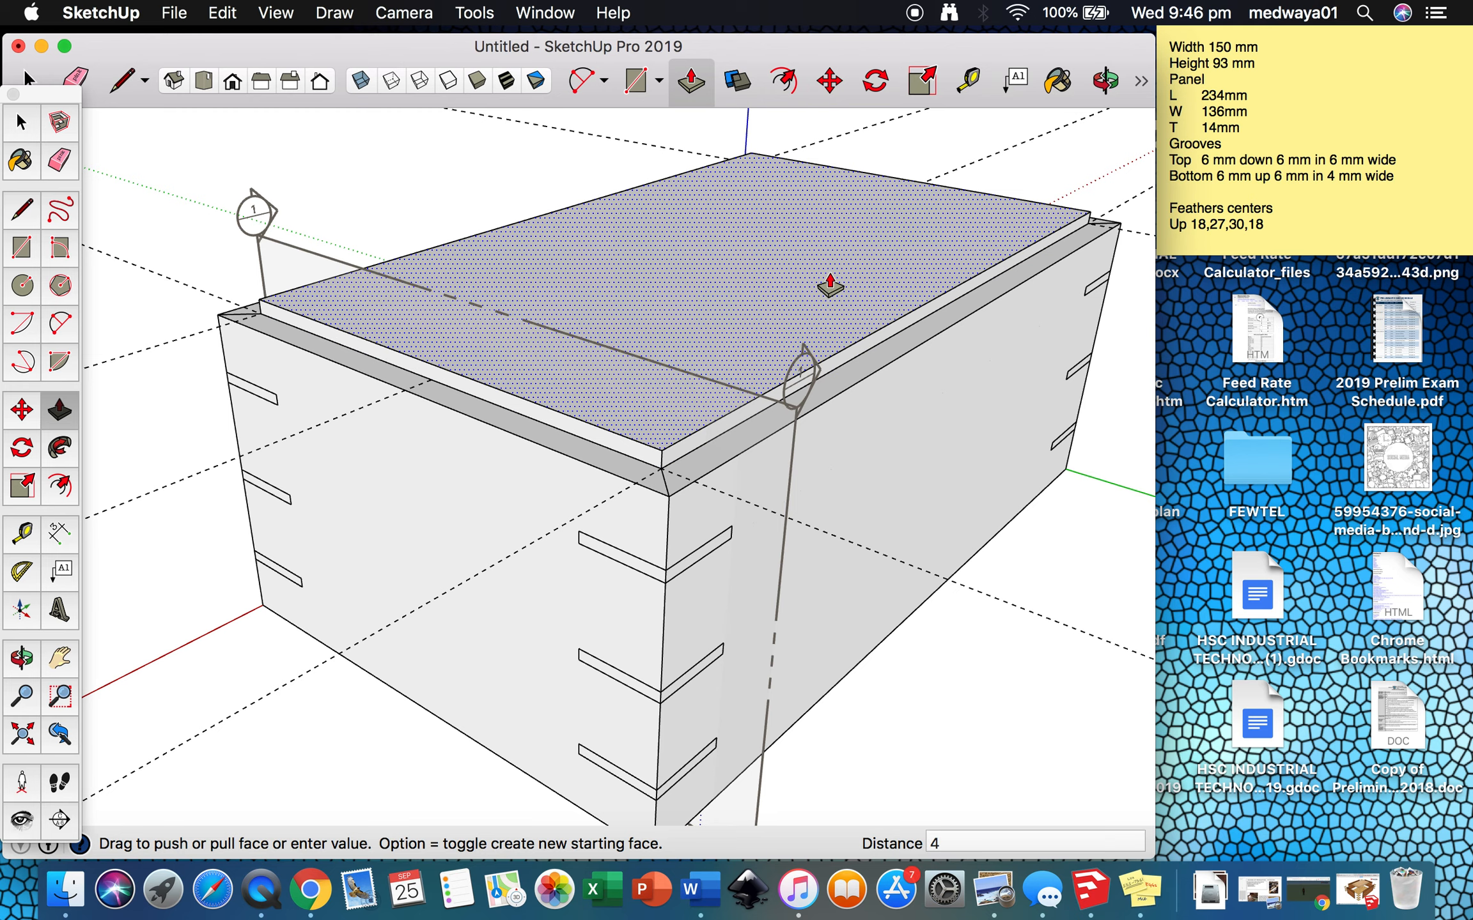
left_click(830, 288)
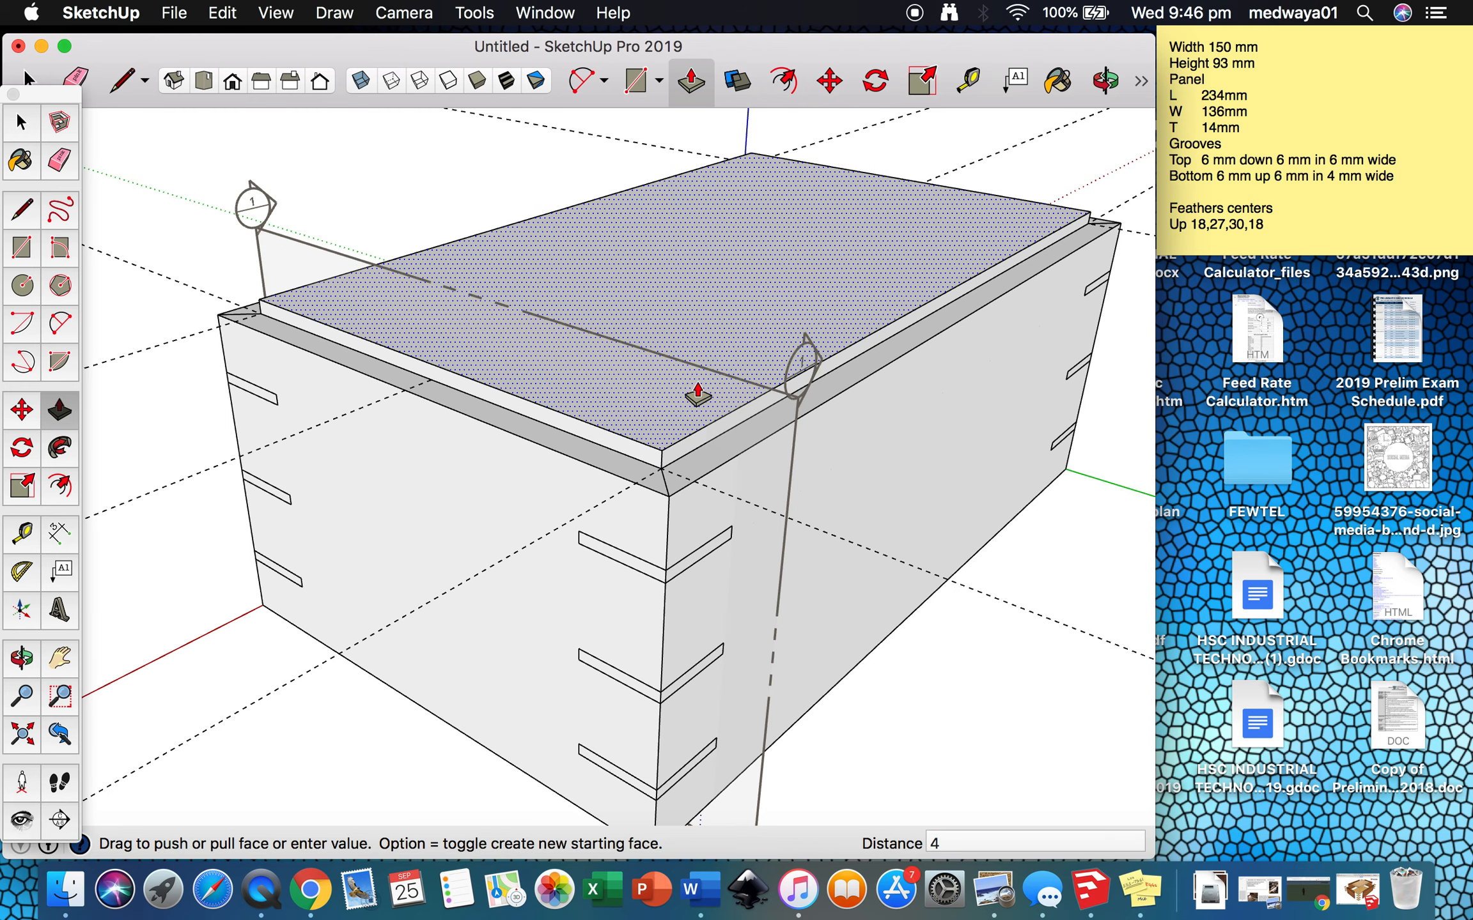
- Select the whole thin panel with all its faces and edges and make it a group
key("space")
left_click(657, 398)
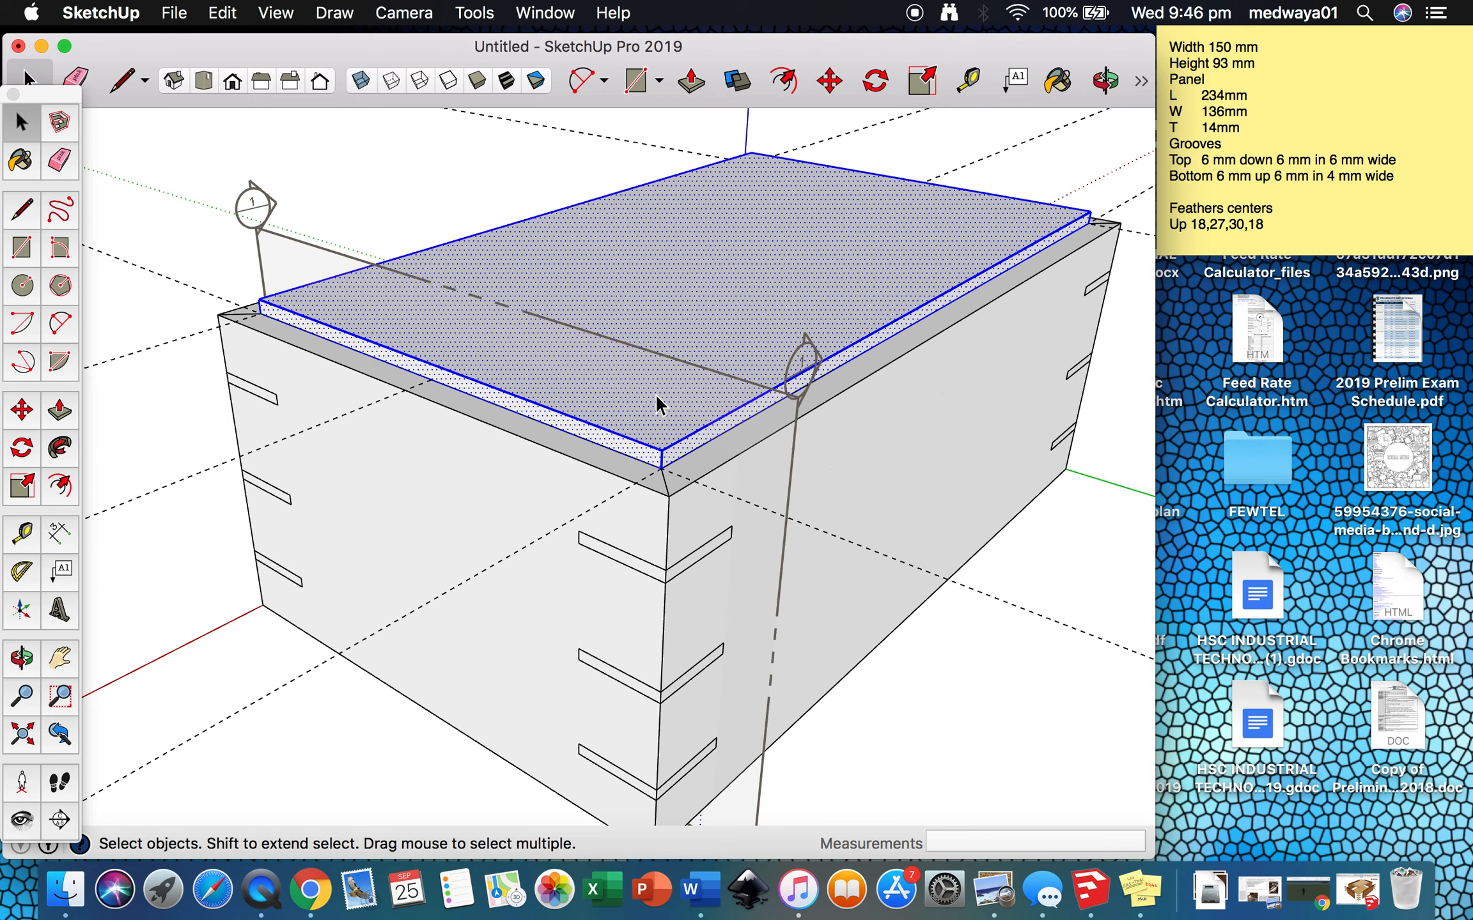
right_click(657, 396)
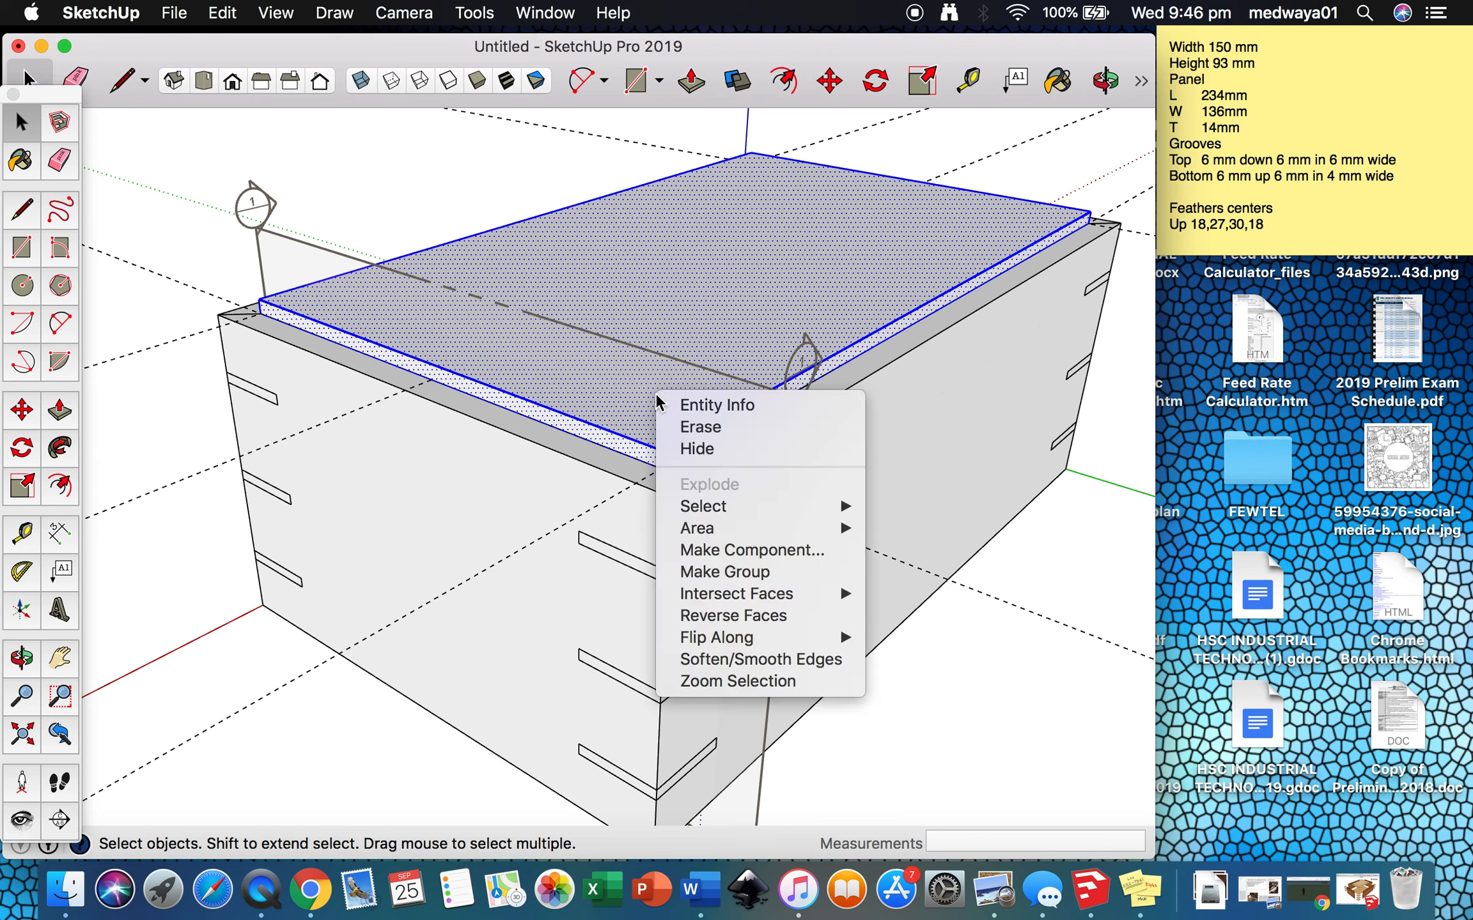
left_click(707, 571)
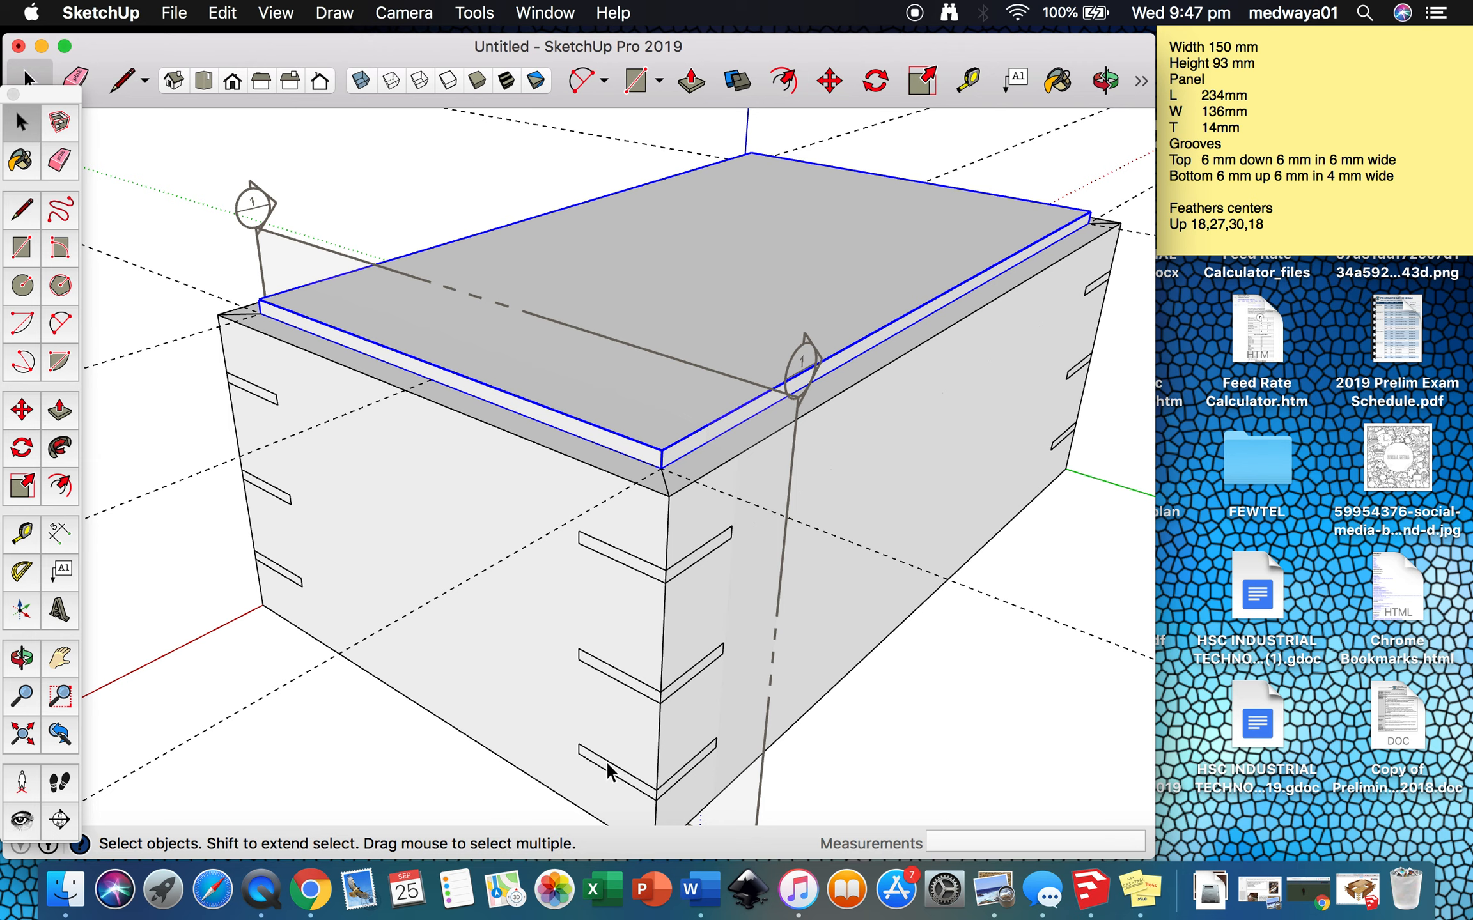
- Move the thin panel group 87 mm down along the box's vertical corner edge to seat it in the bottom grooves
key("m")
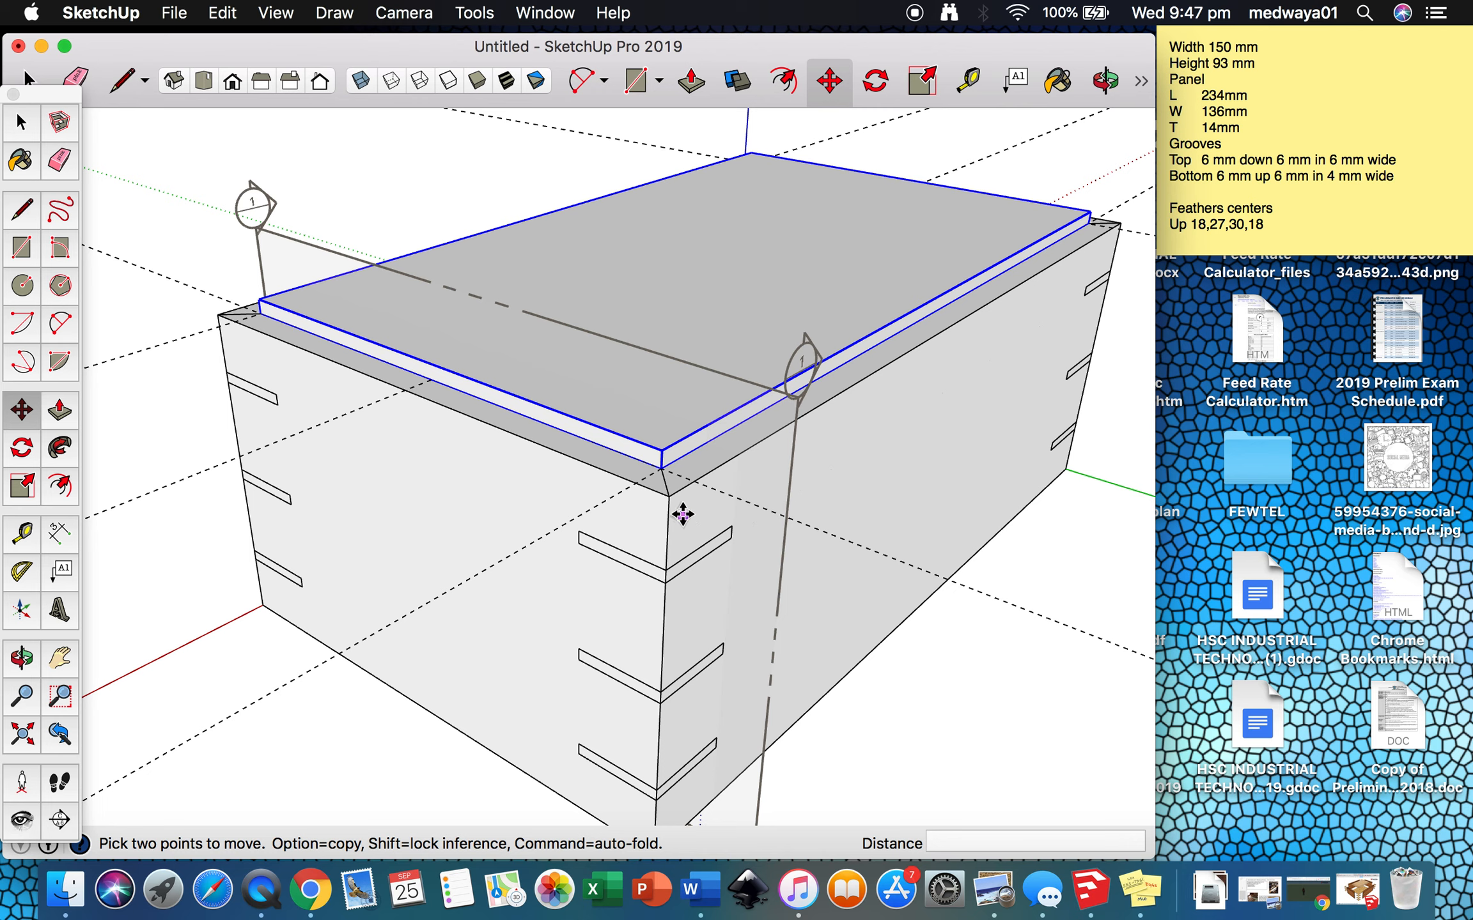
left_click(669, 497)
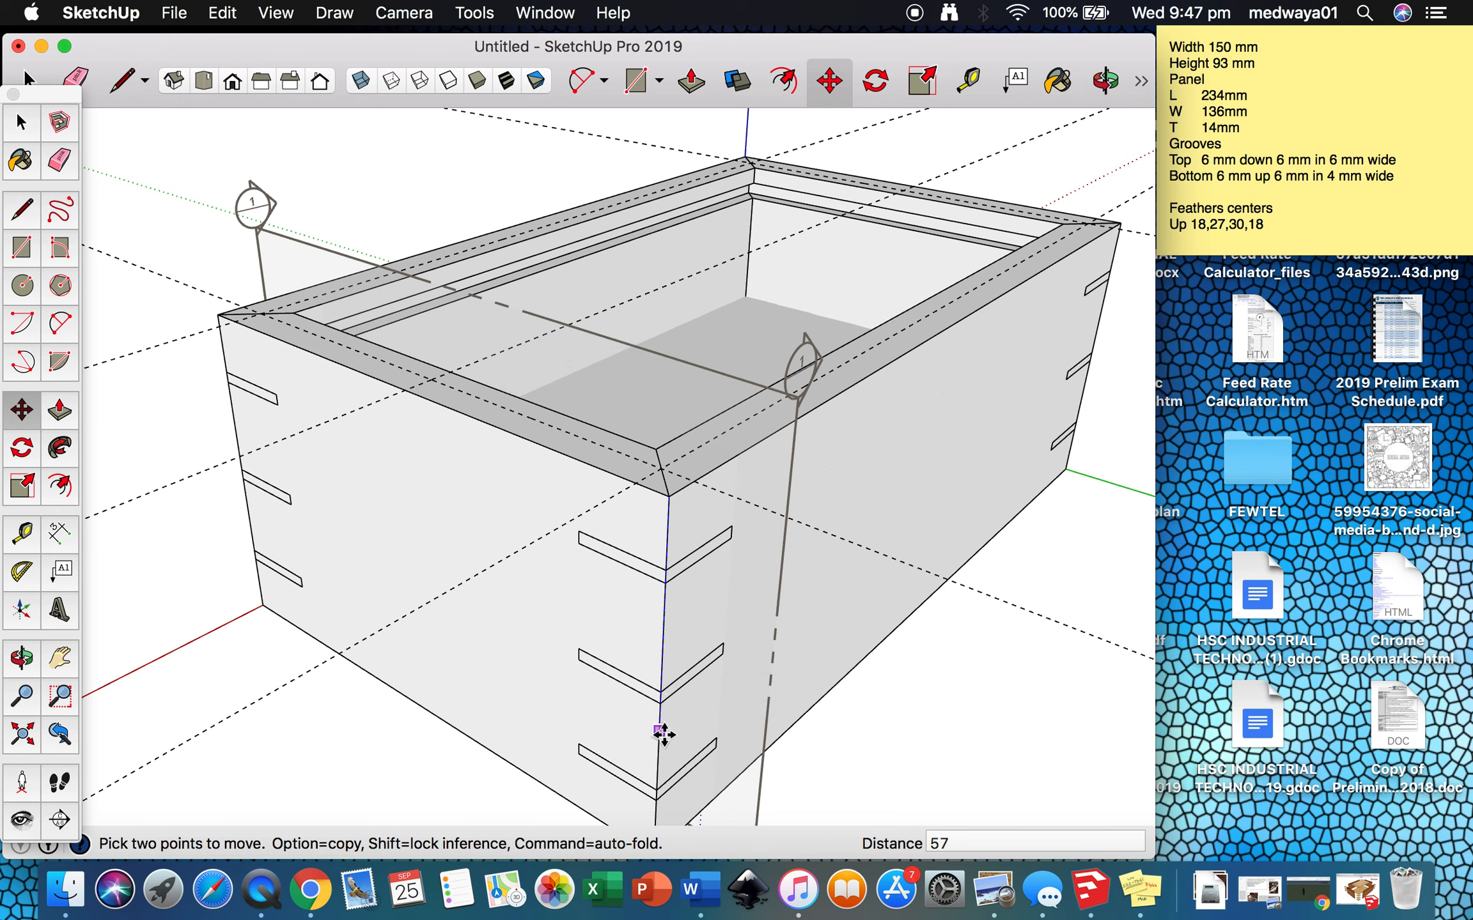
type("8")
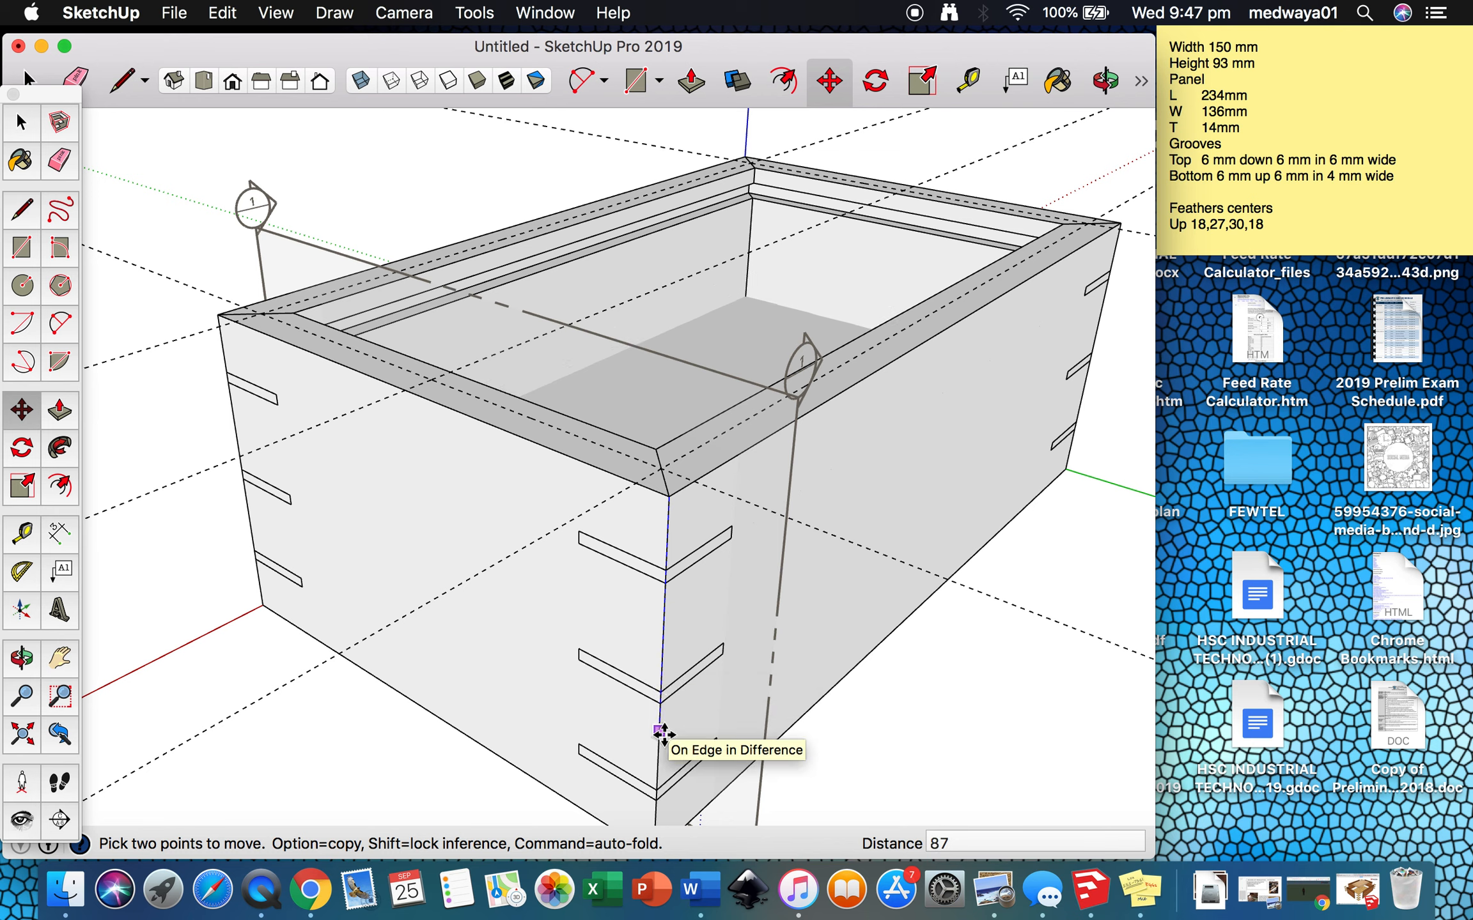
key("Return")
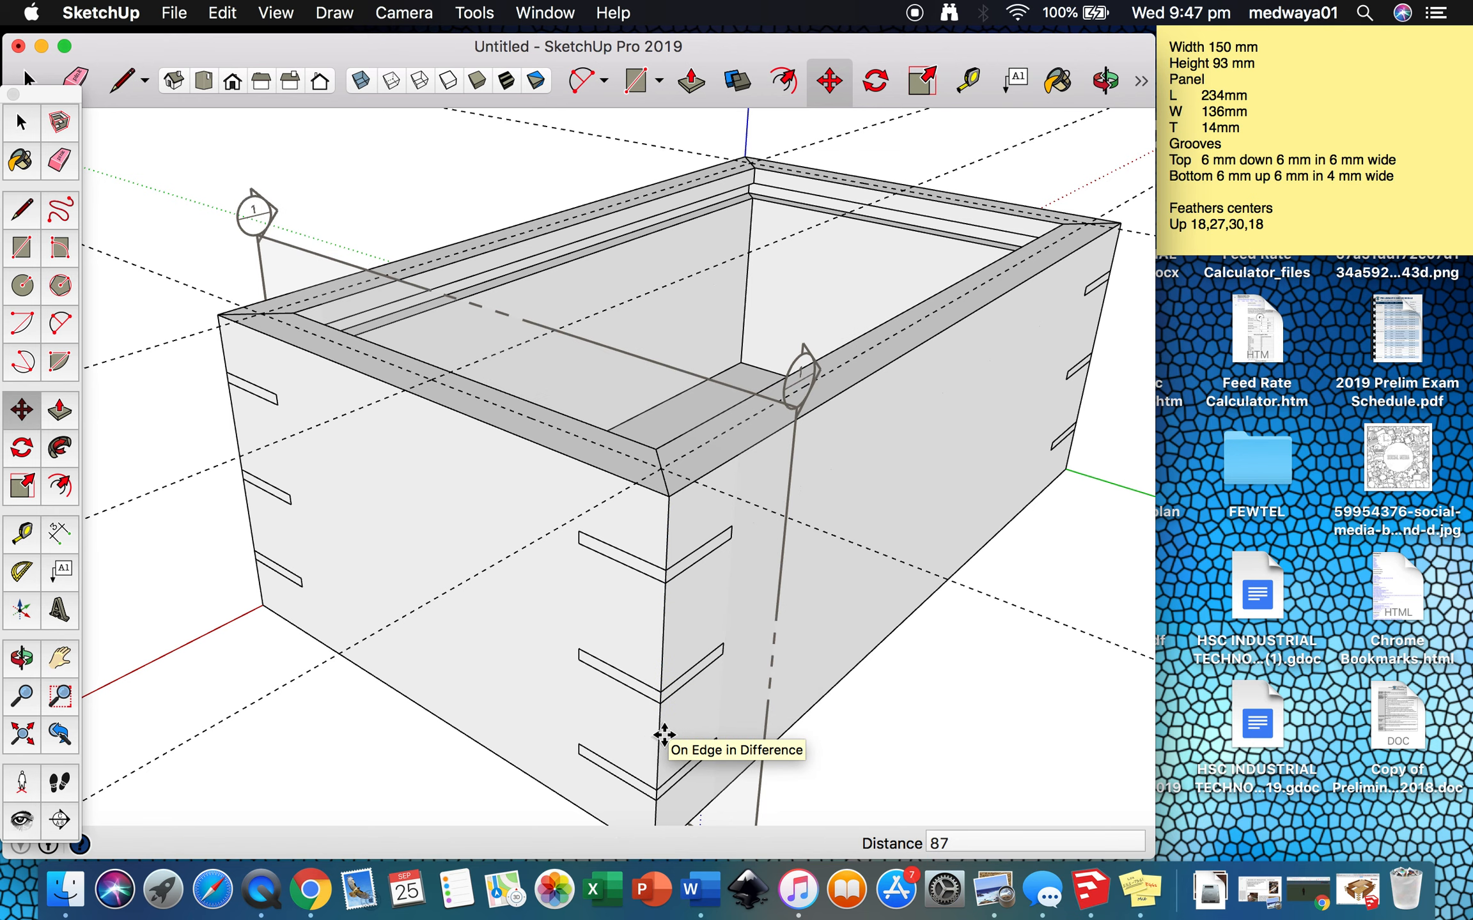
key("space")
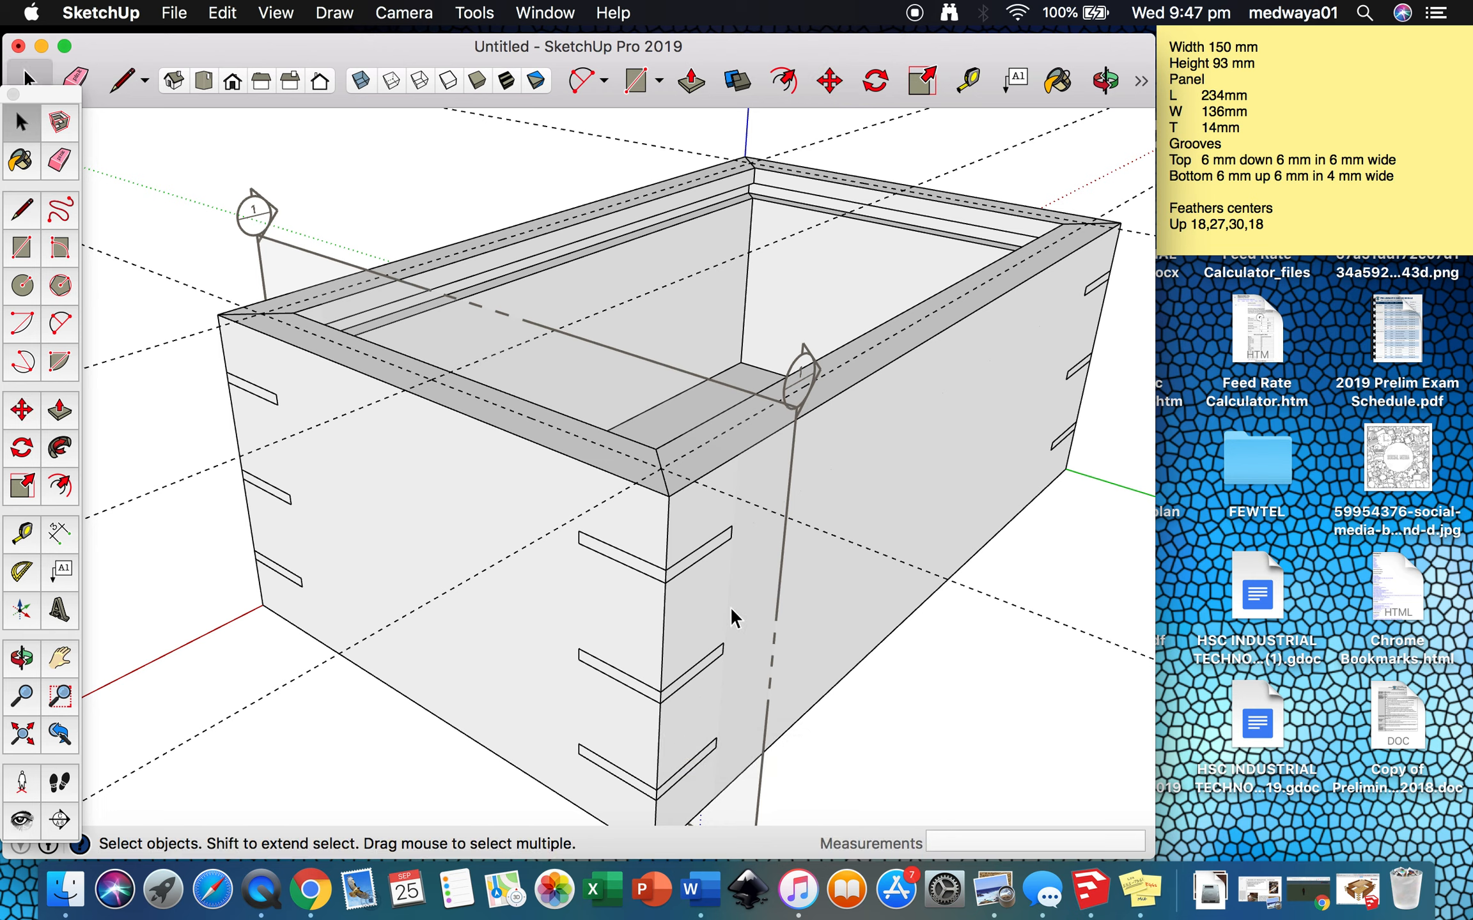
- Activate the section plane and examine how the bottom panel sits in the side panels at the lower corner
left_click(659, 359)
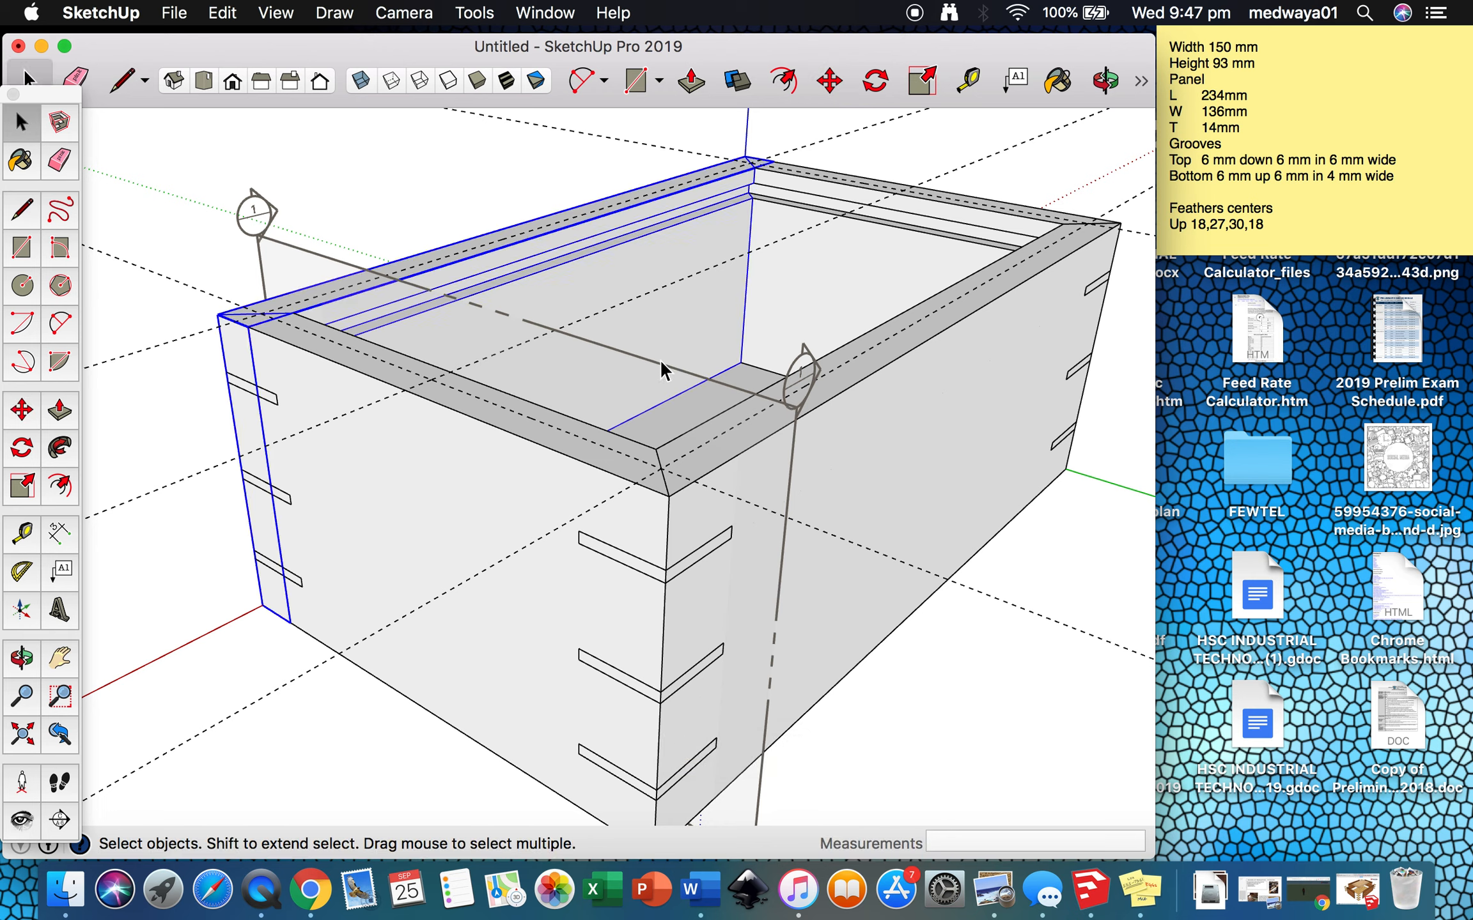
double_click(254, 218)
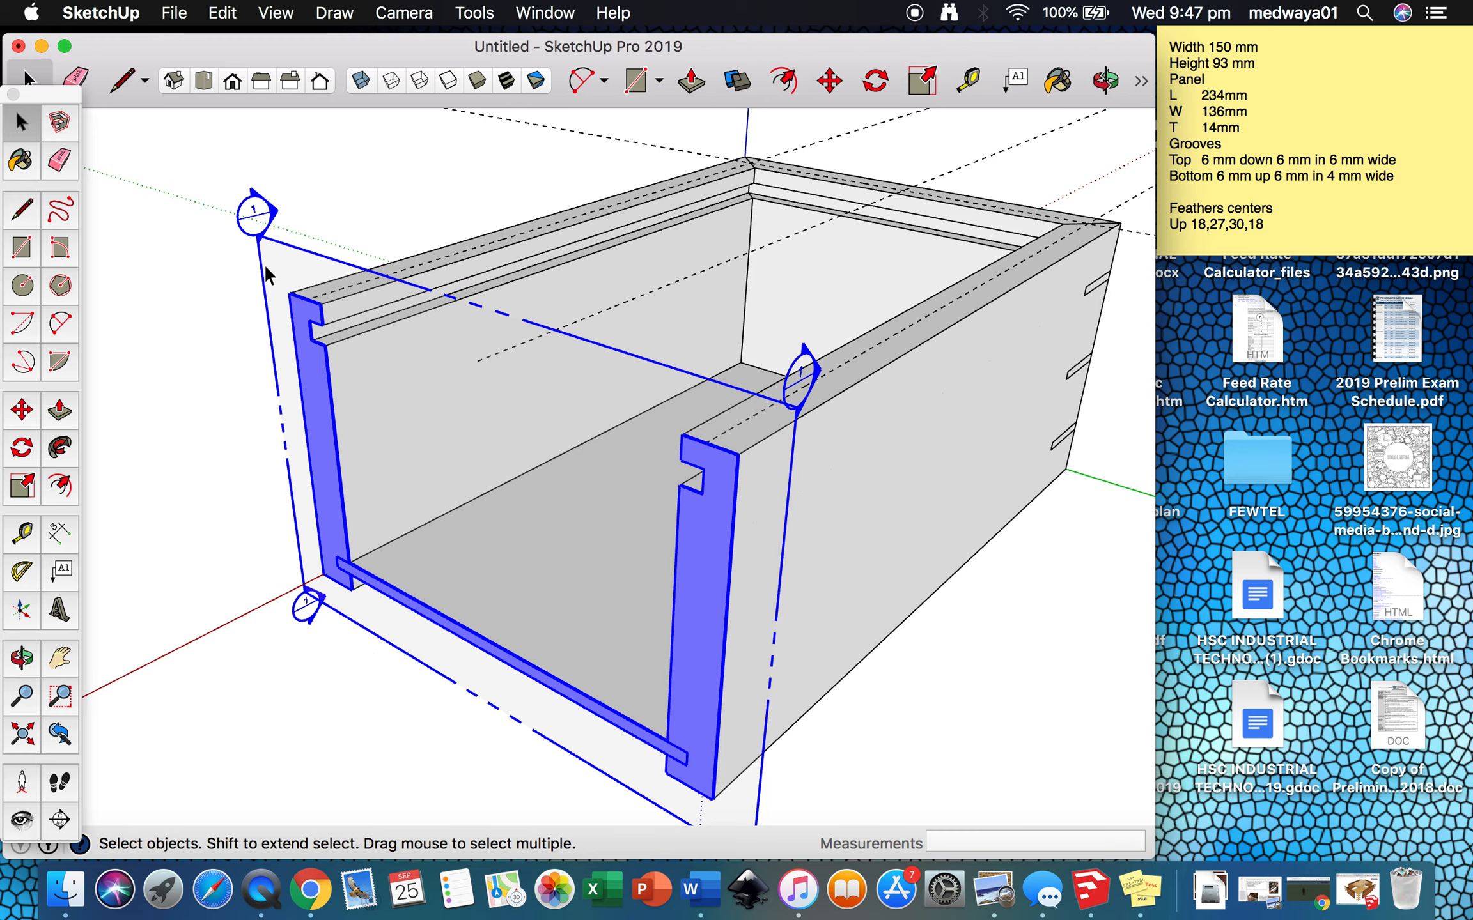
scroll(342, 580, "up", 5)
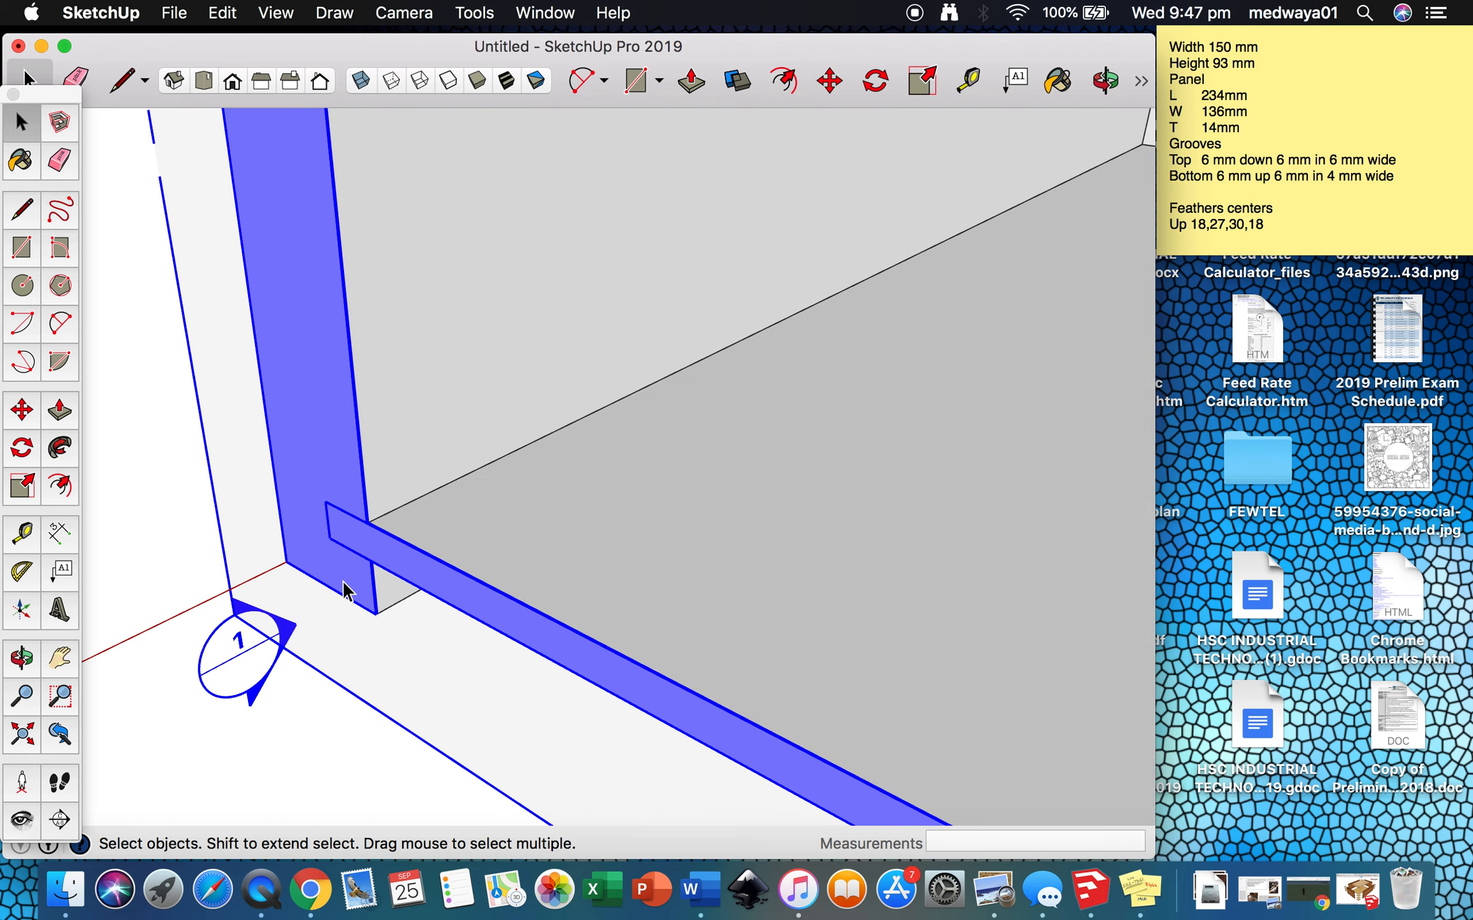
scroll(410, 573, "down", 2)
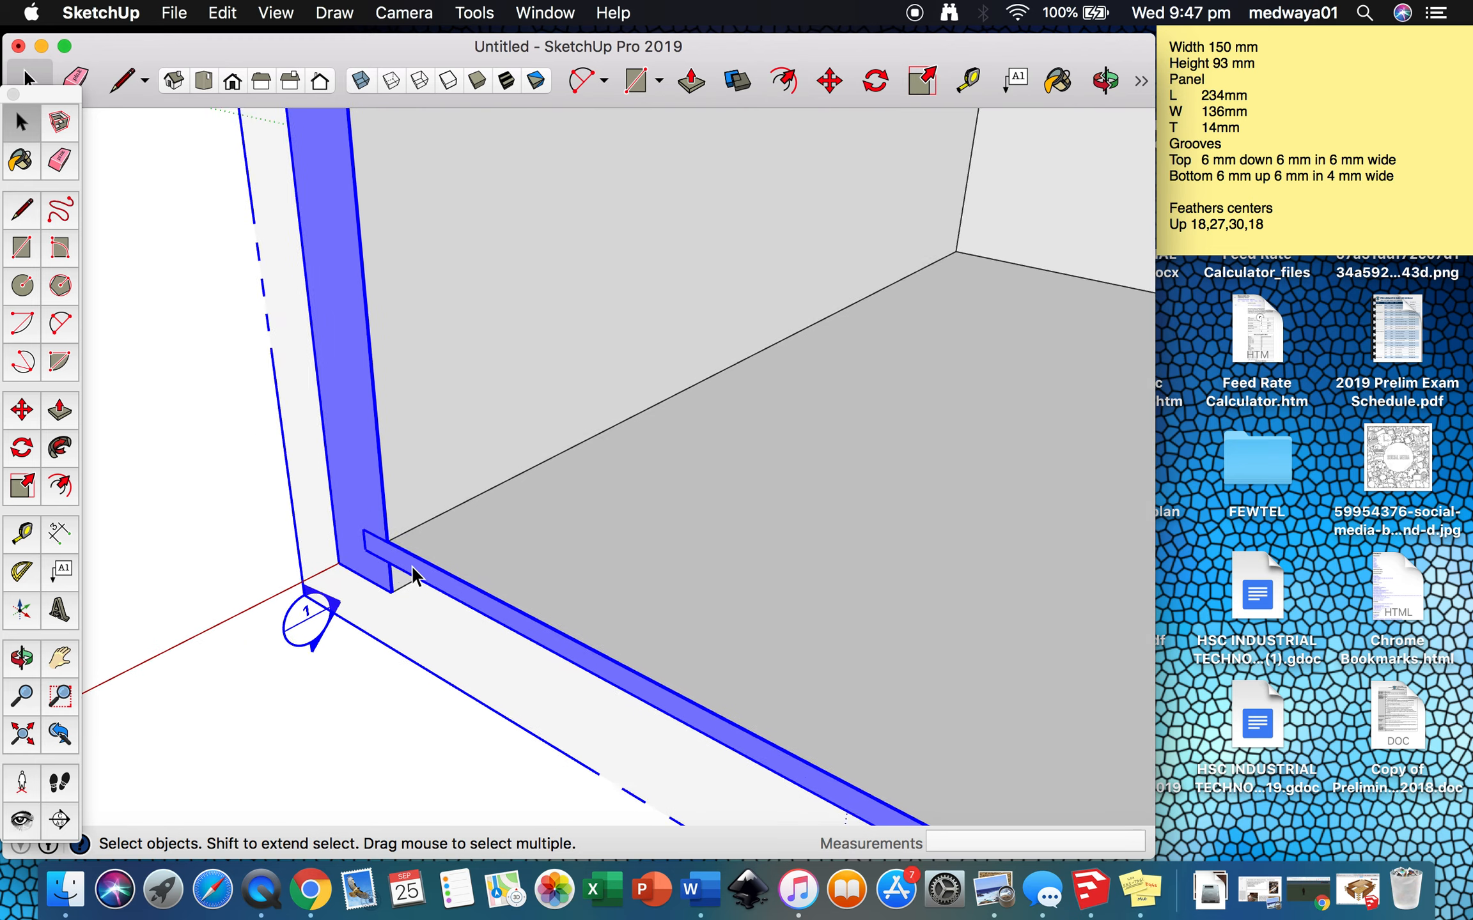
scroll(411, 565, "down", 6)
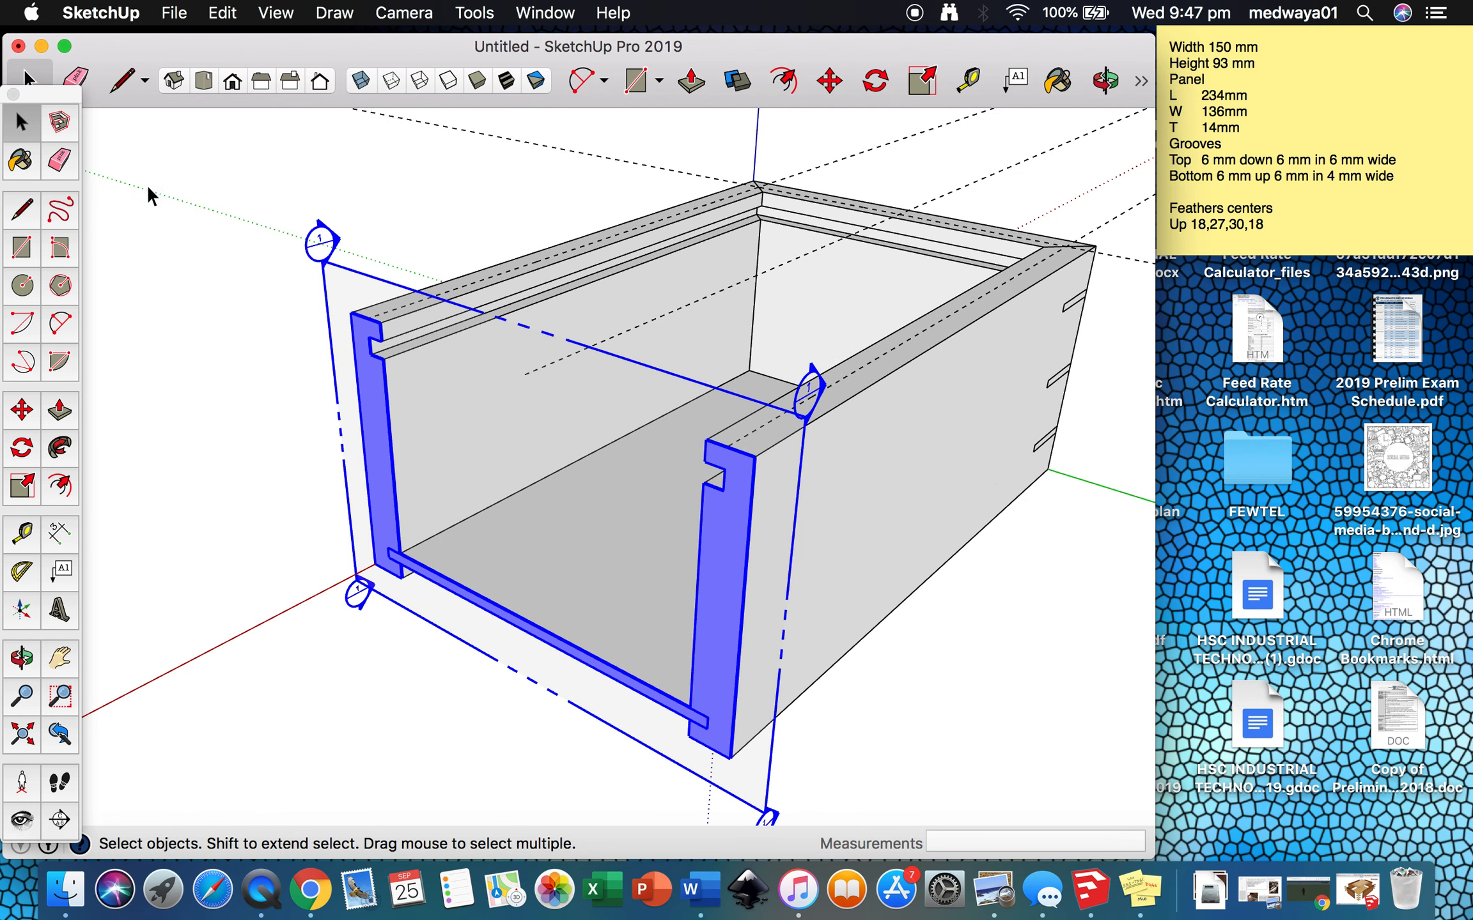
- Unhide the last hidden object, the top panel, and clear the selection
left_click(276, 12)
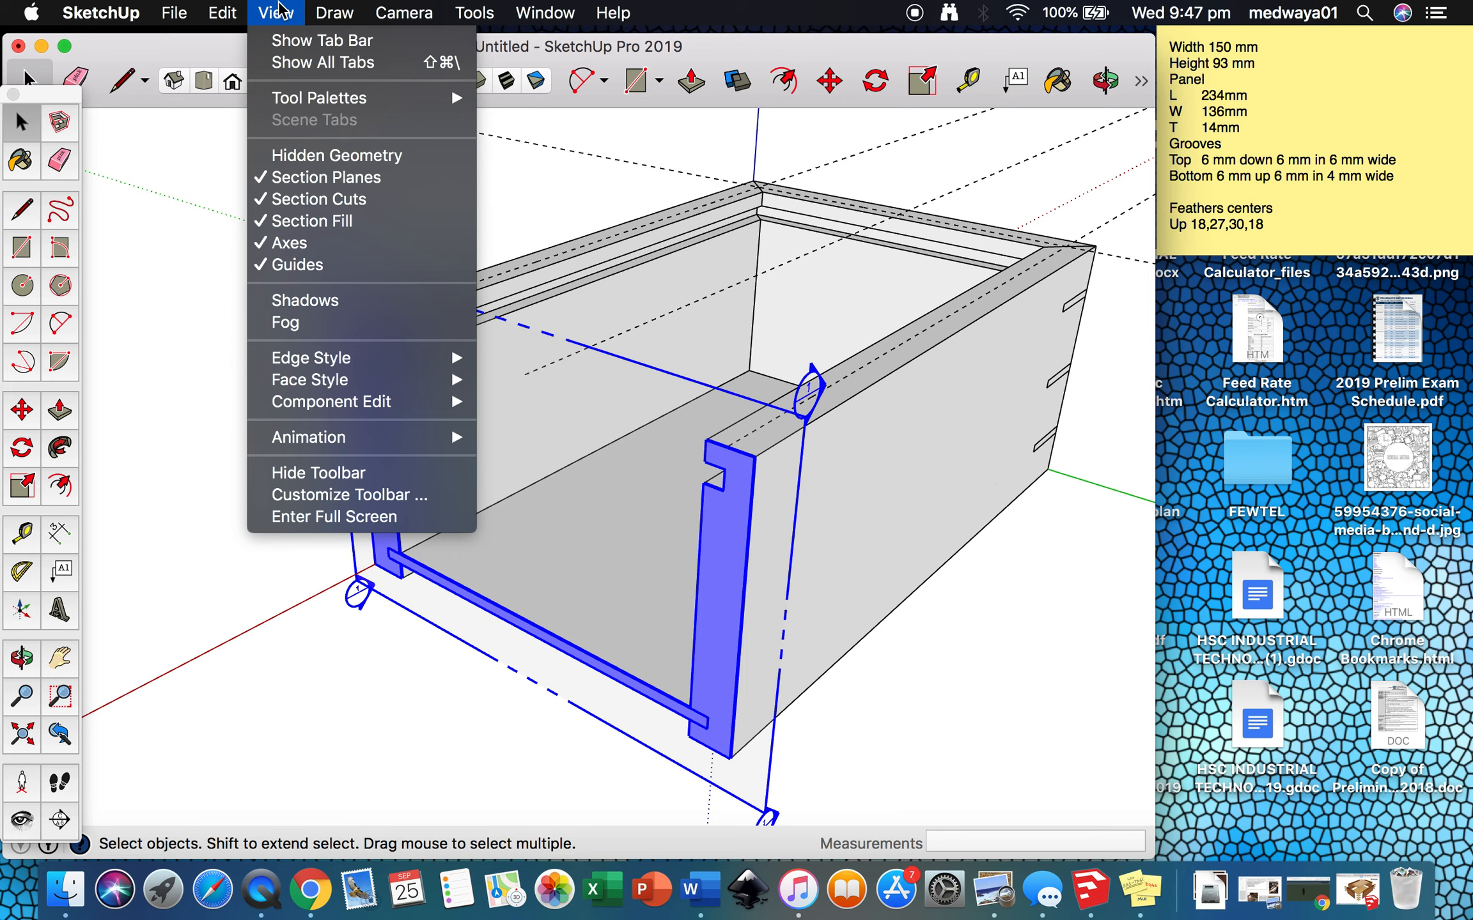
mouse_move(222, 12)
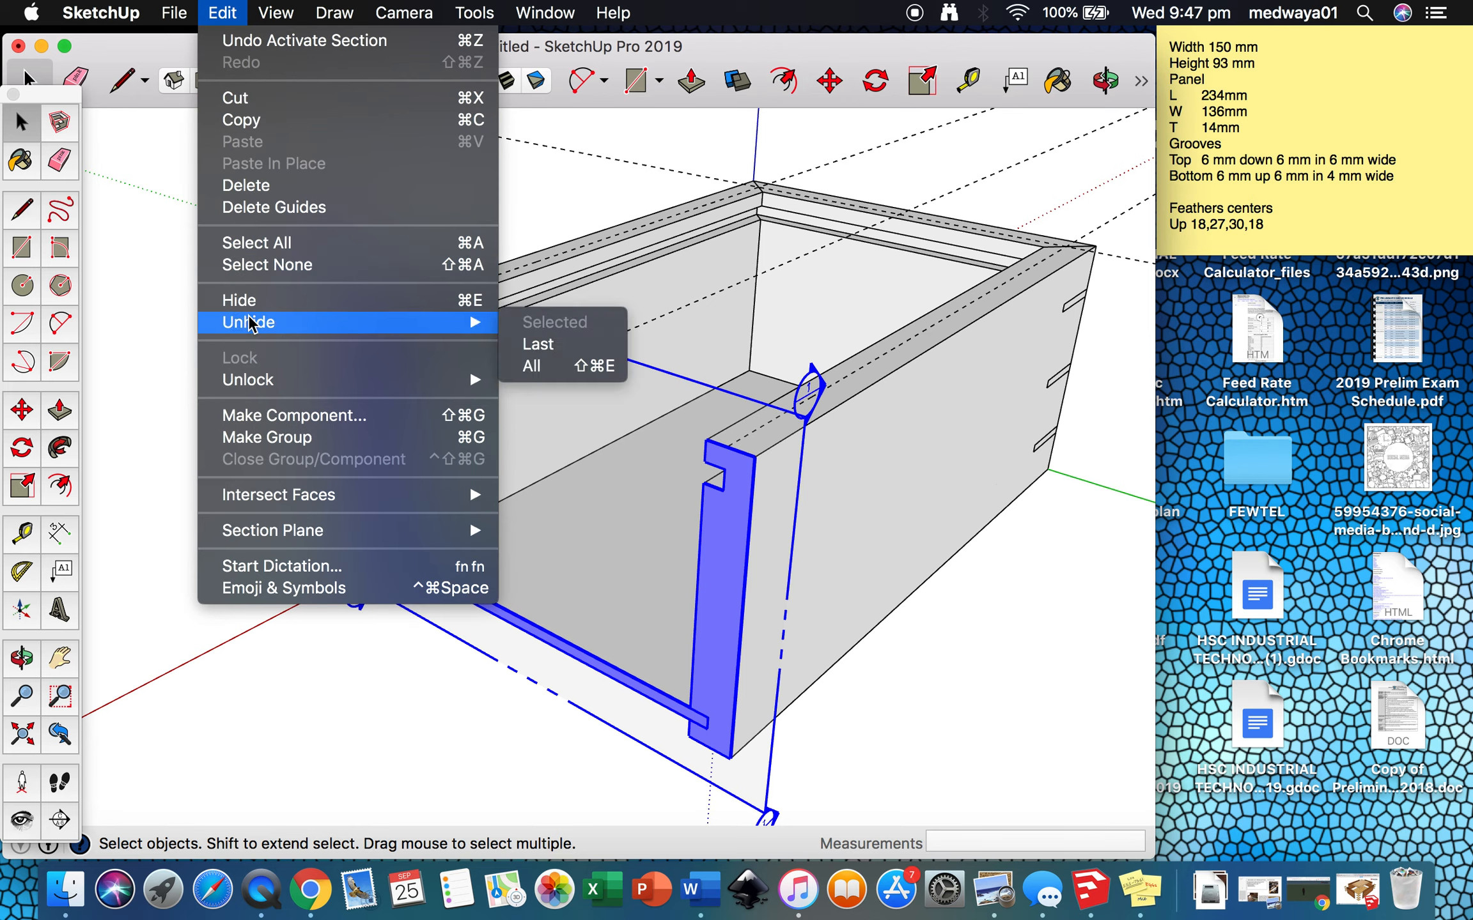
mouse_move(473, 322)
left_click(538, 345)
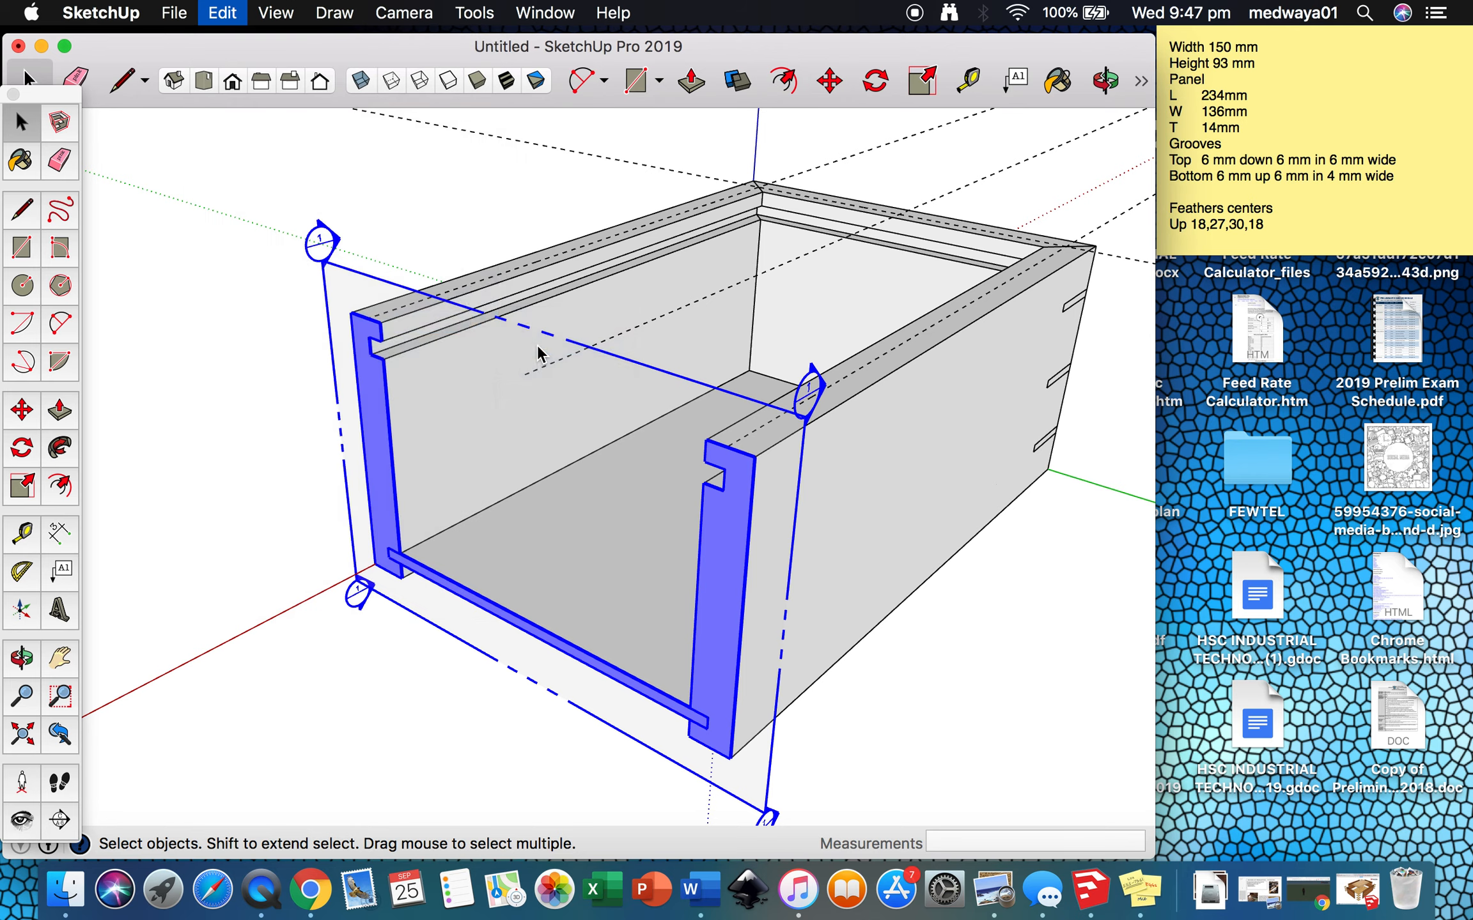
left_click(977, 688)
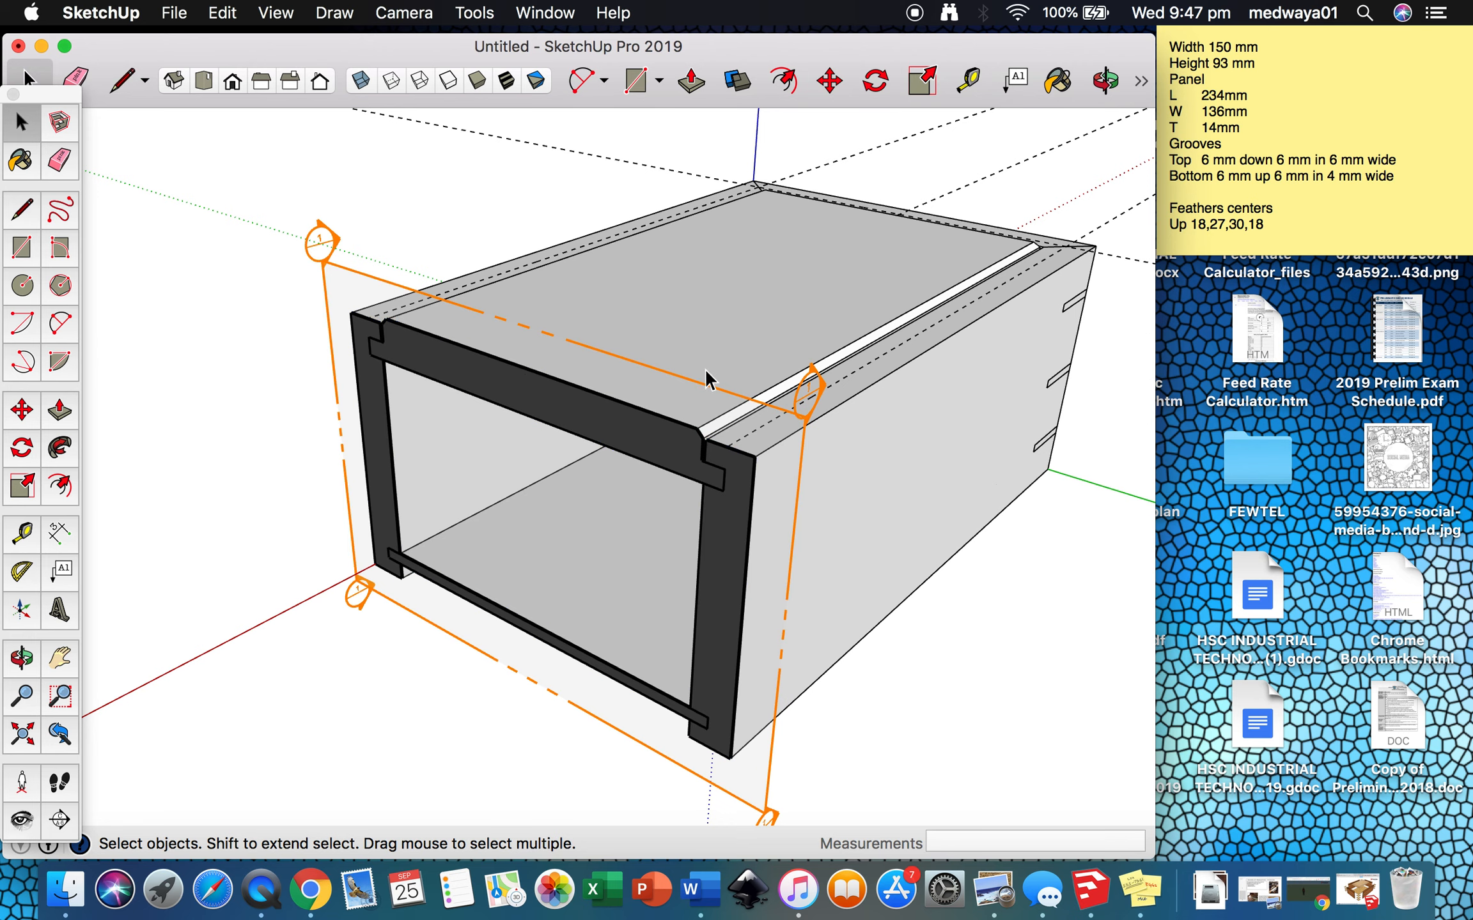
- Deactivate the section plane on the box's end so the complete box is shown uncut
left_click(321, 259)
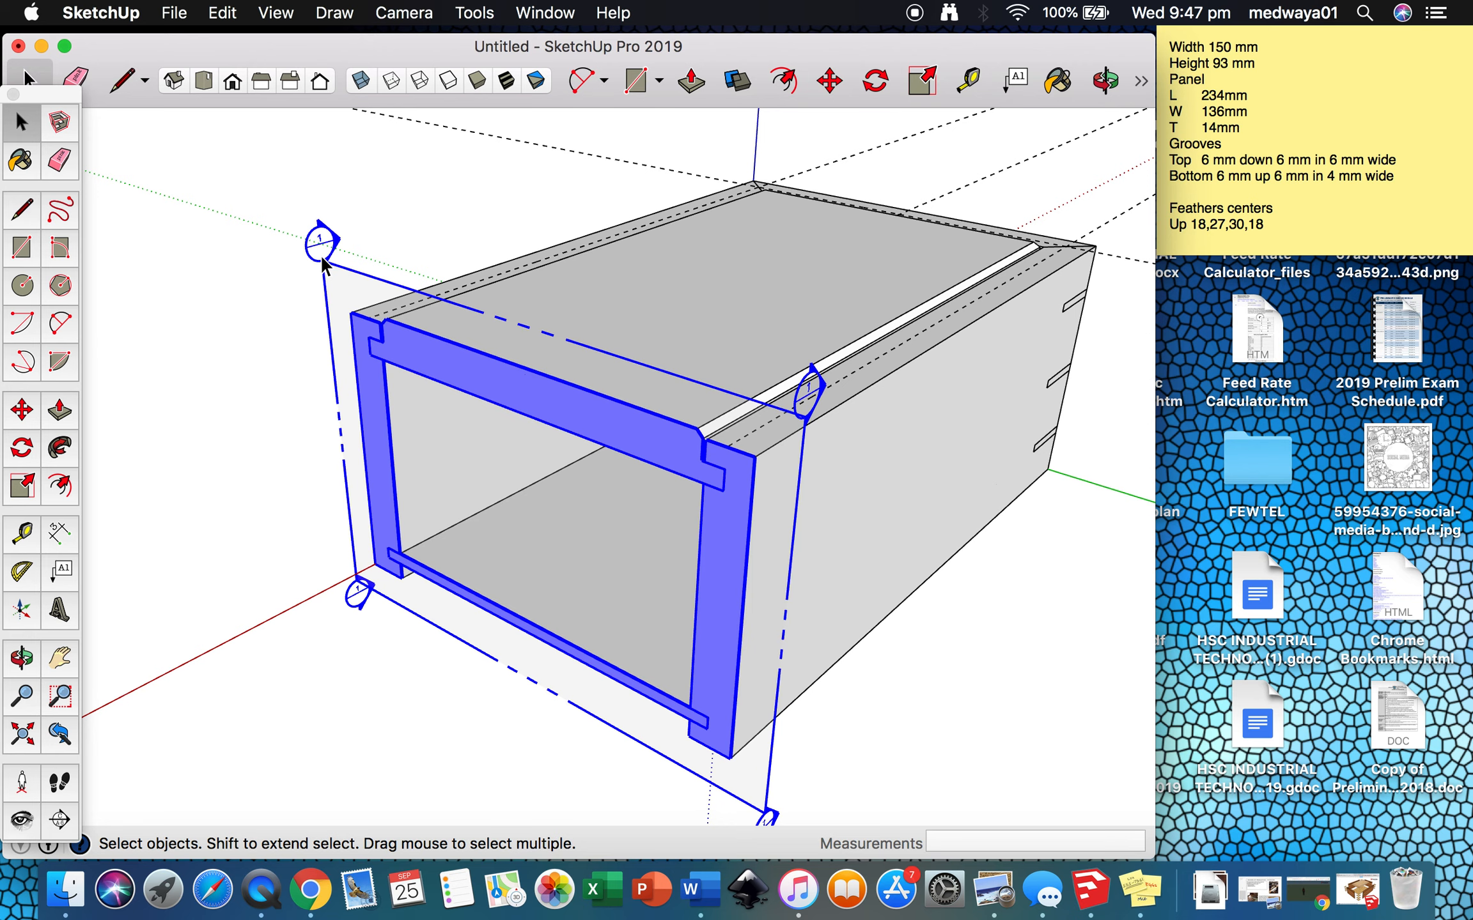
left_click(305, 259)
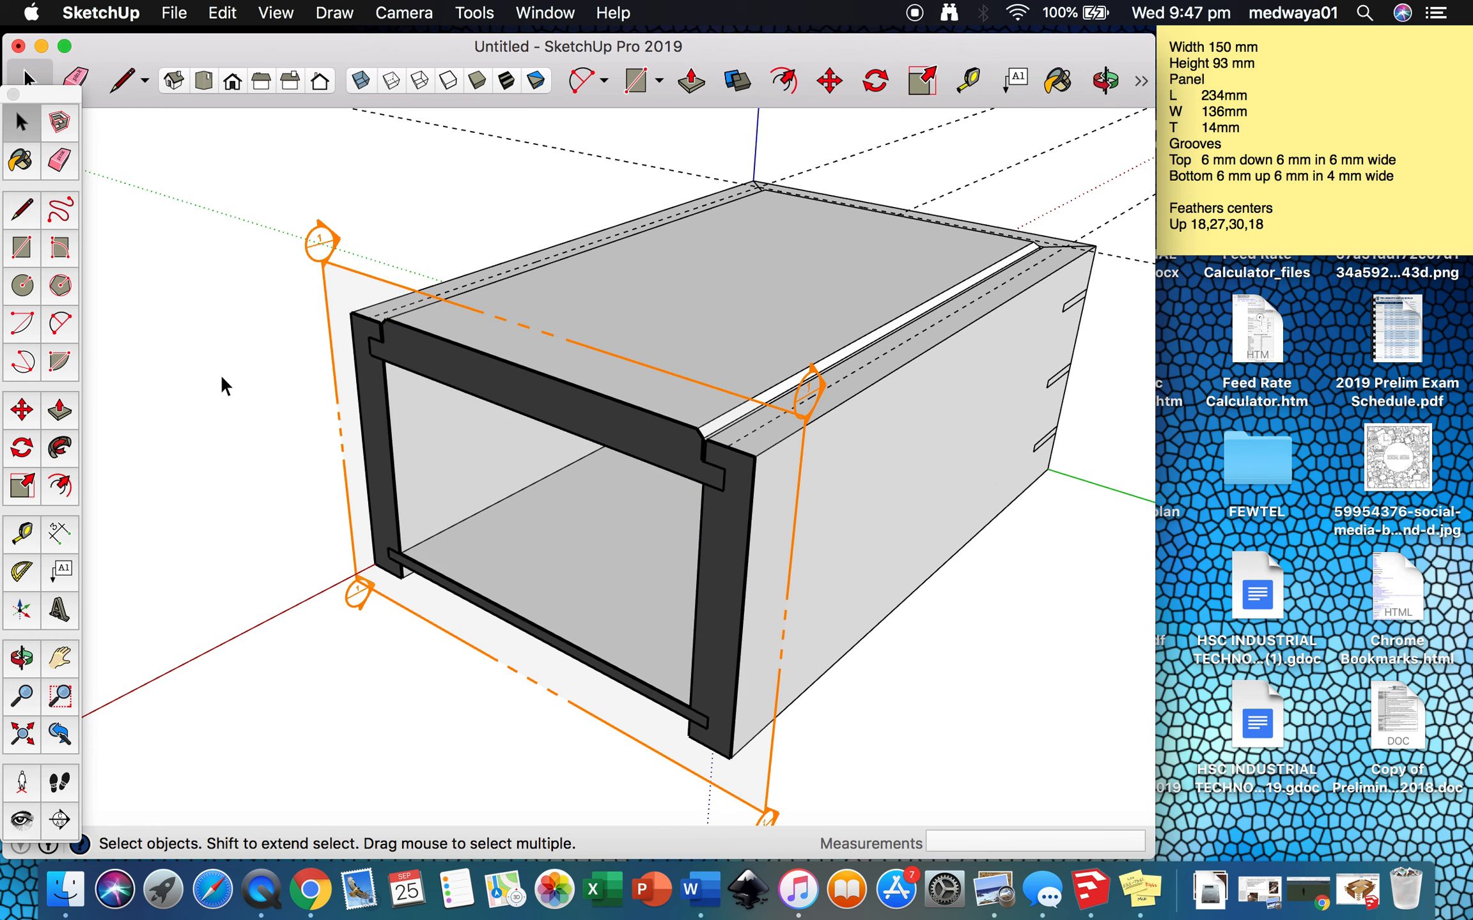
left_click(331, 268)
double_click(332, 269)
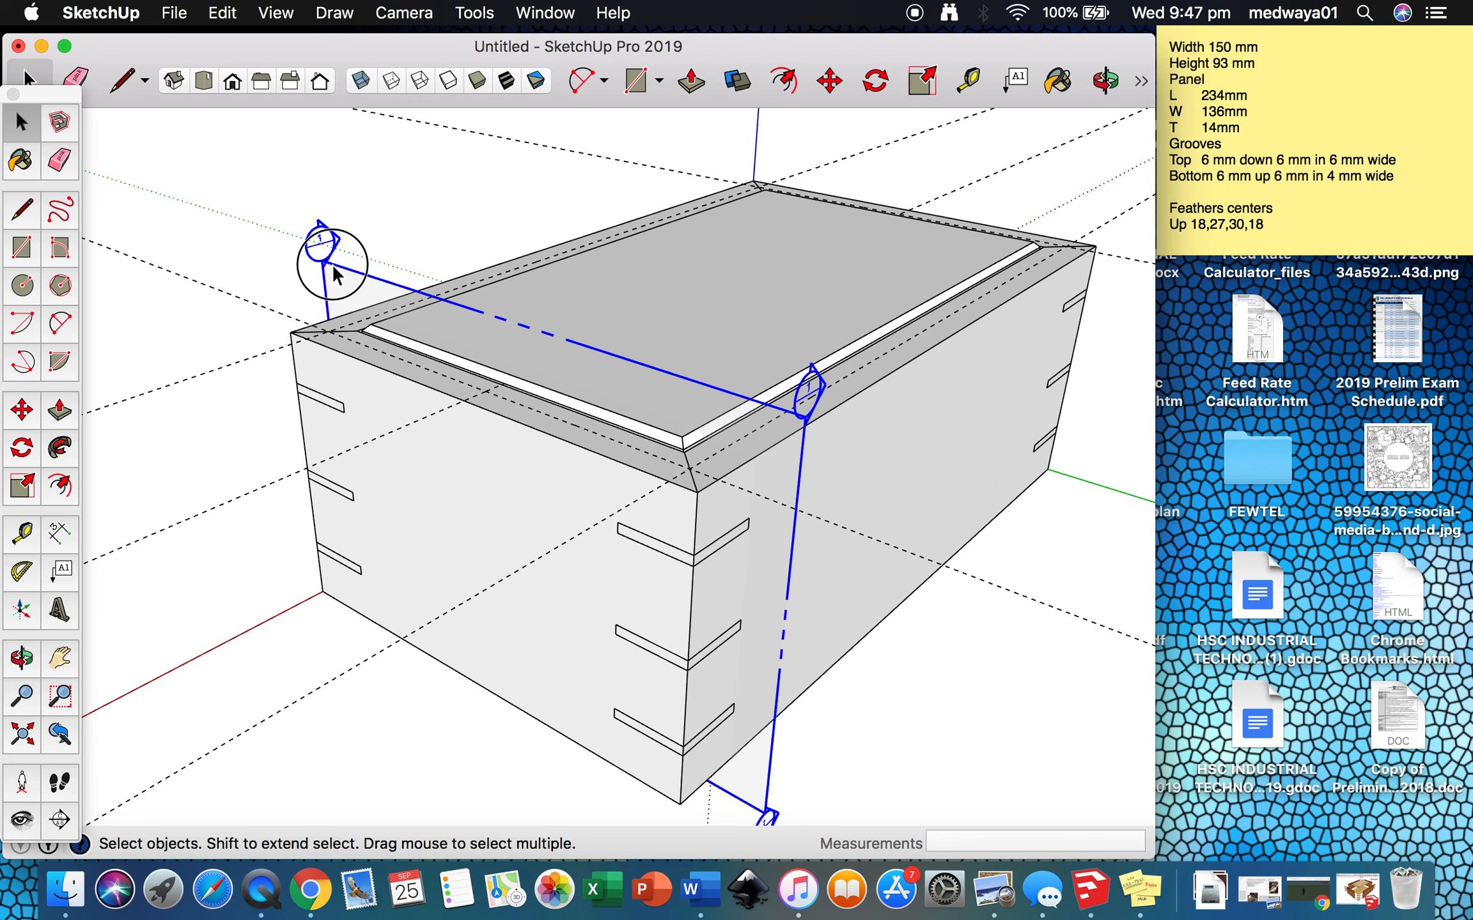
left_click(209, 287)
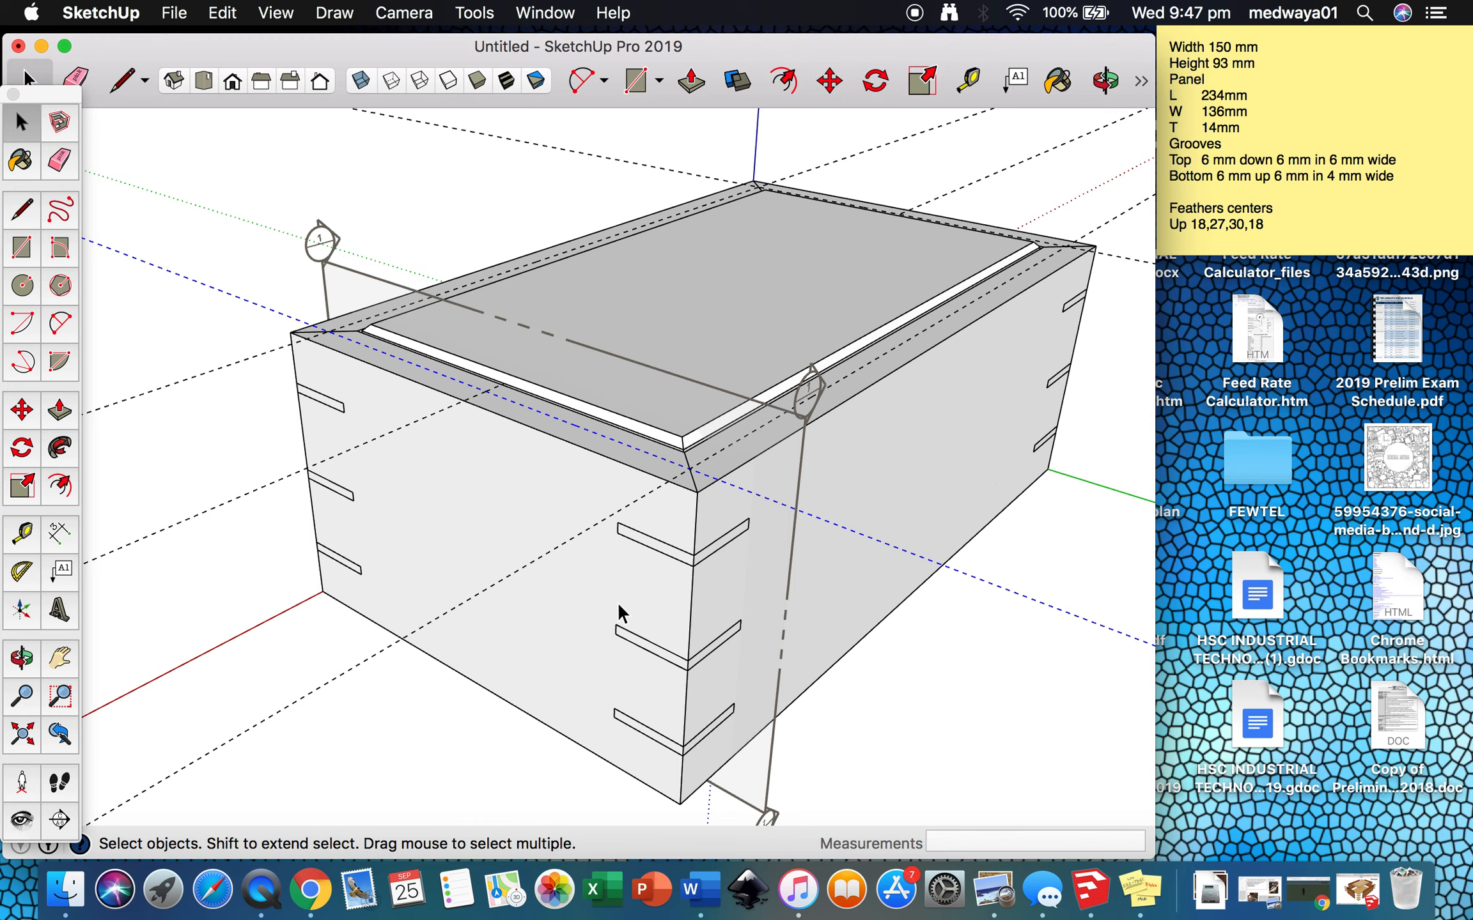
scroll(850, 645, "up", 3)
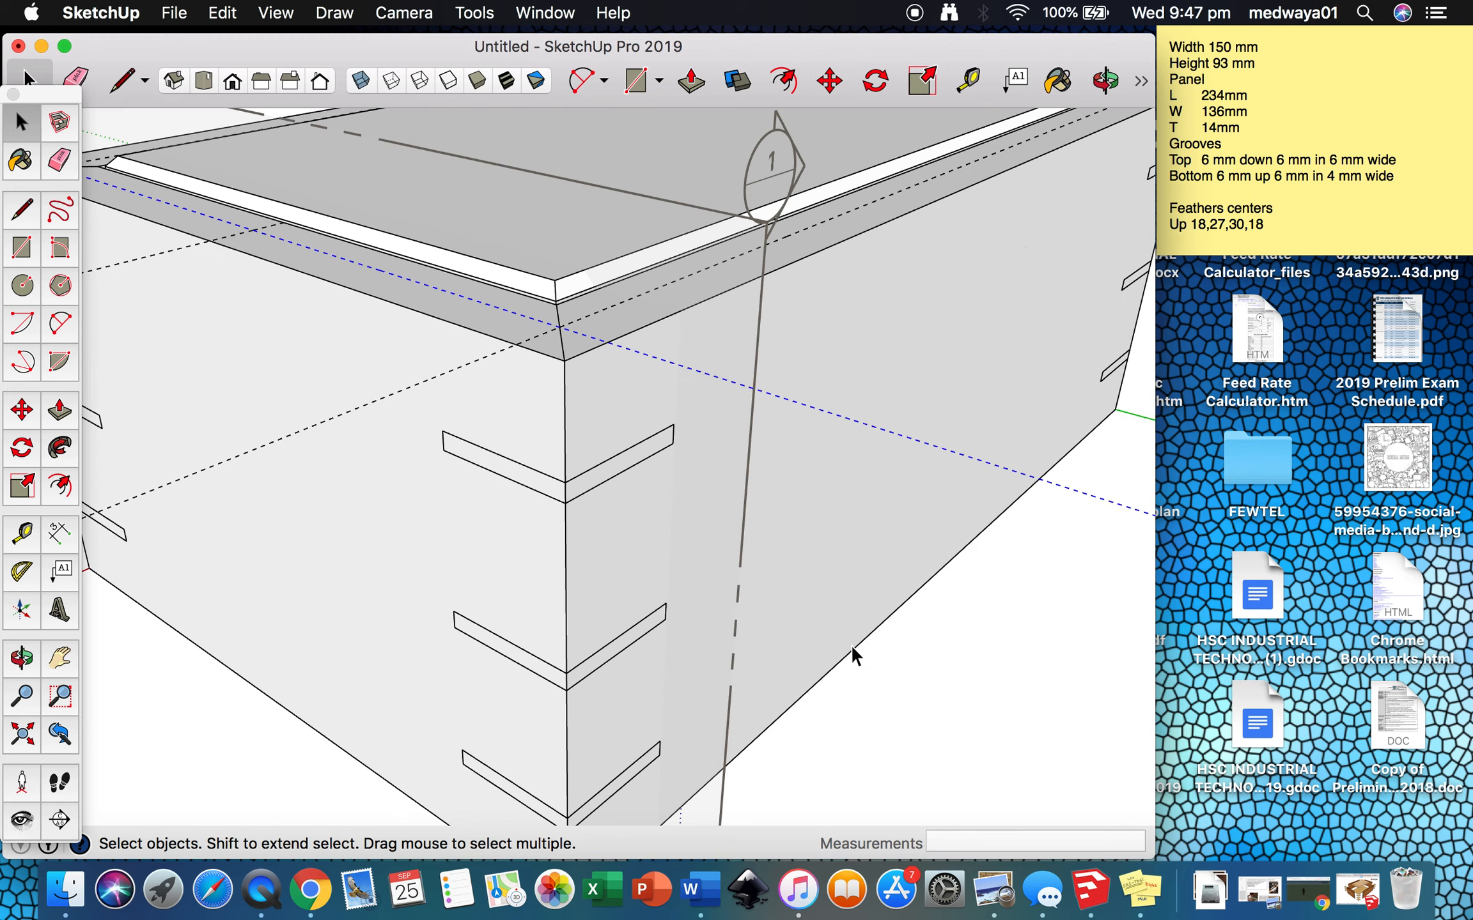
scroll(850, 644, "down", 4)
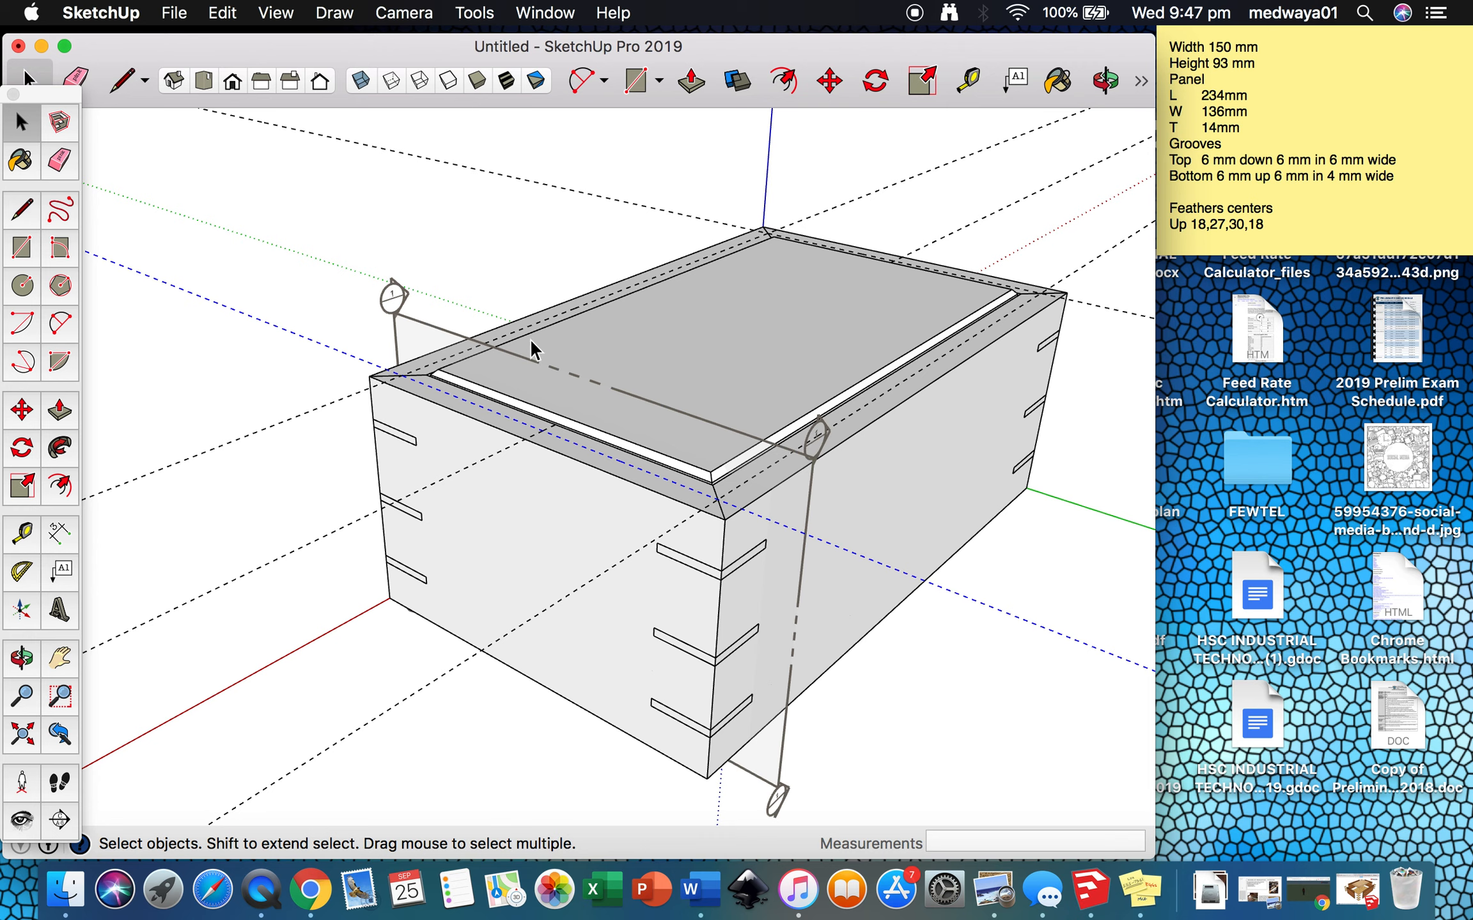